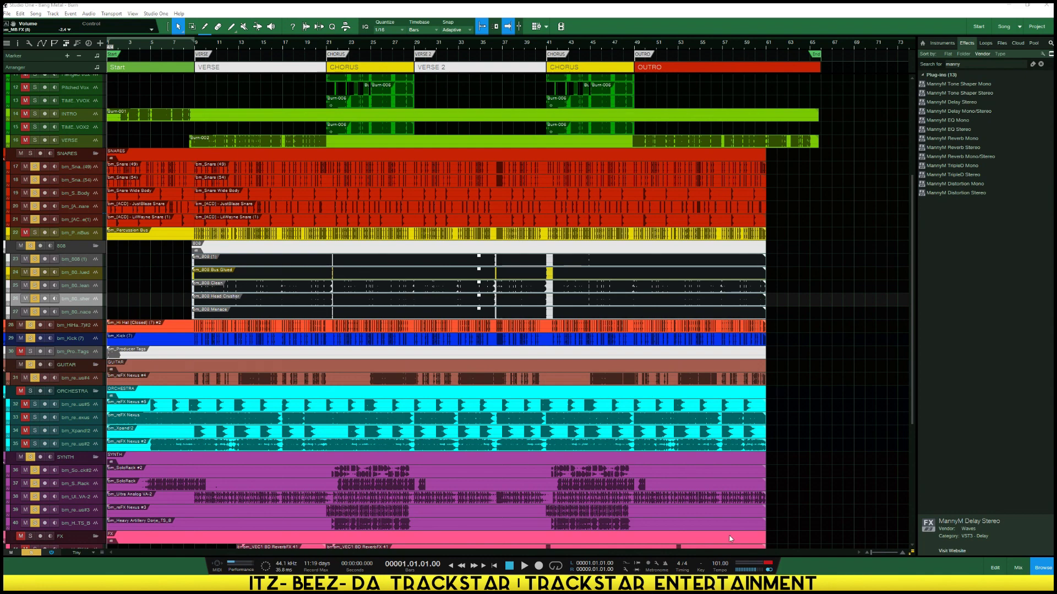
Unmute the first Orchestra track, clear all active solos, and play the full song from the start
{"action": "left_click", "coordinate": [933, 400]}
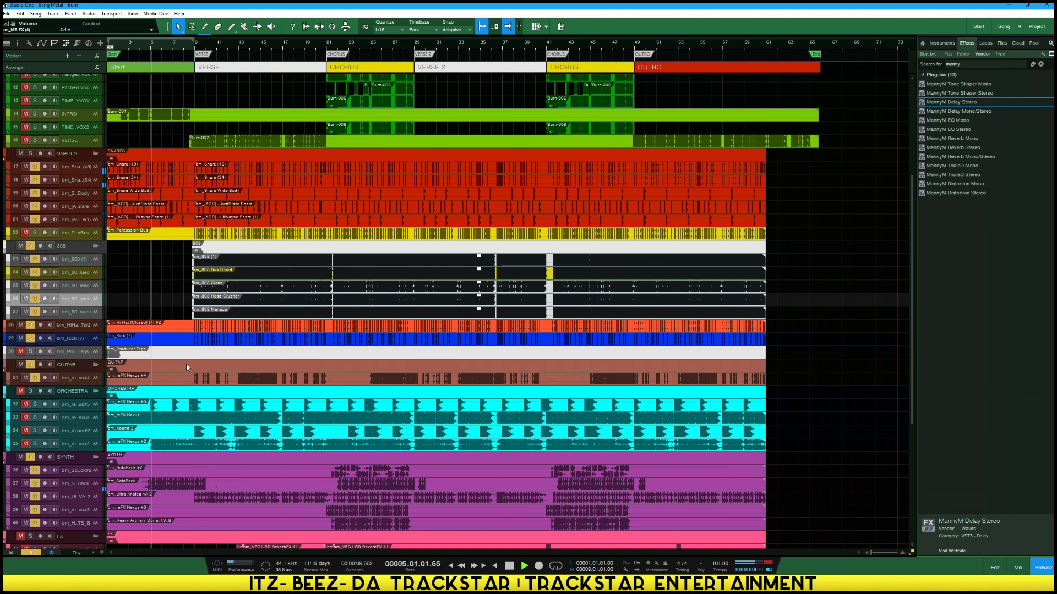
{"action": "key", "text": "comma"}
{"action": "left_click", "coordinate": [25, 405]}
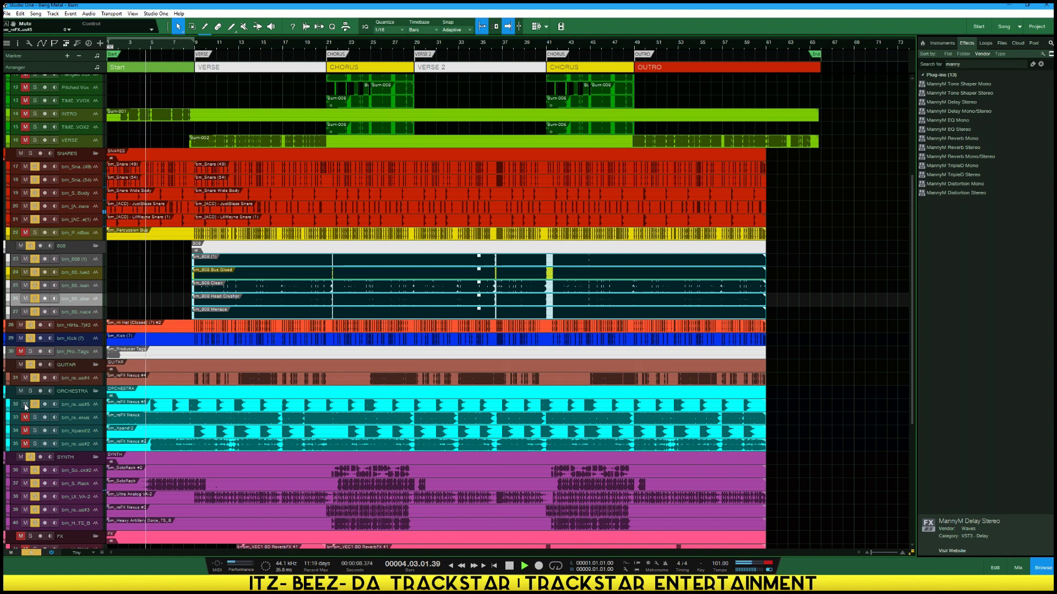
{"action": "key", "text": "space"}
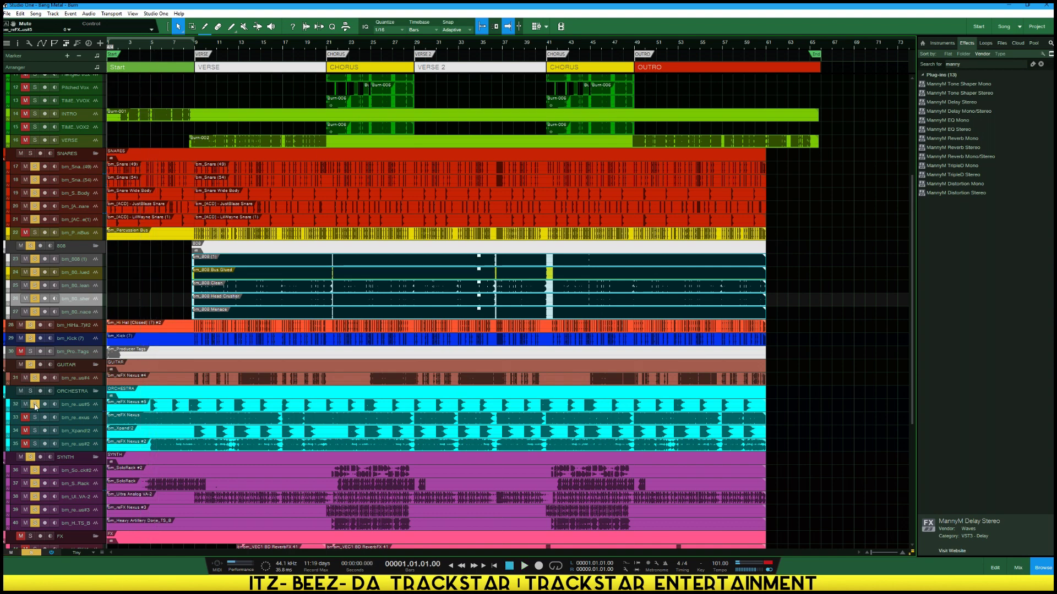
{"action": "left_click", "coordinate": [35, 405]}
{"action": "key", "text": "space"}
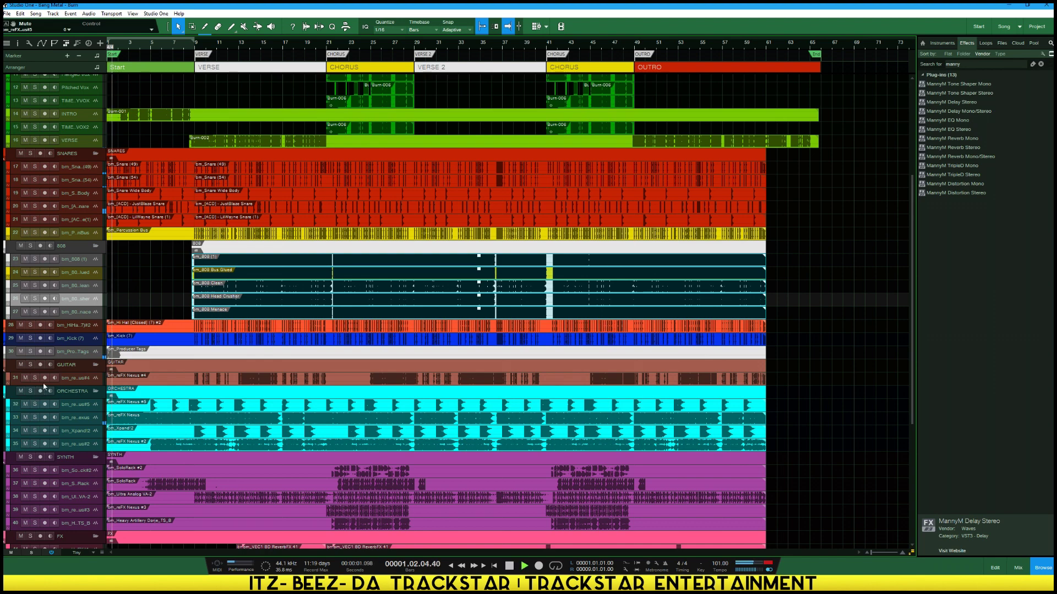
Adjust the INTRO channel's AMP MODEL send level in the mixer and set its volume to -6.2 dB
{"action": "key", "text": "F9"}
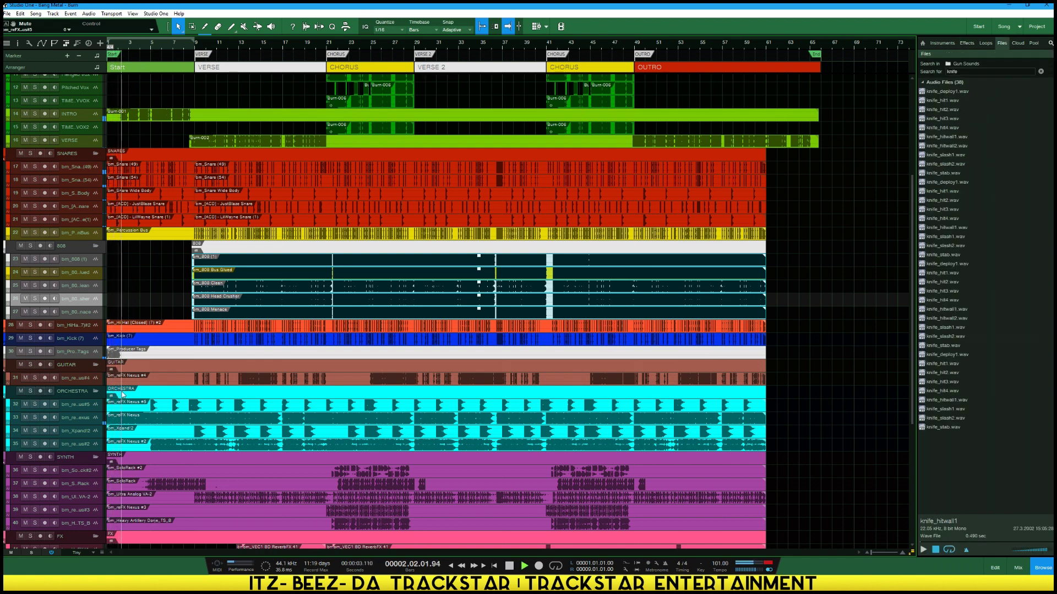
{"action": "key", "text": "F3"}
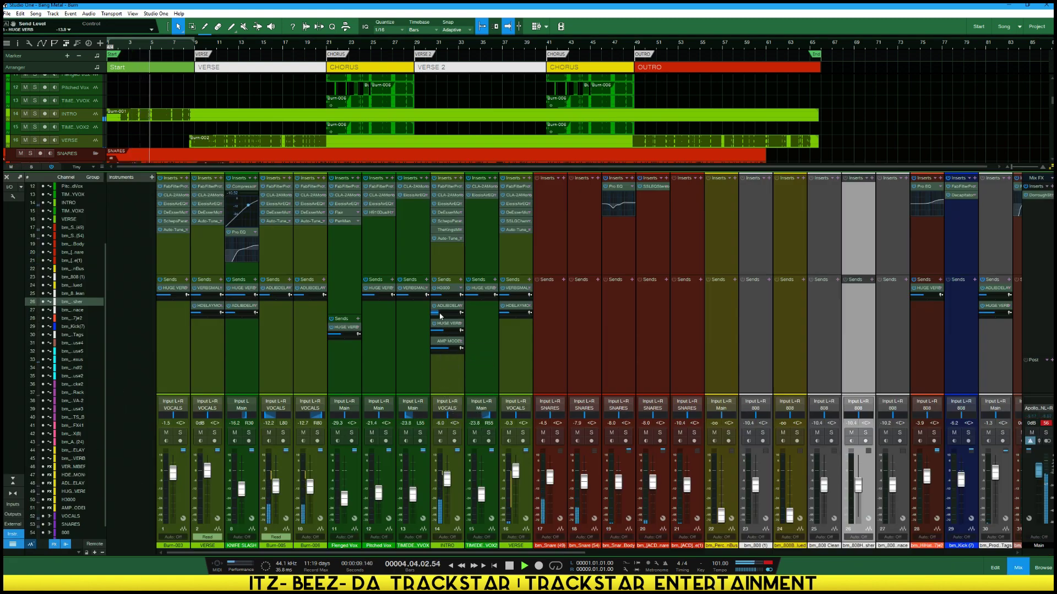
{"action": "left_click_drag", "start_coordinate": [447, 348], "coordinate": [455, 385]}
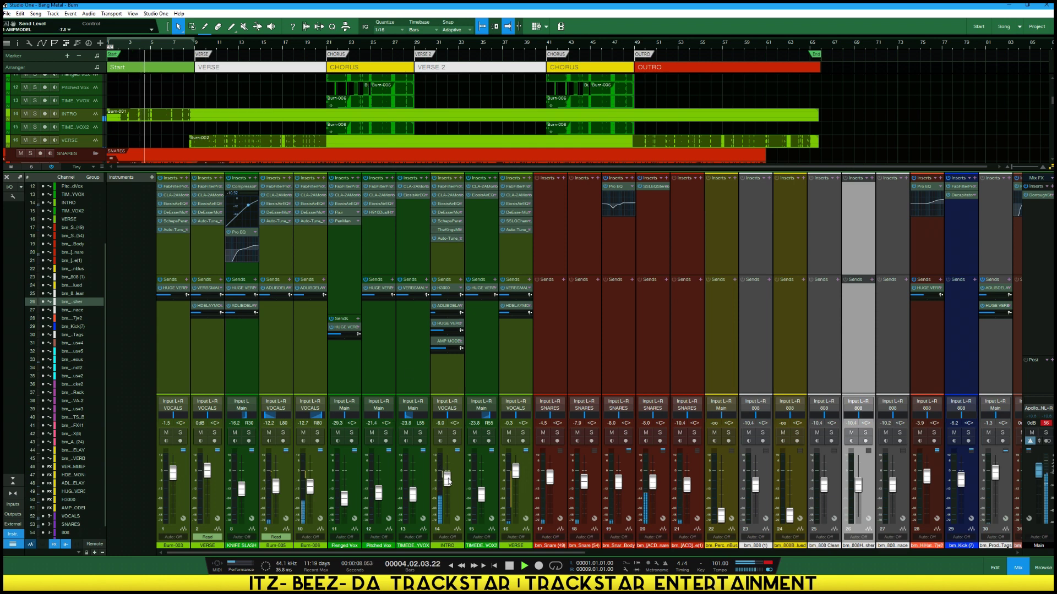
{"action": "left_click_drag", "start_coordinate": [448, 484], "coordinate": [448, 486]}
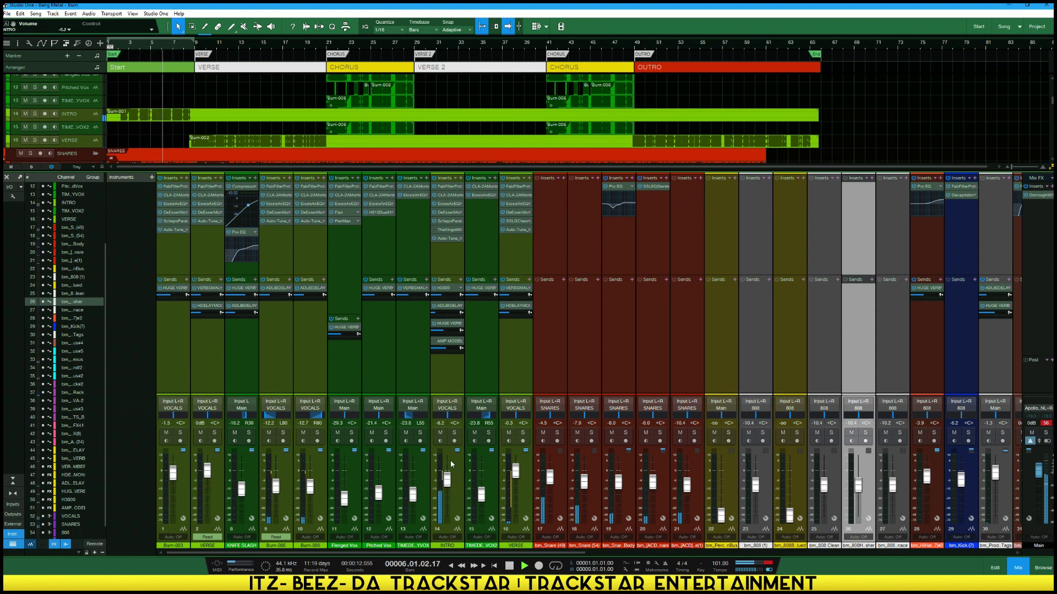
Solo the INTRO channel and remove the insert between Scheps Parallel Particles and Auto-Tune
{"action": "left_click", "coordinate": [454, 433]}
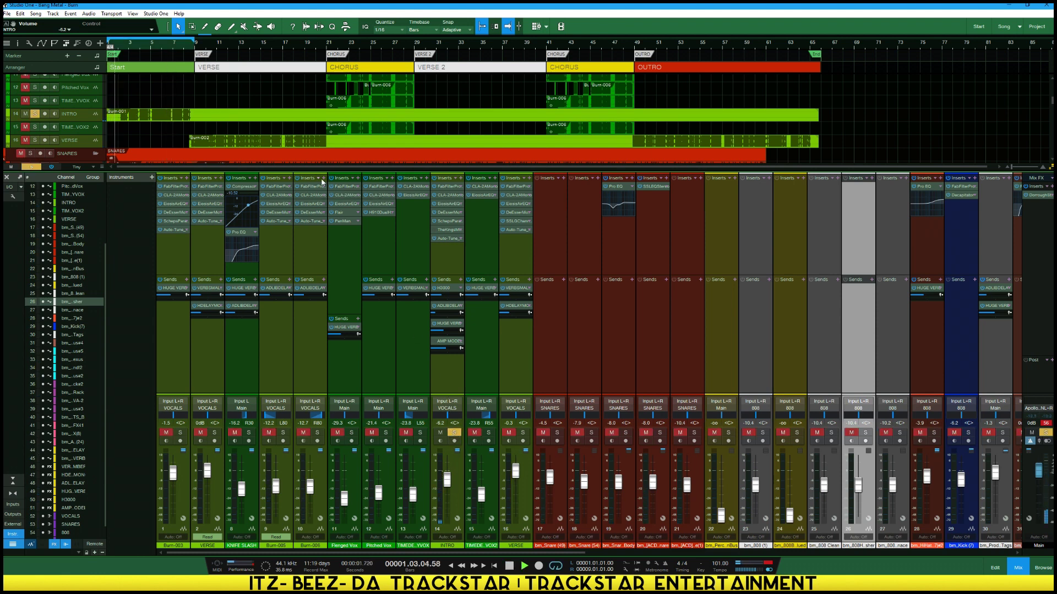
{"action": "right_click", "coordinate": [458, 237]}
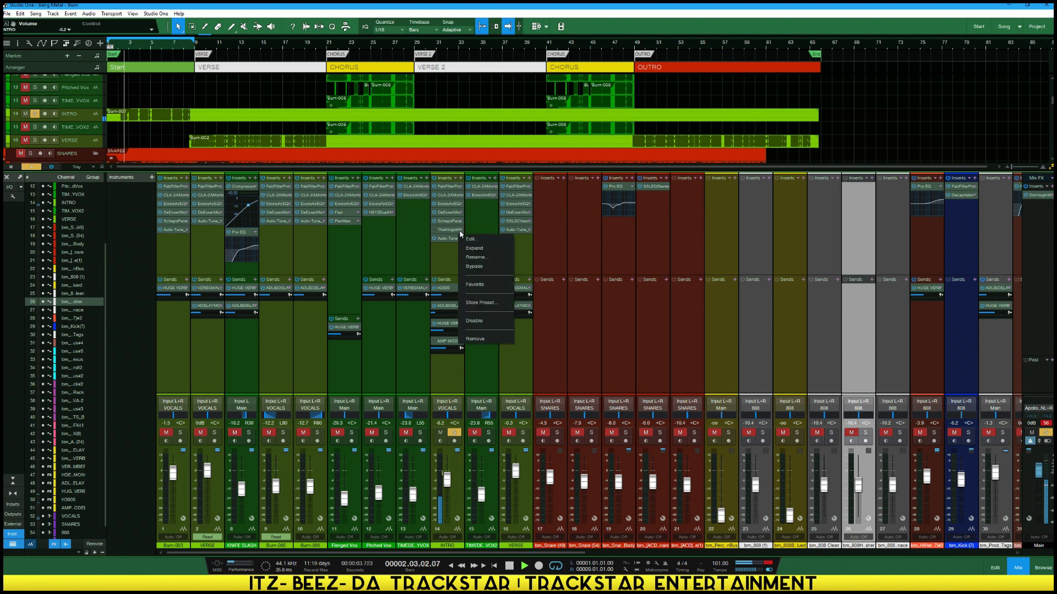
{"action": "left_click", "coordinate": [481, 339]}
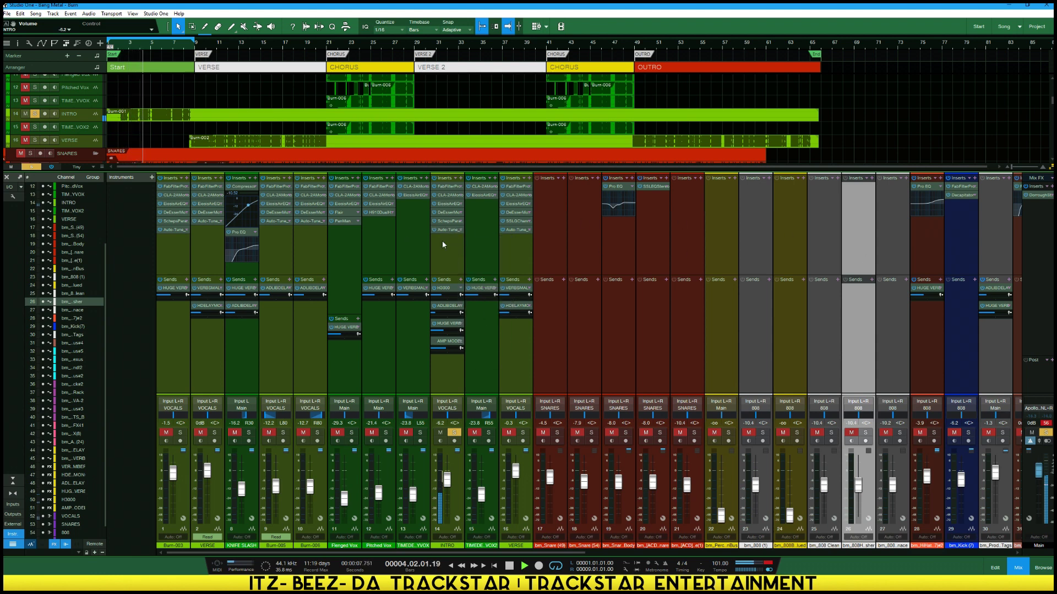
Search the effects for "fet" and insert PSP FETpressor x64 on the INTRO channel just before Auto-Tune
{"action": "key", "text": "F5"}
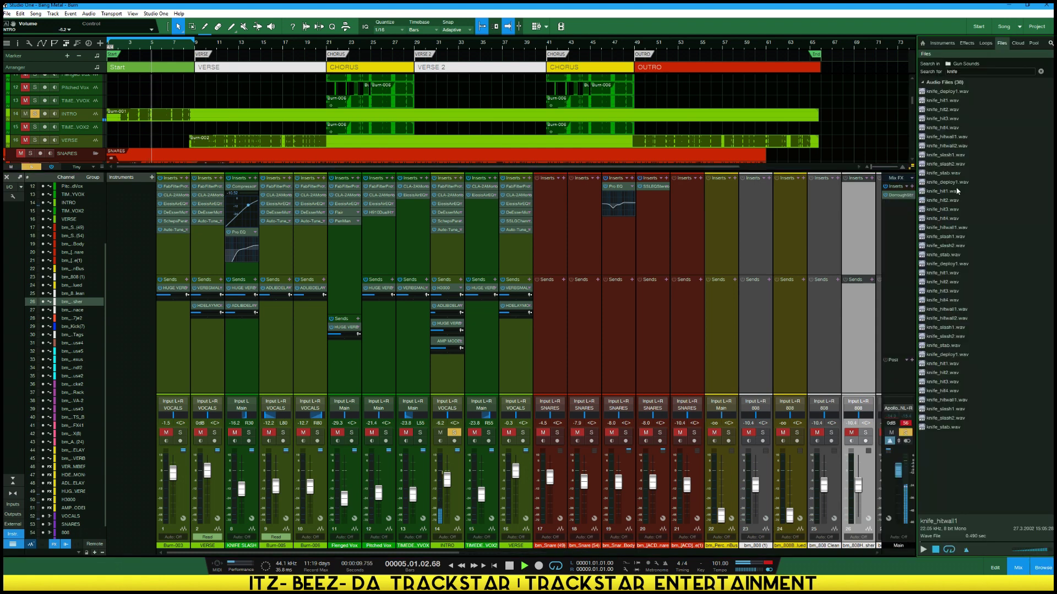
{"action": "left_click", "coordinate": [967, 43]}
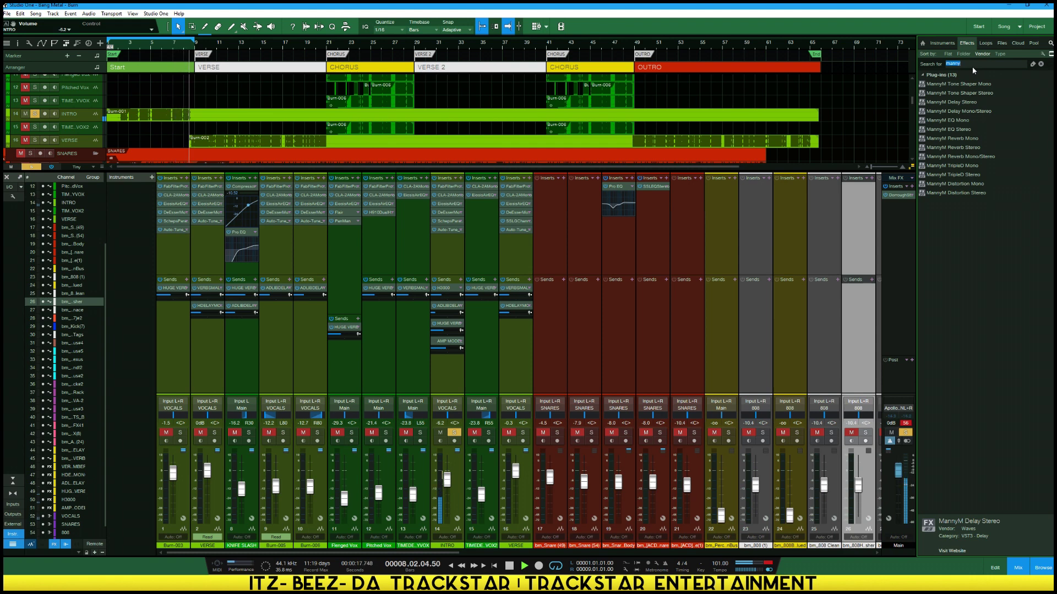
{"action": "type", "text": "fet"}
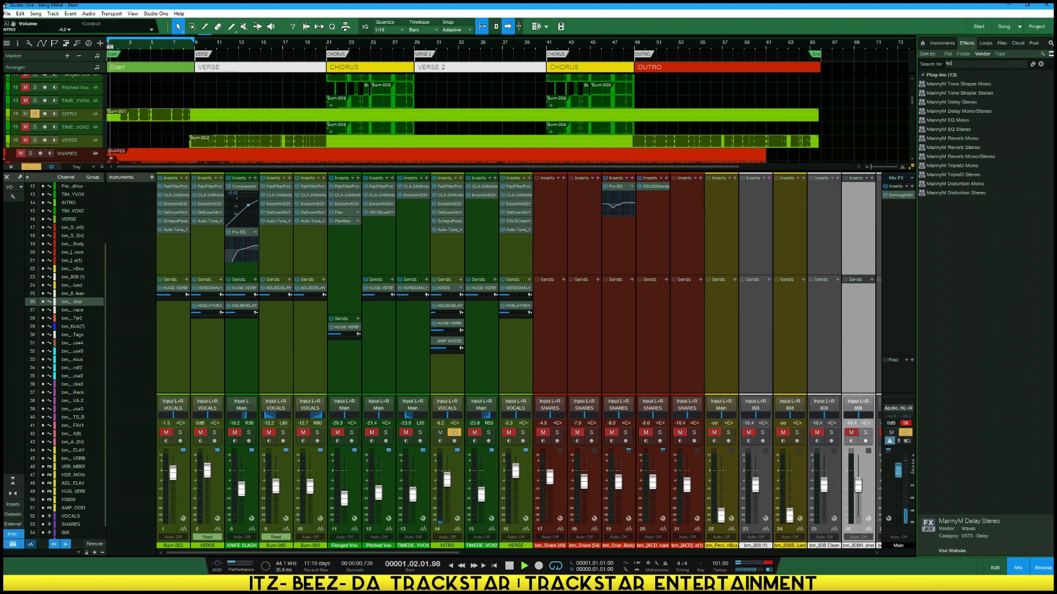
{"action": "key", "text": "BackSpace"}
{"action": "key", "text": "BackSpace"}
{"action": "key", "text": "BackSpace"}
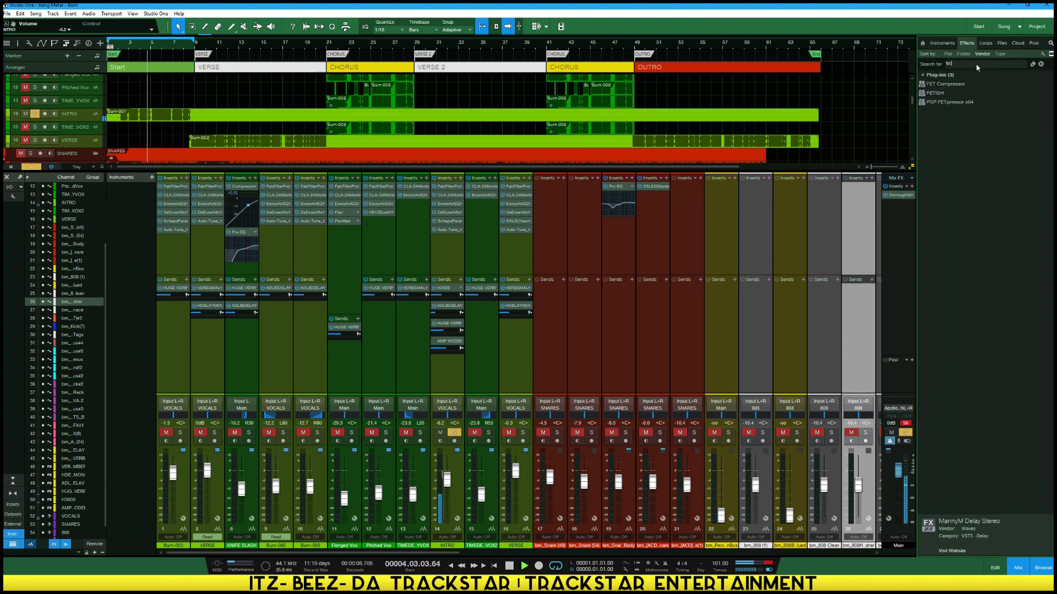
{"action": "left_click", "coordinate": [939, 103]}
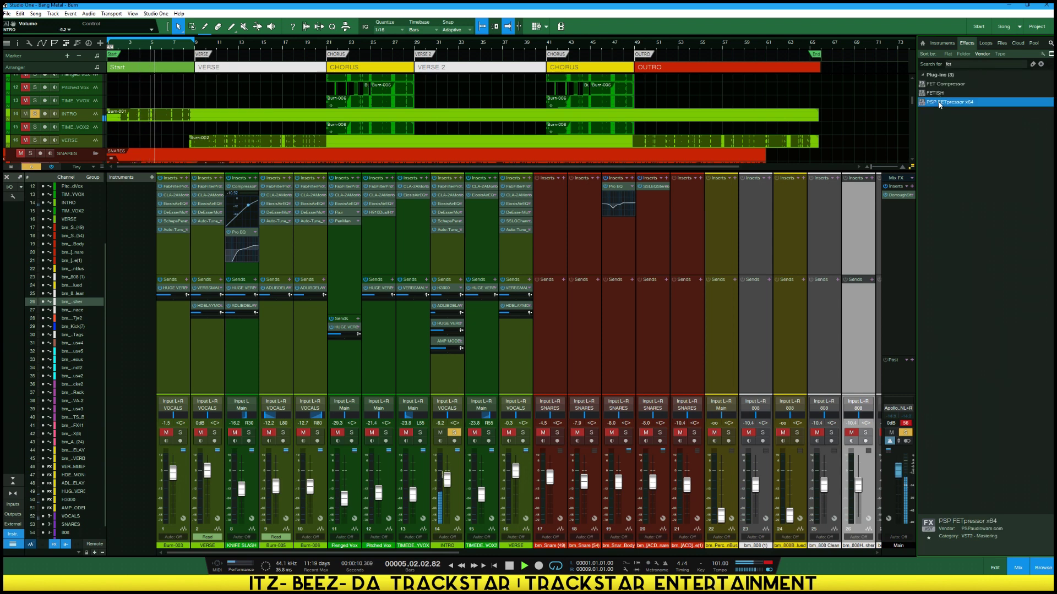
{"action": "left_click_drag", "start_coordinate": [939, 104], "coordinate": [448, 238]}
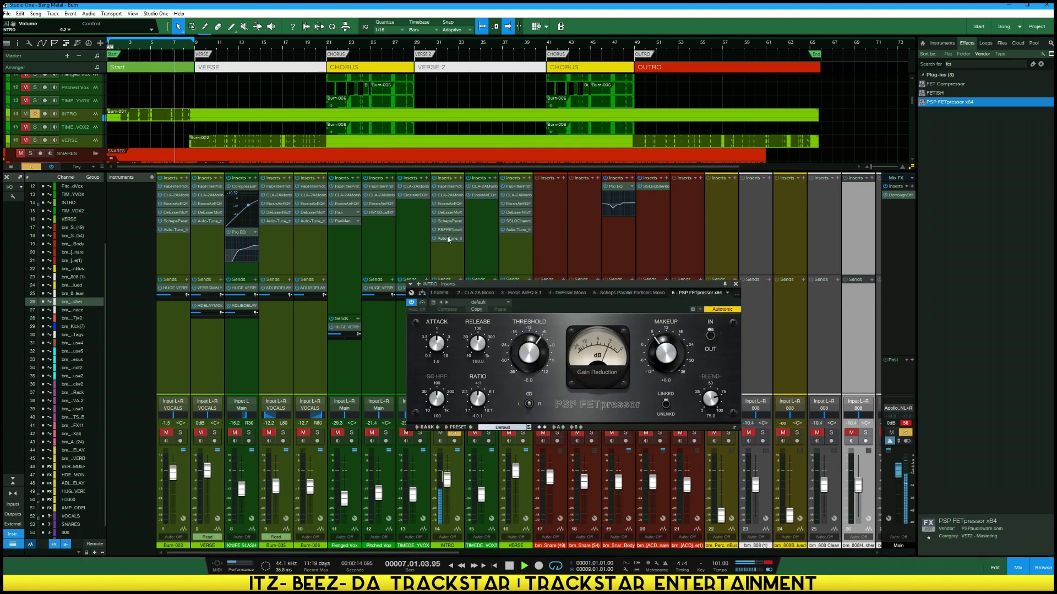
Set the retune speed of the INTRO channel's Auto-Tune Evo to 10 ms and close the plug-in
{"action": "left_click", "coordinate": [448, 239]}
{"action": "left_click_drag", "start_coordinate": [428, 402], "coordinate": [430, 404]}
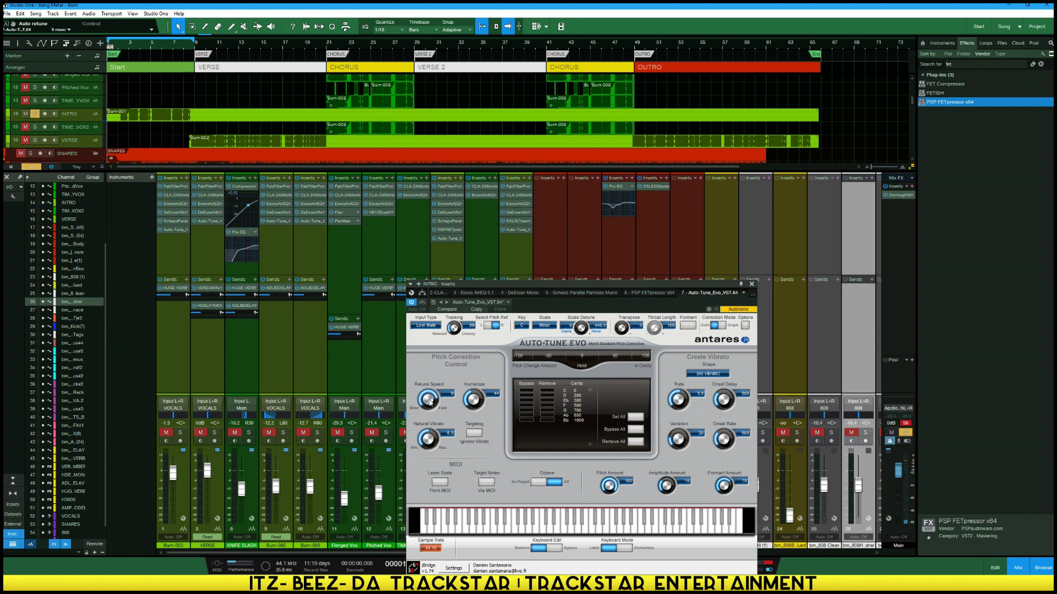
{"action": "left_click", "coordinate": [753, 285]}
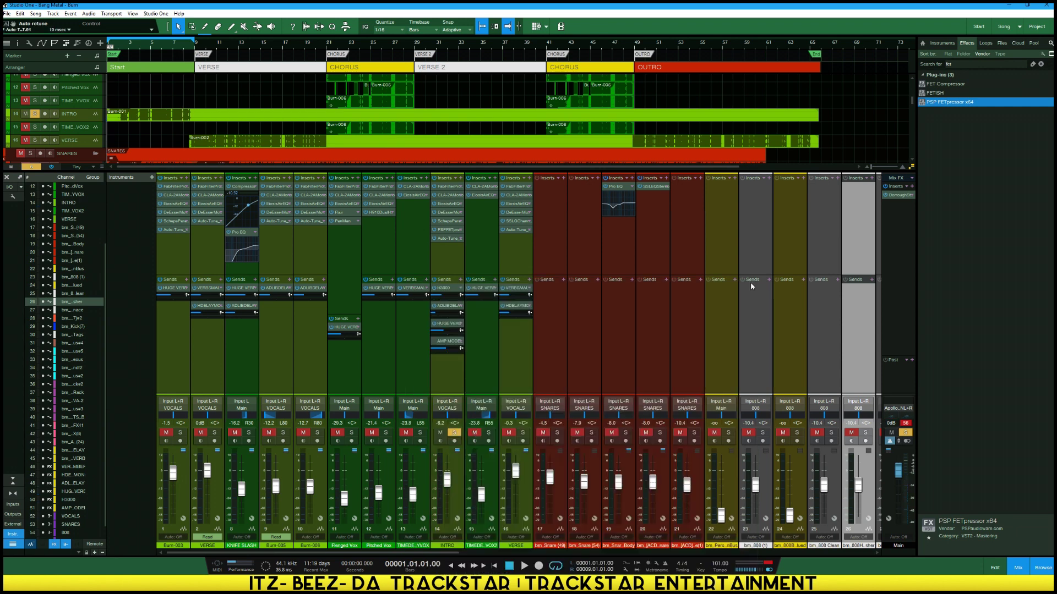
Open the INTRO channel's FETpressor, reset makeup to 0.0, set attack to 0.5, lengthen the release, and lower the threshold during playback
{"action": "left_click", "coordinate": [440, 230]}
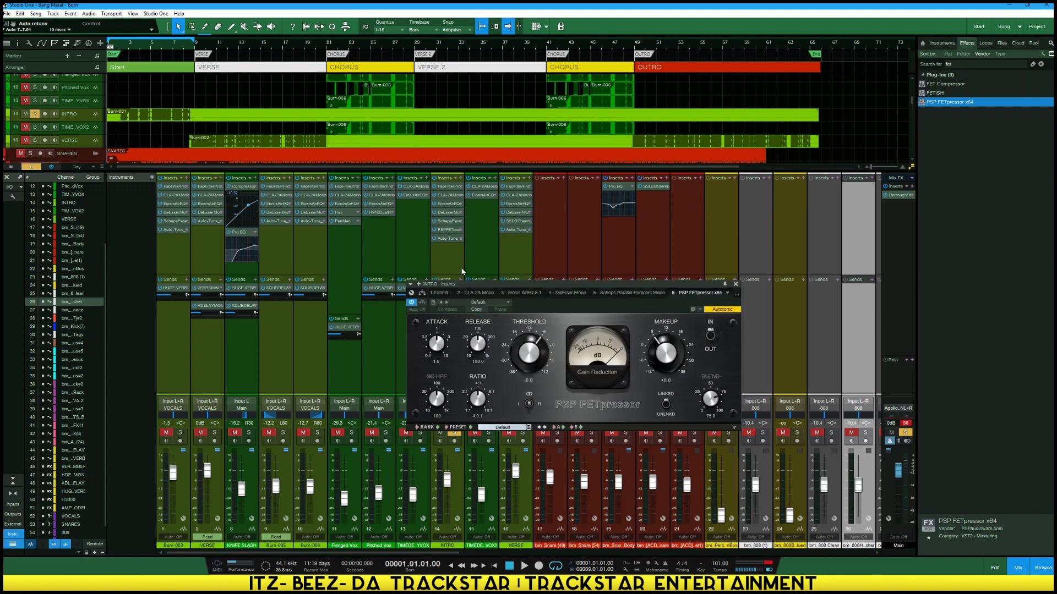
{"action": "left_click_drag", "start_coordinate": [484, 289], "coordinate": [419, 238]}
{"action": "double_click", "coordinate": [600, 304]}
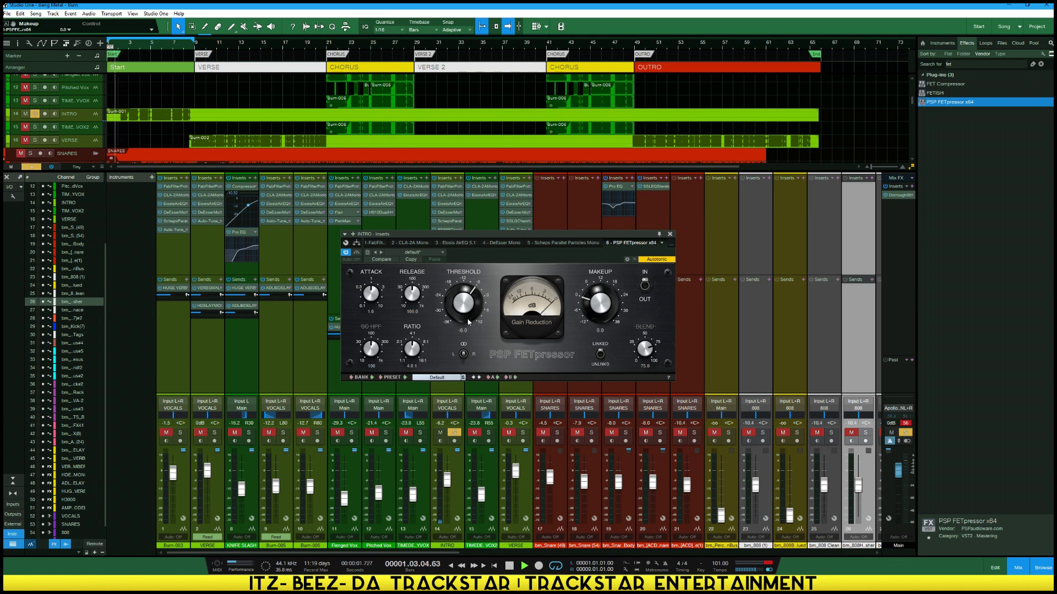
{"action": "left_click_drag", "start_coordinate": [371, 294], "coordinate": [406, 281]}
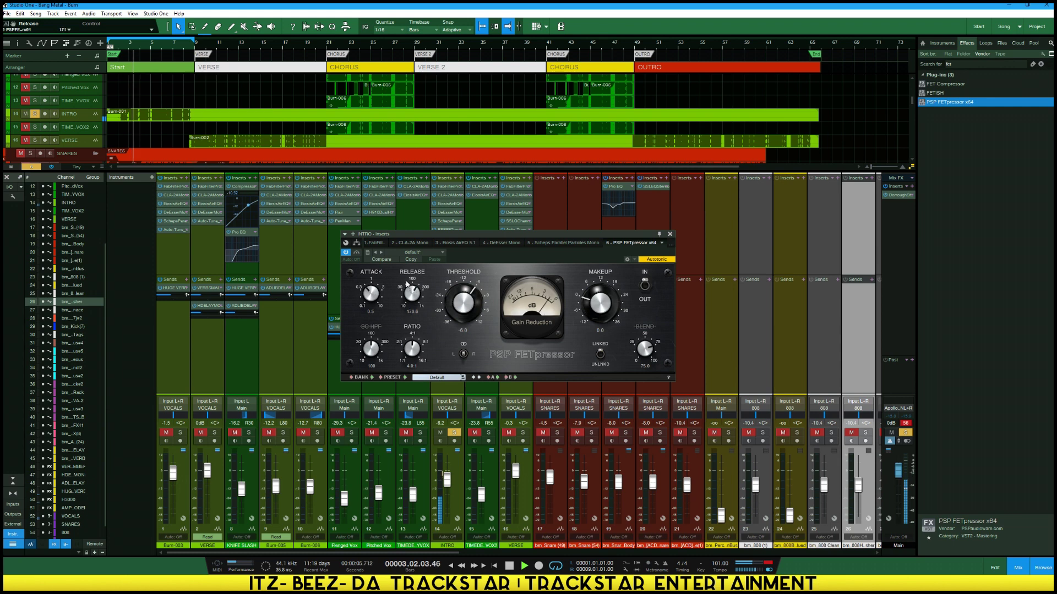
{"action": "left_click_drag", "start_coordinate": [463, 307], "coordinate": [463, 319]}
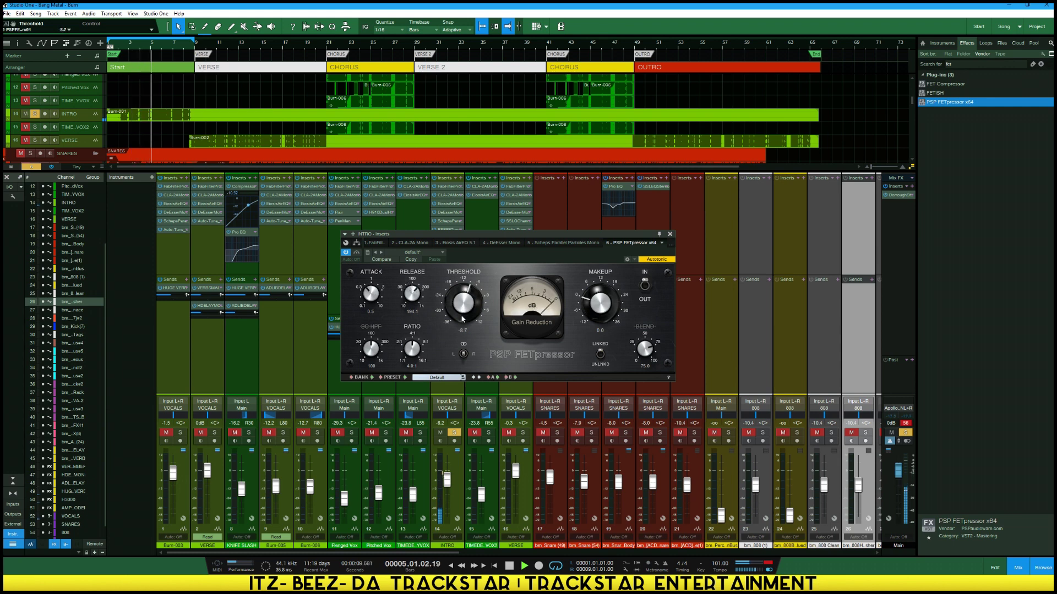
Fine-tune the FETpressor to ratio 3.2:1, attack 0.4, release about 237.7, makeup +3.3 and threshold -10.1
{"action": "left_click_drag", "start_coordinate": [593, 312], "coordinate": [593, 306]}
{"action": "left_click_drag", "start_coordinate": [444, 316], "coordinate": [412, 353]}
{"action": "left_click_drag", "start_coordinate": [372, 294], "coordinate": [414, 296]}
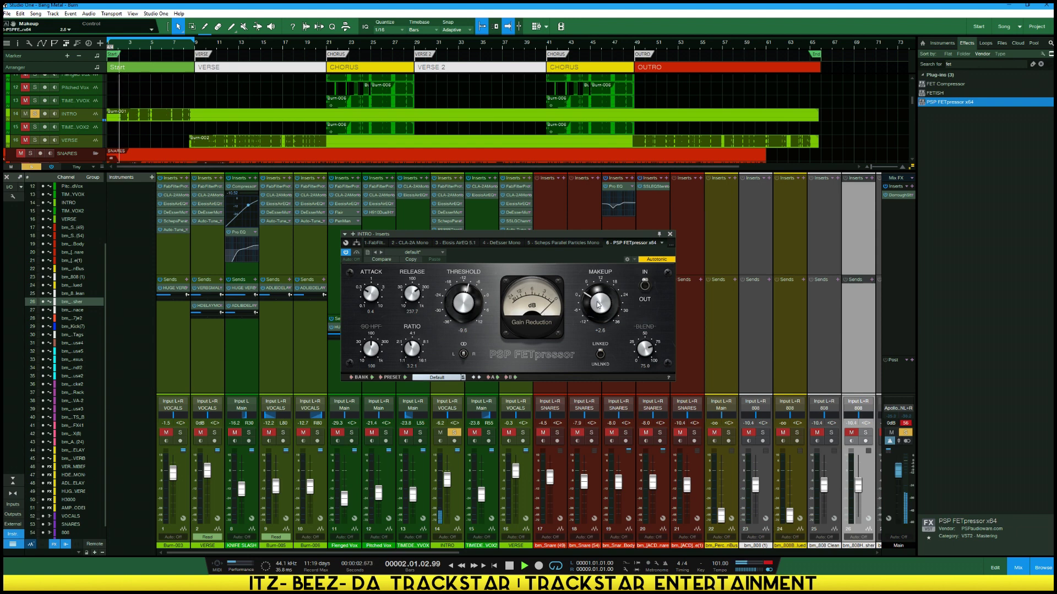
{"action": "left_click_drag", "start_coordinate": [599, 306], "coordinate": [597, 303]}
{"action": "left_click_drag", "start_coordinate": [464, 302], "coordinate": [464, 302]}
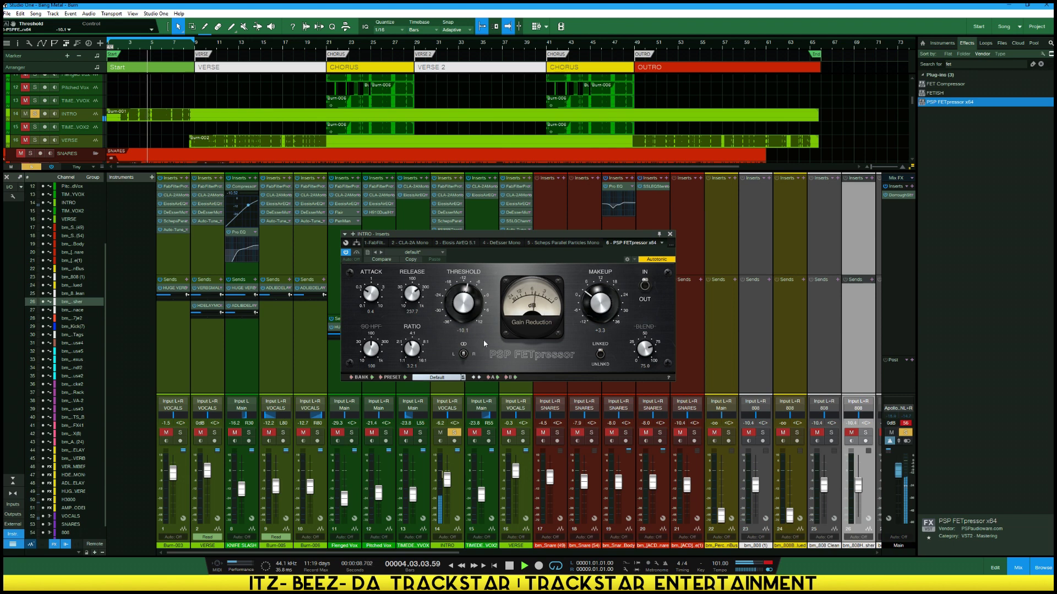
Raise the FETpressor's sidechain high-pass filter to about 213, set blend to 100, and close the plug-in
{"action": "left_click_drag", "start_coordinate": [372, 353], "coordinate": [372, 336]}
{"action": "left_click_drag", "start_coordinate": [644, 359], "coordinate": [645, 329]}
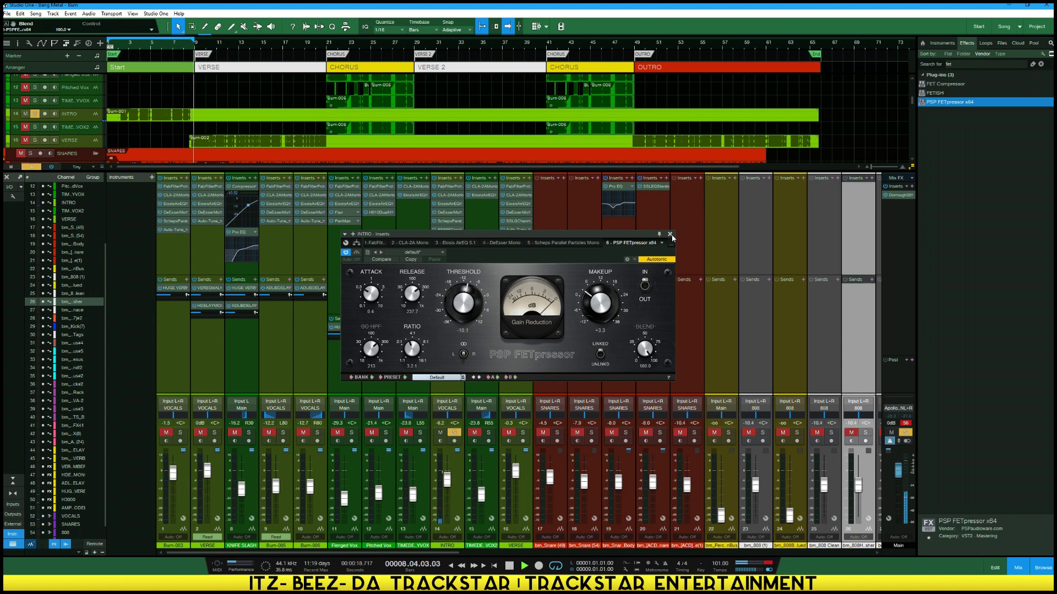
{"action": "left_click", "coordinate": [670, 234]}
Unsolo the INTRO channel and raise its volume to about -4.9 dB while the full mix plays
{"action": "key", "text": "space"}
{"action": "left_click", "coordinate": [453, 433]}
{"action": "key", "text": "space"}
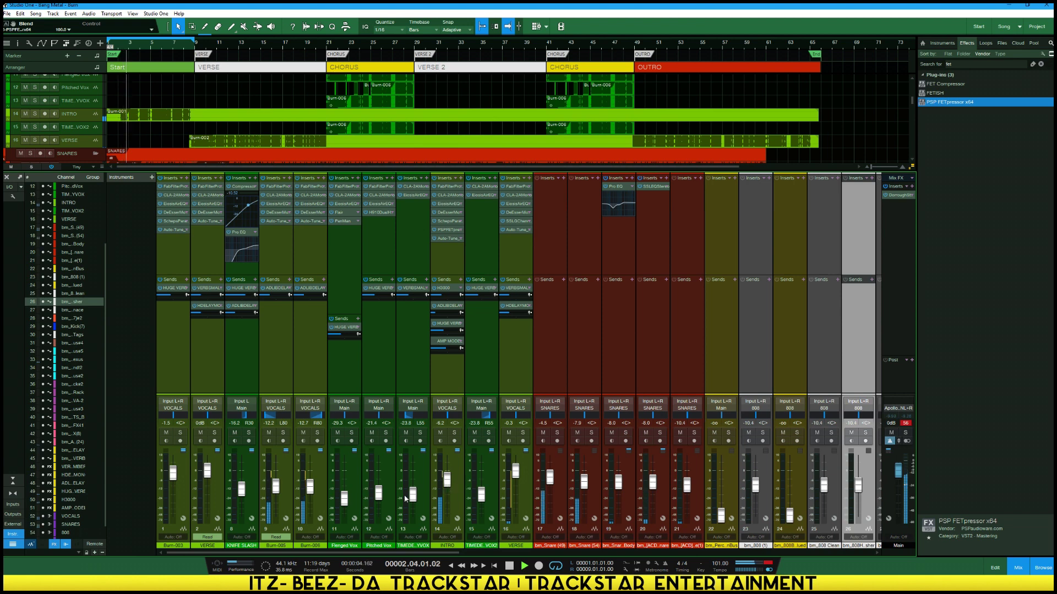
{"action": "left_click_drag", "start_coordinate": [448, 485], "coordinate": [439, 445]}
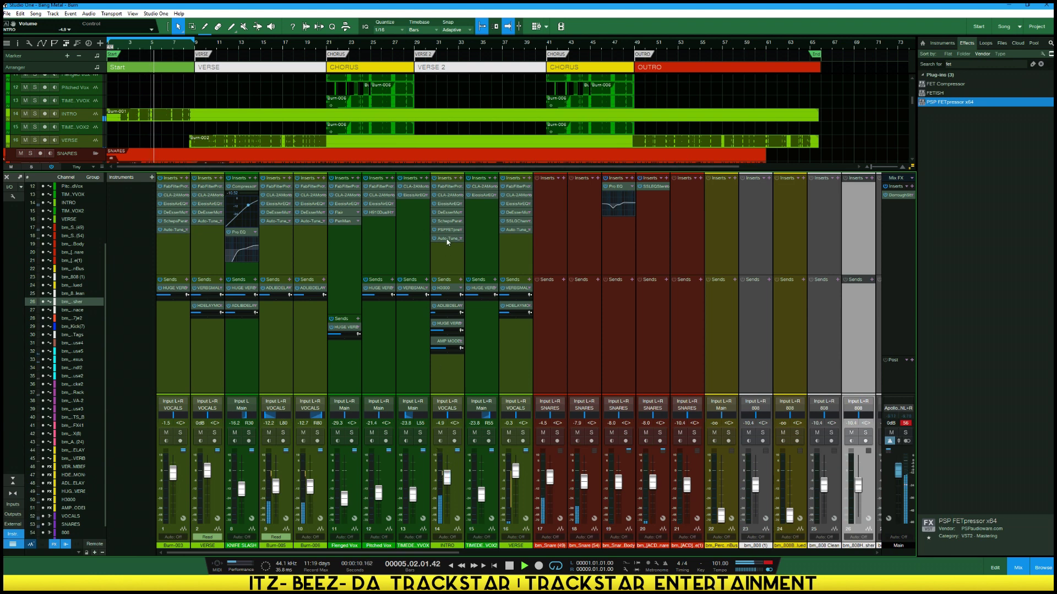
Adjust the low cut's Q in the INTRO channel's Eiosis AirEQ and set its frequency to 107 Hz
{"action": "left_click", "coordinate": [447, 222]}
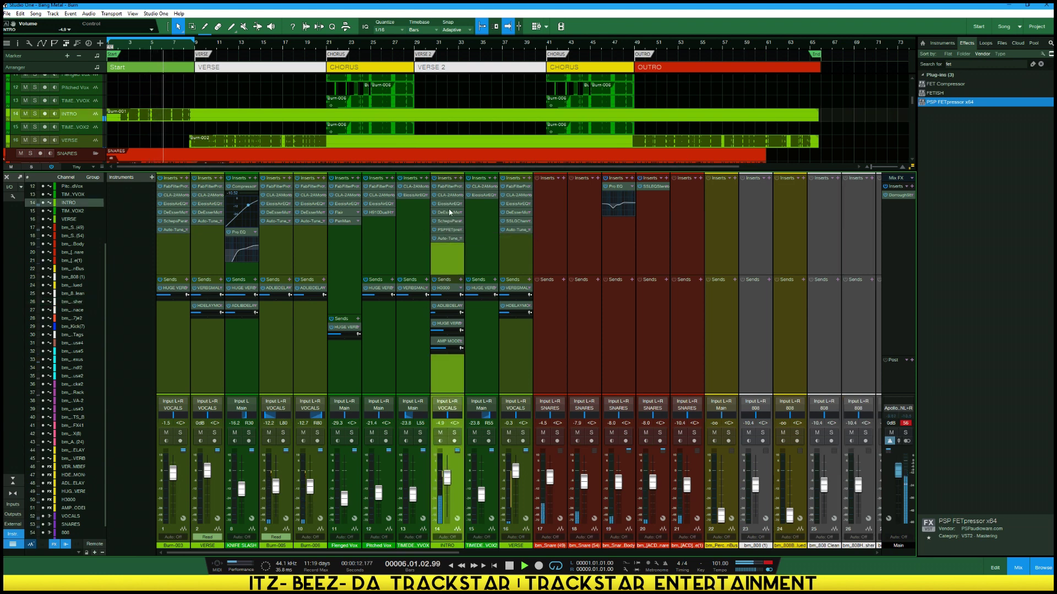
{"action": "left_click", "coordinate": [447, 204]}
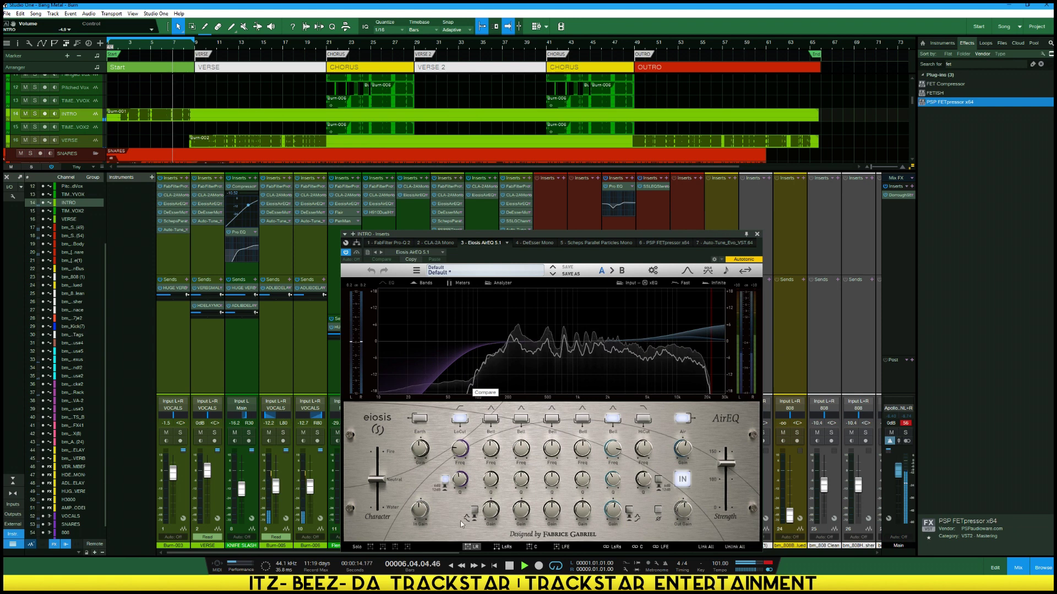
{"action": "left_click_drag", "start_coordinate": [456, 460], "coordinate": [455, 456]}
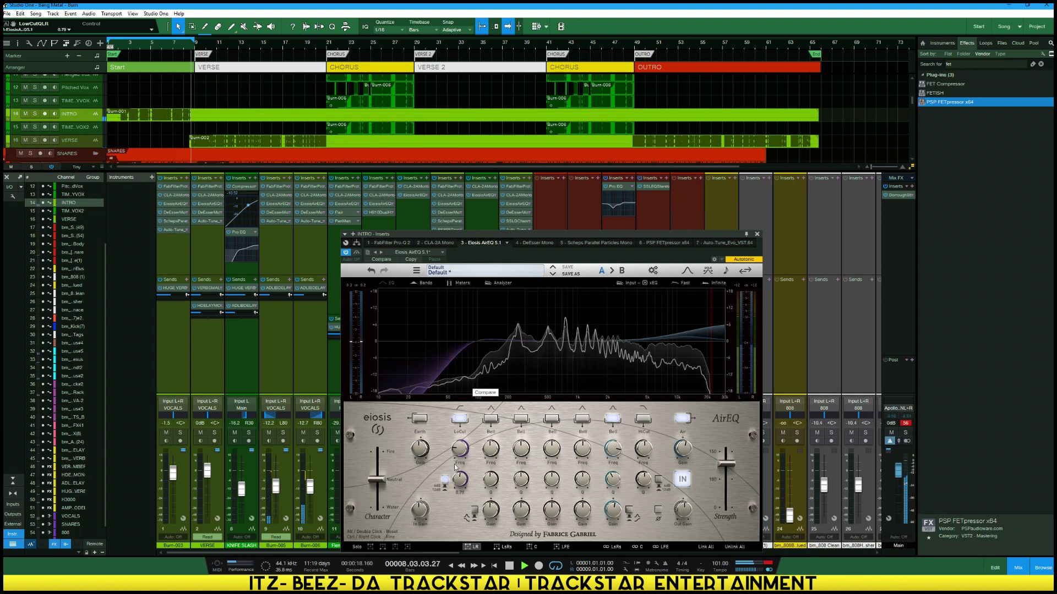
{"action": "left_click_drag", "start_coordinate": [457, 453], "coordinate": [459, 444]}
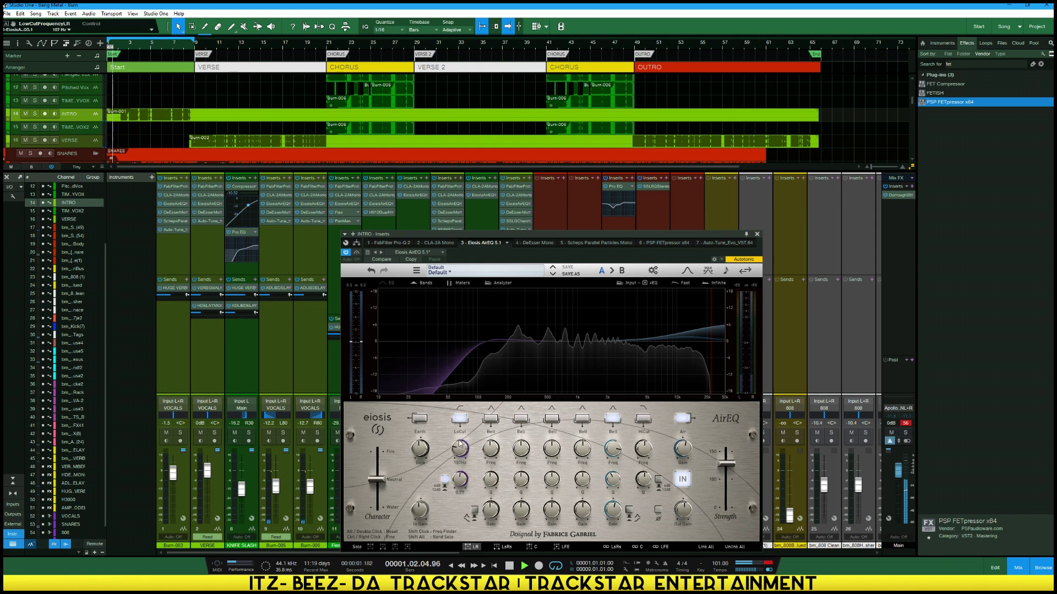
{"action": "left_click", "coordinate": [757, 234]}
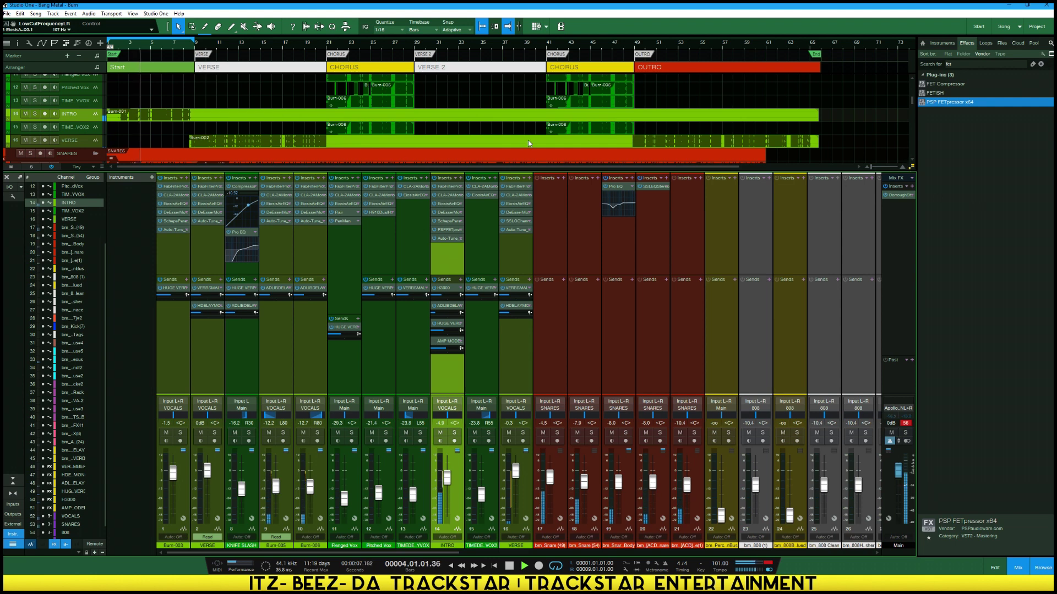
Lower the Burn-005 track's volume automation to about -16.3 dB across the intro, ramping back up just before the verse
{"action": "scroll", "coordinate": [123, 122], "scroll_direction": "up", "scroll_amount": 5}
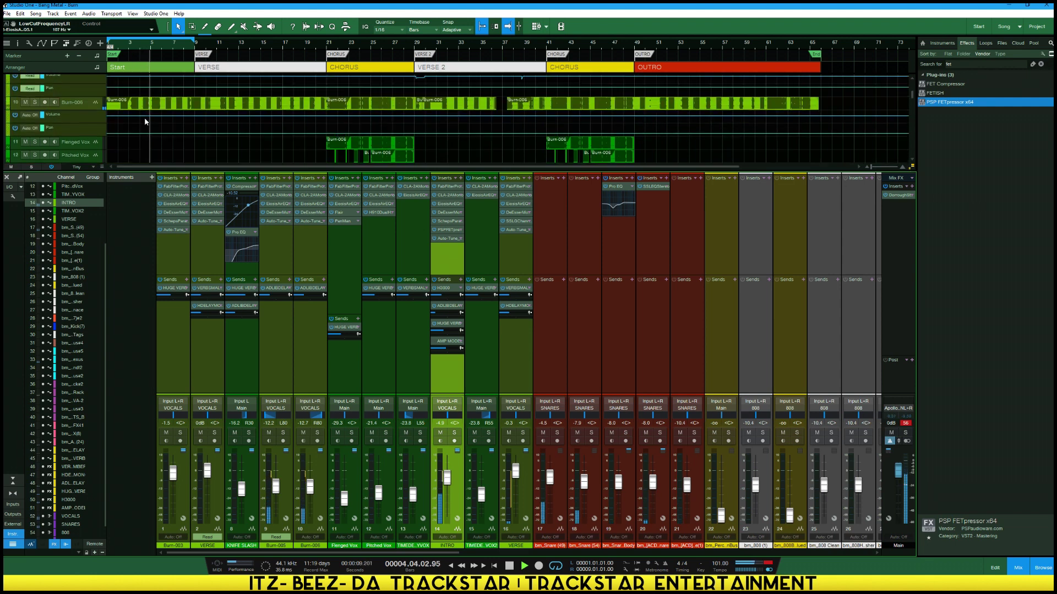
{"action": "scroll", "coordinate": [140, 130], "scroll_direction": "up", "scroll_amount": 4}
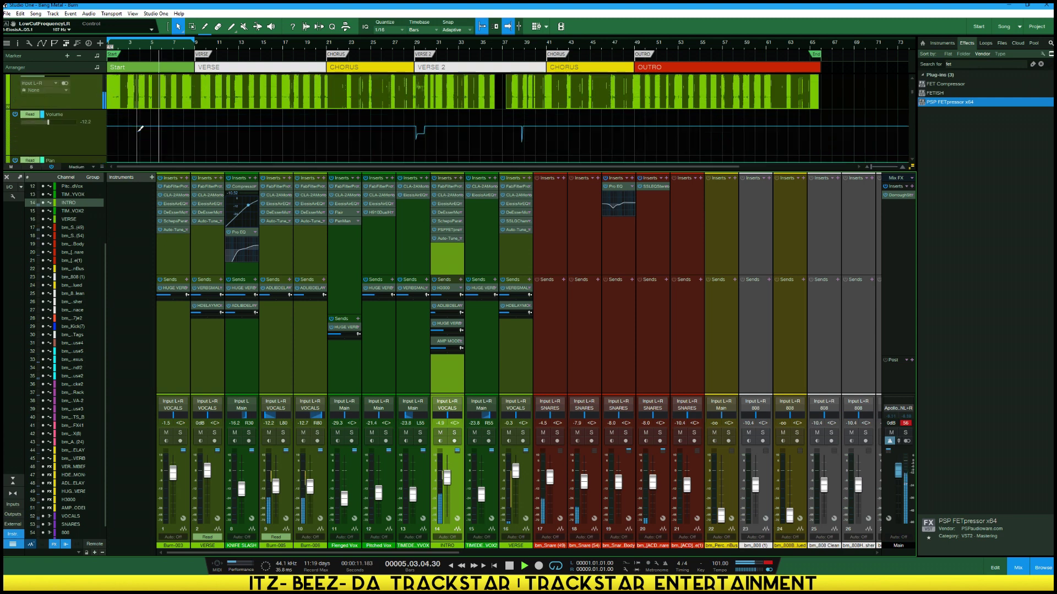
{"action": "scroll", "coordinate": [139, 133], "scroll_direction": "up", "scroll_amount": 2}
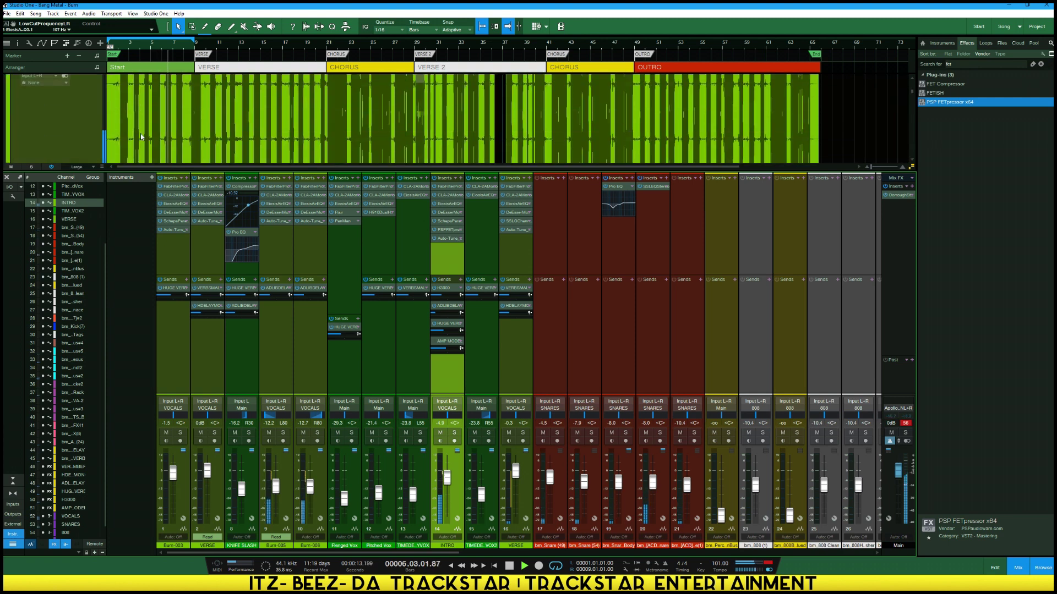
{"action": "scroll", "coordinate": [141, 133], "scroll_direction": "down", "scroll_amount": 3}
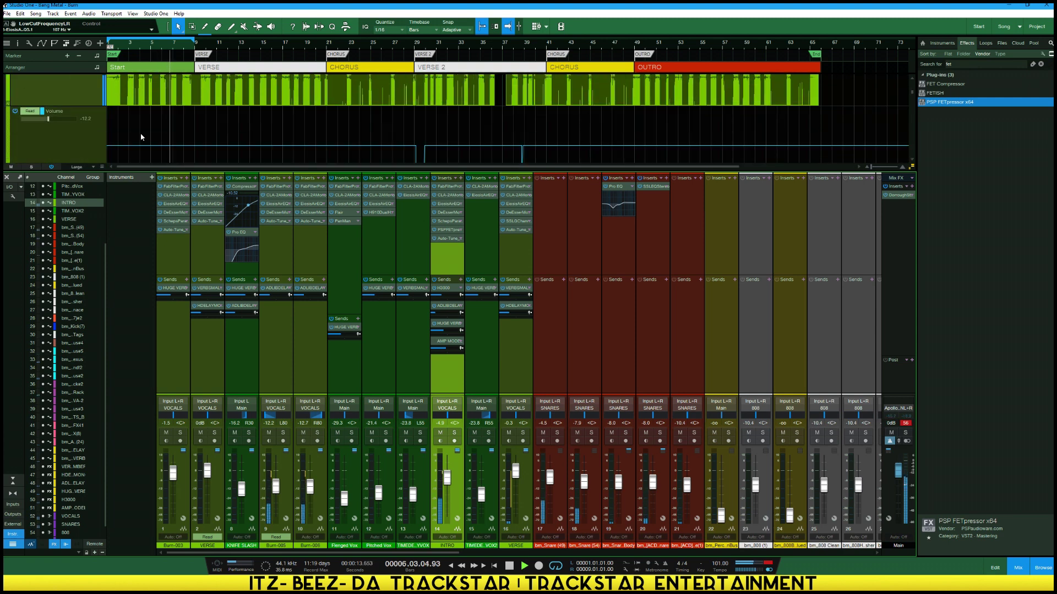
{"action": "left_click", "coordinate": [190, 146]}
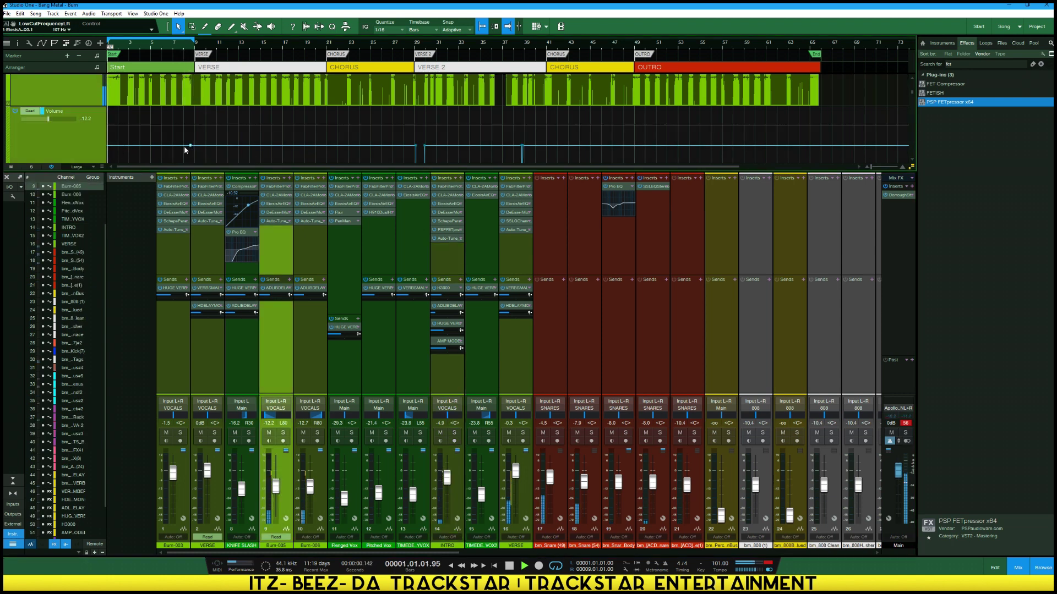
{"action": "left_click", "coordinate": [183, 149]}
{"action": "left_click_drag", "start_coordinate": [185, 154], "coordinate": [185, 158]}
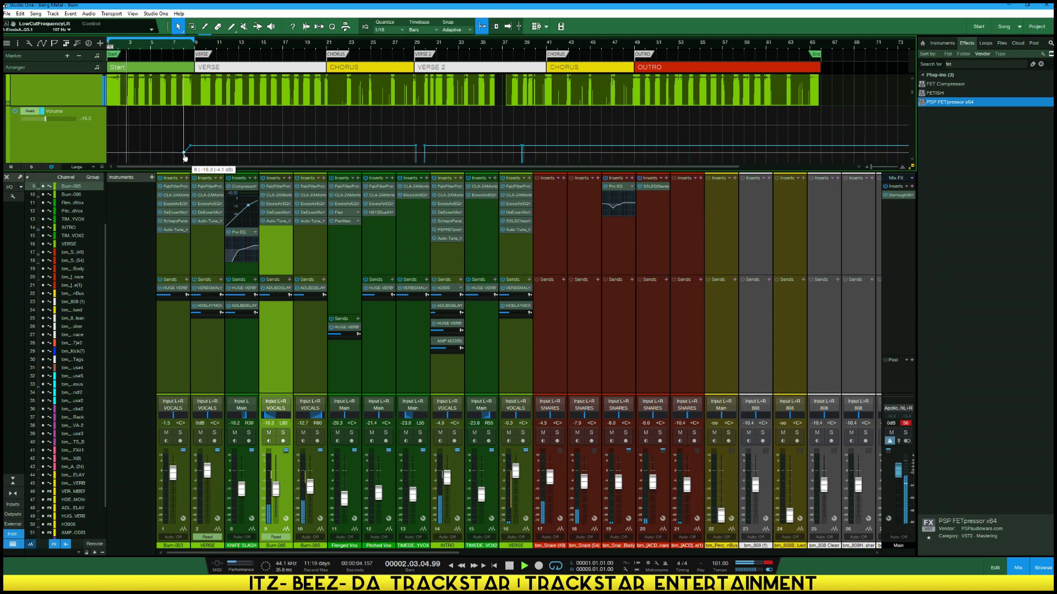
Drop the Burn-006 track's volume automation to about -17.8 dB across the intro, ramping back up at the verse
{"action": "scroll", "coordinate": [186, 146], "scroll_direction": "down", "scroll_amount": 3}
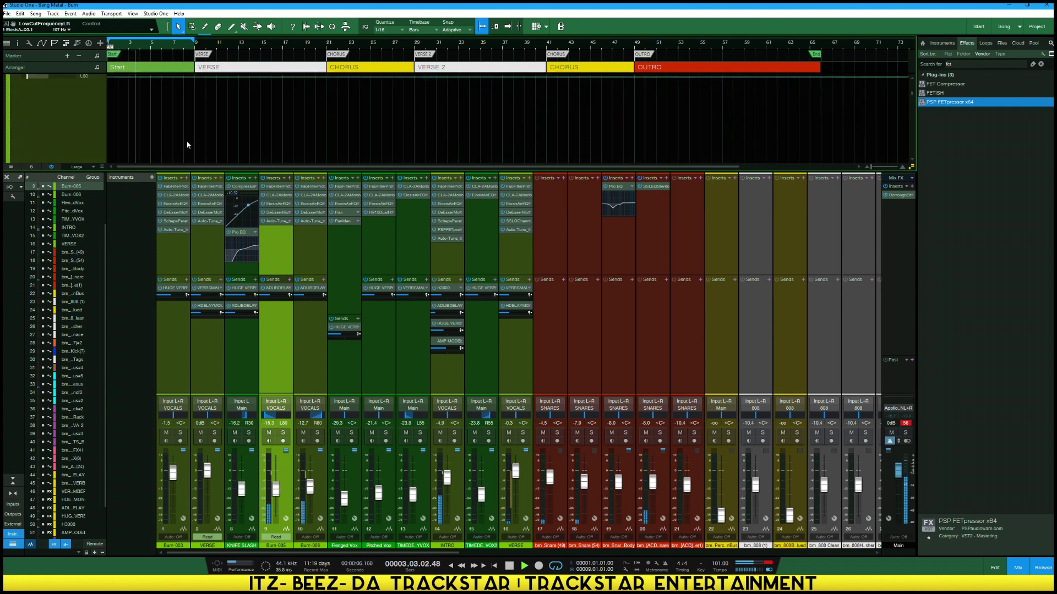
{"action": "scroll", "coordinate": [186, 139], "scroll_direction": "down", "scroll_amount": 3}
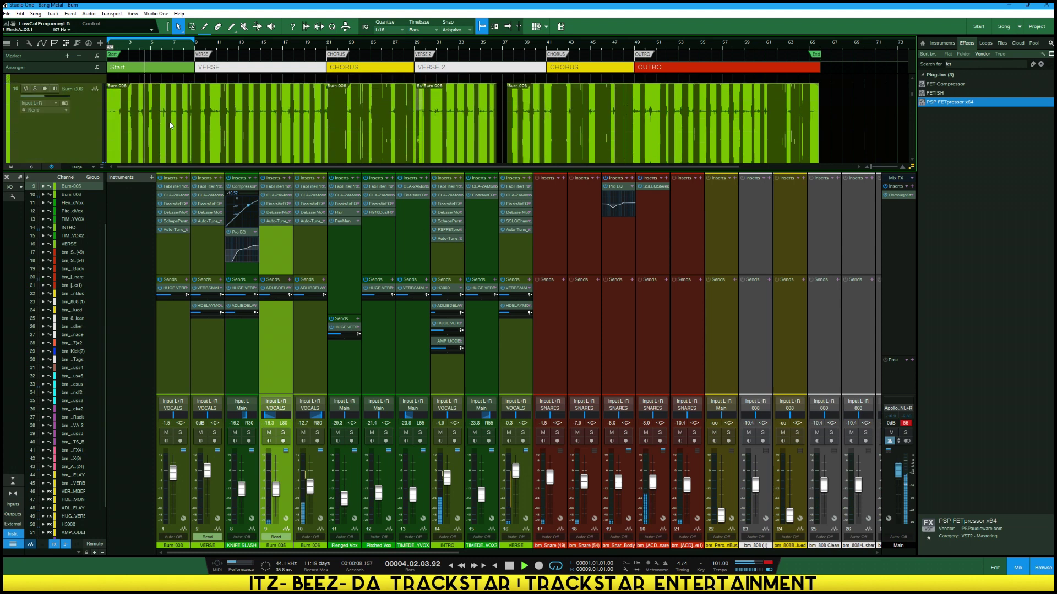
{"action": "scroll", "coordinate": [168, 122], "scroll_direction": "down", "scroll_amount": 3}
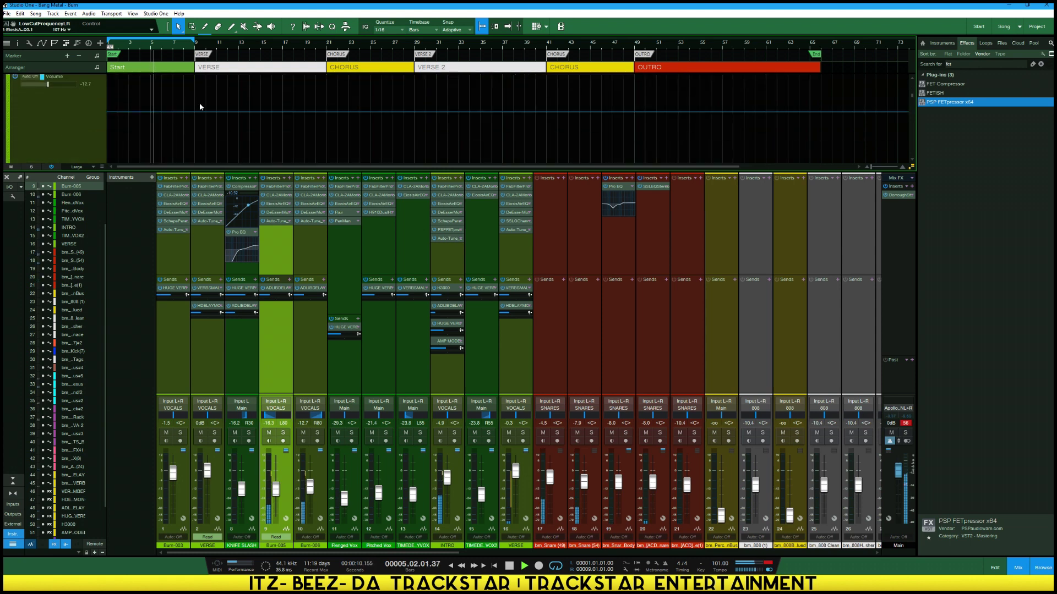
{"action": "left_click", "coordinate": [195, 112]}
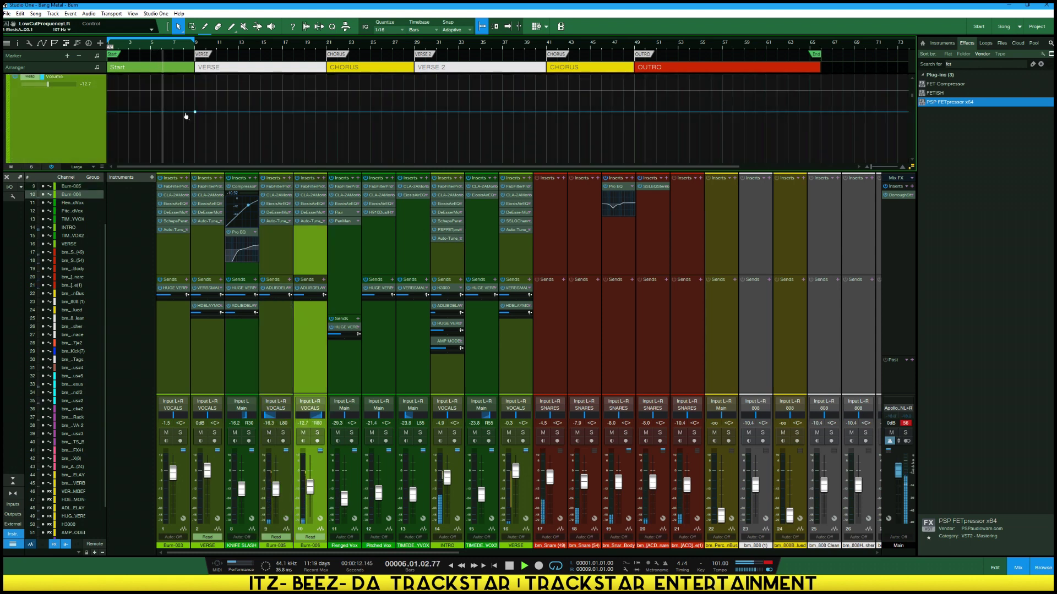
{"action": "left_click_drag", "start_coordinate": [186, 116], "coordinate": [186, 123]}
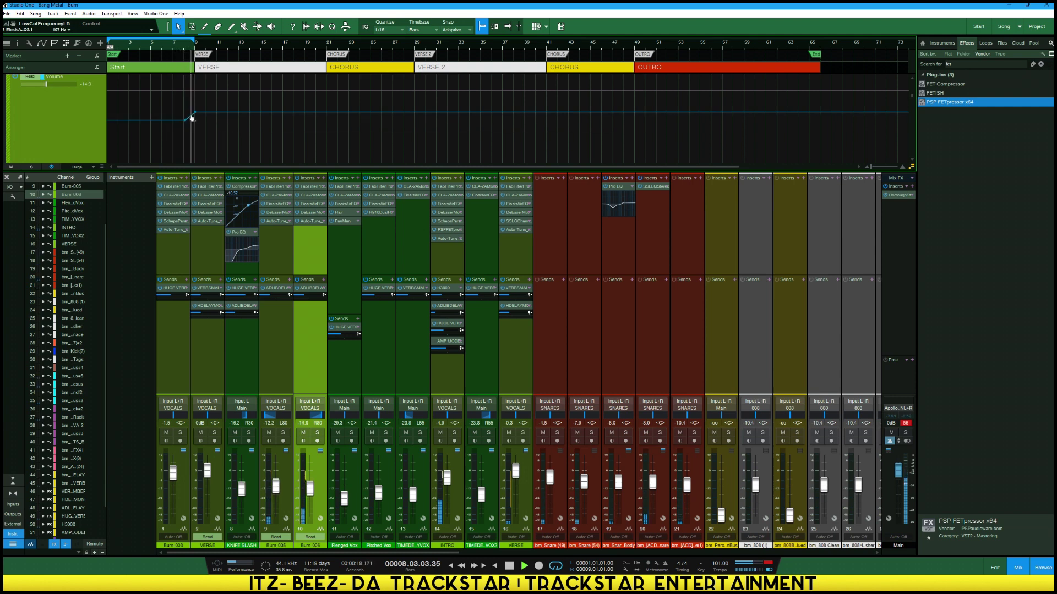
Add further points to Burn-006's volume automation around bars 4, 5 and 8 to shape the intro level
{"action": "left_click", "coordinate": [191, 120]}
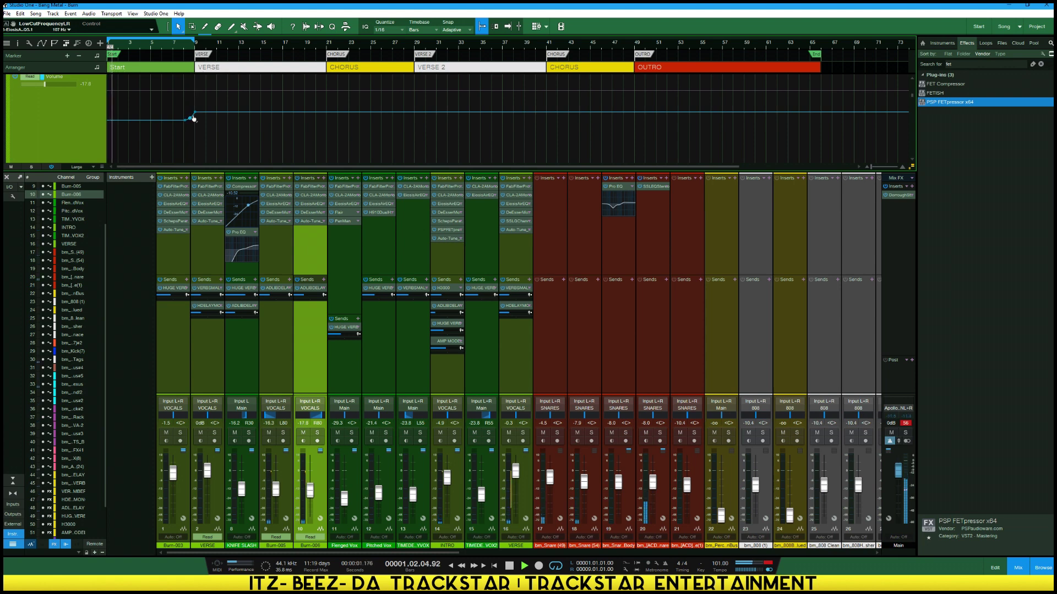
{"action": "left_click_drag", "start_coordinate": [153, 120], "coordinate": [139, 123]}
{"action": "scroll", "coordinate": [212, 144], "scroll_direction": "up", "scroll_amount": 1}
{"action": "scroll", "coordinate": [237, 137], "scroll_direction": "down", "scroll_amount": 1}
{"action": "key", "text": "a"}
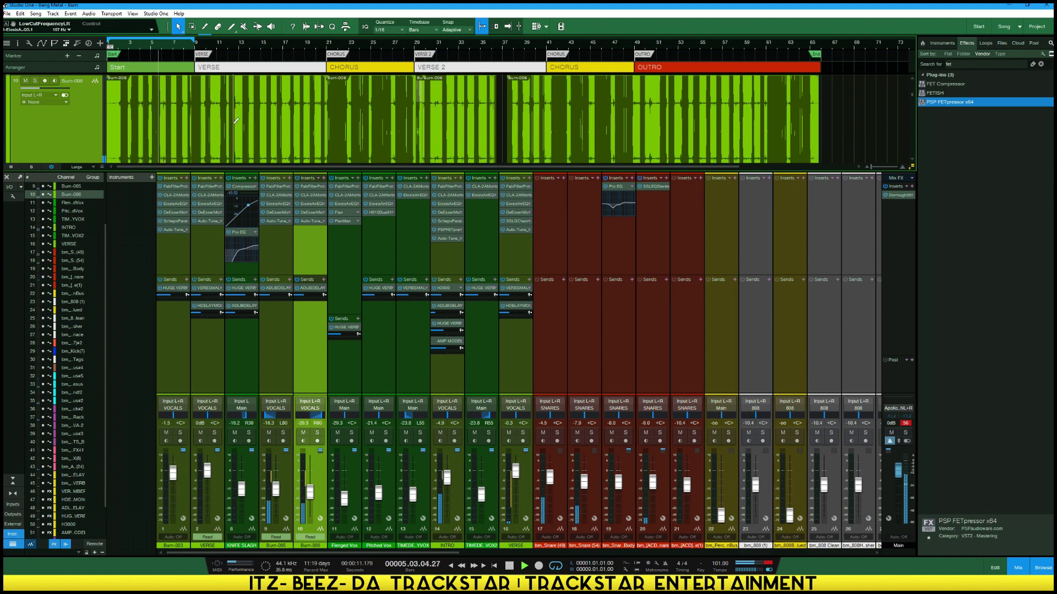
Reshape Burn-006's intro volume automation to climb gradually from about -22.9 dB near bar 4 up to the verse level
{"action": "key", "text": "F3"}
{"action": "scroll", "coordinate": [235, 233], "scroll_direction": "up", "scroll_amount": 4}
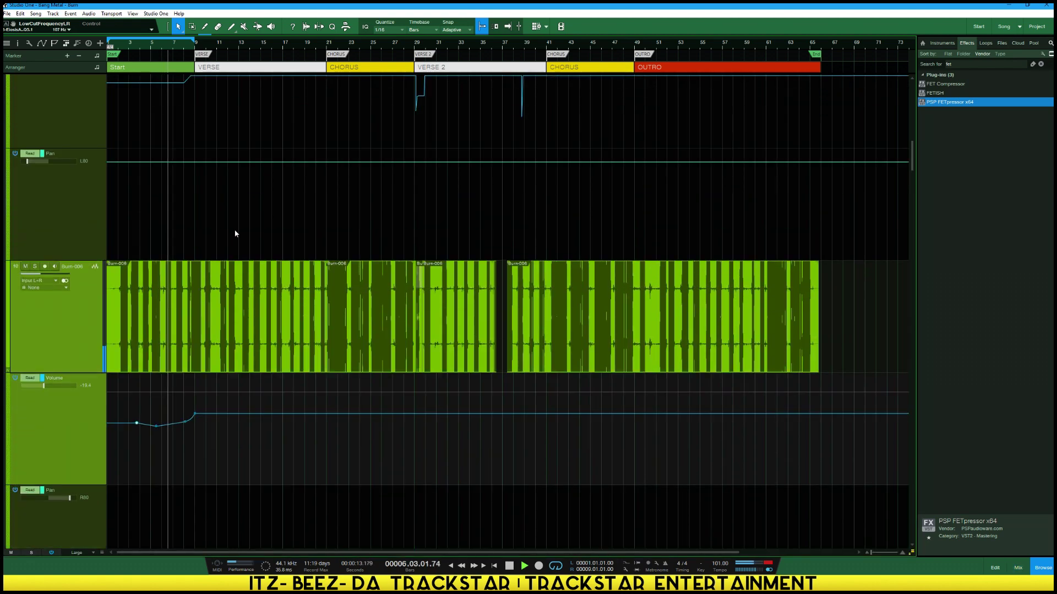
{"action": "scroll", "coordinate": [235, 230], "scroll_direction": "up", "scroll_amount": 3}
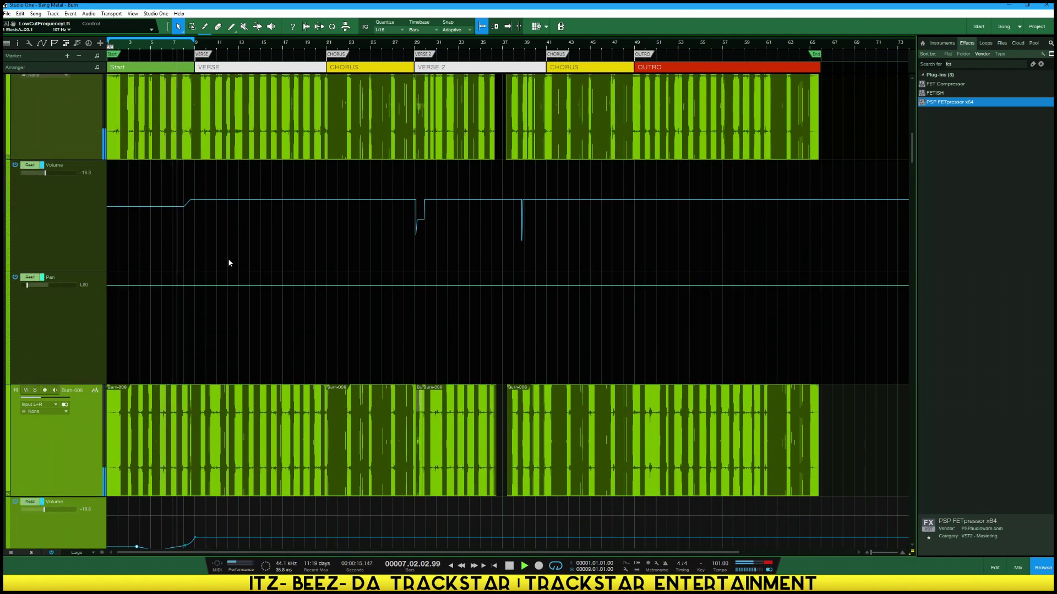
{"action": "scroll", "coordinate": [228, 259], "scroll_direction": "down", "scroll_amount": 2}
{"action": "left_click_drag", "start_coordinate": [137, 484], "coordinate": [187, 490]}
{"action": "scroll", "coordinate": [172, 363], "scroll_direction": "up", "scroll_amount": 1}
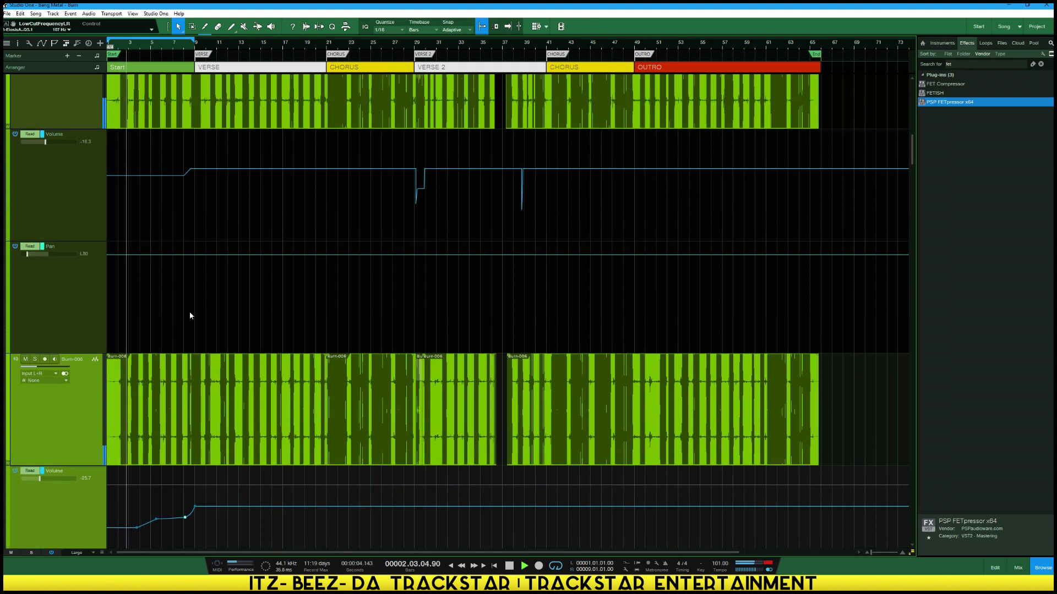
{"action": "left_click_drag", "start_coordinate": [137, 529], "coordinate": [137, 523]}
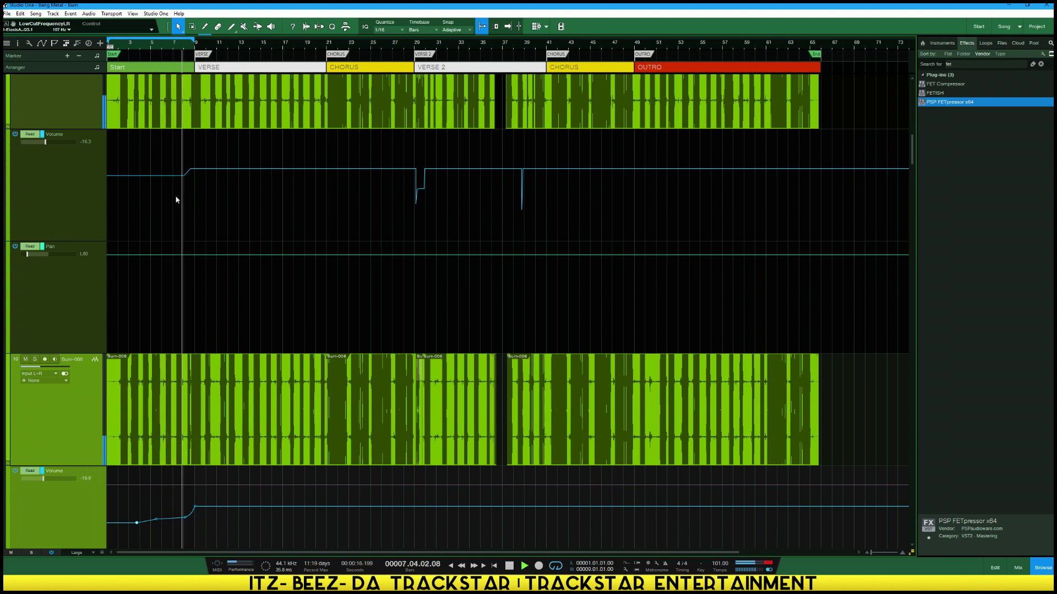
{"action": "key", "text": "F3"}
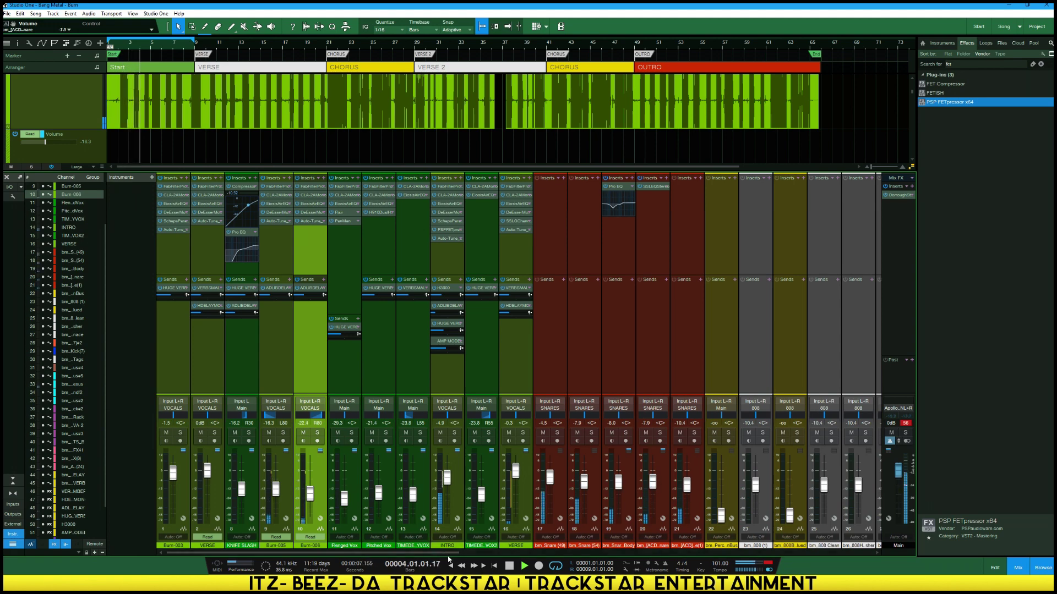
Mute and unmute the VOCALS bus to compare the intro with and without vocals
{"action": "left_click_drag", "start_coordinate": [450, 553], "coordinate": [920, 545]}
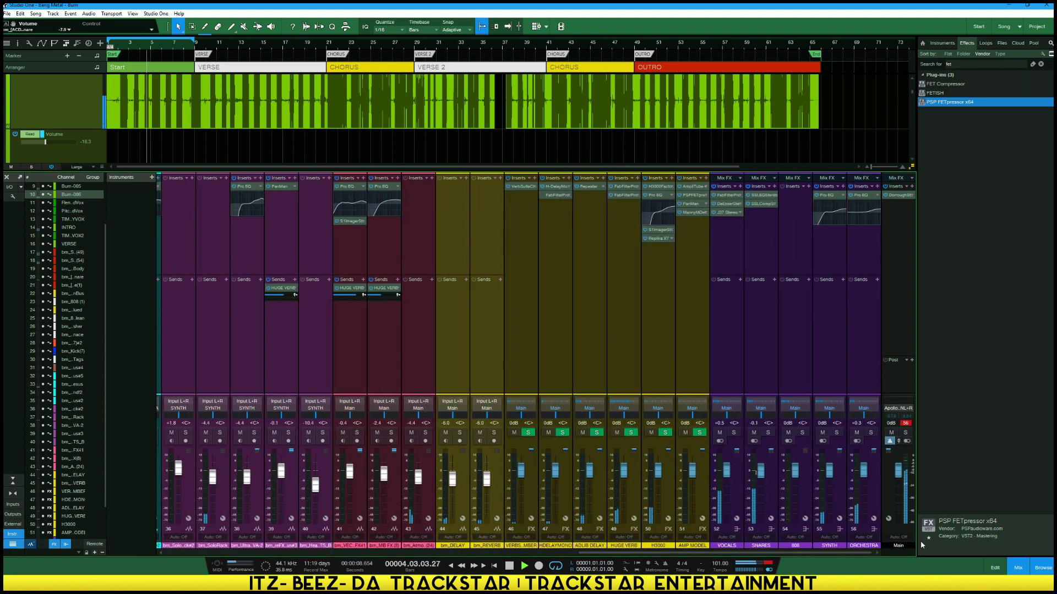
{"action": "left_click", "coordinate": [723, 433]}
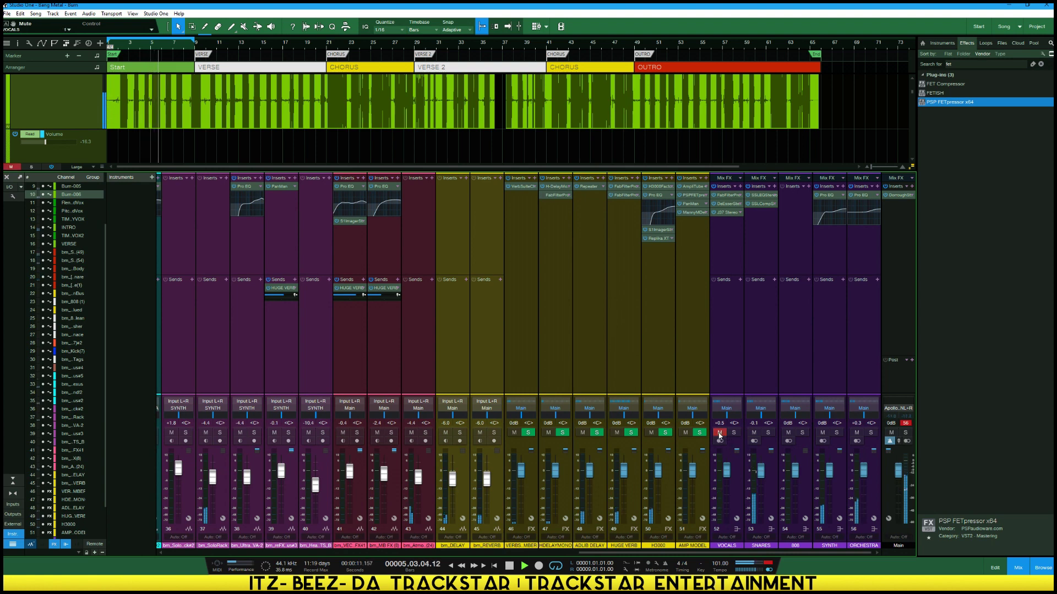
{"action": "left_click", "coordinate": [719, 435]}
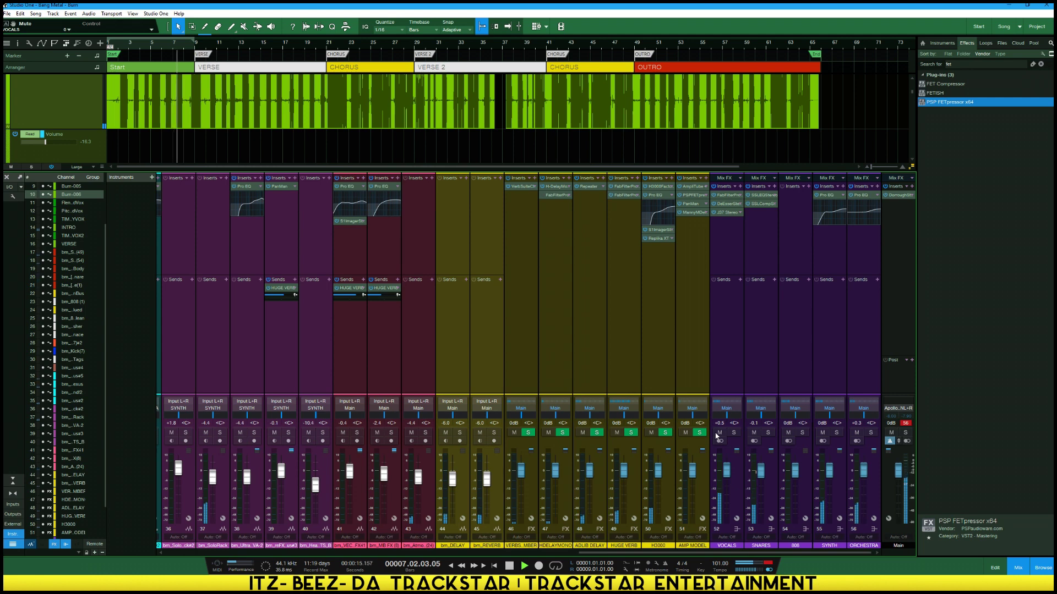
Check the chorus and following verse with the VOCALS and 808 buses muted in turn, restoring both
{"action": "left_click", "coordinate": [70, 229]}
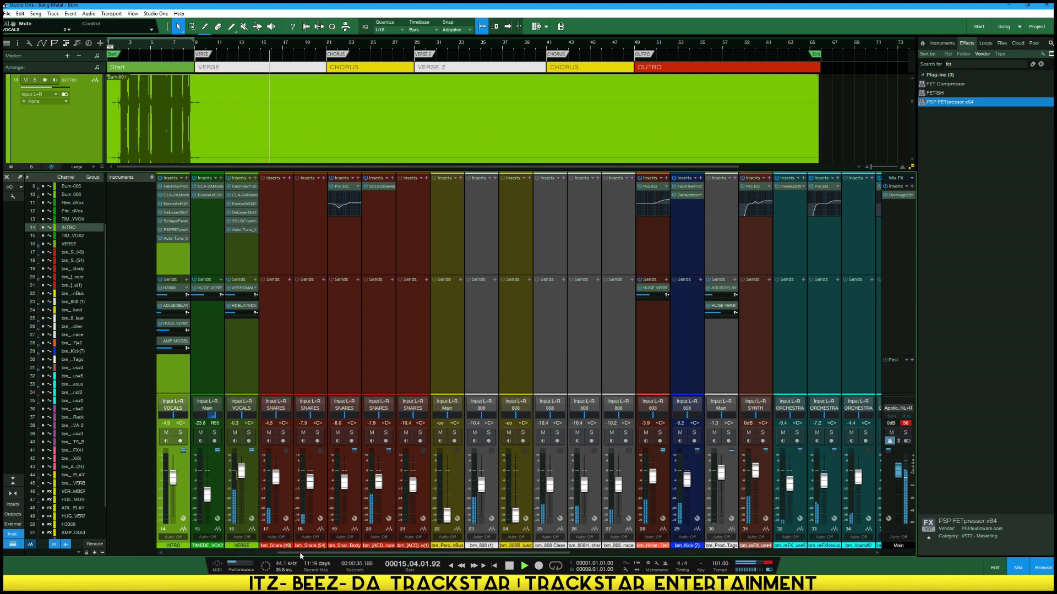
{"action": "left_click_drag", "start_coordinate": [305, 552], "coordinate": [340, 553]}
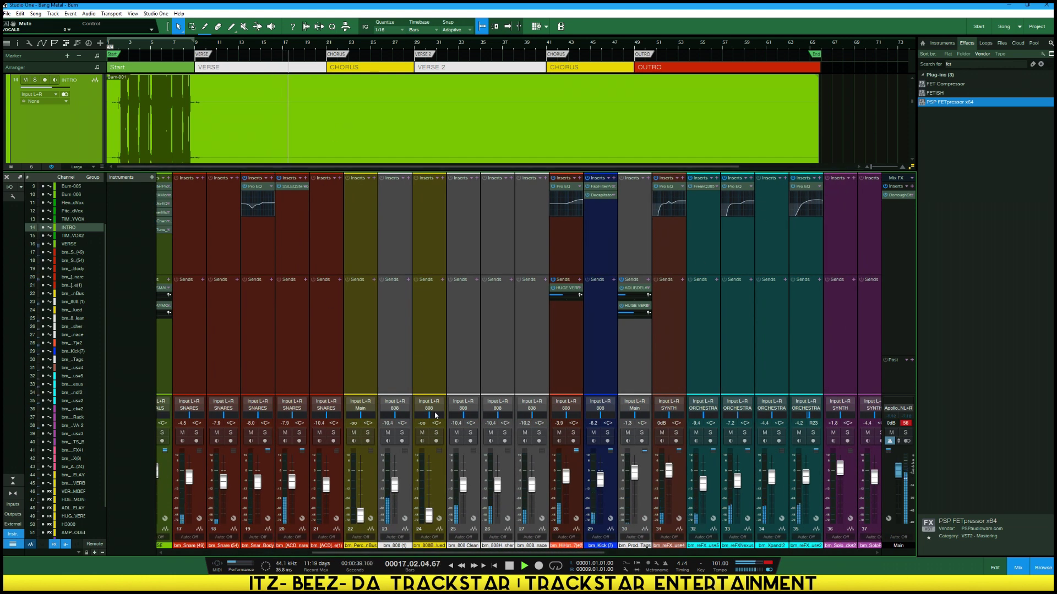
{"action": "scroll", "coordinate": [322, 98], "scroll_direction": "down", "scroll_amount": 5}
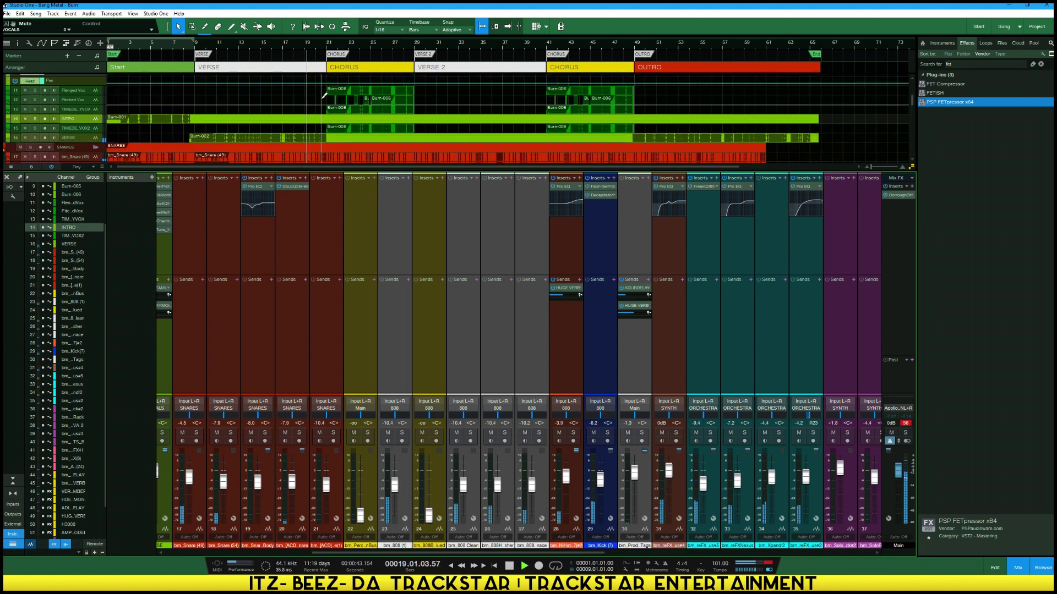
{"action": "scroll", "coordinate": [336, 102], "scroll_direction": "down", "scroll_amount": 3}
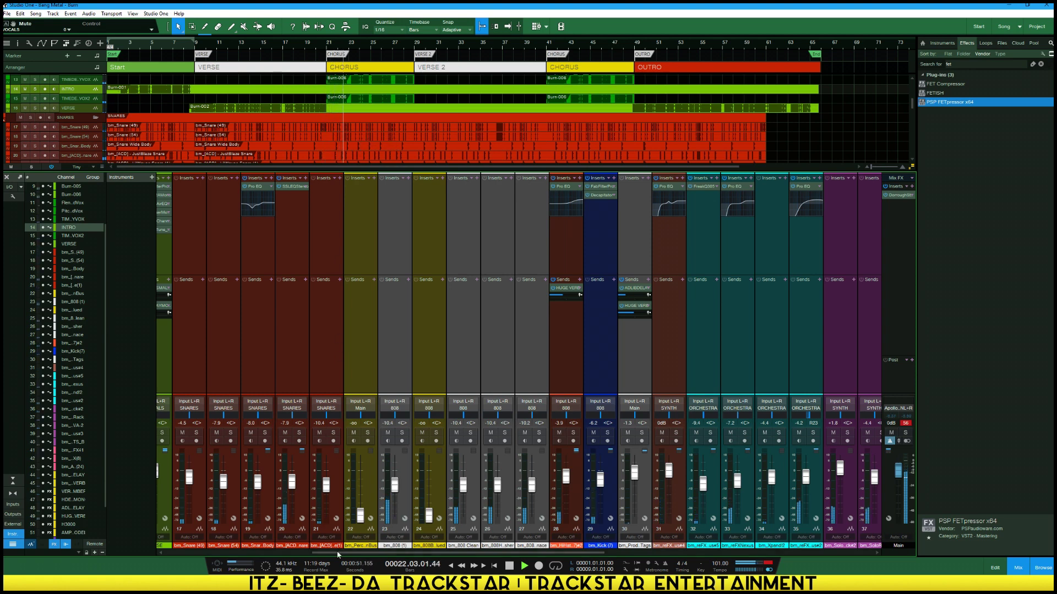
{"action": "left_click_drag", "start_coordinate": [343, 553], "coordinate": [608, 565]}
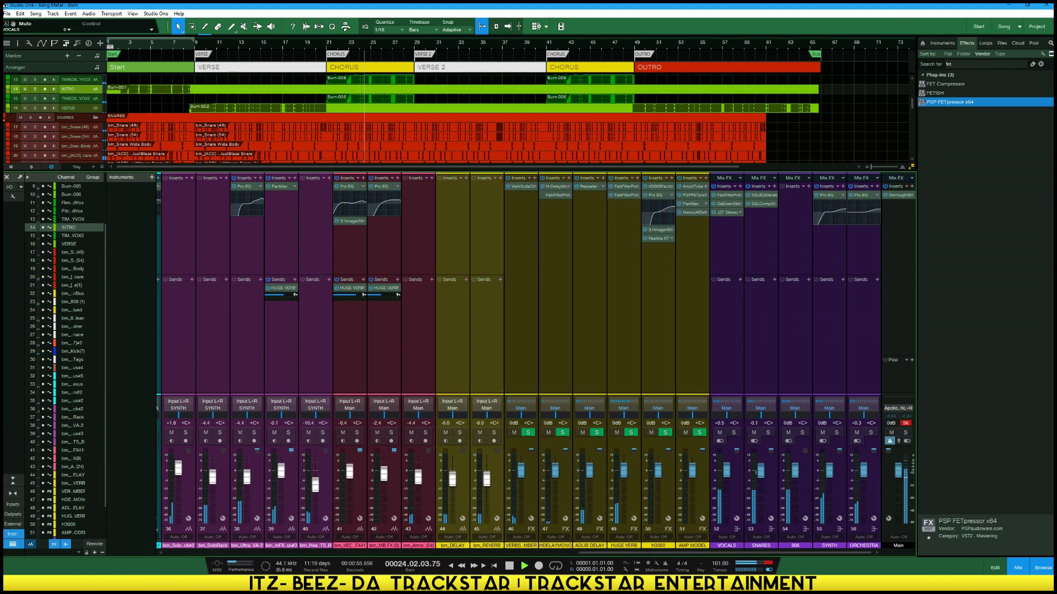
{"action": "left_click", "coordinate": [720, 433]}
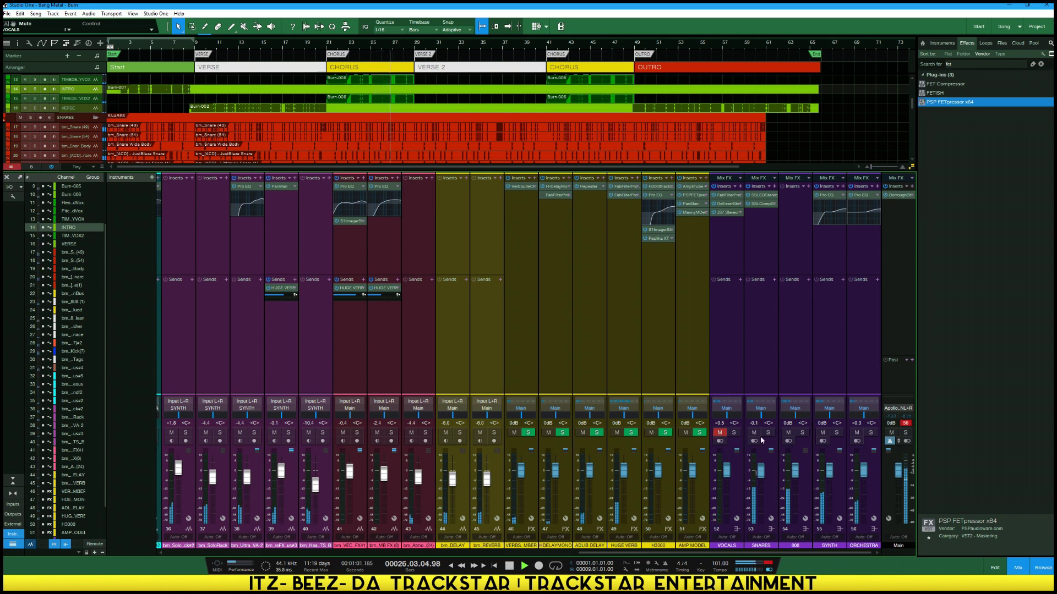
{"action": "left_click", "coordinate": [788, 433]}
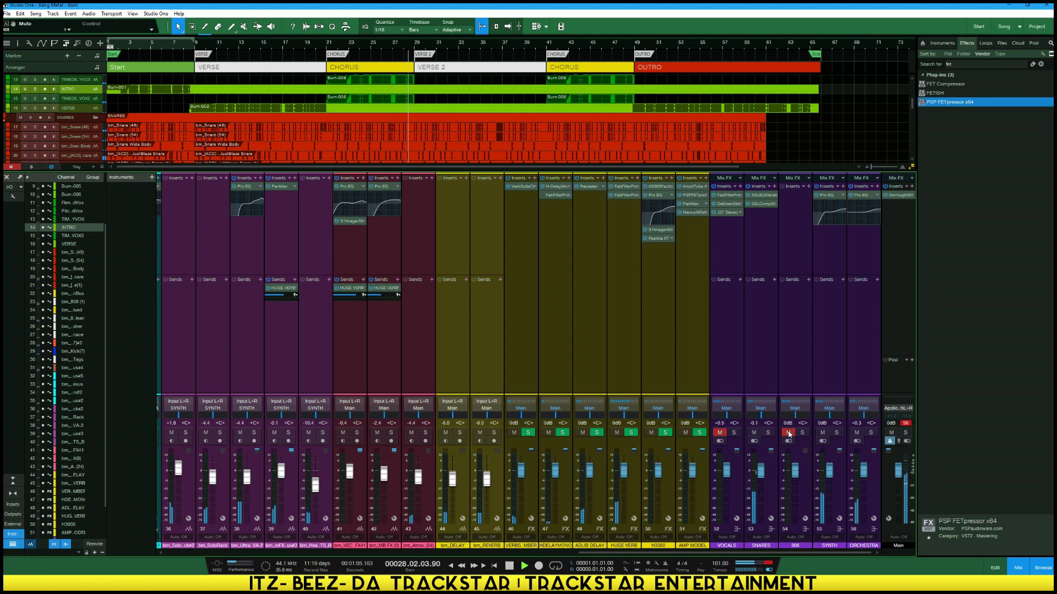
{"action": "left_click", "coordinate": [720, 433]}
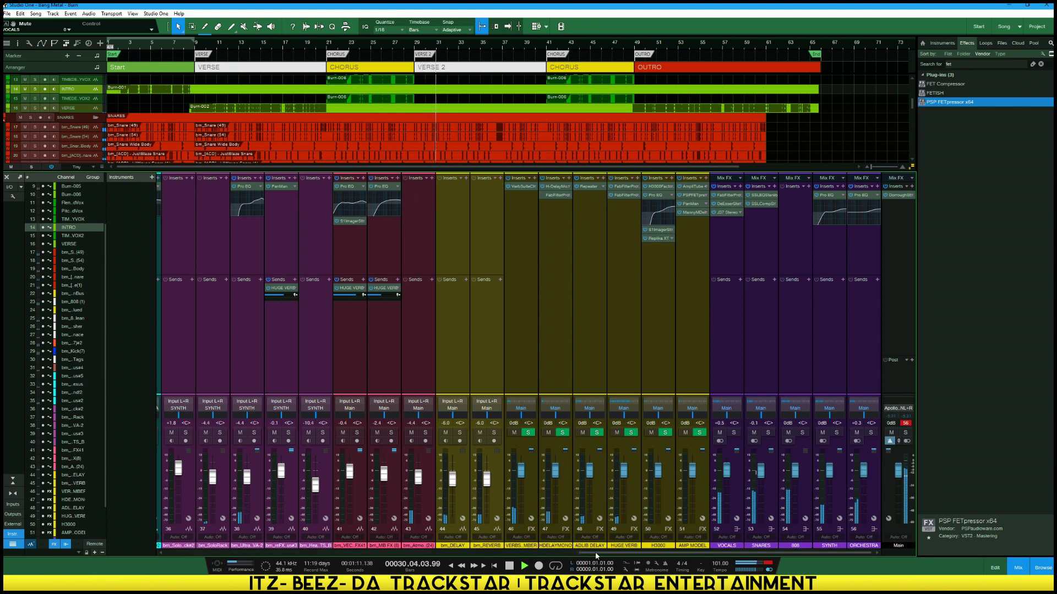
Expand the GUN SOUNDS folder track to inspect its clips around bar 36, and restart playback from the song start with autoscroll on
{"action": "left_click_drag", "start_coordinate": [596, 552], "coordinate": [553, 553]}
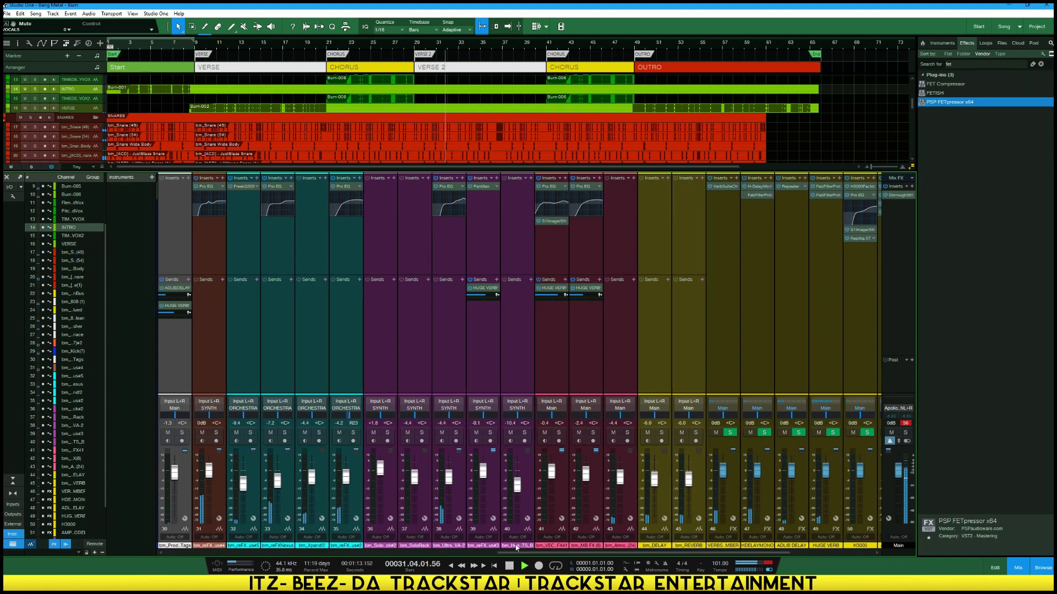
{"action": "scroll", "coordinate": [501, 117], "scroll_direction": "up", "scroll_amount": 5}
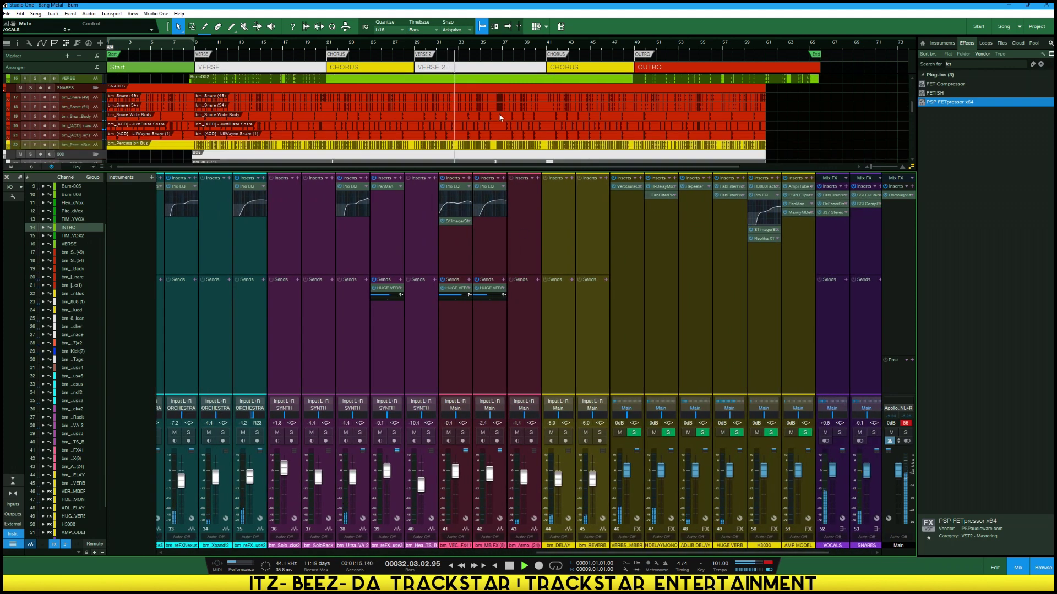
{"action": "scroll", "coordinate": [502, 116], "scroll_direction": "up", "scroll_amount": 4}
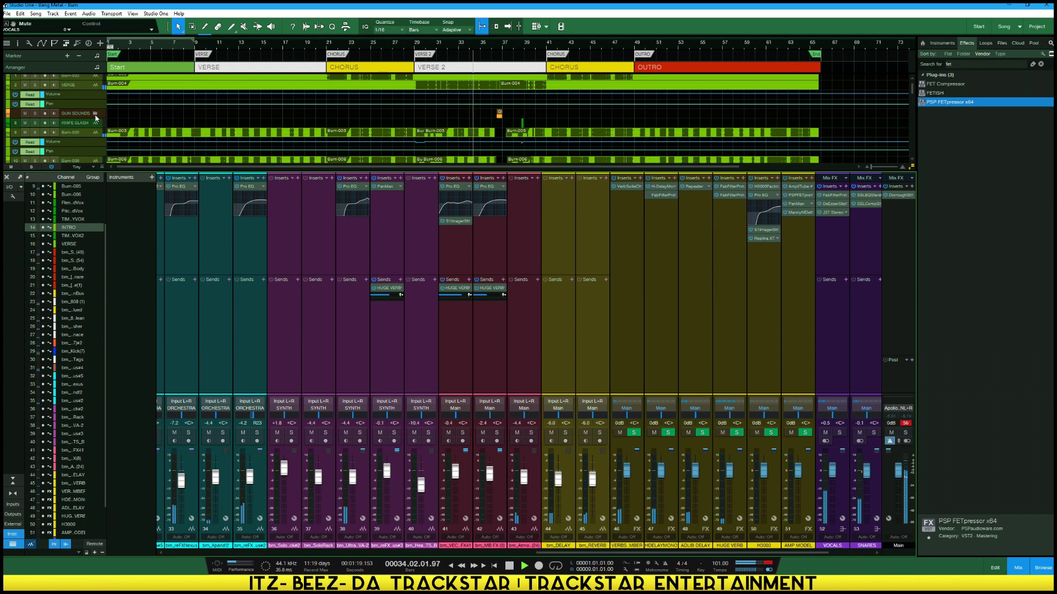
{"action": "left_click", "coordinate": [96, 114]}
{"action": "scroll", "coordinate": [540, 132], "scroll_direction": "up", "scroll_amount": 5}
{"action": "scroll", "coordinate": [284, 132], "scroll_direction": "down", "scroll_amount": 4}
{"action": "scroll", "coordinate": [159, 129], "scroll_direction": "up", "scroll_amount": 5}
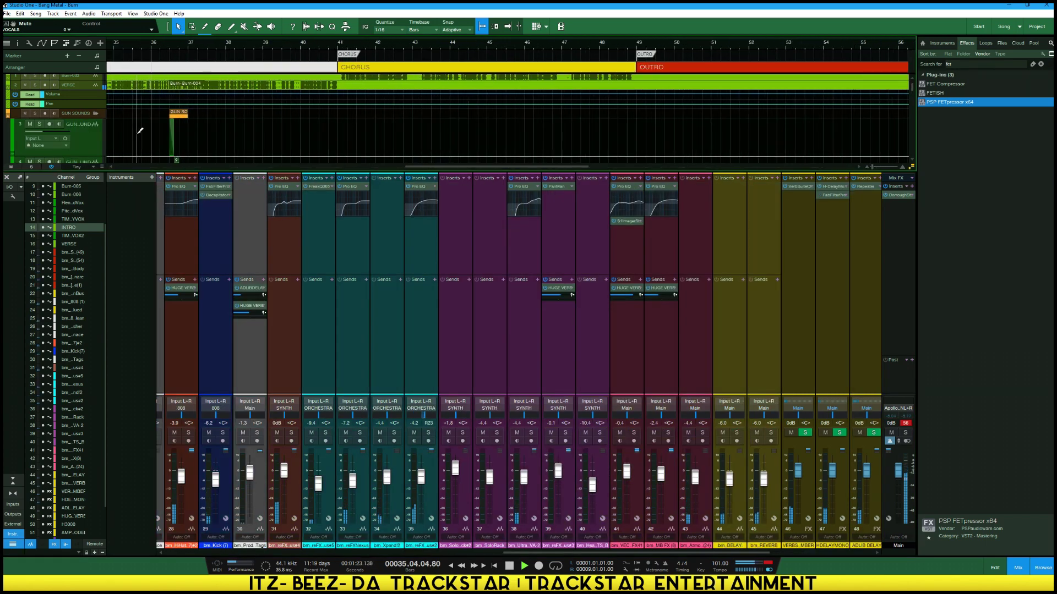
{"action": "scroll", "coordinate": [263, 131], "scroll_direction": "down", "scroll_amount": 1}
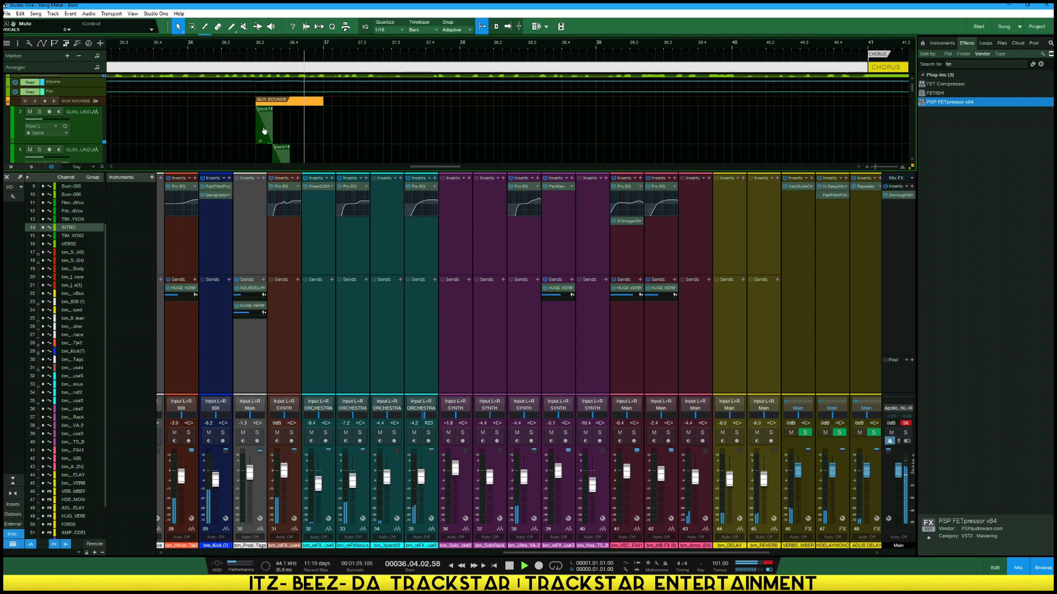
{"action": "key", "text": "f"}
{"action": "key", "text": "comma"}
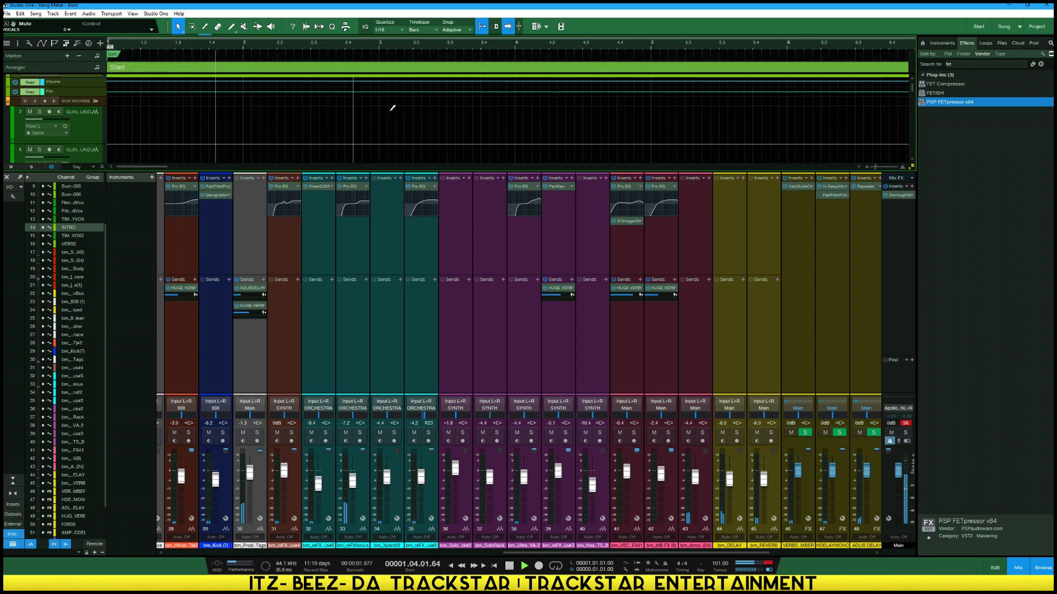
Audition verse 2 from about bar 35 to check the GUN SOUNDS clips near bar 36 and the knife clip just before bar 39
{"action": "scroll", "coordinate": [380, 107], "scroll_direction": "down", "scroll_amount": 8}
{"action": "key", "text": "ctrl+space"}
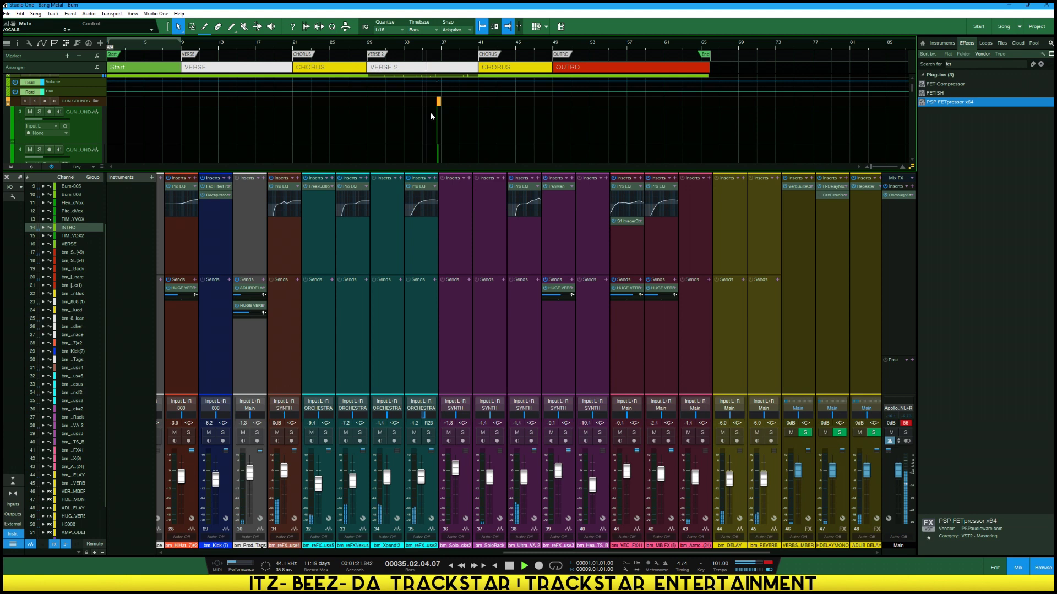
{"action": "scroll", "coordinate": [435, 113], "scroll_direction": "up", "scroll_amount": 8}
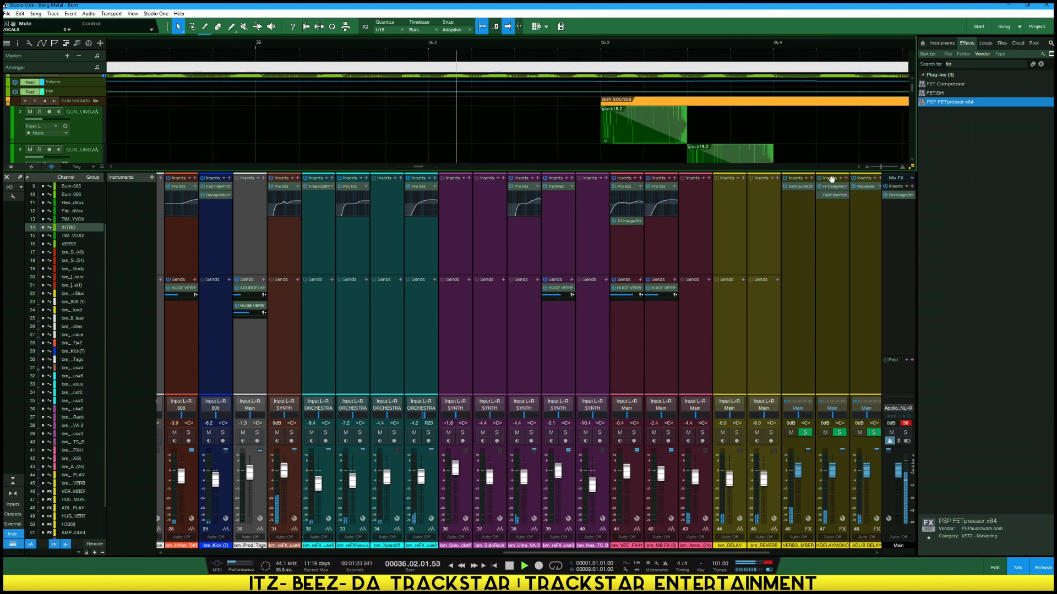
{"action": "key", "text": "F3"}
{"action": "key", "text": "space"}
{"action": "key", "text": "space"}
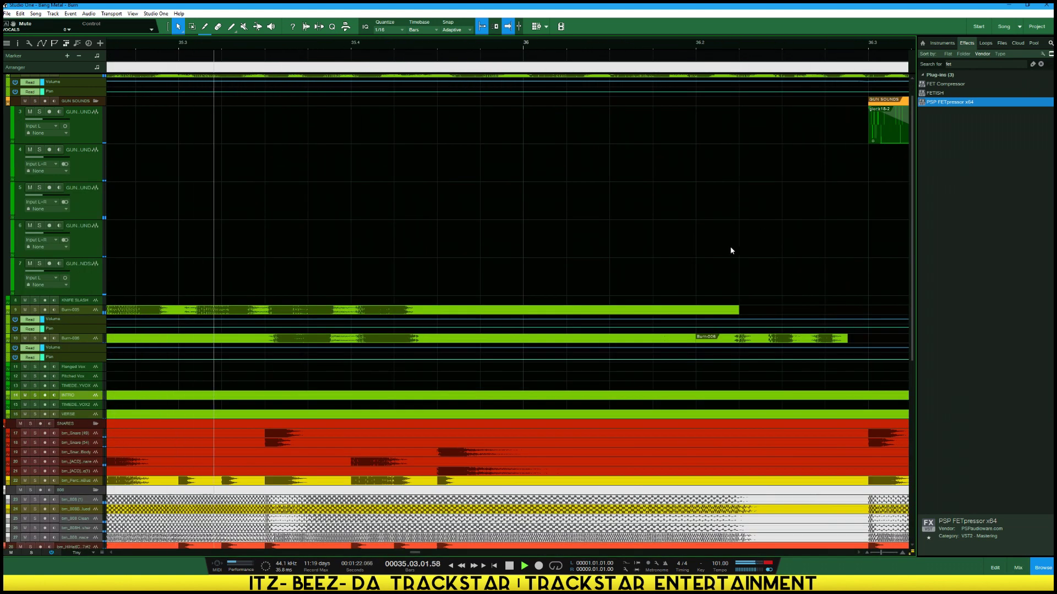
{"action": "scroll", "coordinate": [764, 242], "scroll_direction": "down", "scroll_amount": 5}
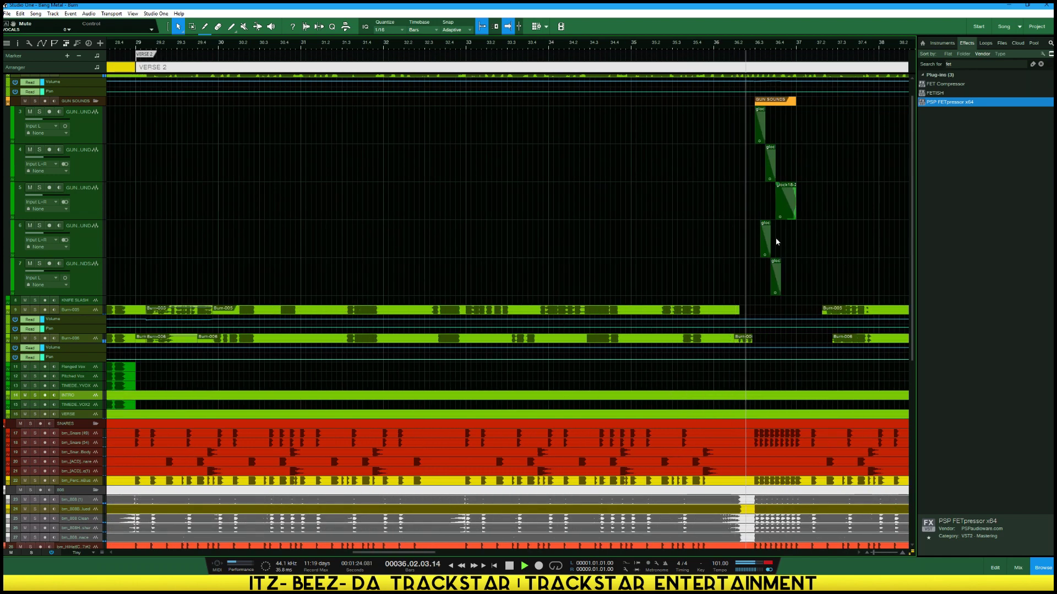
{"action": "scroll", "coordinate": [804, 243], "scroll_direction": "up", "scroll_amount": 5}
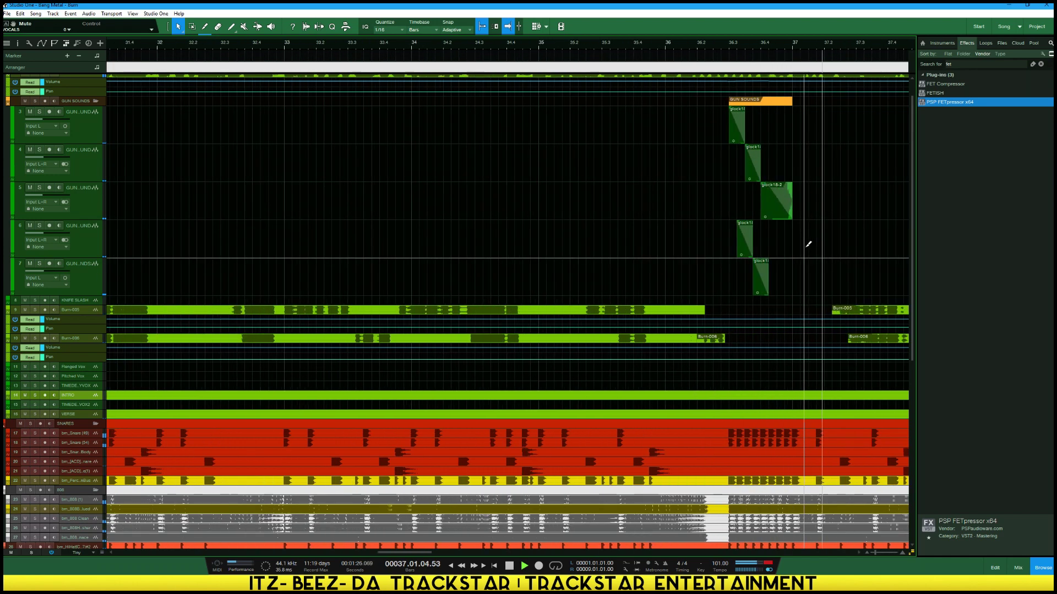
{"action": "scroll", "coordinate": [752, 245], "scroll_direction": "down", "scroll_amount": 5}
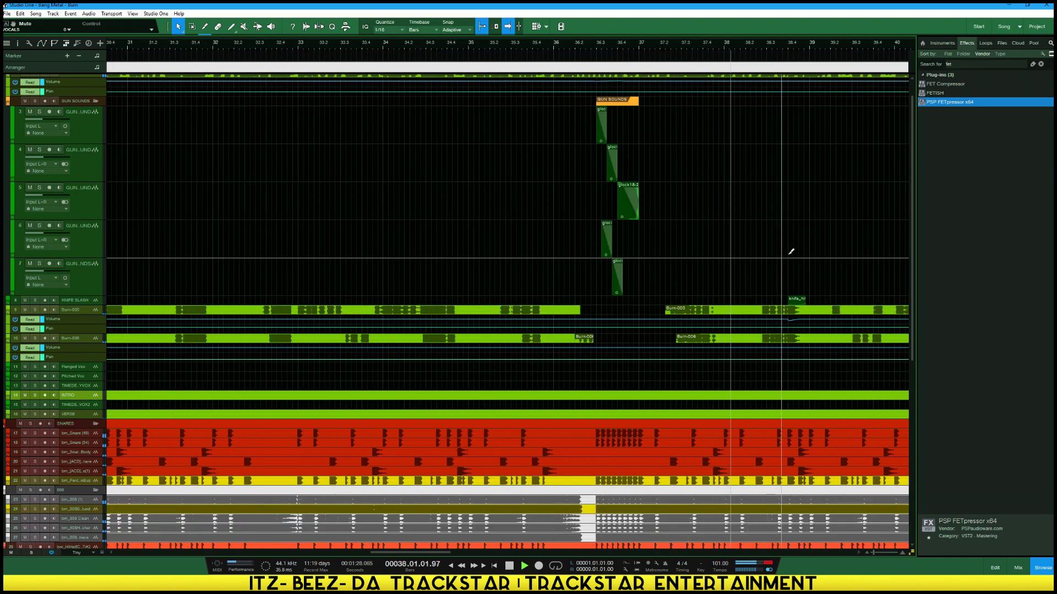
{"action": "scroll", "coordinate": [801, 303], "scroll_direction": "up", "scroll_amount": 5}
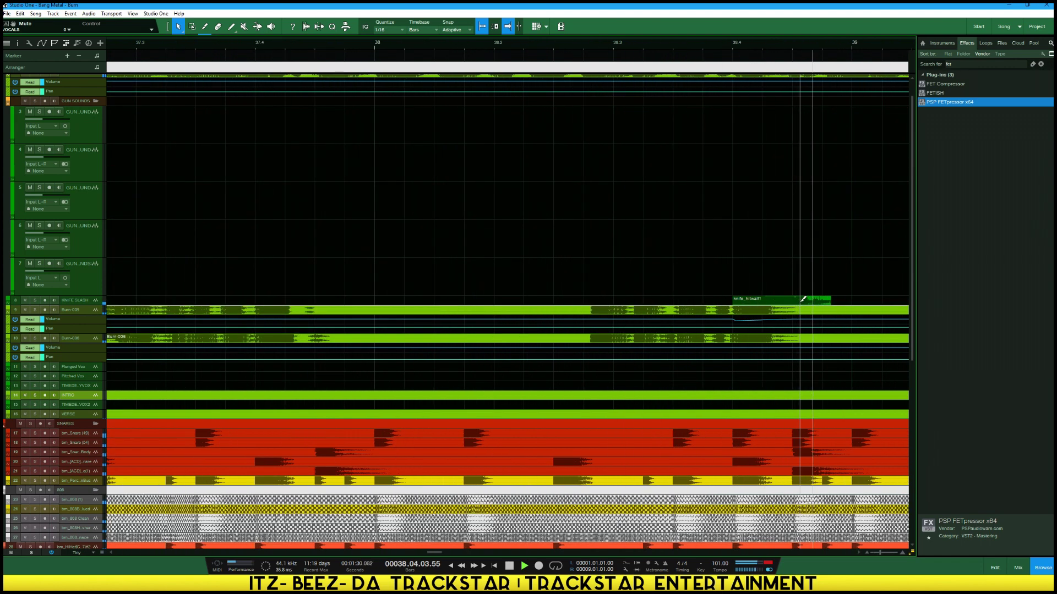
Replay the passage leading into the GUN SOUNDS clips, checking them against the drums and the surrounding vocals
{"action": "key", "text": "space"}
{"action": "key", "text": "space"}
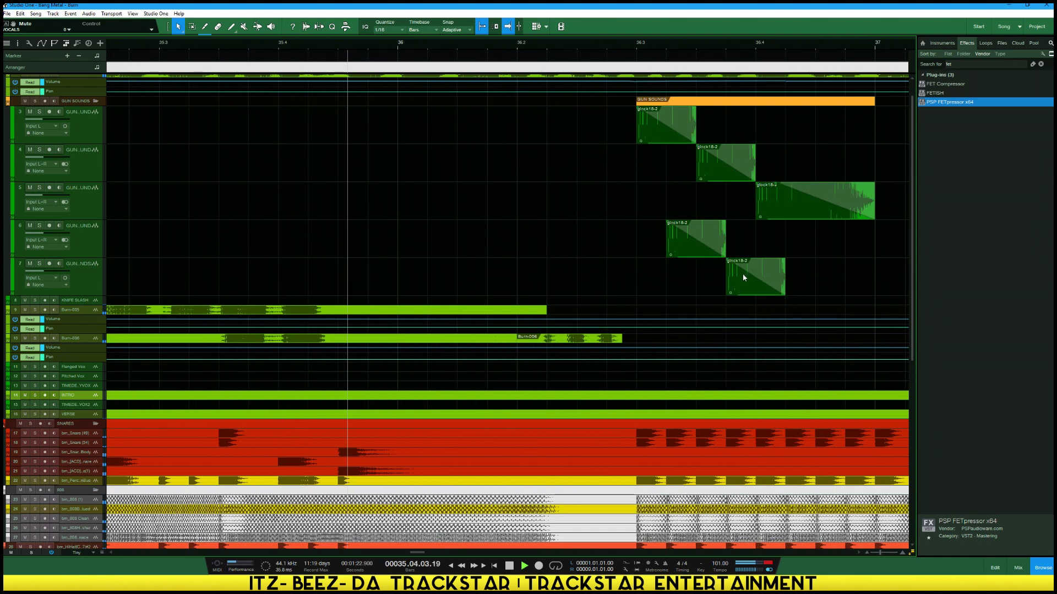
{"action": "scroll", "coordinate": [742, 273], "scroll_direction": "down", "scroll_amount": 3}
{"action": "scroll", "coordinate": [742, 269], "scroll_direction": "up", "scroll_amount": 3}
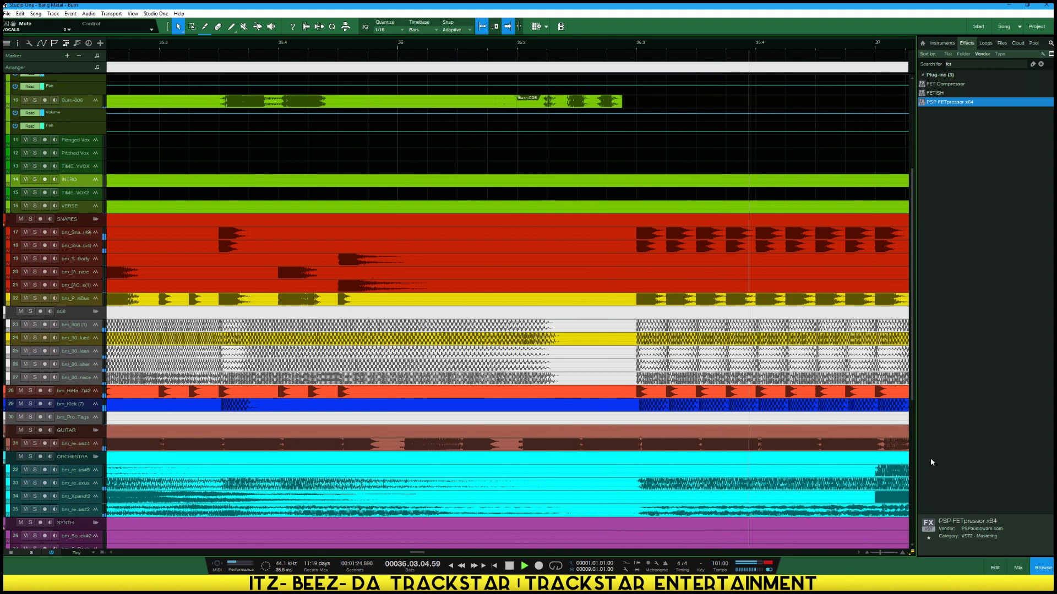
{"action": "scroll", "coordinate": [878, 297], "scroll_direction": "up", "scroll_amount": 5}
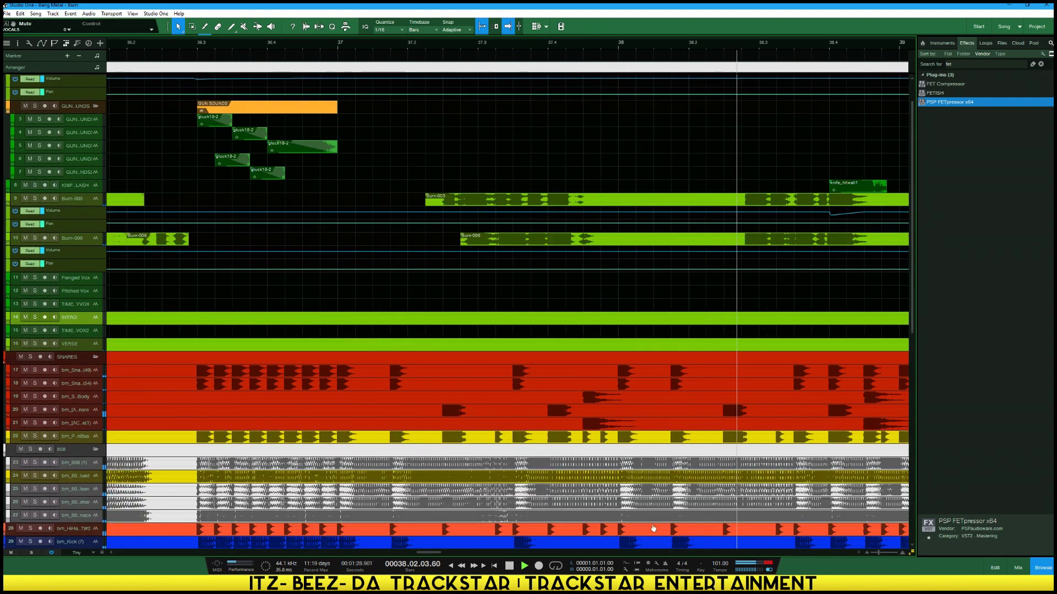
{"action": "key", "text": "space"}
{"action": "key", "text": "space"}
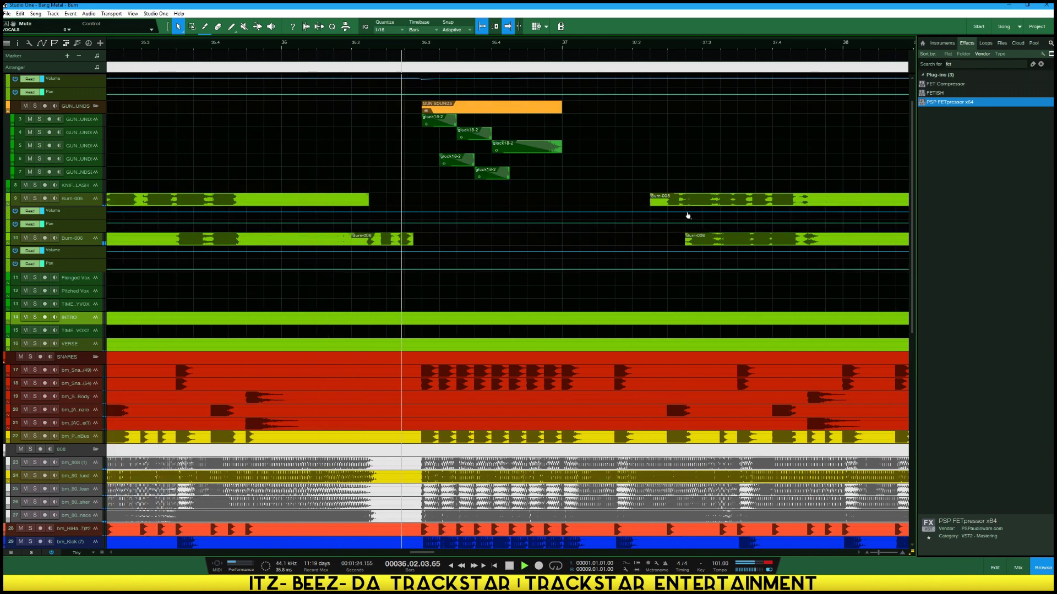
Recolour the KNIFE SLASH channel red in the mixer
{"action": "key", "text": "F3"}
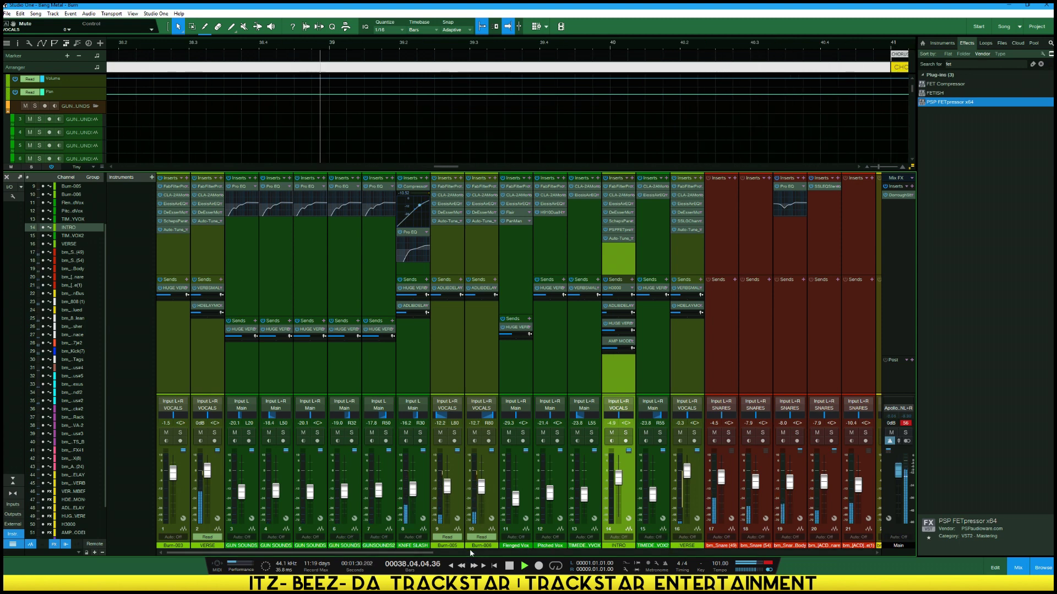
{"action": "left_click", "coordinate": [419, 546]}
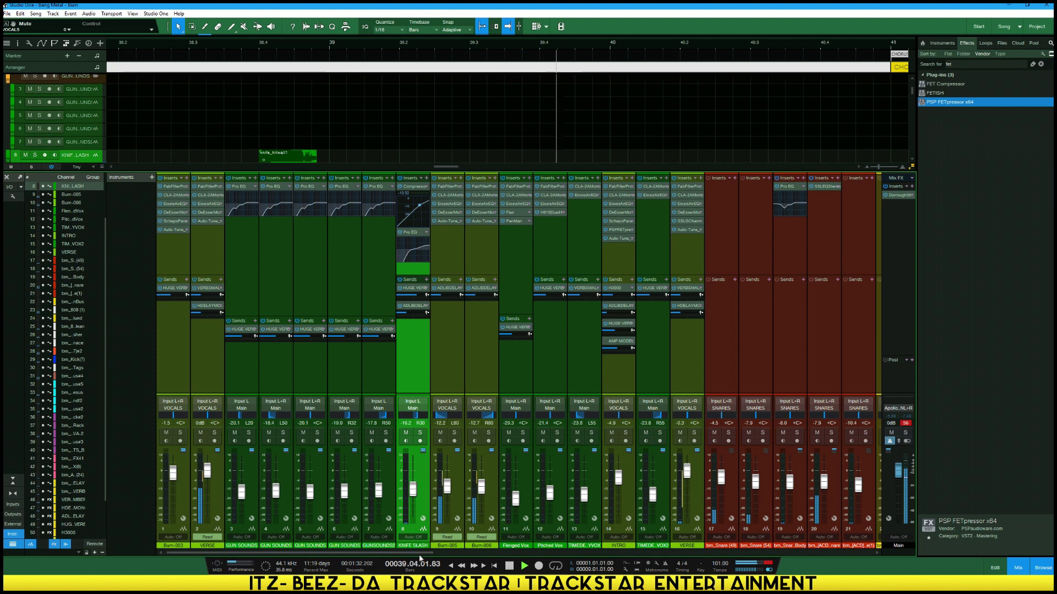
{"action": "left_click_drag", "start_coordinate": [423, 547], "coordinate": [472, 520]}
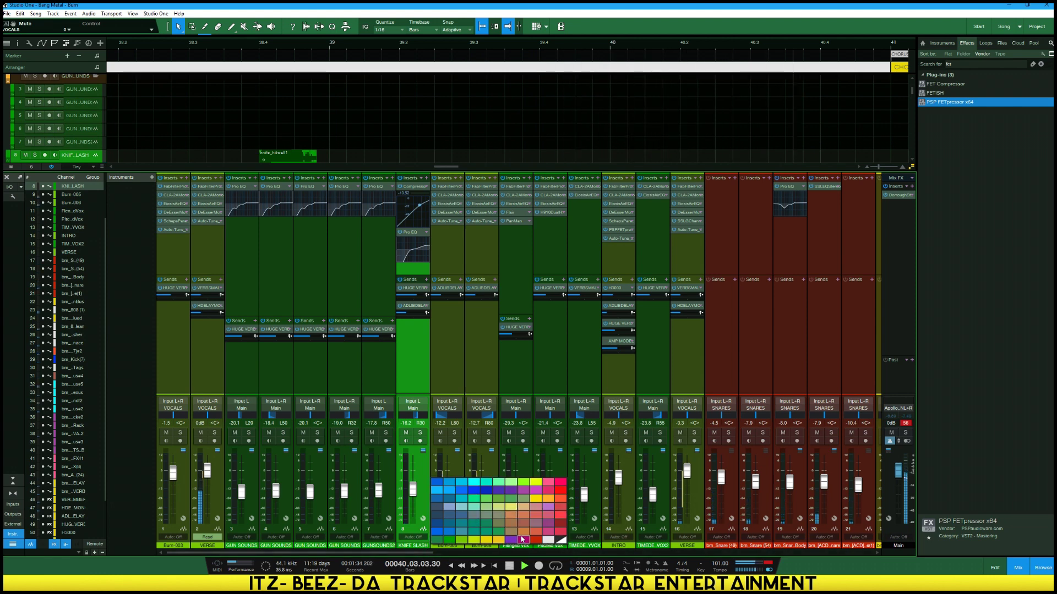
{"action": "left_click_drag", "start_coordinate": [533, 541], "coordinate": [534, 541]}
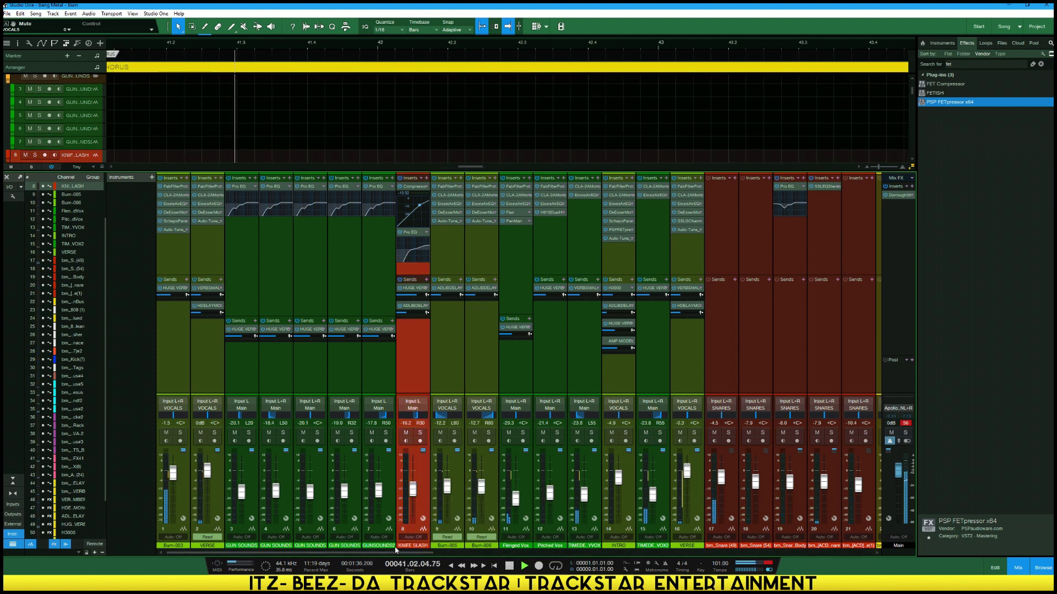
Select all five gun sound channels and recolour them pink
{"action": "key", "text": "Up"}
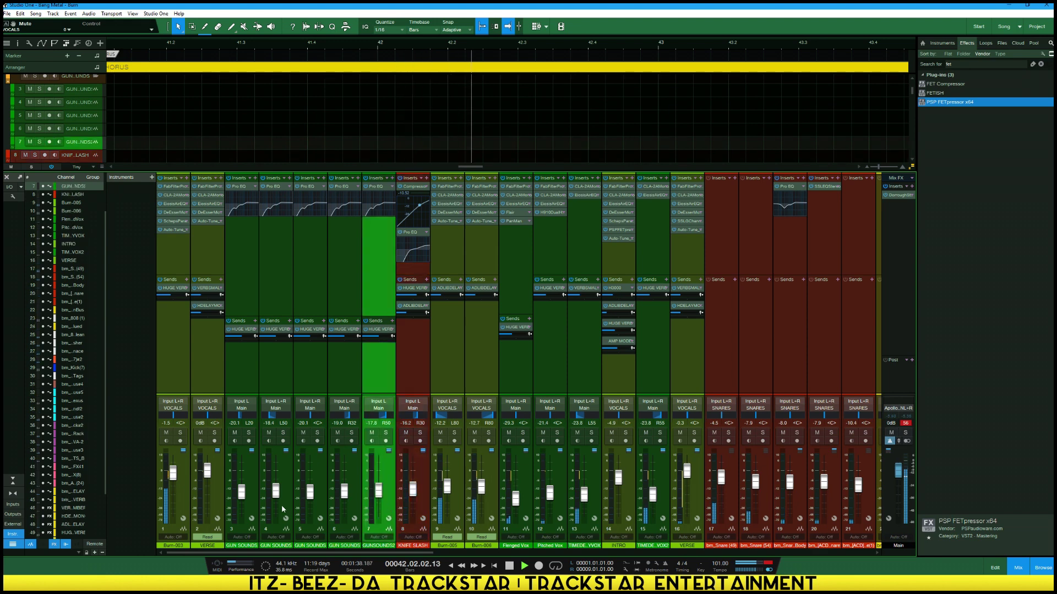
{"action": "left_click", "coordinate": [254, 507], "text": "shift"}
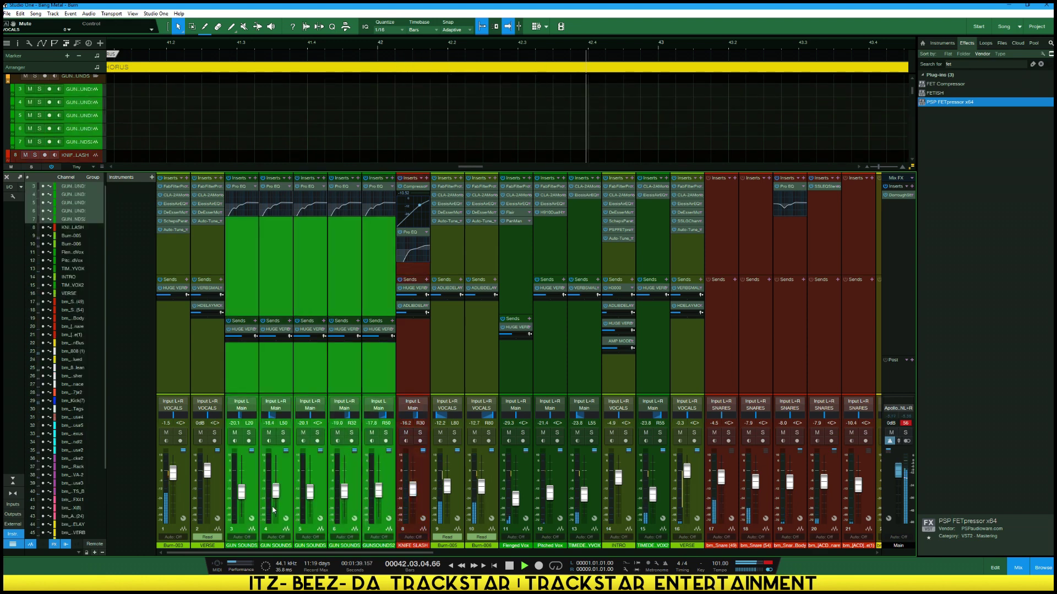
{"action": "left_click", "coordinate": [382, 547]}
{"action": "left_click", "coordinate": [440, 514]}
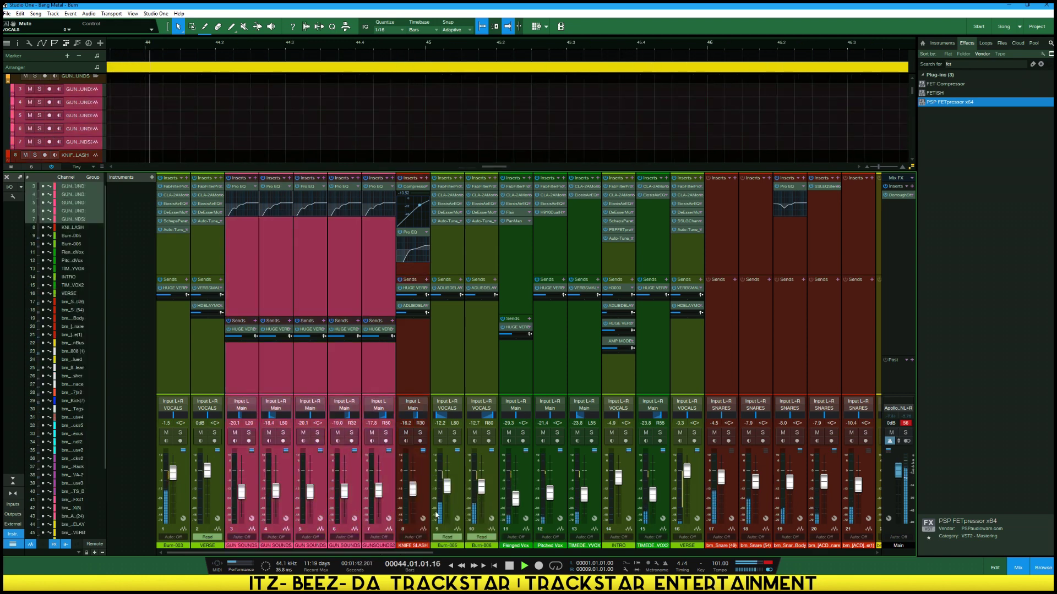
Recolour the KNIFE SLASH channel the same pink as the gun sound channels
{"action": "left_click", "coordinate": [410, 548]}
{"action": "left_click", "coordinate": [411, 547]}
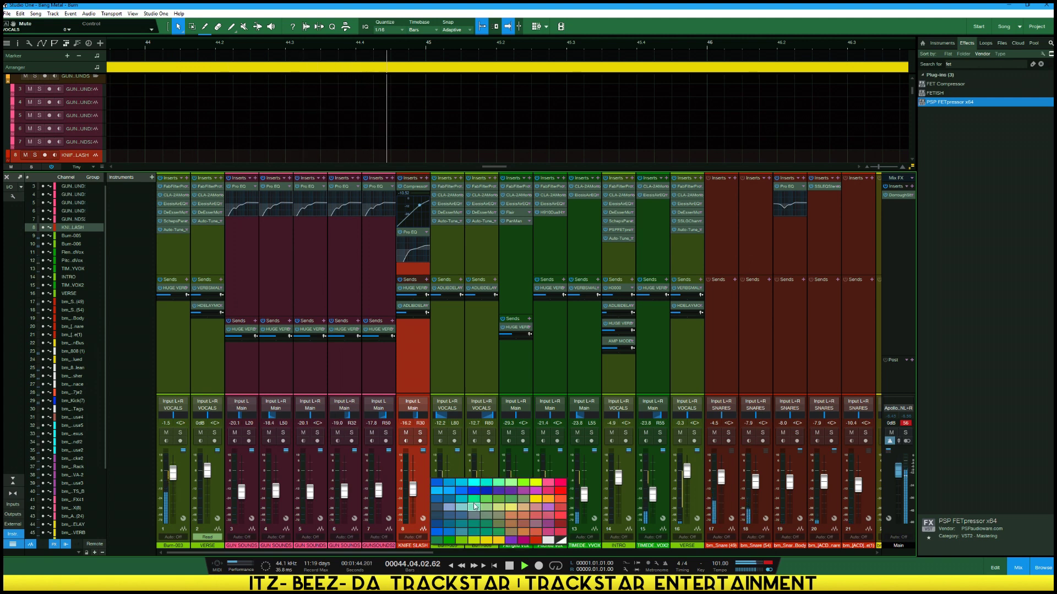
{"action": "left_click", "coordinate": [440, 515]}
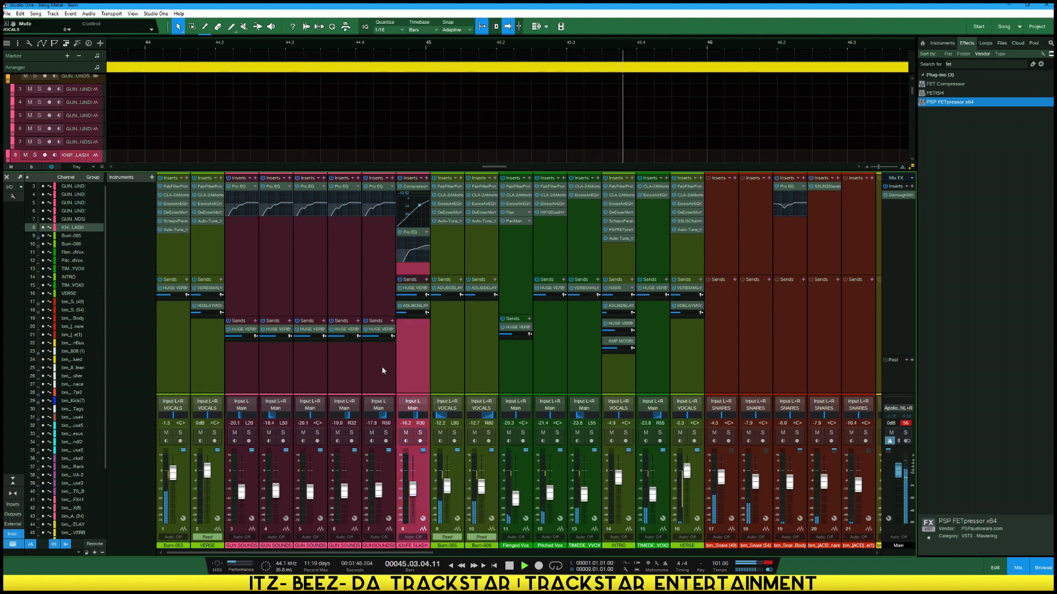
{"action": "left_click", "coordinate": [384, 371]}
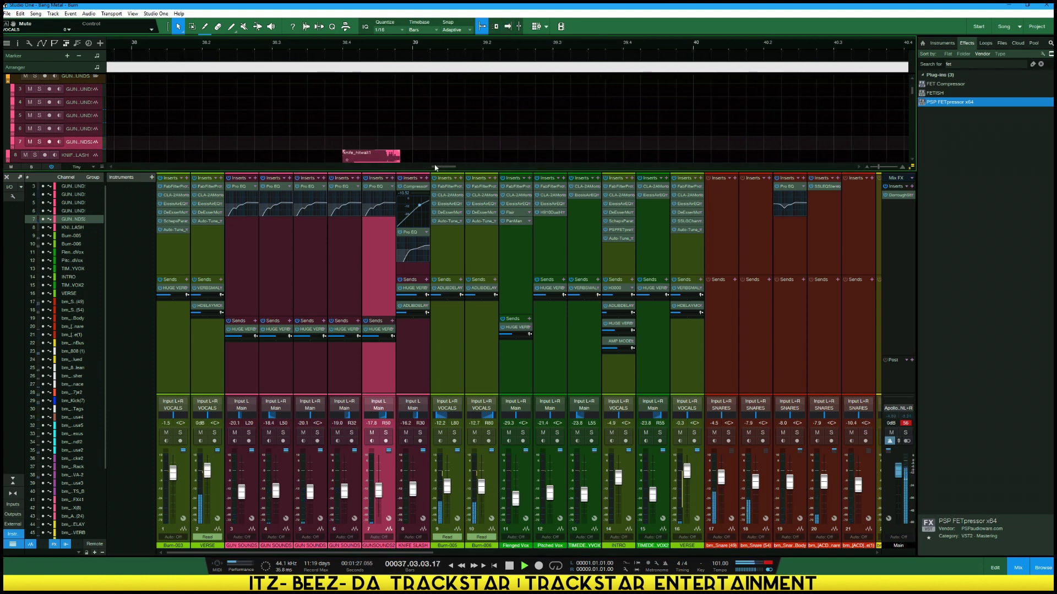
Turn autoscroll off, stop playback and raise the KNIFE SLASH channel's volume to -14.9 dB
{"action": "key", "text": "f"}
{"action": "key", "text": "space"}
{"action": "left_click", "coordinate": [414, 491]}
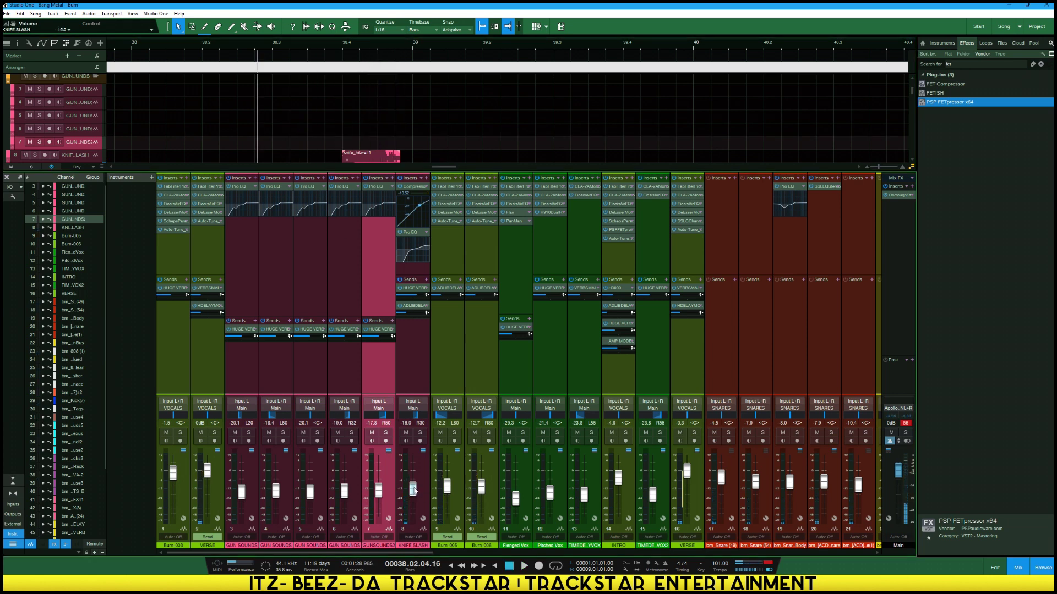
Adjust the Pro EQ on the KNIFE SLASH channel and lower the GUNSOUNDS2 fader slightly, checking the result in playback
{"action": "left_click", "coordinate": [409, 234]}
{"action": "left_click_drag", "start_coordinate": [480, 292], "coordinate": [481, 291]}
{"action": "left_click", "coordinate": [576, 214]}
{"action": "key", "text": "space"}
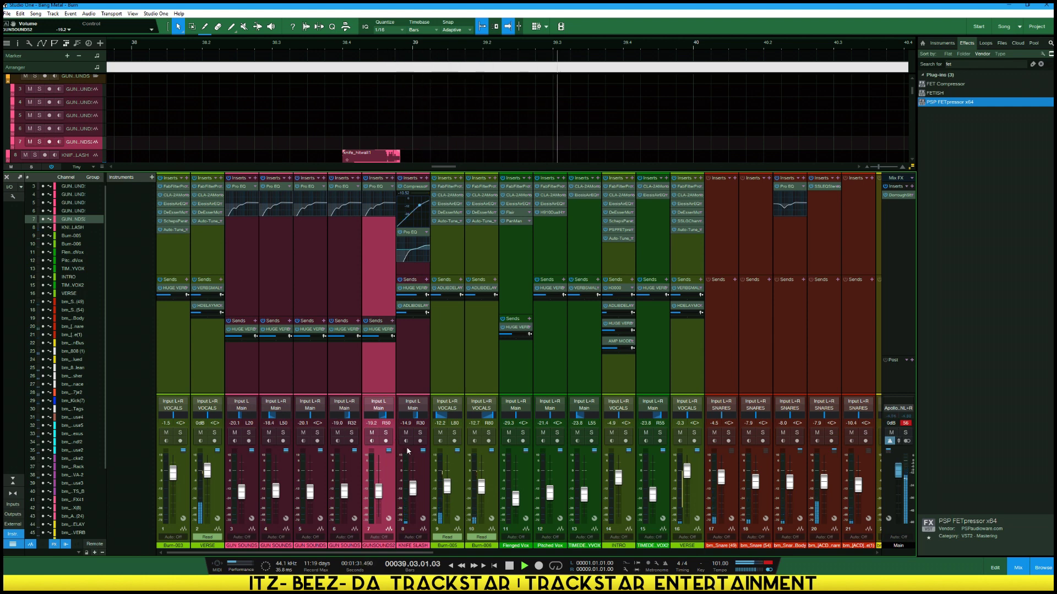
Listen through the last chorus into the outro, toggling the Pitched Vox channel's mute to compare
{"action": "scroll", "coordinate": [545, 140], "scroll_direction": "down", "scroll_amount": 5}
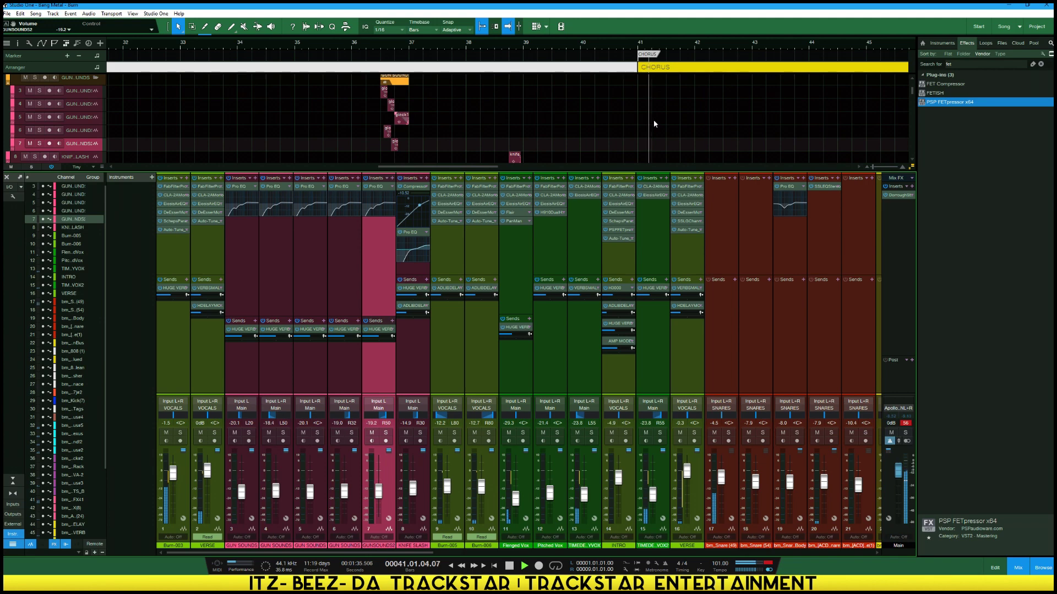
{"action": "left_click_drag", "start_coordinate": [421, 553], "coordinate": [504, 564]}
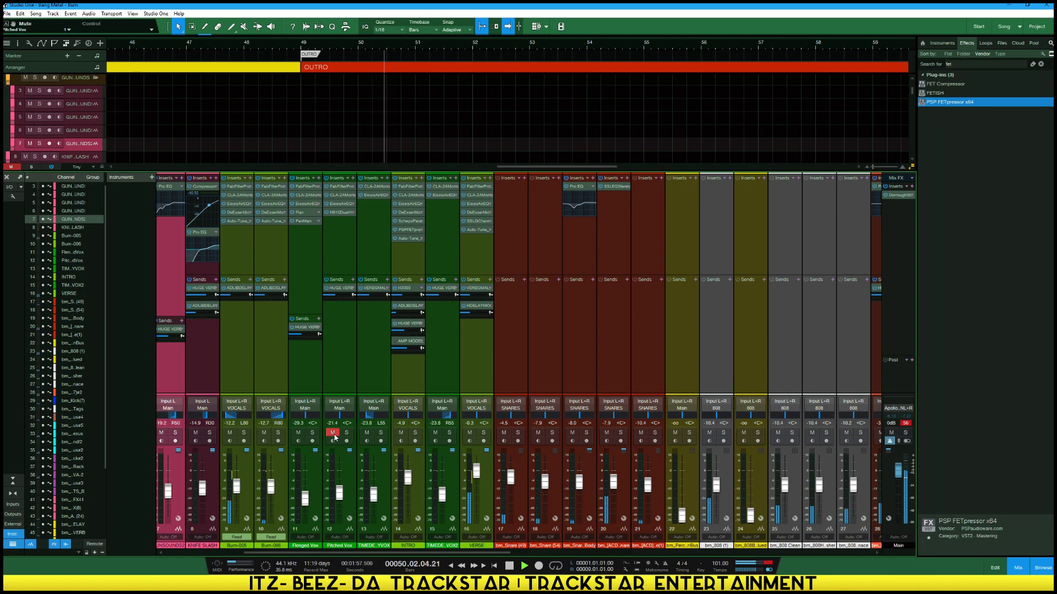
{"action": "key", "text": "F3"}
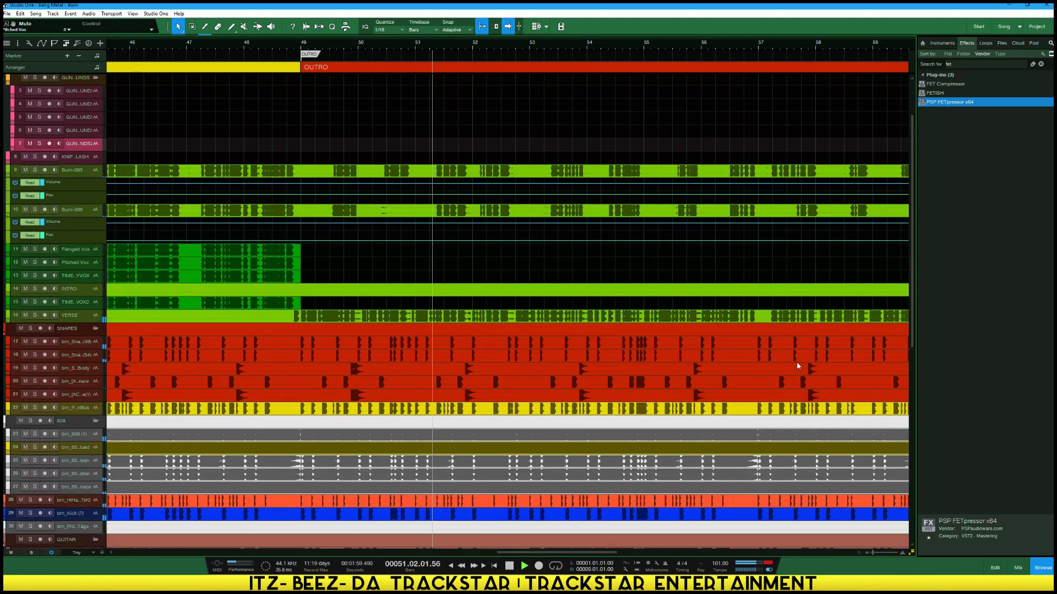
Split the Burn-005 vocal clip at the start of the OUTRO section, bar 49
{"action": "scroll", "coordinate": [558, 178], "scroll_direction": "down", "scroll_amount": 5}
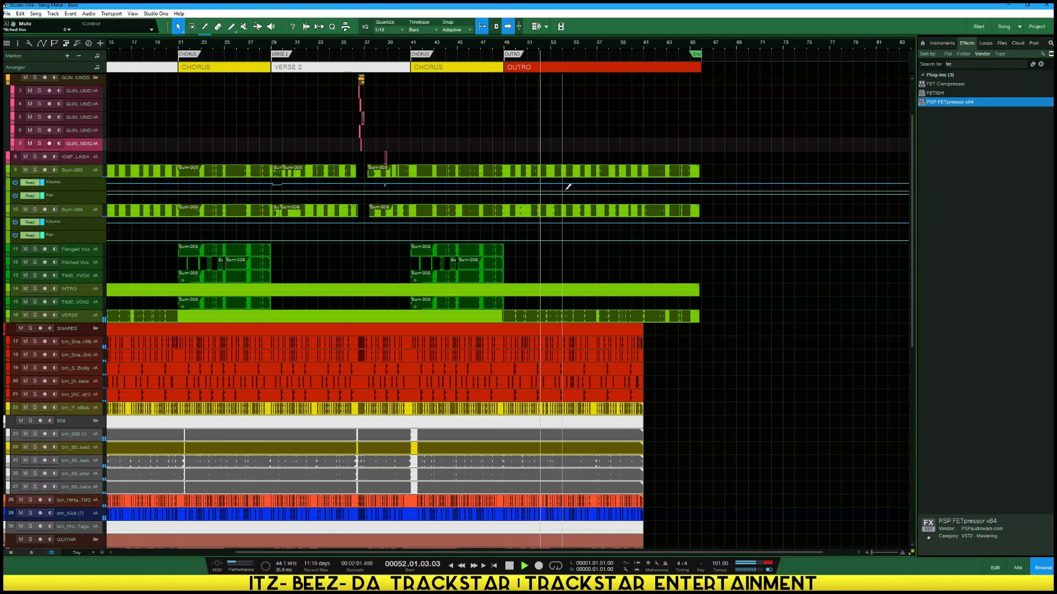
{"action": "scroll", "coordinate": [551, 117], "scroll_direction": "up", "scroll_amount": 4}
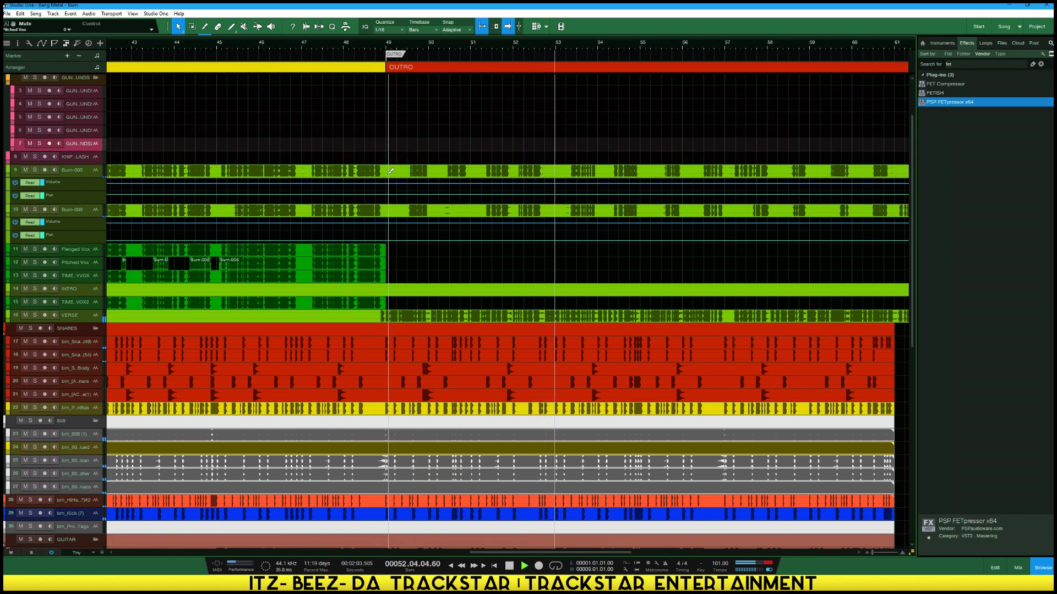
{"action": "left_click", "coordinate": [389, 170]}
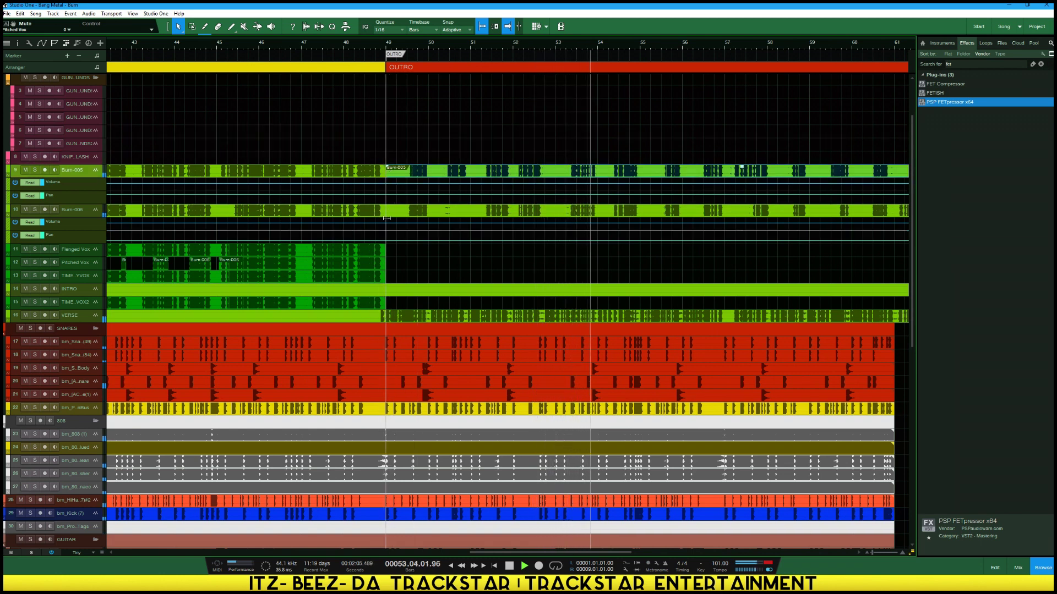
{"action": "left_click_drag", "start_coordinate": [401, 191], "coordinate": [413, 311]}
{"action": "left_click", "coordinate": [349, 44]}
{"action": "scroll", "coordinate": [409, 44], "scroll_direction": "up", "scroll_amount": 5}
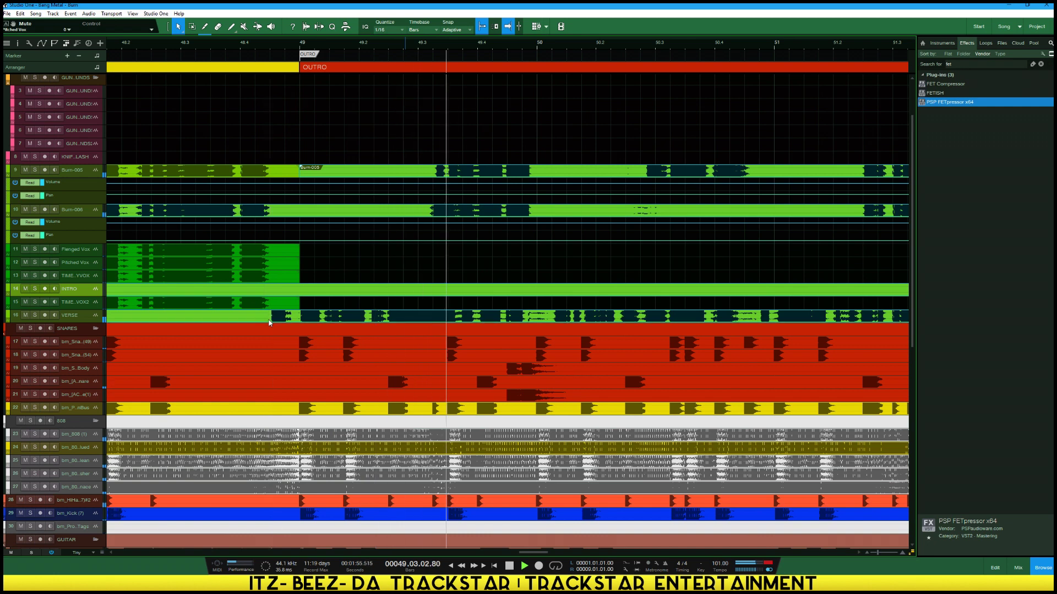
Split the VERSE clip where its vocal starts just before bar 49, and the INTRO and Burn-006 clips at bar 49
{"action": "left_click", "coordinate": [311, 308]}
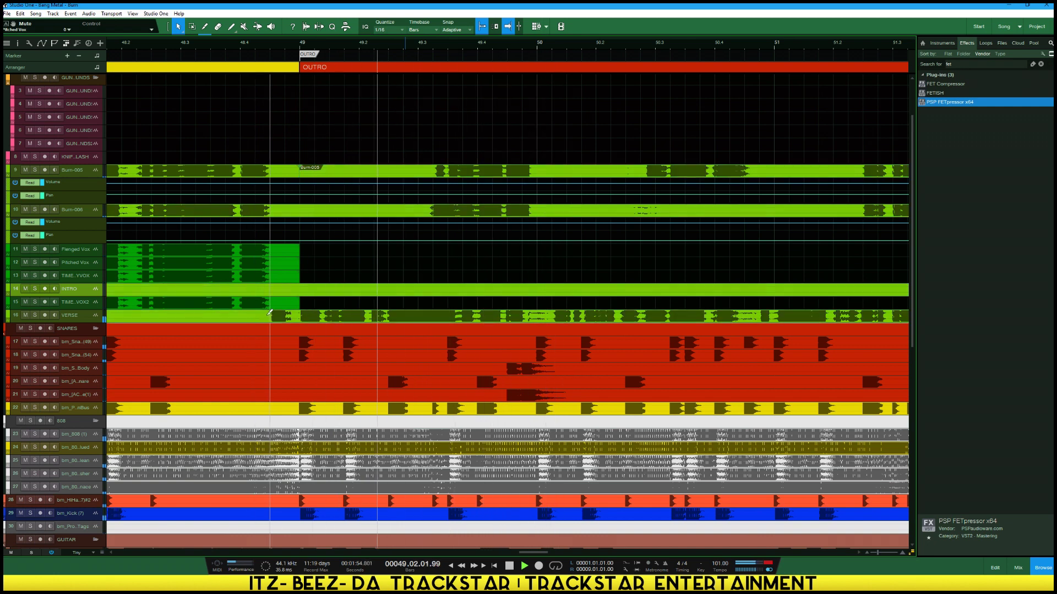
{"action": "left_click", "coordinate": [271, 315], "text": "ctrl"}
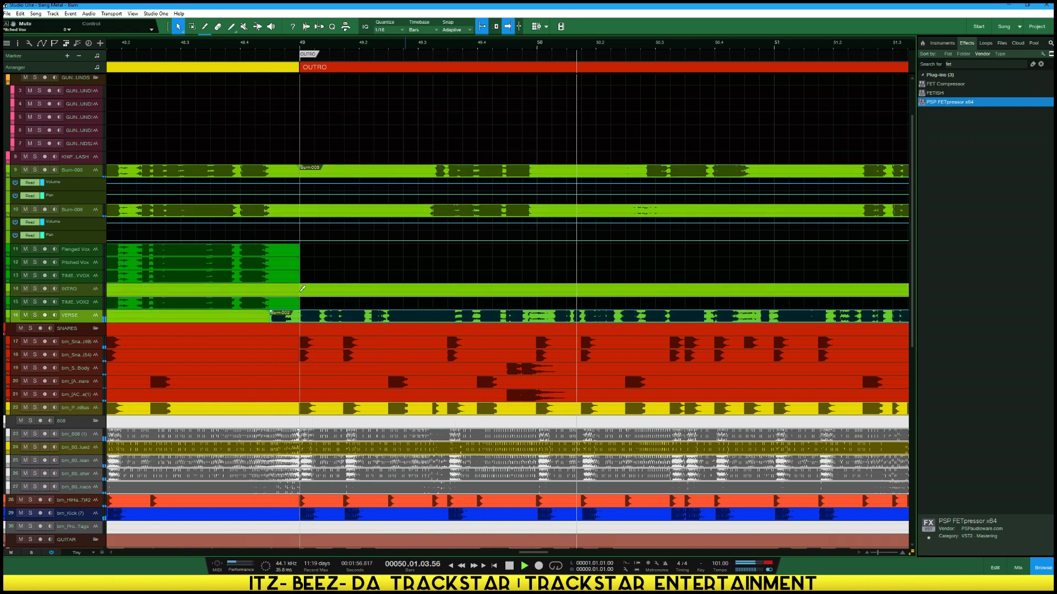
{"action": "left_click", "coordinate": [312, 289]}
{"action": "left_click", "coordinate": [306, 211]}
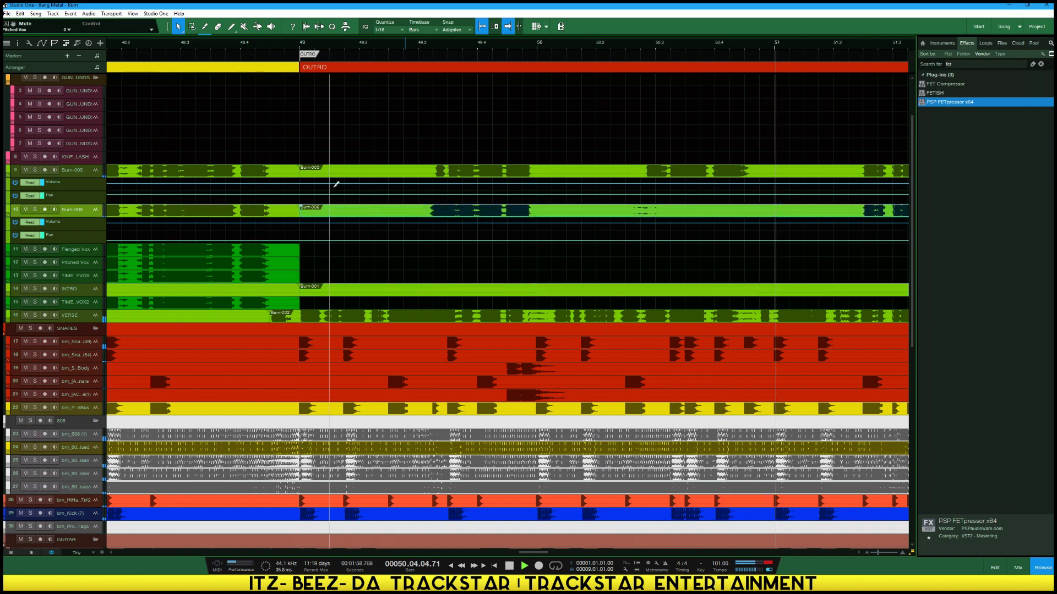
Trim the starts of the Burn-005, Burn-006, INTRO and VERSE clips in the outro forward to bar 61
{"action": "left_click", "coordinate": [330, 177]}
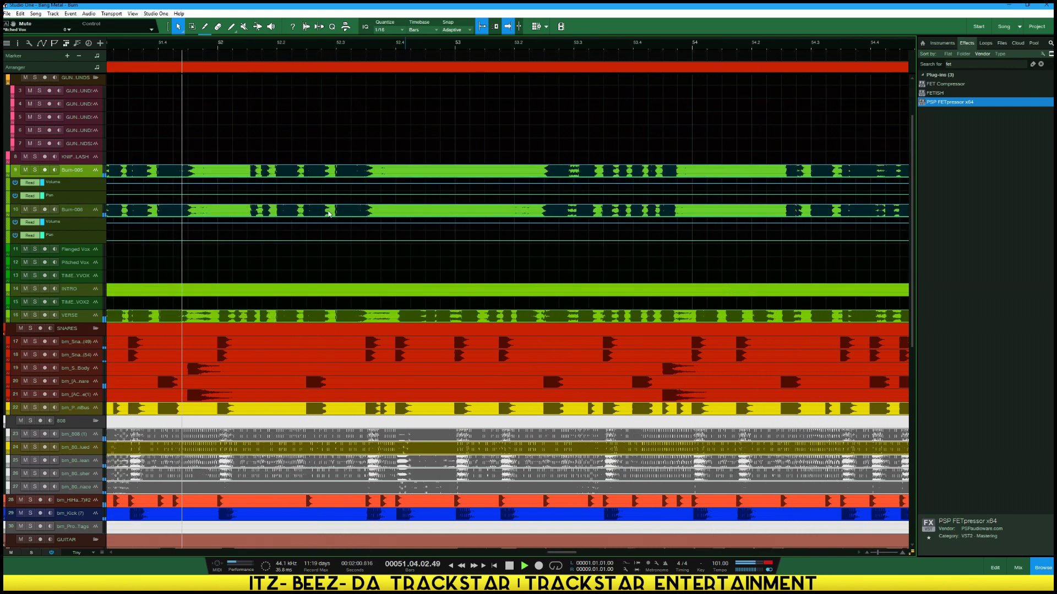
{"action": "key", "text": "space"}
{"action": "scroll", "coordinate": [384, 205], "scroll_direction": "down", "scroll_amount": 8}
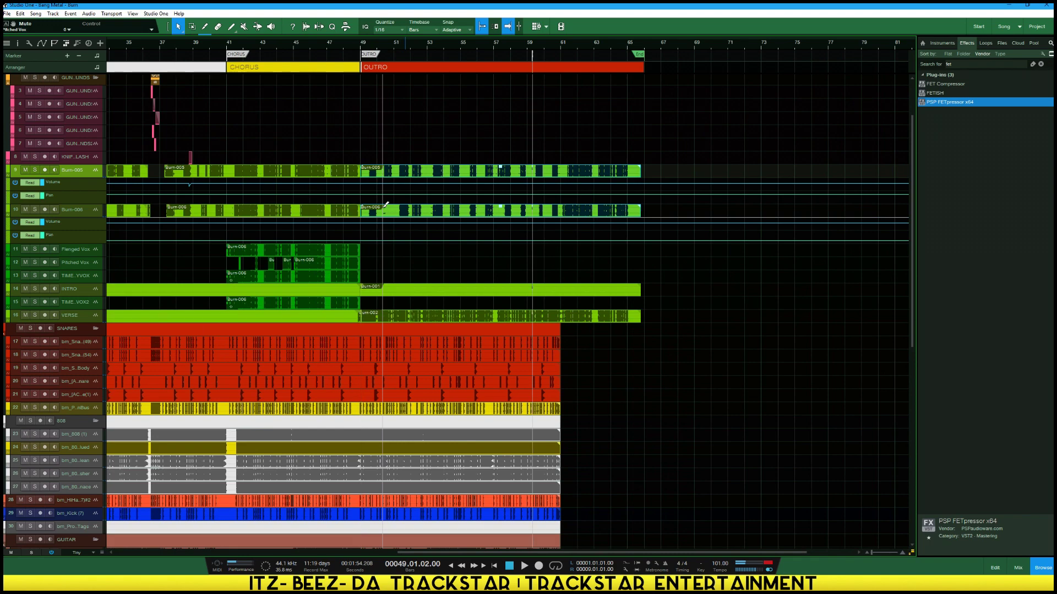
{"action": "left_click", "coordinate": [593, 298]}
{"action": "left_click", "coordinate": [559, 317]}
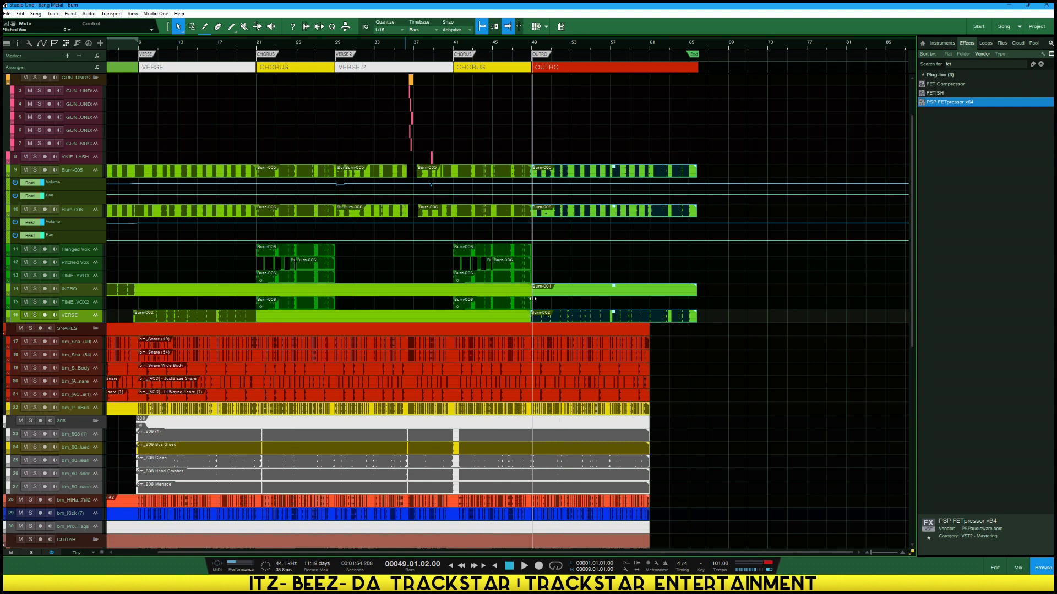
{"action": "left_click_drag", "start_coordinate": [531, 289], "coordinate": [648, 287]}
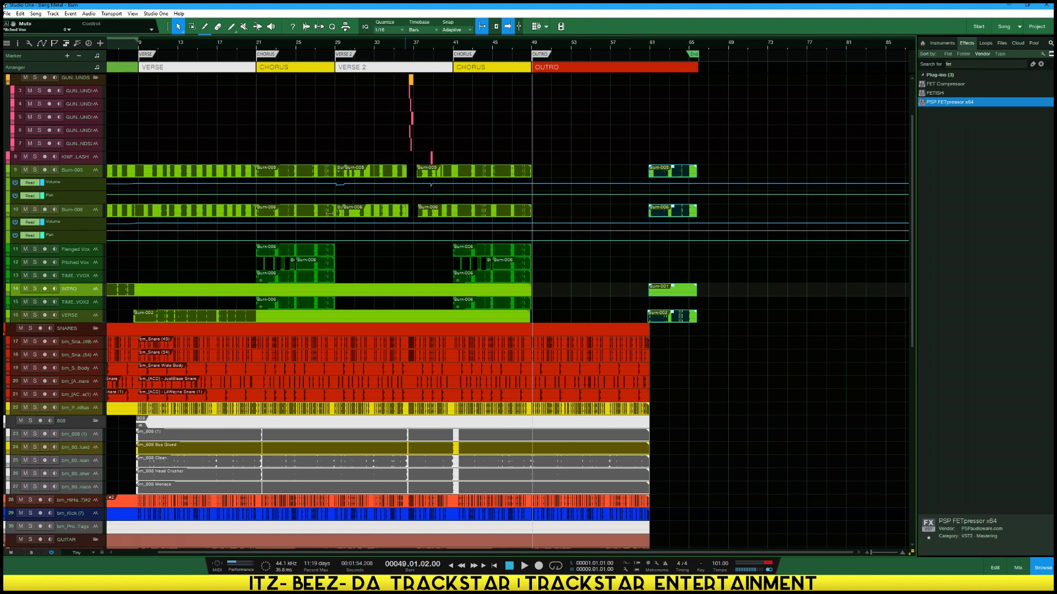
Play from just before the first VERSE section and split the VERSE clip between vocal phrases shortly before bar 9
{"action": "left_click", "coordinate": [132, 57]}
{"action": "left_click", "coordinate": [137, 49]}
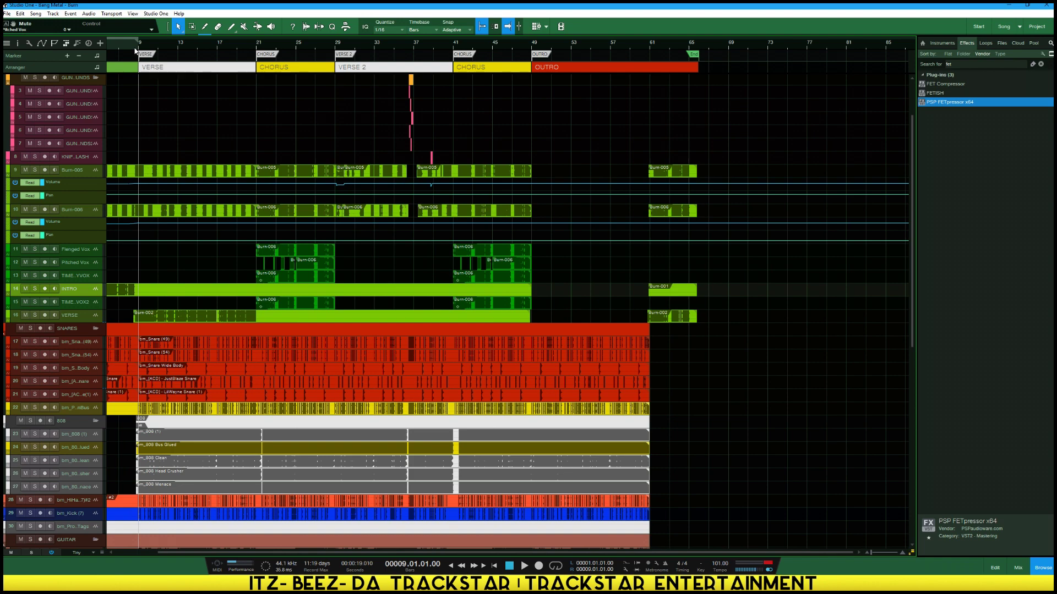
{"action": "scroll", "coordinate": [135, 48], "scroll_direction": "up", "scroll_amount": 8}
{"action": "left_click", "coordinate": [122, 51]}
{"action": "key", "text": "space"}
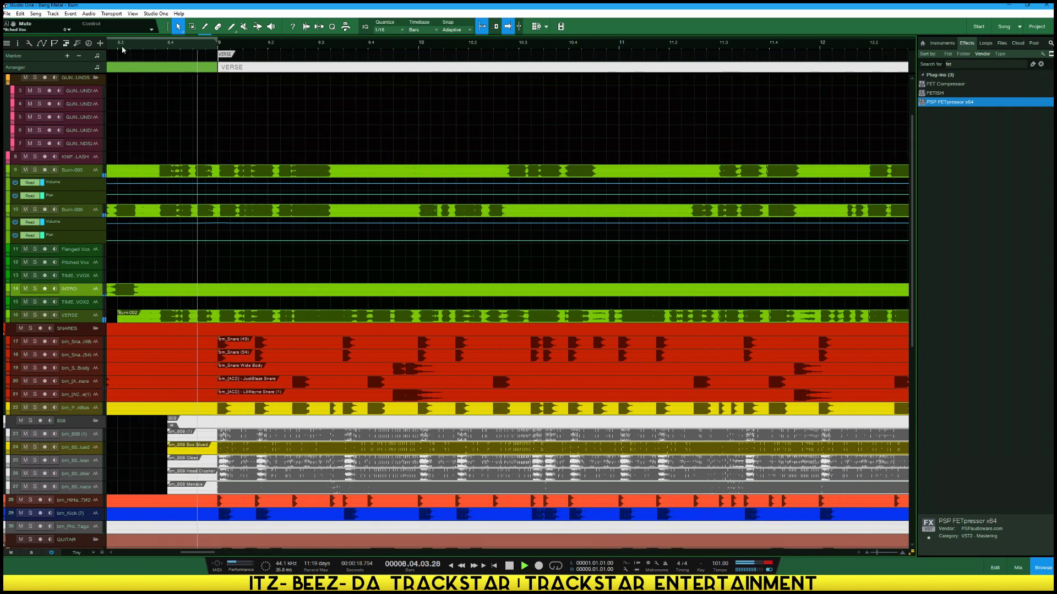
{"action": "key", "text": "space"}
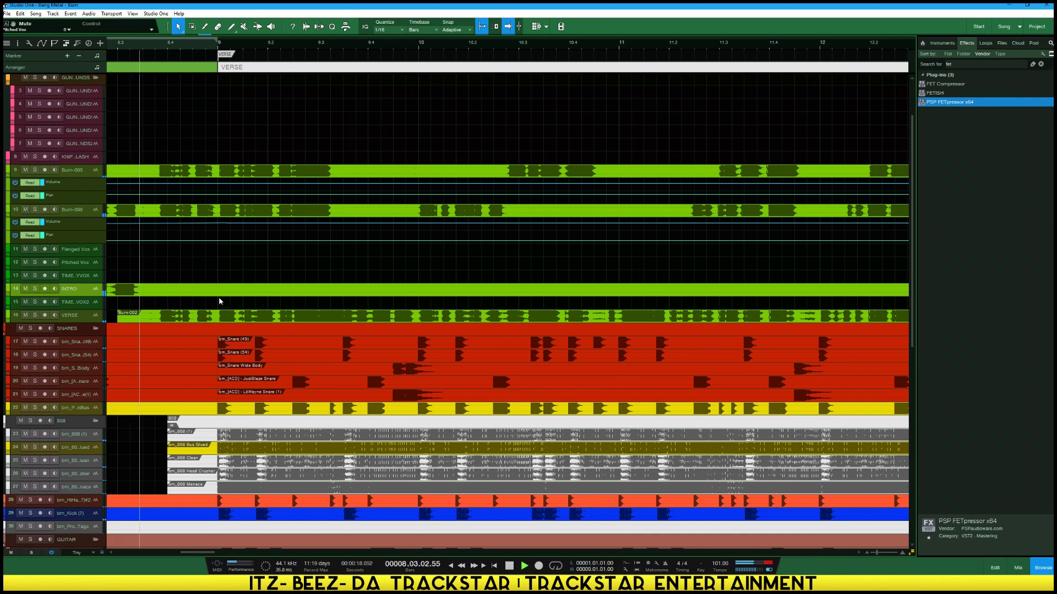
{"action": "key", "text": "space"}
{"action": "left_click", "coordinate": [192, 316], "text": "alt"}
{"action": "key", "text": "space"}
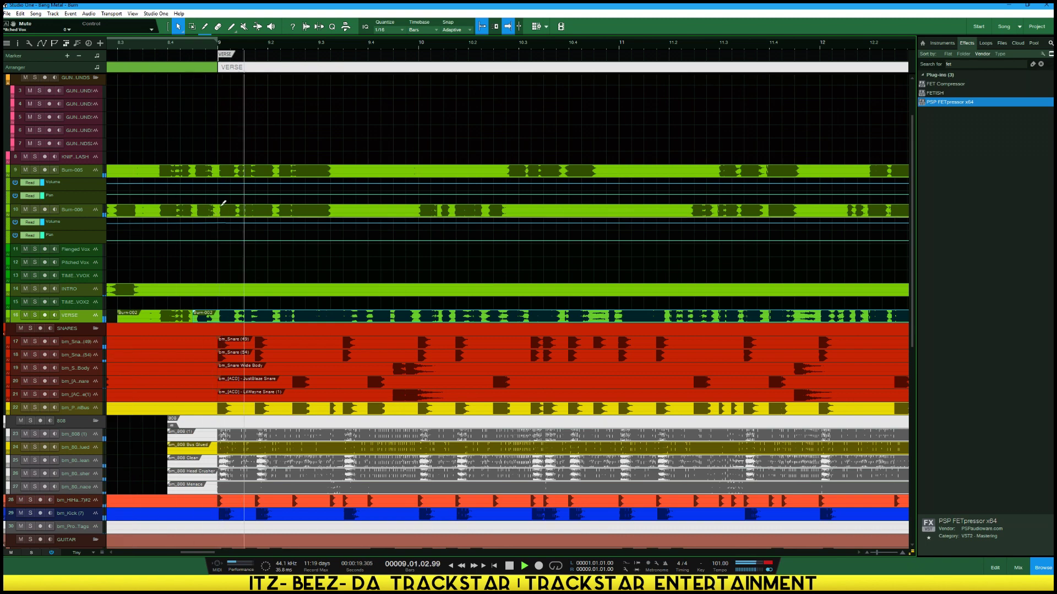
Split the Burn-006 and Burn-005 vocal clips at the start of the first VERSE section, bar 9
{"action": "left_click", "coordinate": [224, 205], "text": "alt"}
{"action": "left_click", "coordinate": [224, 171], "text": "alt"}
{"action": "key", "text": "space"}
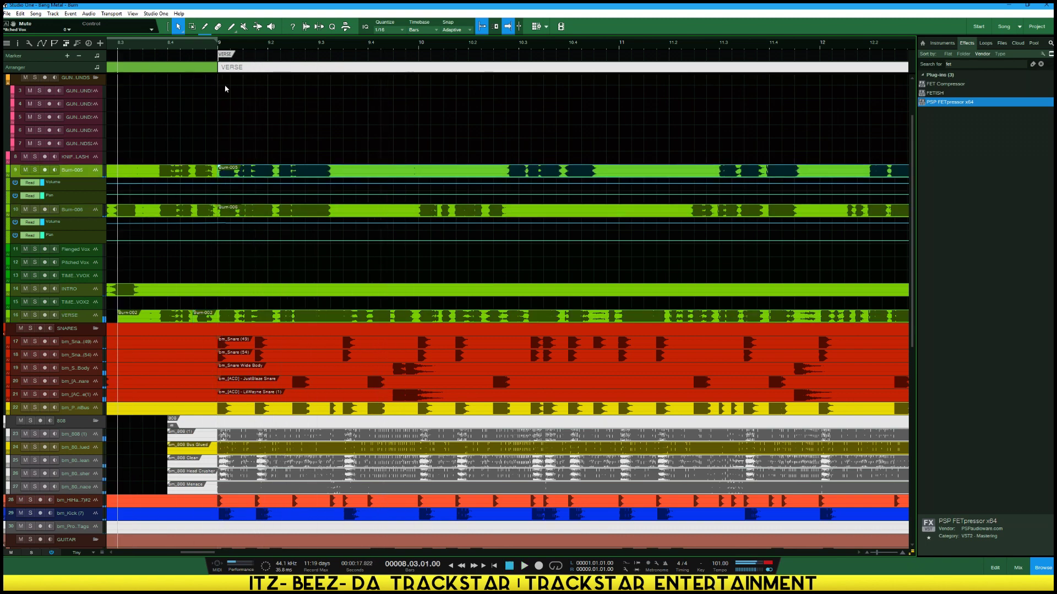
Split the VERSE clip at the start of the first CHORUS section, bar 21
{"action": "scroll", "coordinate": [247, 46], "scroll_direction": "down", "scroll_amount": 10}
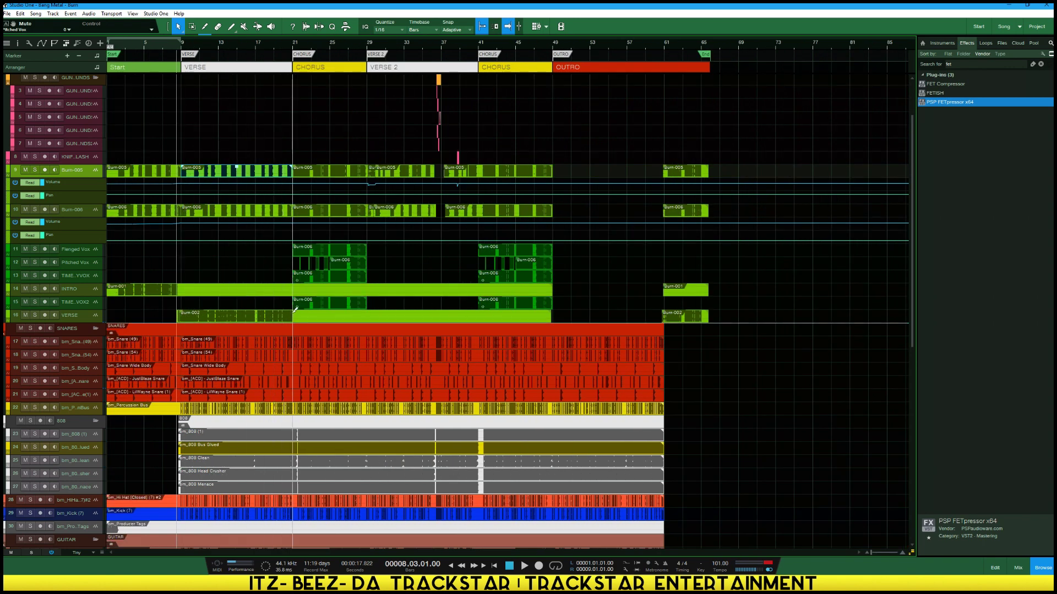
{"action": "left_click", "coordinate": [293, 315], "text": "alt"}
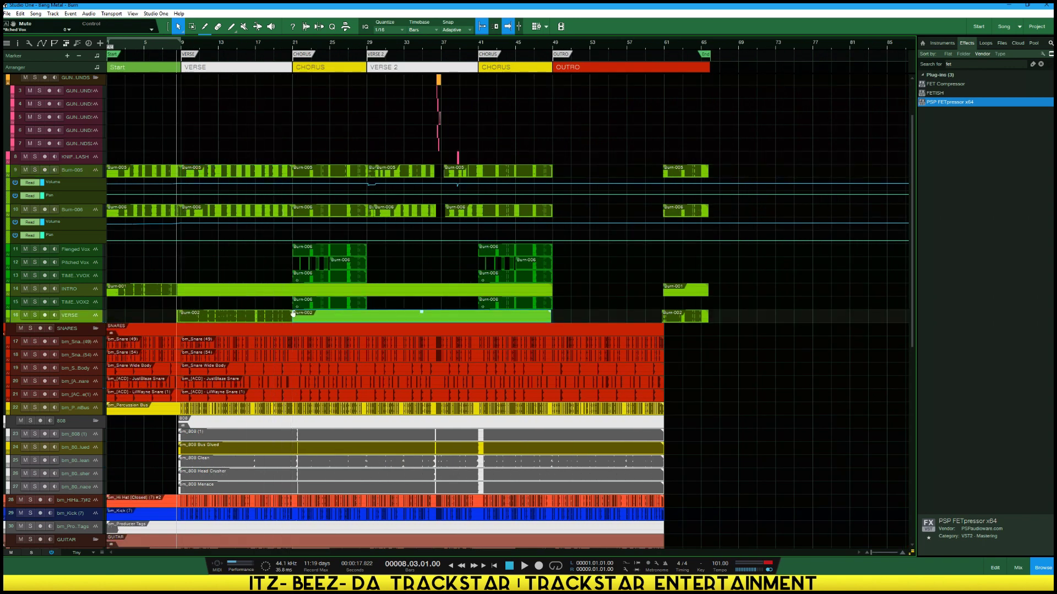
{"action": "left_click", "coordinate": [292, 211], "text": "alt"}
{"action": "left_click", "coordinate": [292, 171], "text": "alt"}
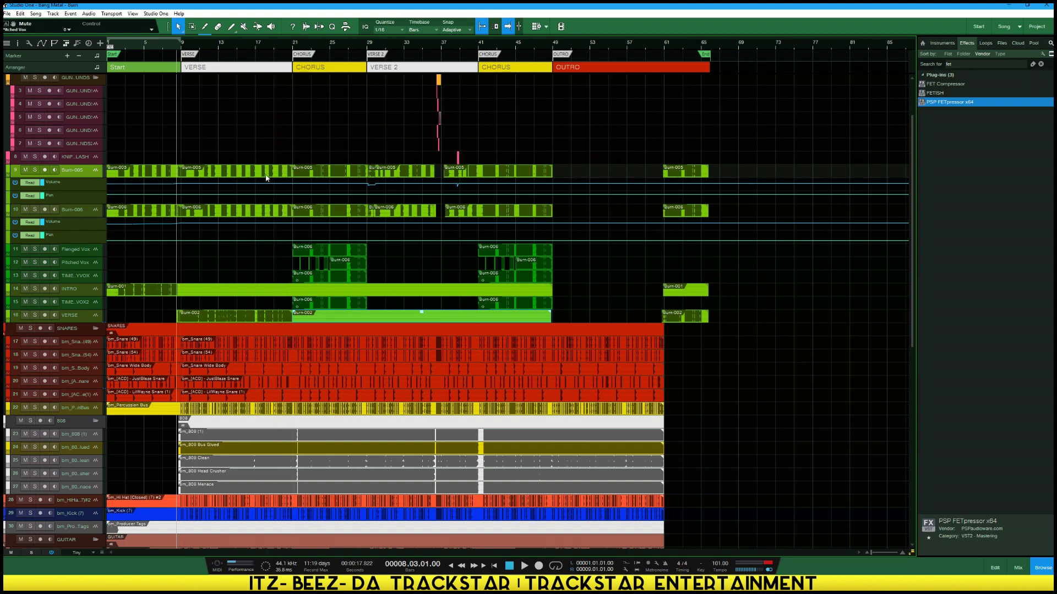
Copy the first verse's Burn-005, Burn-006 and VERSE clips together into the OUTRO section, starting at bar 49
{"action": "left_click", "coordinate": [264, 172]}
{"action": "left_click", "coordinate": [259, 211], "text": "shift"}
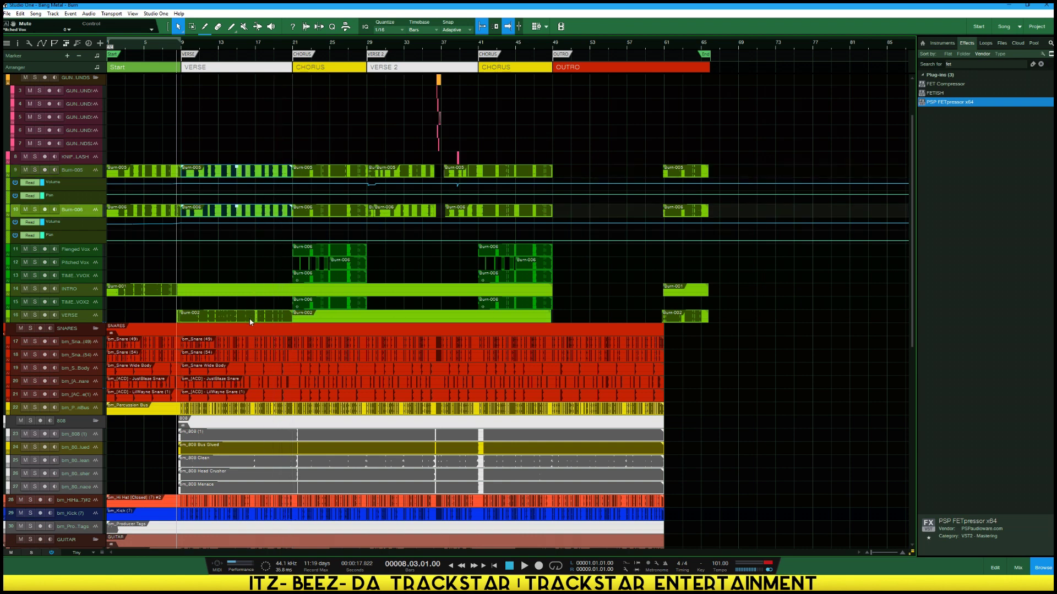
{"action": "left_click", "coordinate": [248, 318], "text": "shift"}
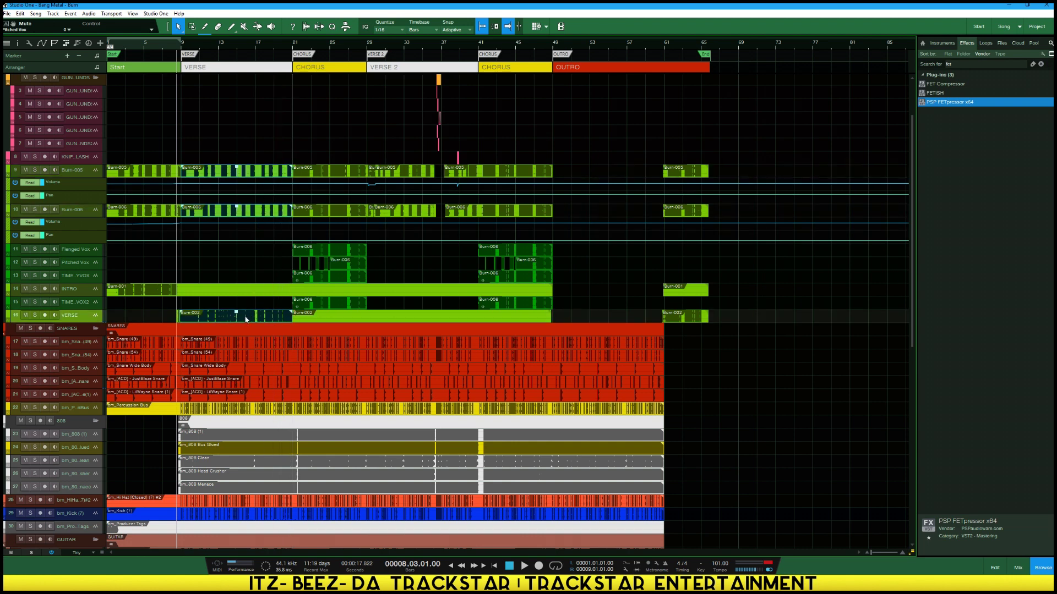
{"action": "left_click_drag", "start_coordinate": [246, 319], "coordinate": [618, 321]}
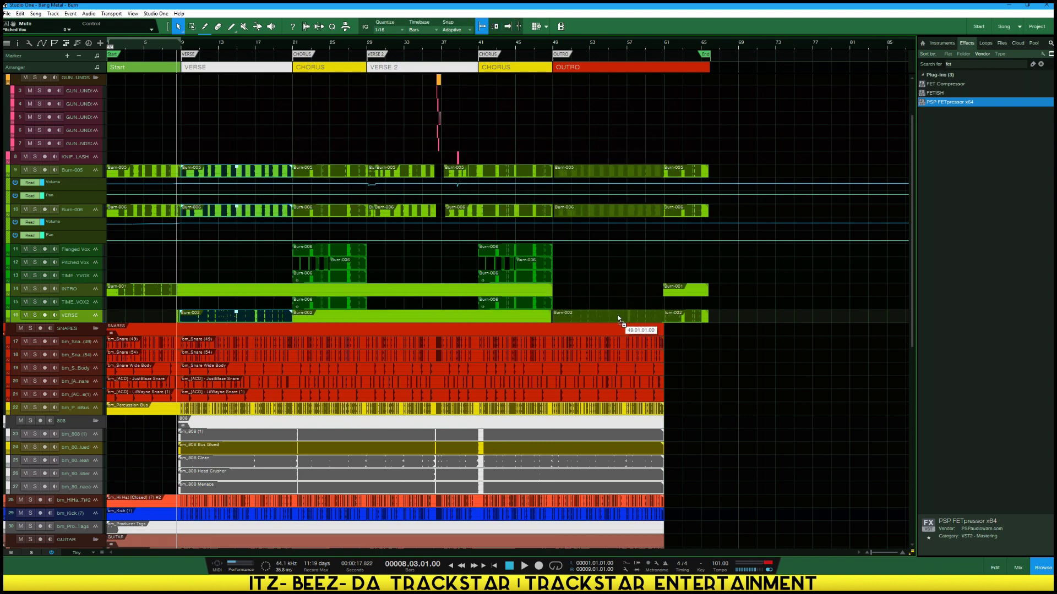
Shift the copied outro vocal clips earlier so the Burn-005 and Burn-006 copies start exactly at bar 49
{"action": "scroll", "coordinate": [545, 151], "scroll_direction": "up", "scroll_amount": 7}
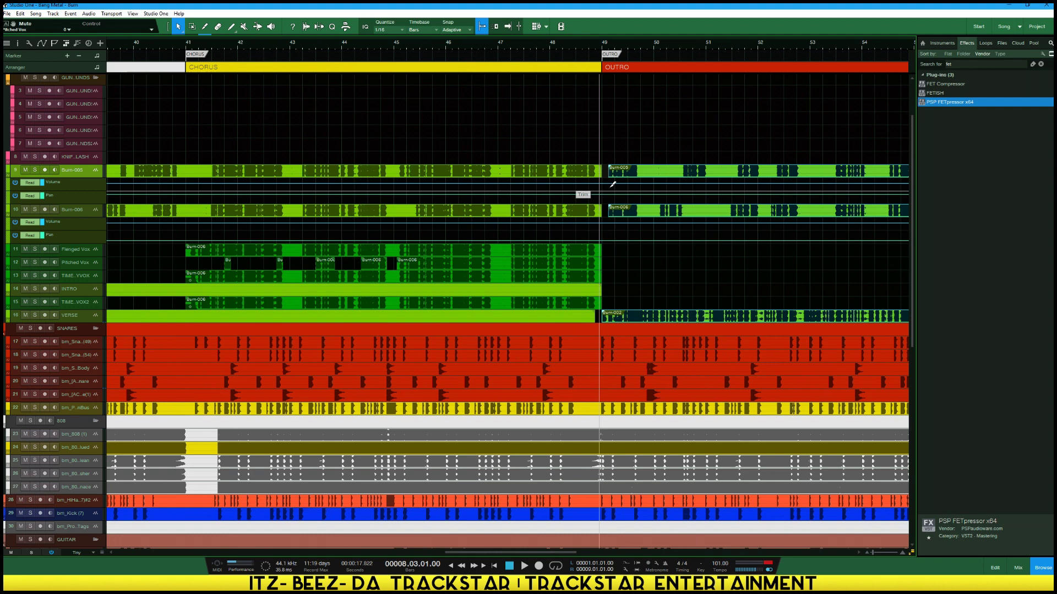
{"action": "scroll", "coordinate": [628, 185], "scroll_direction": "up", "scroll_amount": 7}
{"action": "scroll", "coordinate": [433, 208], "scroll_direction": "down", "scroll_amount": 4}
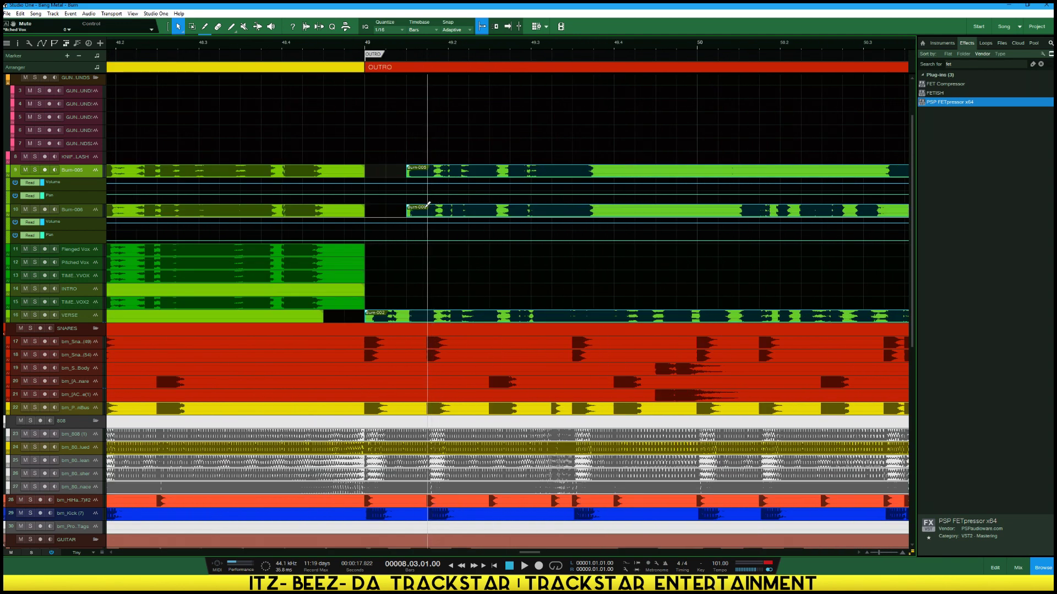
{"action": "left_click_drag", "start_coordinate": [420, 214], "coordinate": [385, 215]}
{"action": "scroll", "coordinate": [543, 192], "scroll_direction": "down", "scroll_amount": 8}
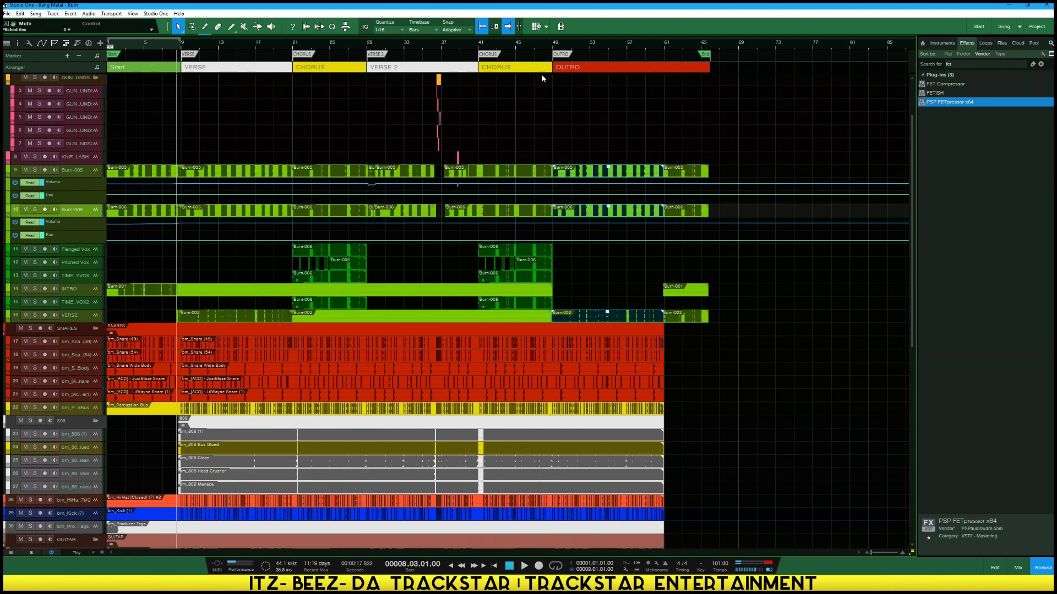
Play from the end of the last CHORUS into the OUTRO to check the timing of the copied verse vocals
{"action": "left_click", "coordinate": [534, 45]}
{"action": "key", "text": "space"}
{"action": "scroll", "coordinate": [581, 90], "scroll_direction": "up", "scroll_amount": 6}
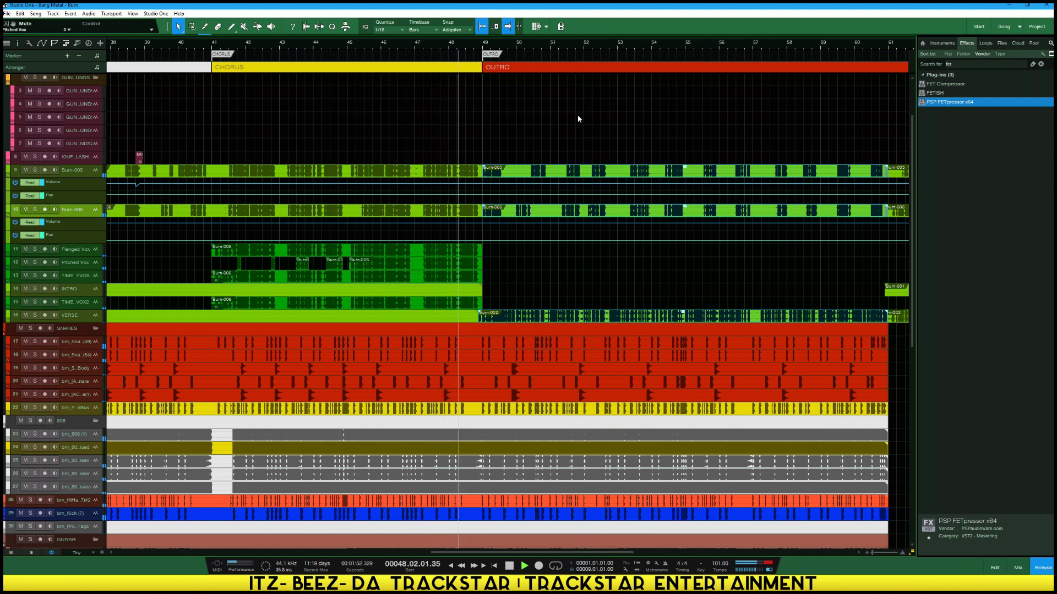
{"action": "scroll", "coordinate": [574, 113], "scroll_direction": "up", "scroll_amount": 4}
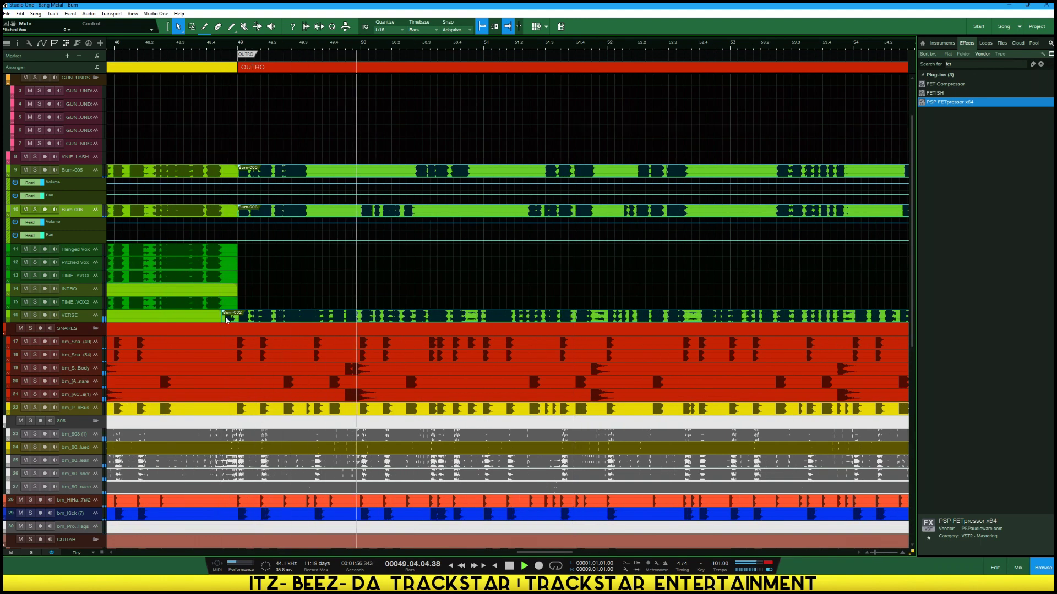
{"action": "scroll", "coordinate": [438, 179], "scroll_direction": "down", "scroll_amount": 3}
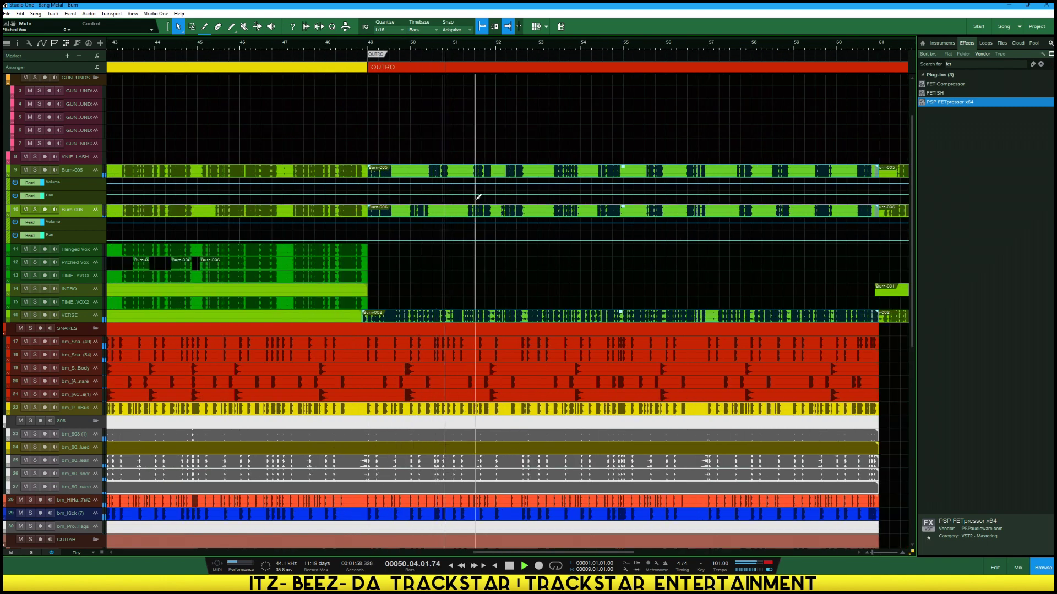
{"action": "scroll", "coordinate": [477, 197], "scroll_direction": "down", "scroll_amount": 3}
{"action": "scroll", "coordinate": [696, 235], "scroll_direction": "down", "scroll_amount": 2}
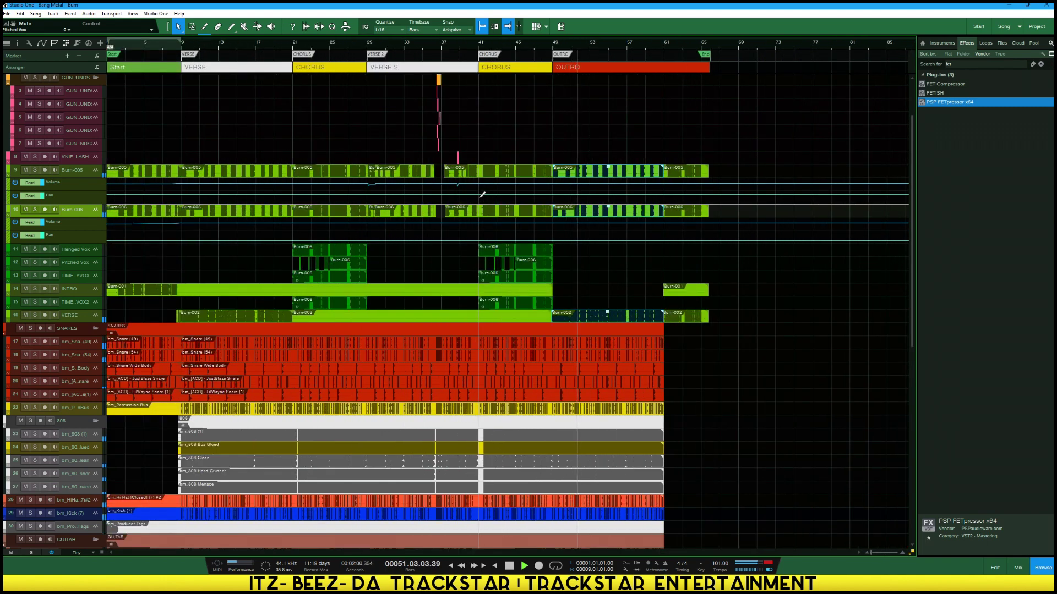
{"action": "scroll", "coordinate": [696, 235], "scroll_direction": "up", "scroll_amount": 3}
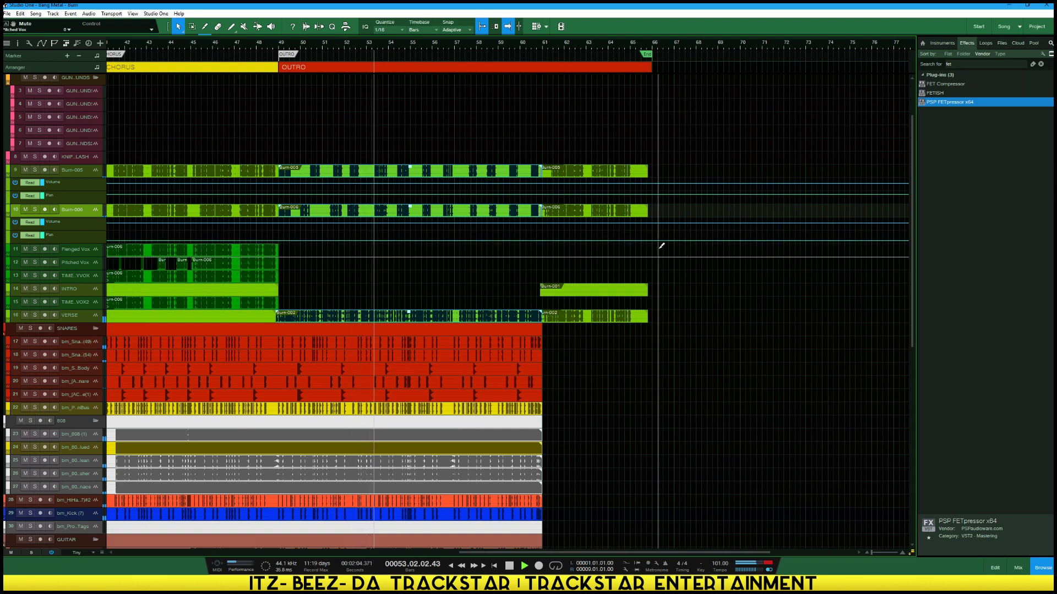
{"action": "scroll", "coordinate": [540, 45], "scroll_direction": "up", "scroll_amount": 5}
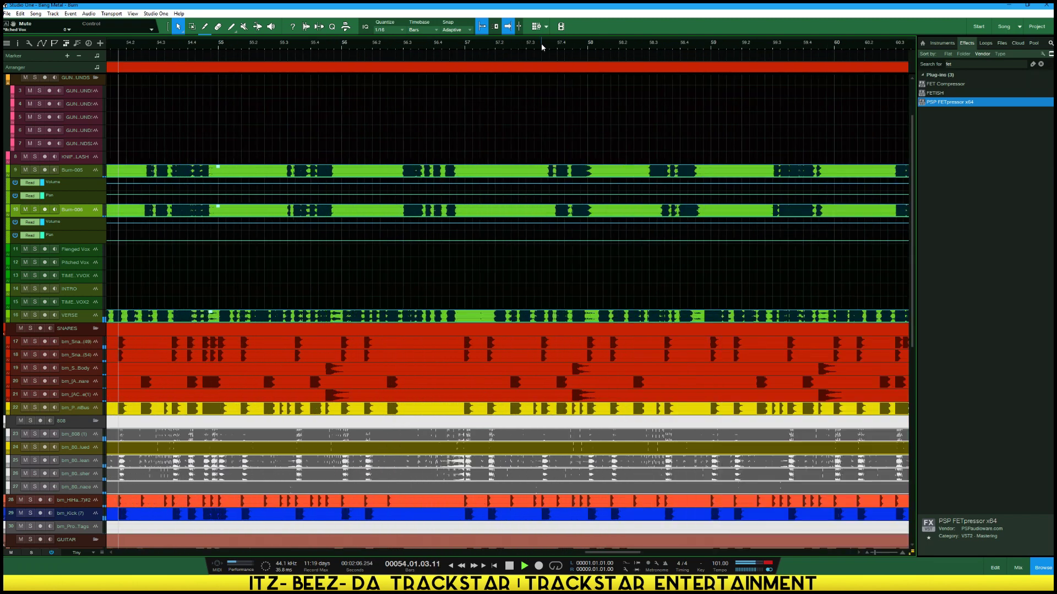
{"action": "scroll", "coordinate": [540, 44], "scroll_direction": "down", "scroll_amount": 5}
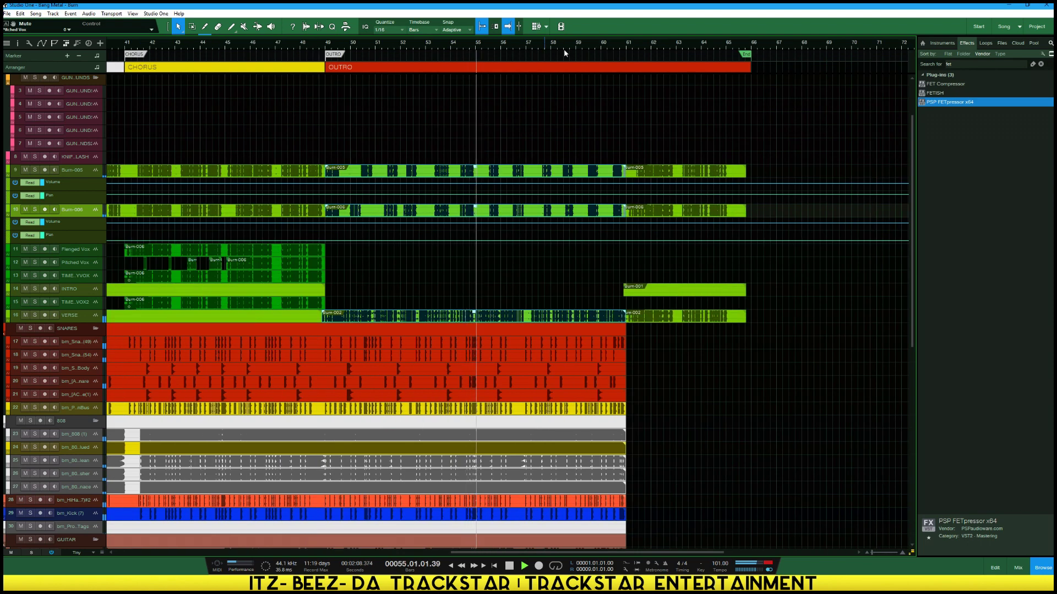
Delete the leftover INTRO clip near bar 61 at the end of the outro
{"action": "scroll", "coordinate": [588, 45], "scroll_direction": "up", "scroll_amount": 4}
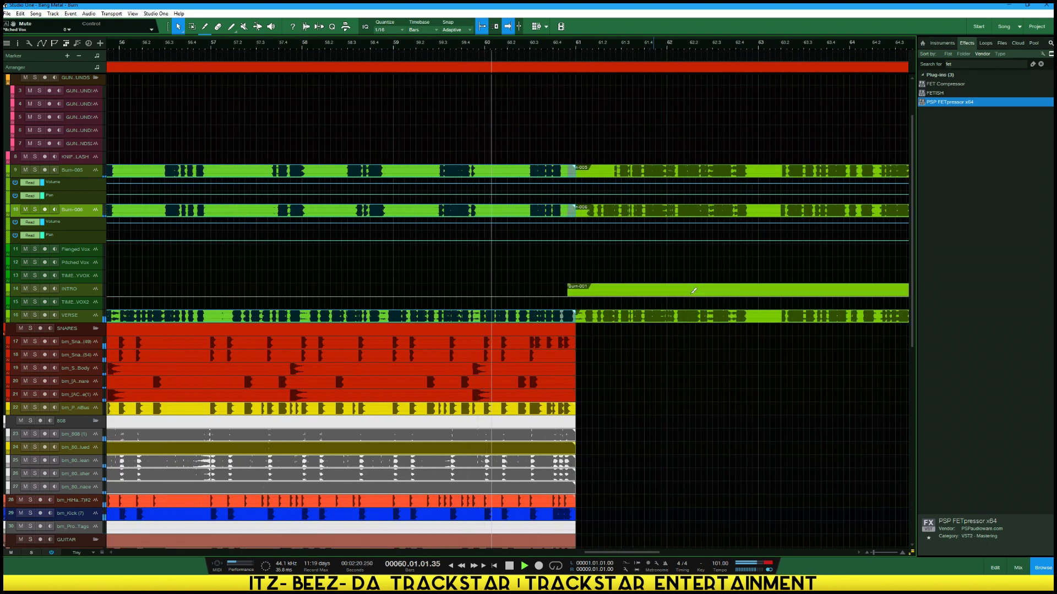
{"action": "left_click", "coordinate": [614, 291]}
{"action": "key", "text": "Delete"}
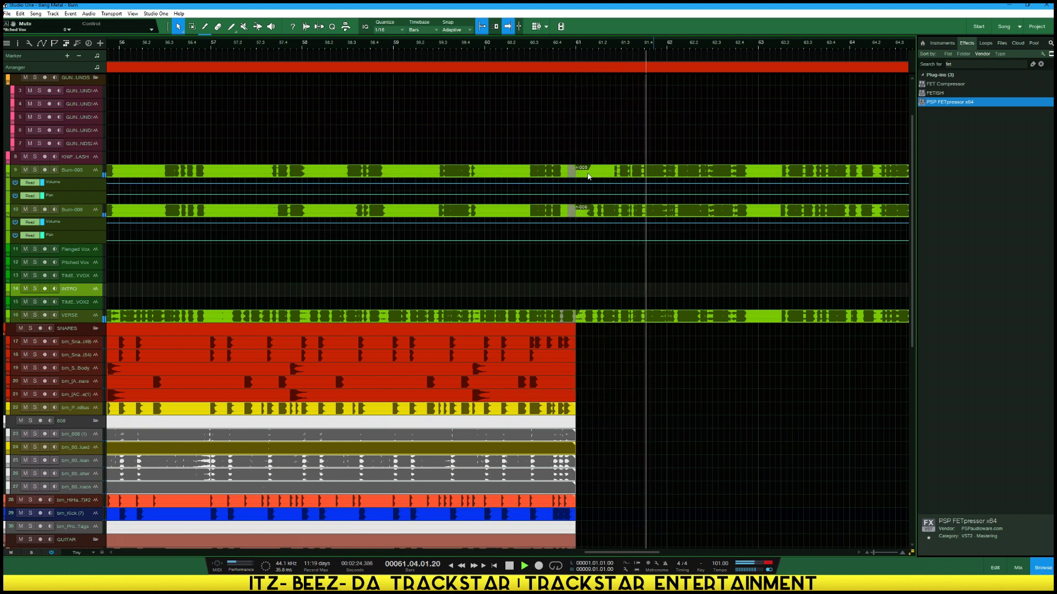
Trim the starts of the final Burn-005, Burn-006 and VERSE clips to bar 61, then stop playback
{"action": "left_click", "coordinate": [587, 174]}
{"action": "left_click", "coordinate": [577, 211], "text": "shift"}
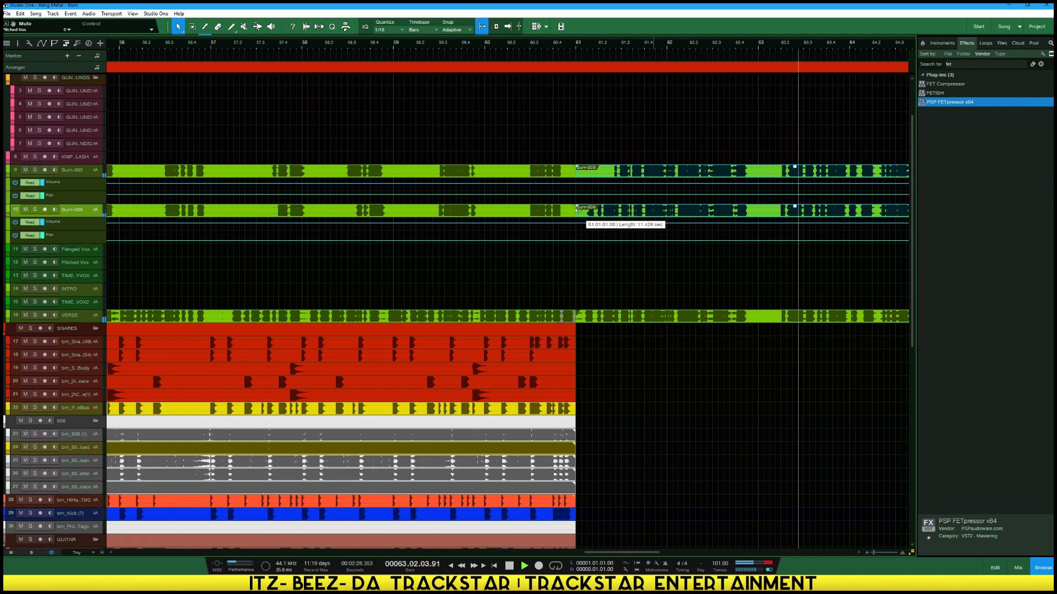
{"action": "left_click", "coordinate": [576, 318]}
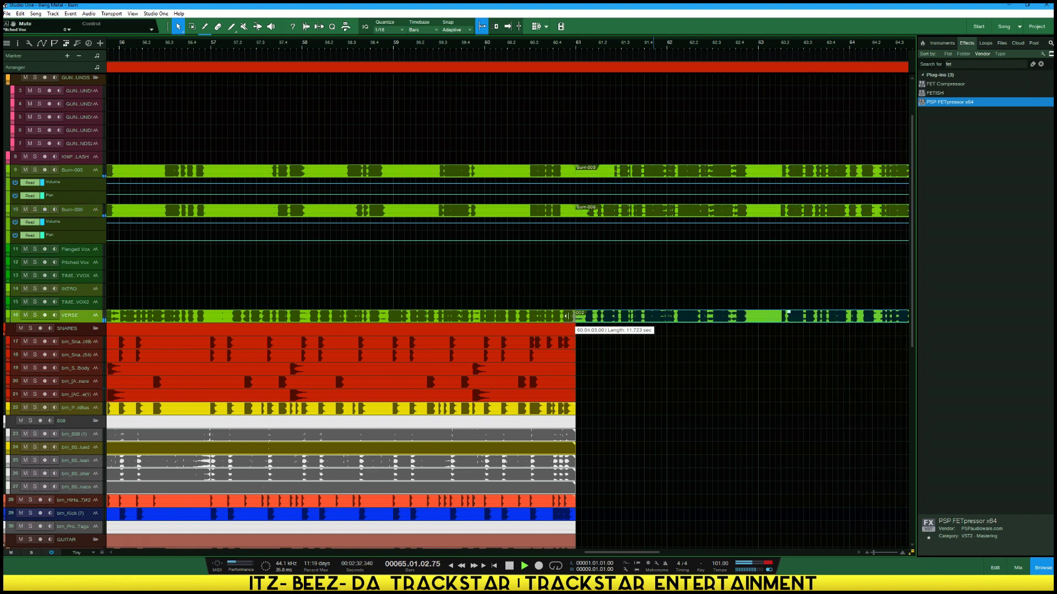
{"action": "key", "text": "space"}
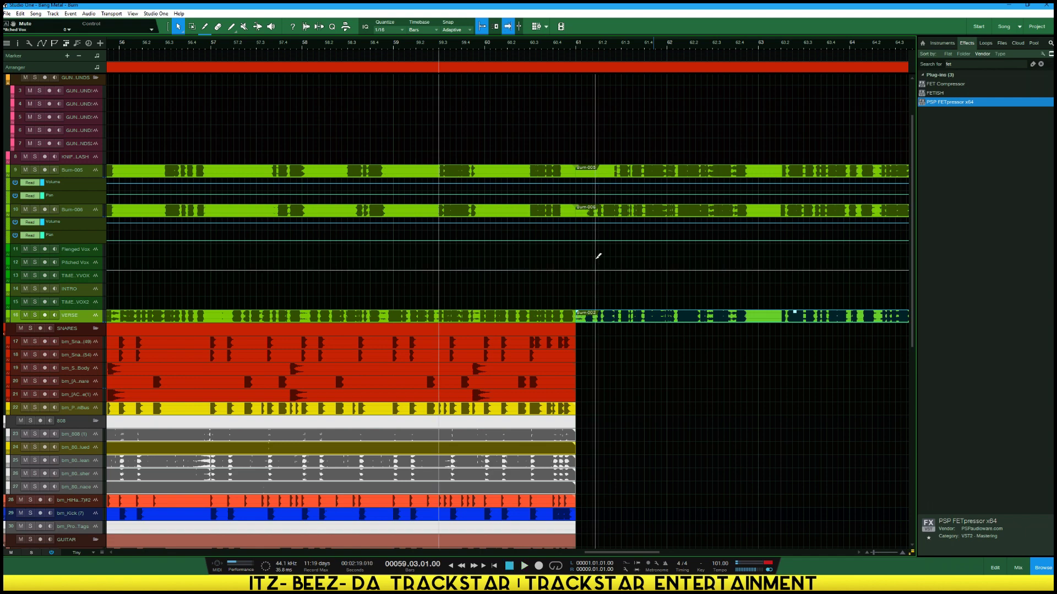
Look over the vocal clips across the whole arrangement, including the Pitched Vox chops in both choruses
{"action": "scroll", "coordinate": [596, 255], "scroll_direction": "down", "scroll_amount": 6}
{"action": "left_click", "coordinate": [469, 296]}
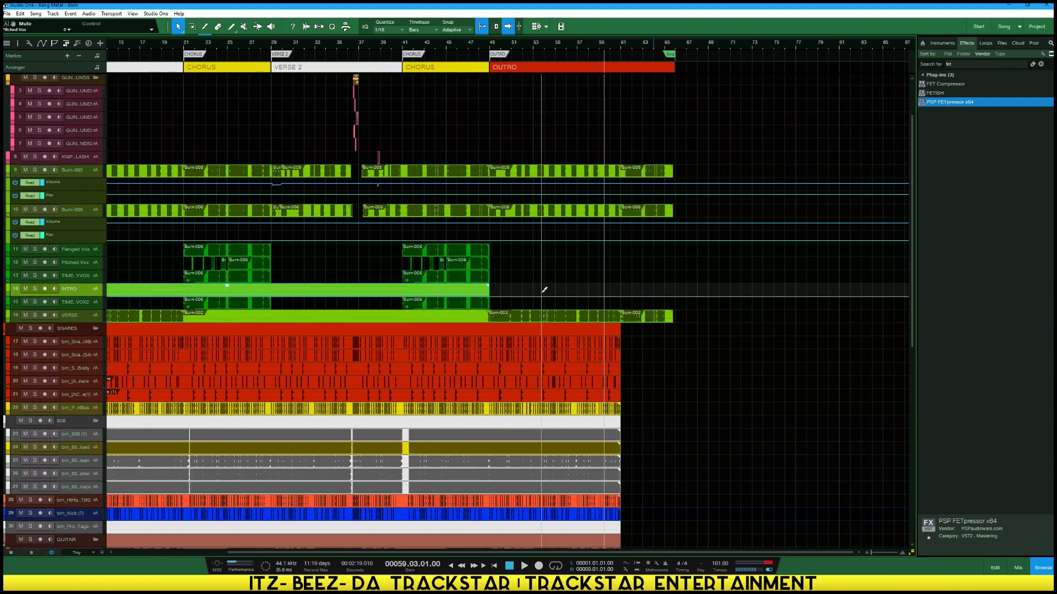
{"action": "scroll", "coordinate": [578, 279], "scroll_direction": "down", "scroll_amount": 2}
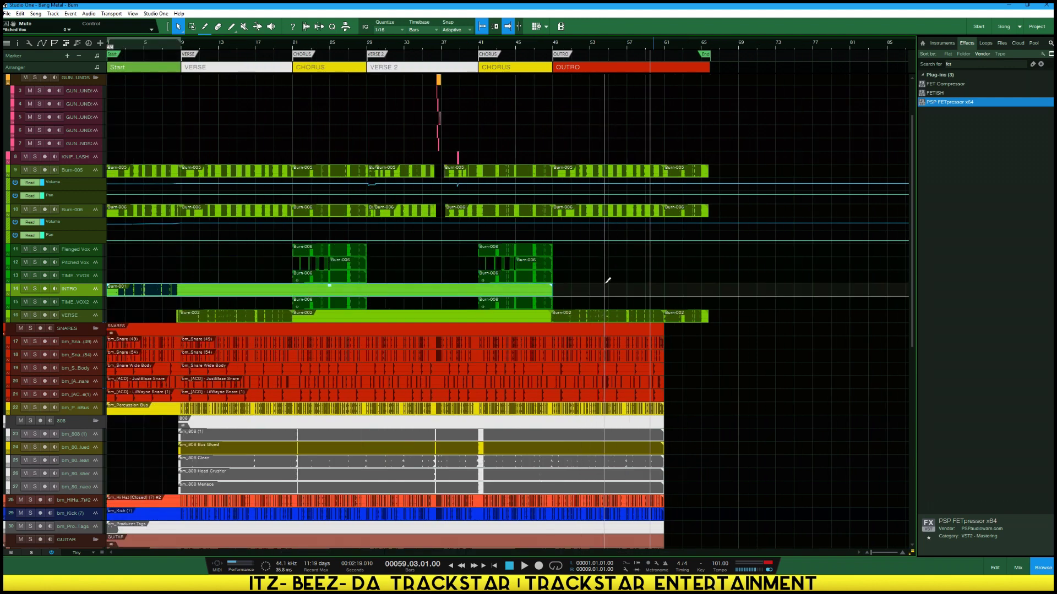
{"action": "mouse_move", "coordinate": [725, 316]}
{"action": "left_mouse_down"}
{"action": "mouse_move", "coordinate": [318, 220]}
{"action": "mouse_move", "coordinate": [104, 140]}
{"action": "left_mouse_up"}
{"action": "scroll", "coordinate": [369, 169], "scroll_direction": "up", "scroll_amount": 3}
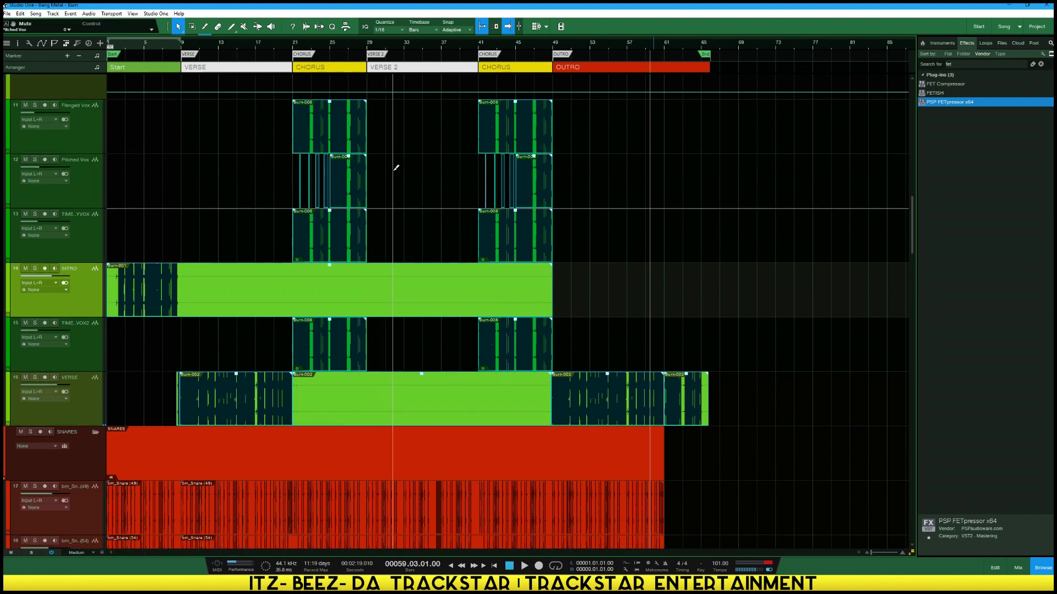
{"action": "scroll", "coordinate": [396, 169], "scroll_direction": "up", "scroll_amount": 3}
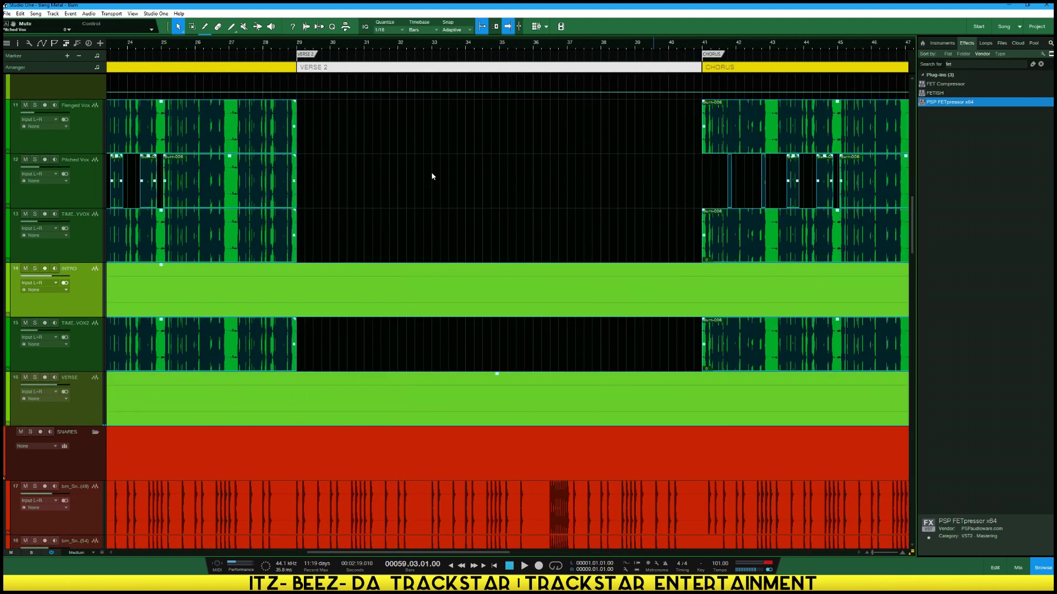
{"action": "scroll", "coordinate": [413, 180], "scroll_direction": "up", "scroll_amount": 4}
{"action": "scroll", "coordinate": [436, 180], "scroll_direction": "down", "scroll_amount": 6}
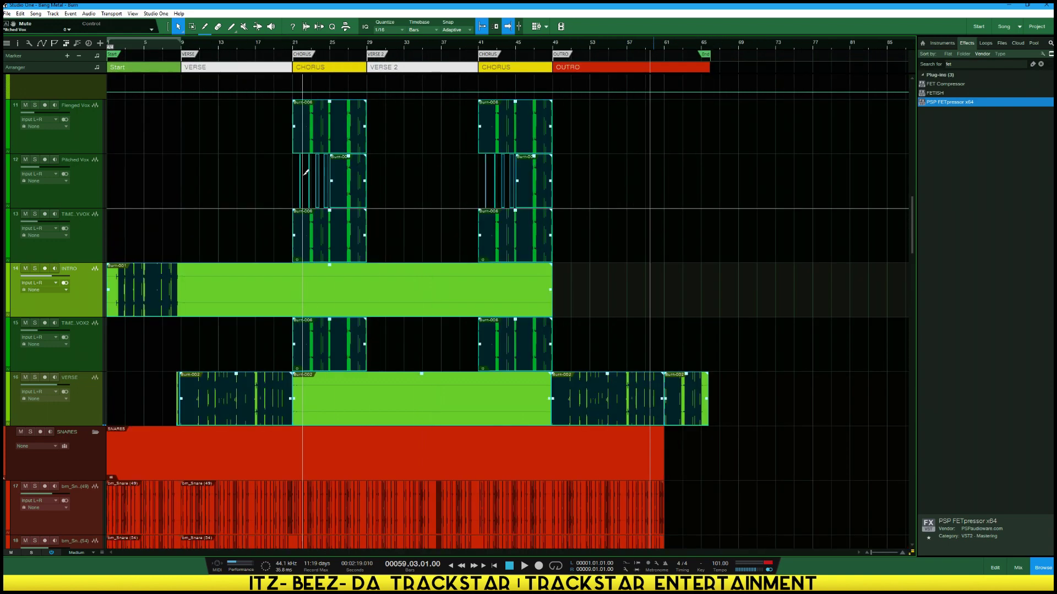
{"action": "scroll", "coordinate": [306, 172], "scroll_direction": "up", "scroll_amount": 10}
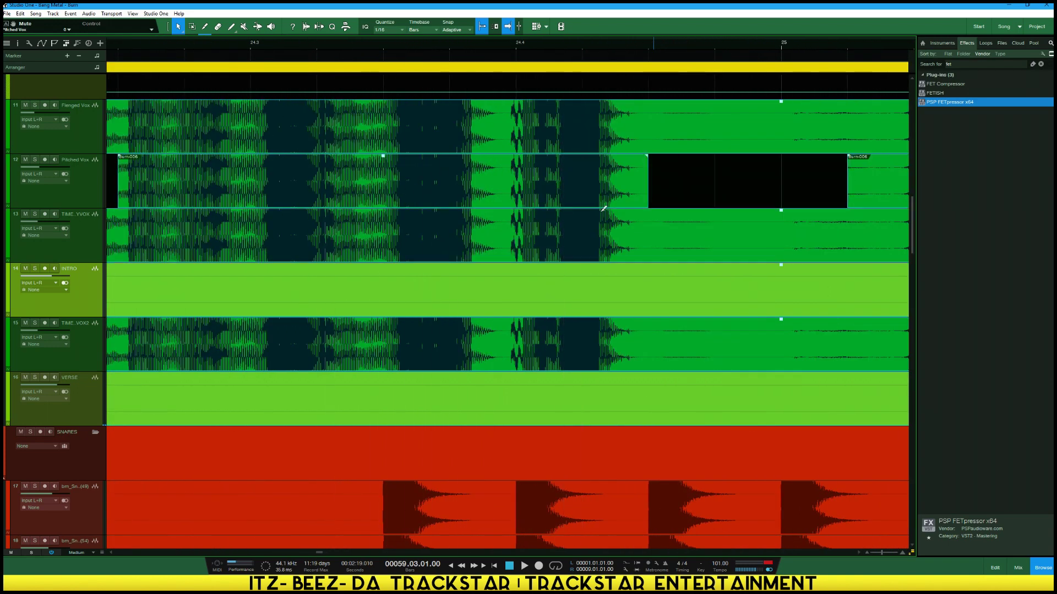
{"action": "scroll", "coordinate": [604, 212], "scroll_direction": "down", "scroll_amount": 4}
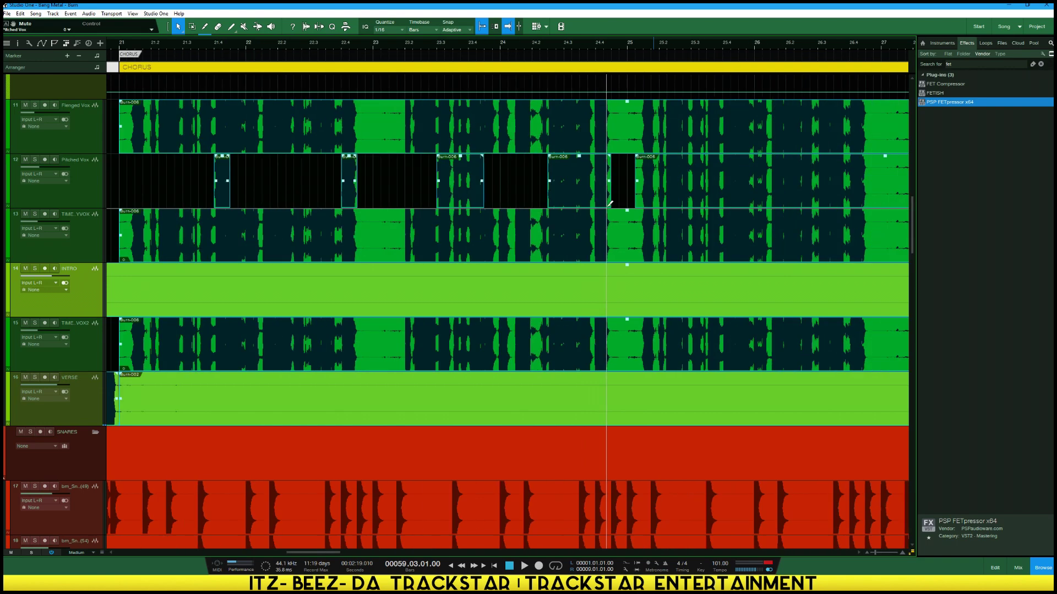
{"action": "scroll", "coordinate": [611, 203], "scroll_direction": "down", "scroll_amount": 10}
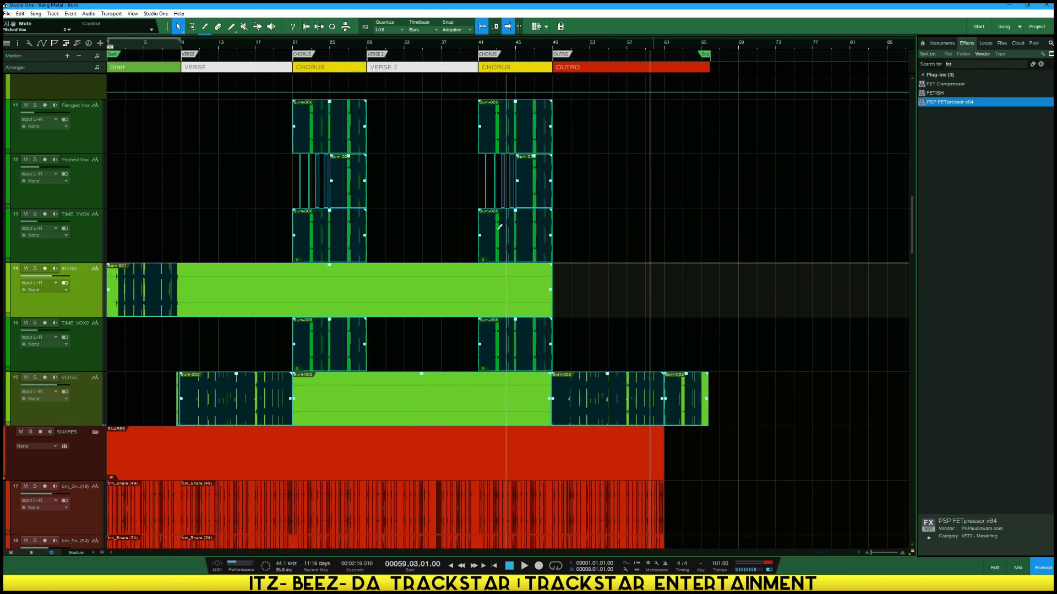
{"action": "scroll", "coordinate": [471, 235], "scroll_direction": "down", "scroll_amount": 3}
{"action": "scroll", "coordinate": [472, 235], "scroll_direction": "down", "scroll_amount": 3}
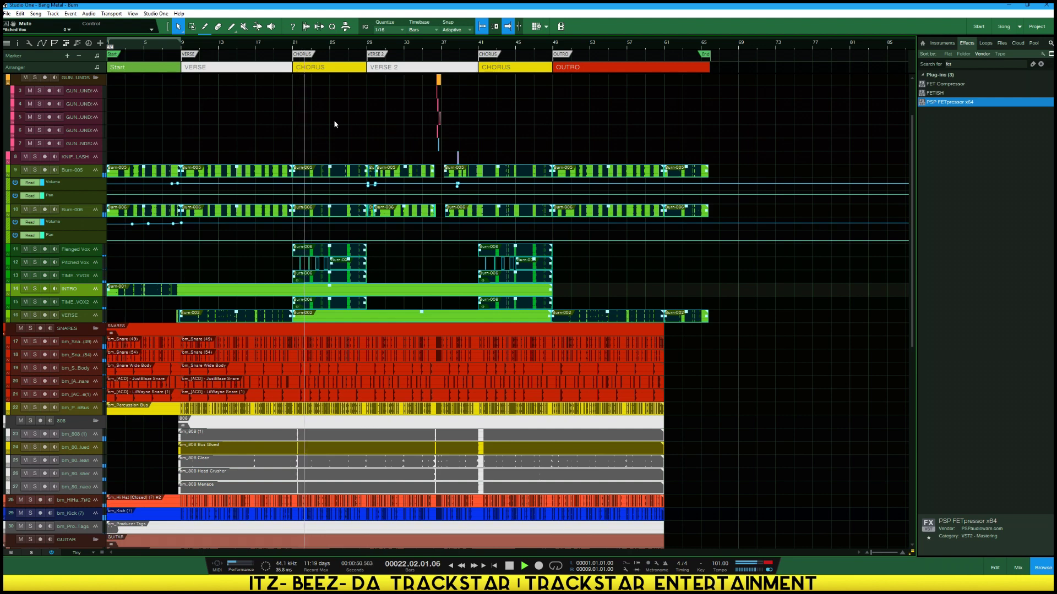
Play from the start of the OUTRO and copy the five intro snare clips to bar 61
{"action": "left_click", "coordinate": [552, 45]}
{"action": "left_click", "coordinate": [148, 345]}
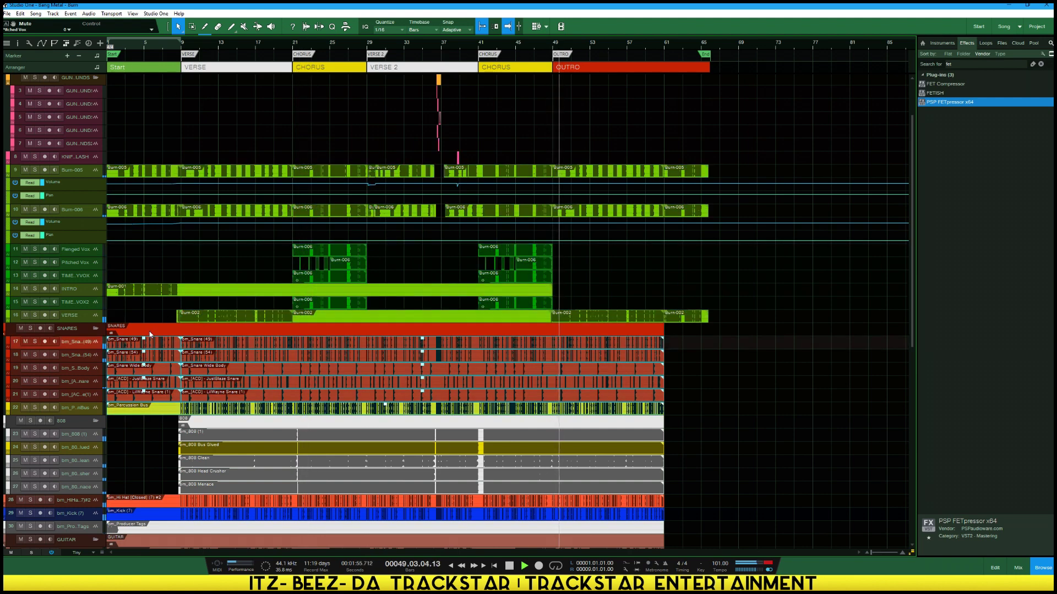
{"action": "left_click", "coordinate": [164, 401]}
{"action": "left_click_drag", "start_coordinate": [164, 401], "coordinate": [680, 329]}
{"action": "key", "text": "e"}
Play from near bar 59 and trim the starts of the copied snare clips to just after beat 3 of bar 61
{"action": "left_click", "coordinate": [725, 47]}
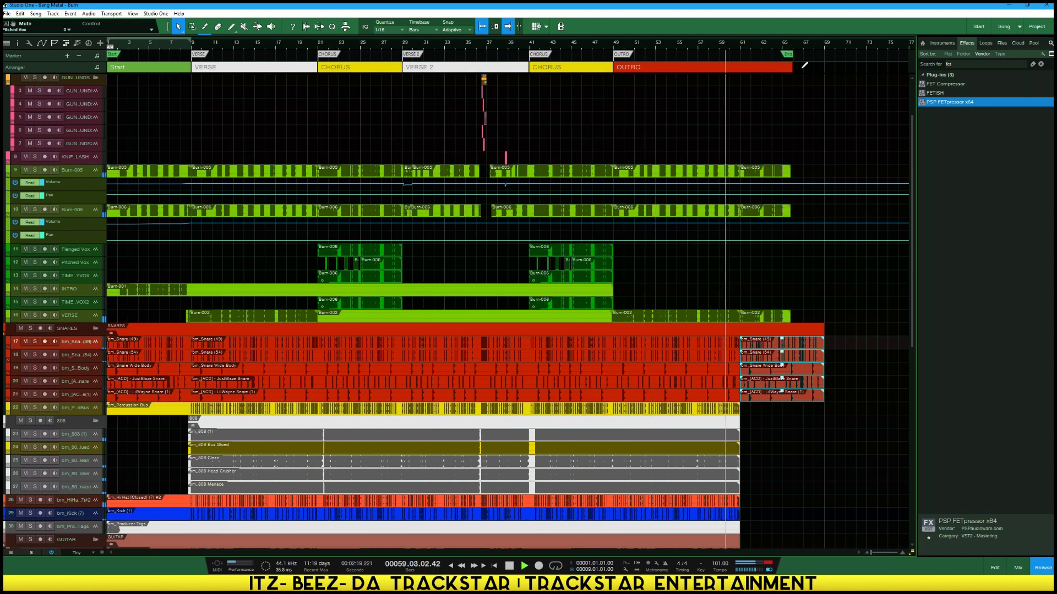
{"action": "scroll", "coordinate": [815, 88], "scroll_direction": "up", "scroll_amount": 5}
{"action": "left_click_drag", "start_coordinate": [396, 356], "coordinate": [434, 358]}
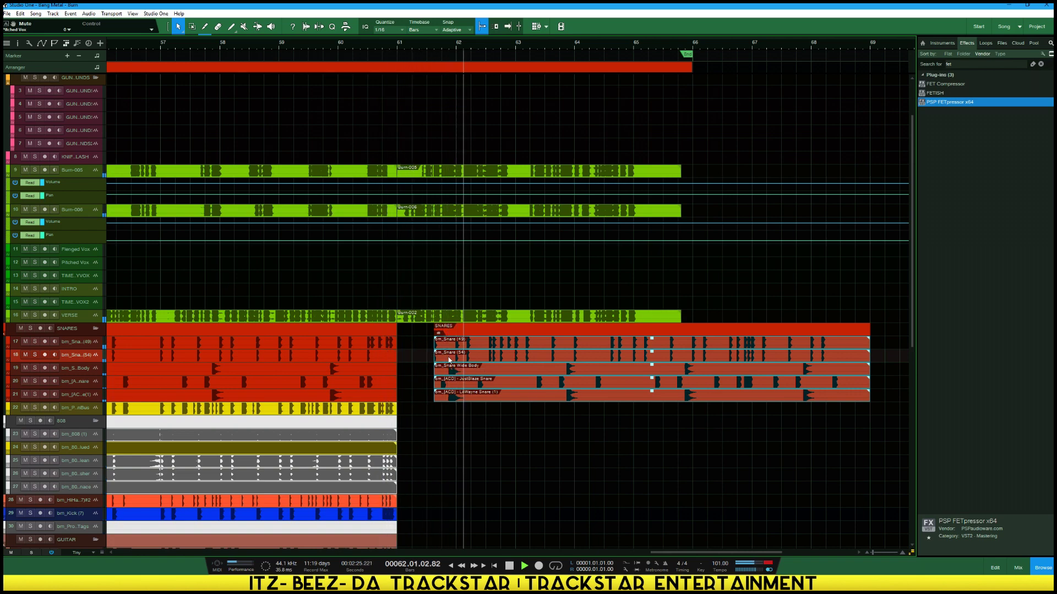
Copy the 808 (1), 808 Clean, 808 Head Crusher and 808 Menace clips to bar 61, leaving out 808 Bus Glued
{"action": "scroll", "coordinate": [427, 444], "scroll_direction": "down", "scroll_amount": 5}
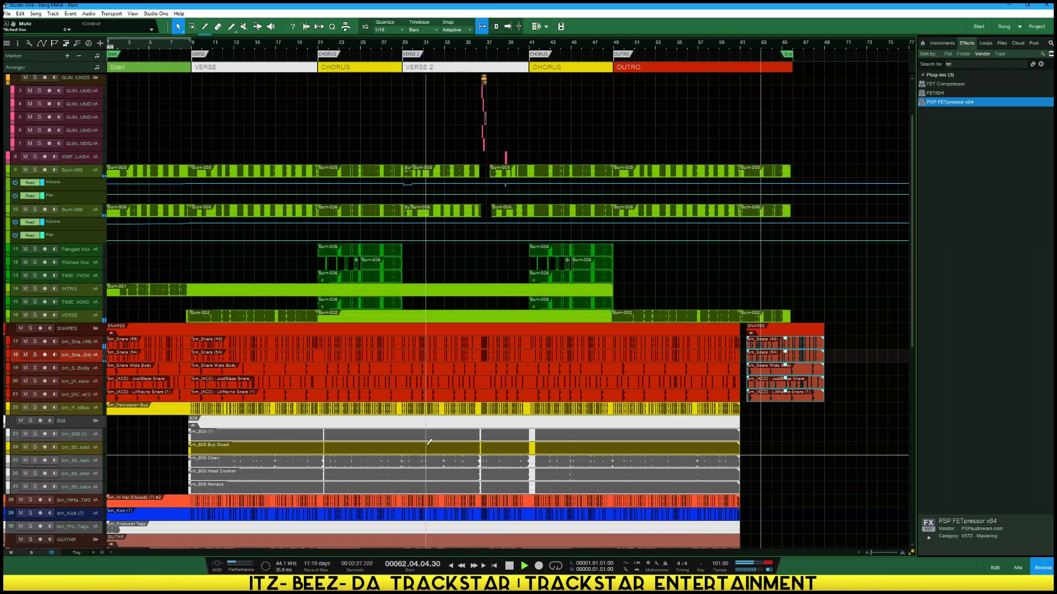
{"action": "left_click", "coordinate": [208, 438]}
{"action": "left_click", "coordinate": [206, 467], "text": "shift"}
{"action": "left_click", "coordinate": [207, 480], "text": "shift"}
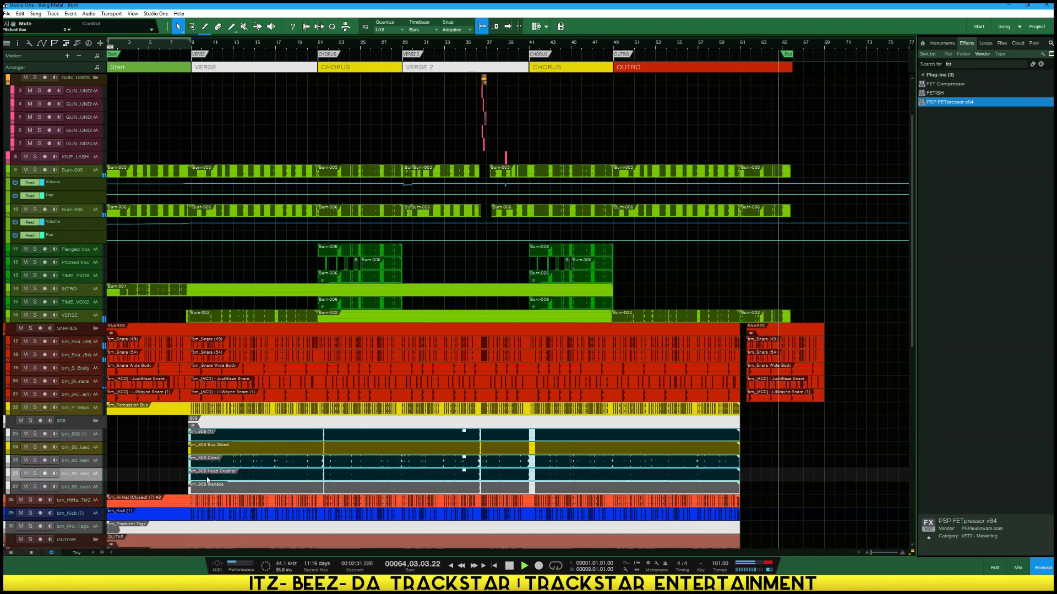
{"action": "left_click", "coordinate": [208, 487], "text": "ctrl"}
{"action": "key", "text": "space"}
{"action": "left_click_drag", "start_coordinate": [297, 441], "coordinate": [417, 438]}
{"action": "left_click", "coordinate": [248, 465], "text": "ctrl"}
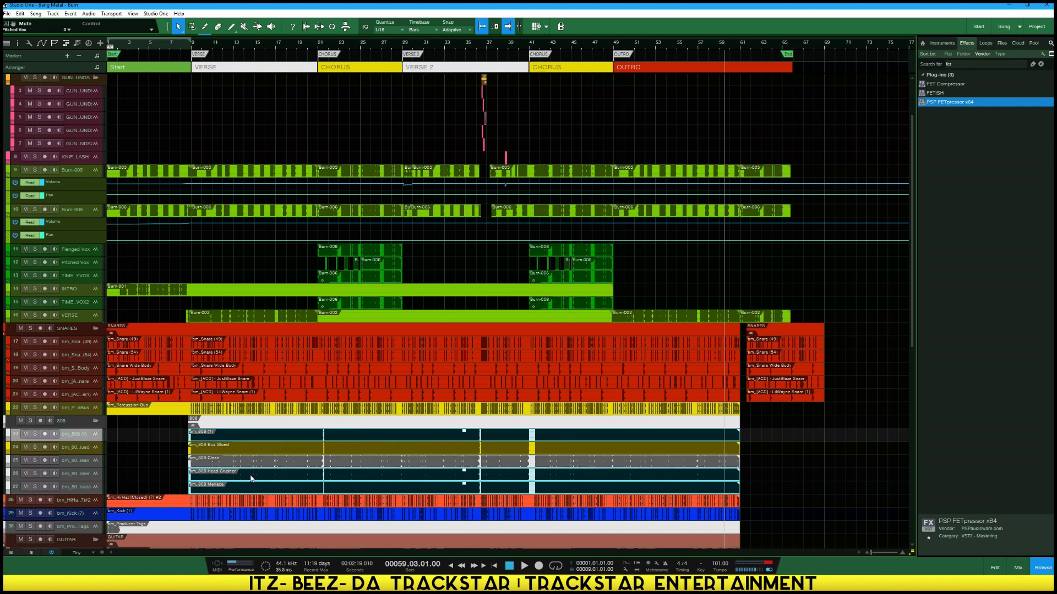
{"action": "left_click", "coordinate": [251, 463], "text": "ctrl"}
{"action": "left_click_drag", "start_coordinate": [271, 432], "coordinate": [818, 438]}
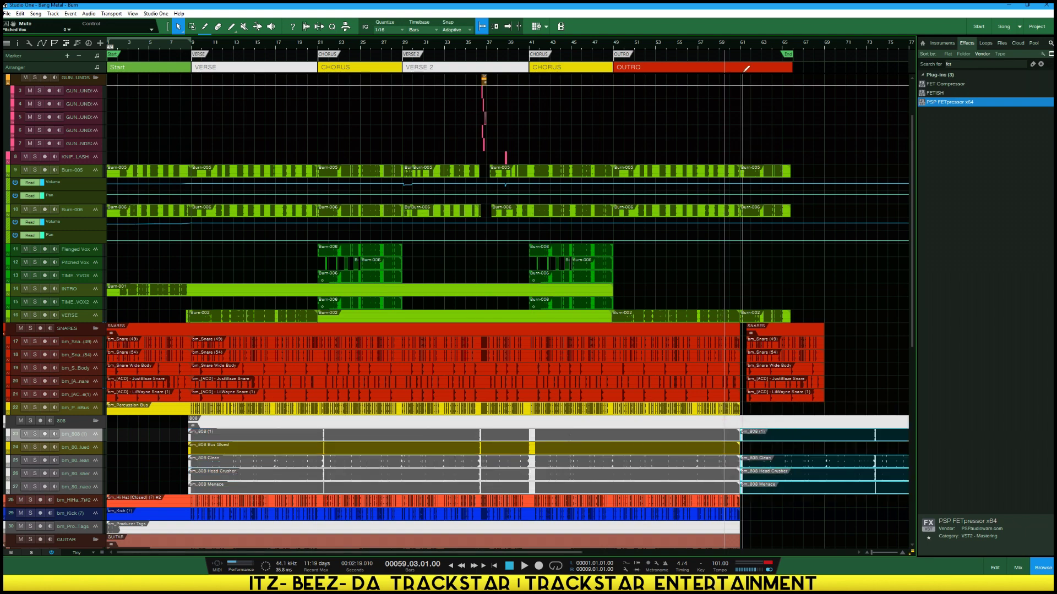
Trim the starts of the copied 808 clips to 61.03.03.00, in line with the snare copies, and play through the transition
{"action": "scroll", "coordinate": [761, 47], "scroll_direction": "up", "scroll_amount": 10}
{"action": "scroll", "coordinate": [253, 419], "scroll_direction": "down", "scroll_amount": 5}
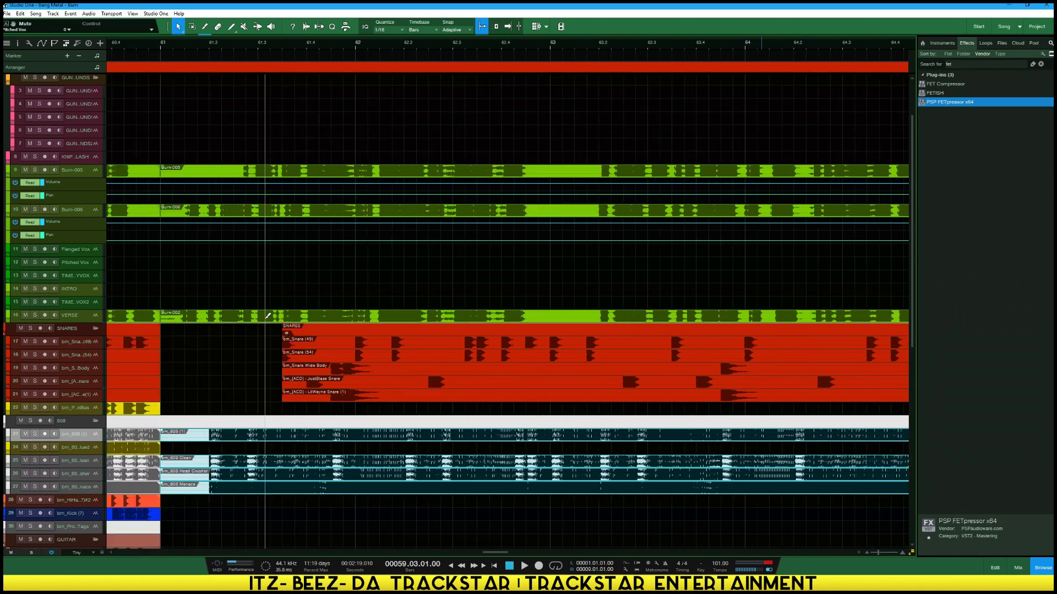
{"action": "left_click_drag", "start_coordinate": [232, 438], "coordinate": [275, 439]}
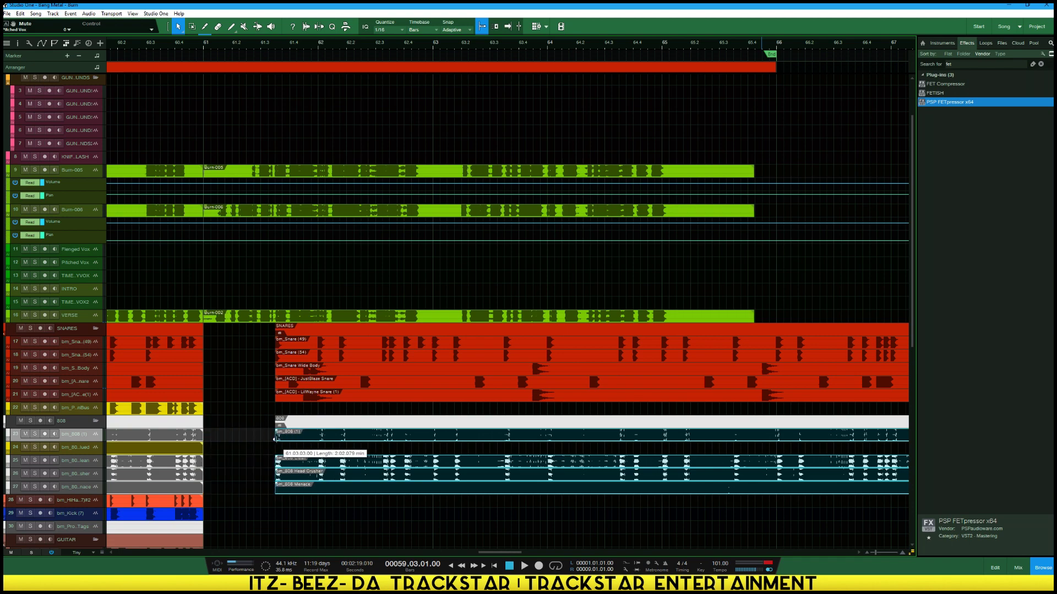
{"action": "key", "text": "f"}
{"action": "key", "text": "space"}
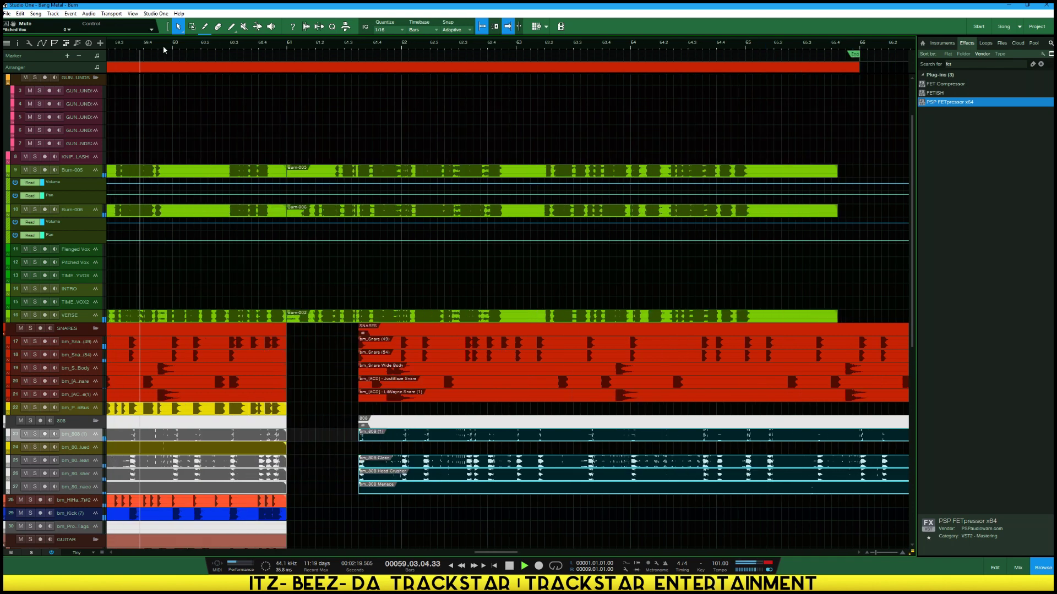
{"action": "scroll", "coordinate": [298, 47], "scroll_direction": "down", "scroll_amount": 3}
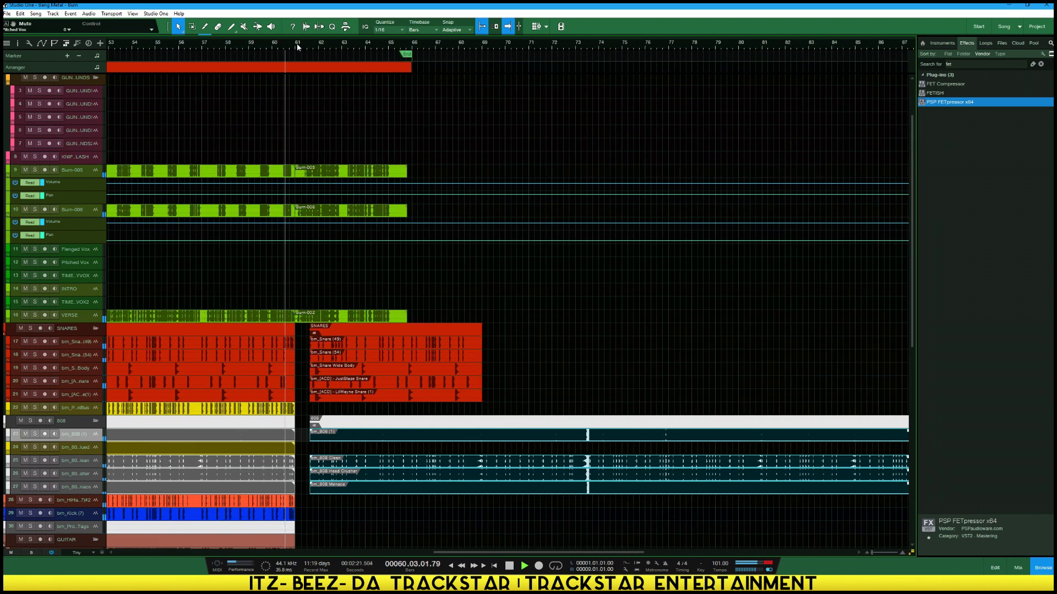
{"action": "scroll", "coordinate": [297, 47], "scroll_direction": "up", "scroll_amount": 2}
{"action": "scroll", "coordinate": [297, 47], "scroll_direction": "up", "scroll_amount": 5}
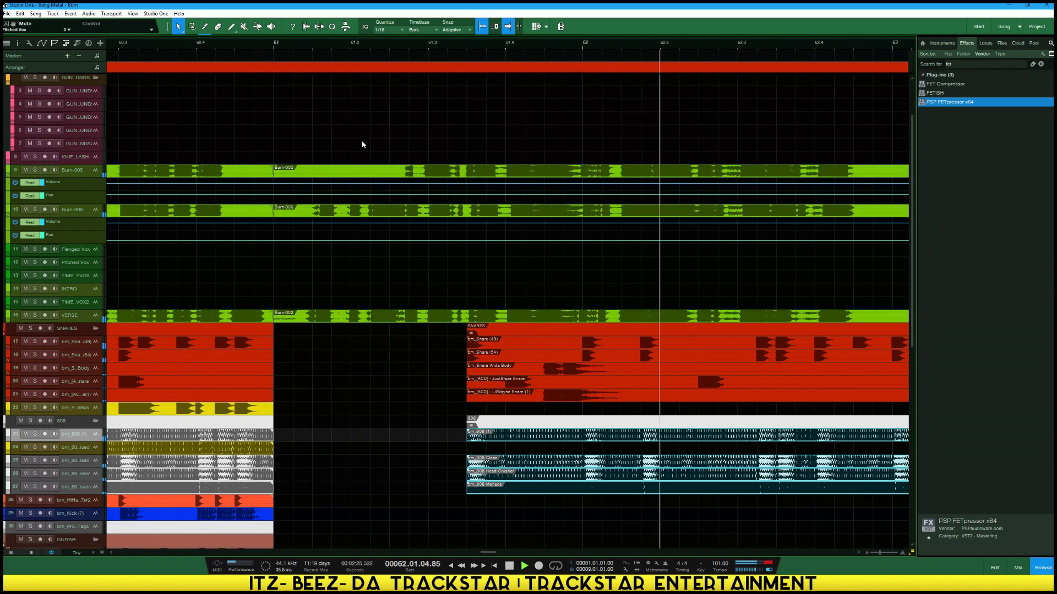
Trim the start of the kick clip to bar 9 and copy the clip to bar 61
{"action": "scroll", "coordinate": [324, 47], "scroll_direction": "down", "scroll_amount": 10}
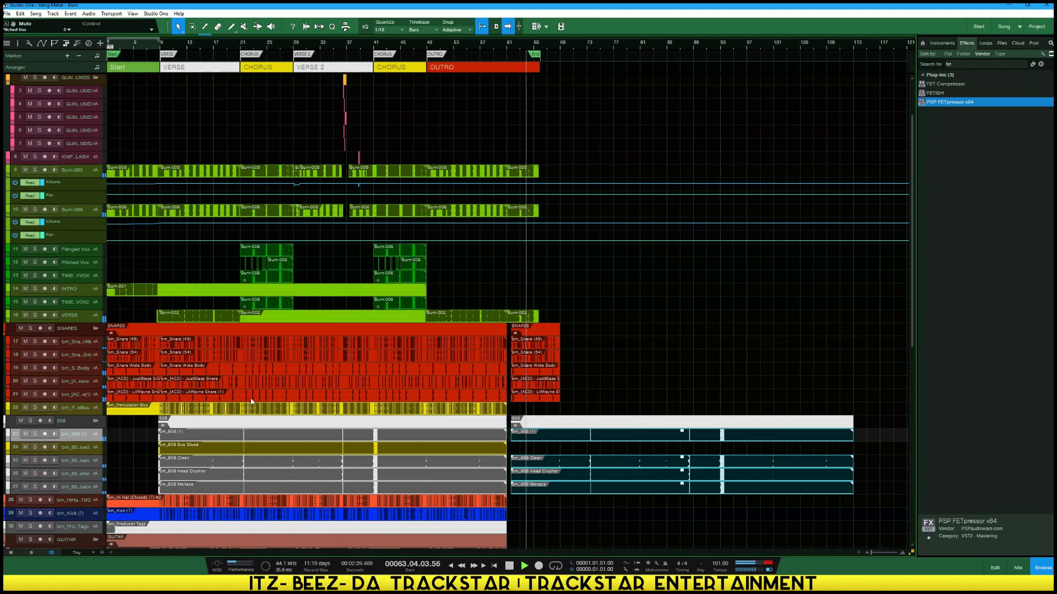
{"action": "left_click", "coordinate": [169, 513]}
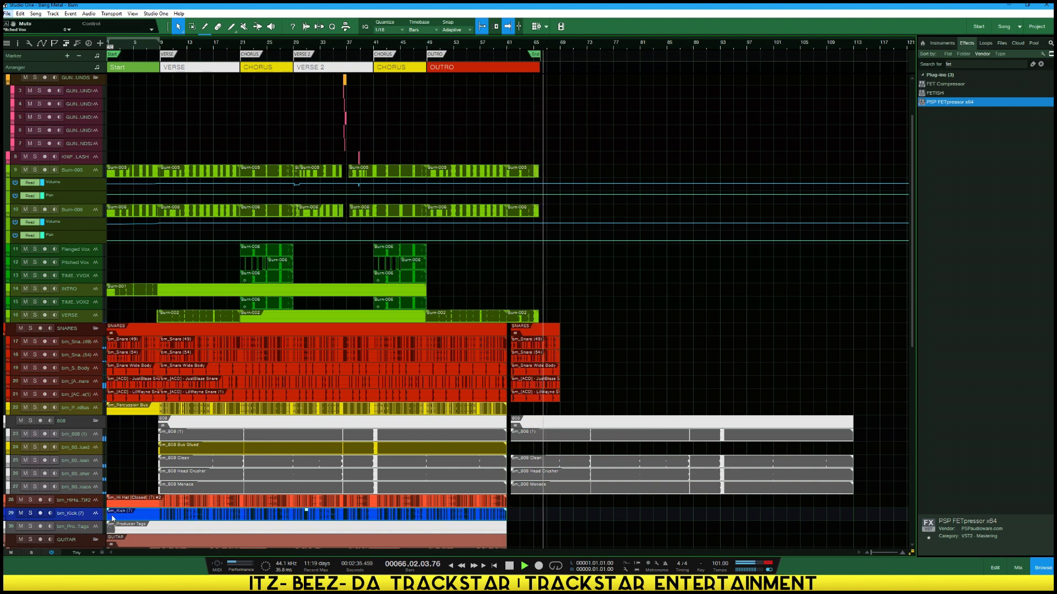
{"action": "left_click_drag", "start_coordinate": [108, 518], "coordinate": [517, 516]}
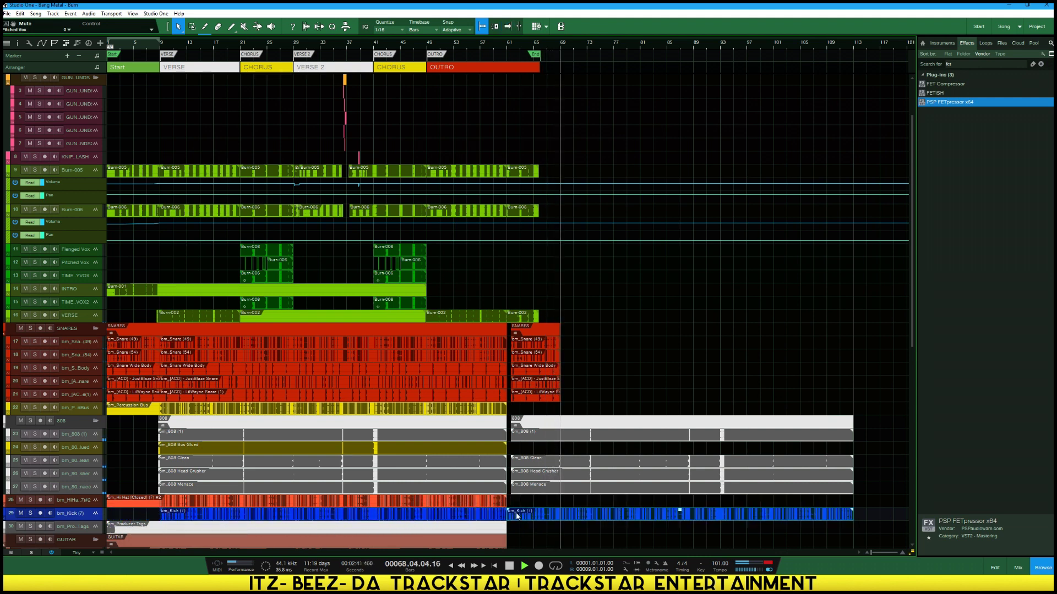
Play from bar 60 and trim the start of the copied kick clip to line up with the copied snares and 808s
{"action": "left_click", "coordinate": [501, 45]}
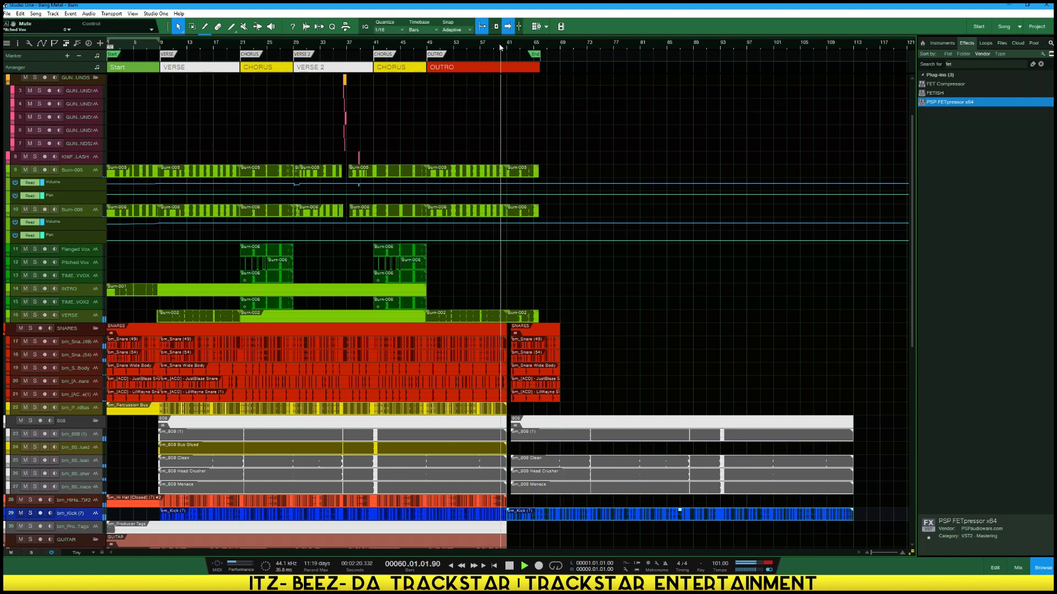
{"action": "scroll", "coordinate": [500, 44], "scroll_direction": "up", "scroll_amount": 5}
{"action": "scroll", "coordinate": [500, 43], "scroll_direction": "up", "scroll_amount": 2}
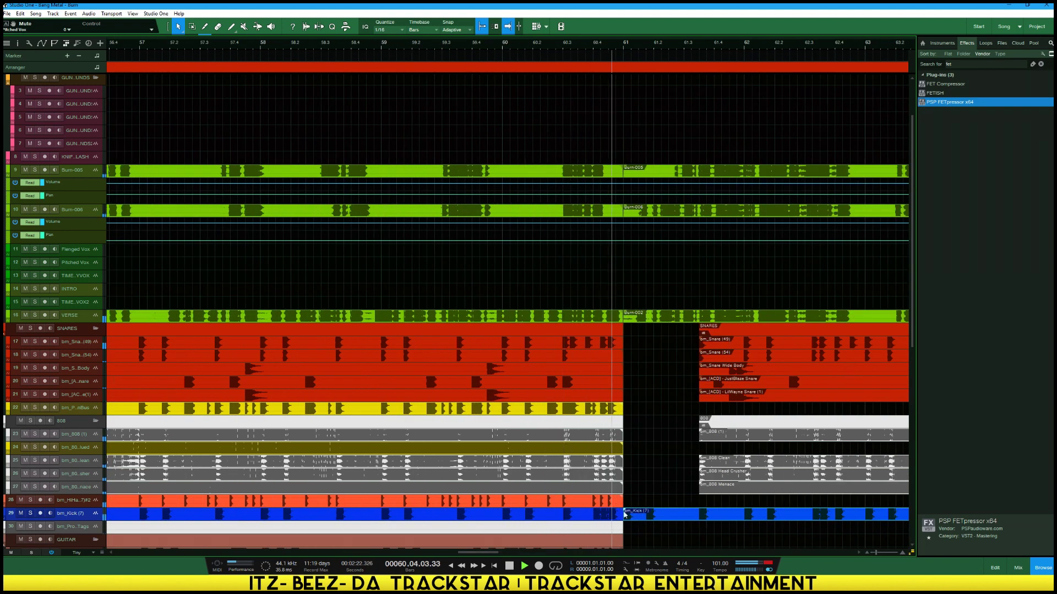
{"action": "left_click_drag", "start_coordinate": [624, 515], "coordinate": [699, 513]}
Move the End marker to about bar 69, where the copied snare clips finish, and stop playback
{"action": "left_click_drag", "start_coordinate": [487, 554], "coordinate": [515, 555]}
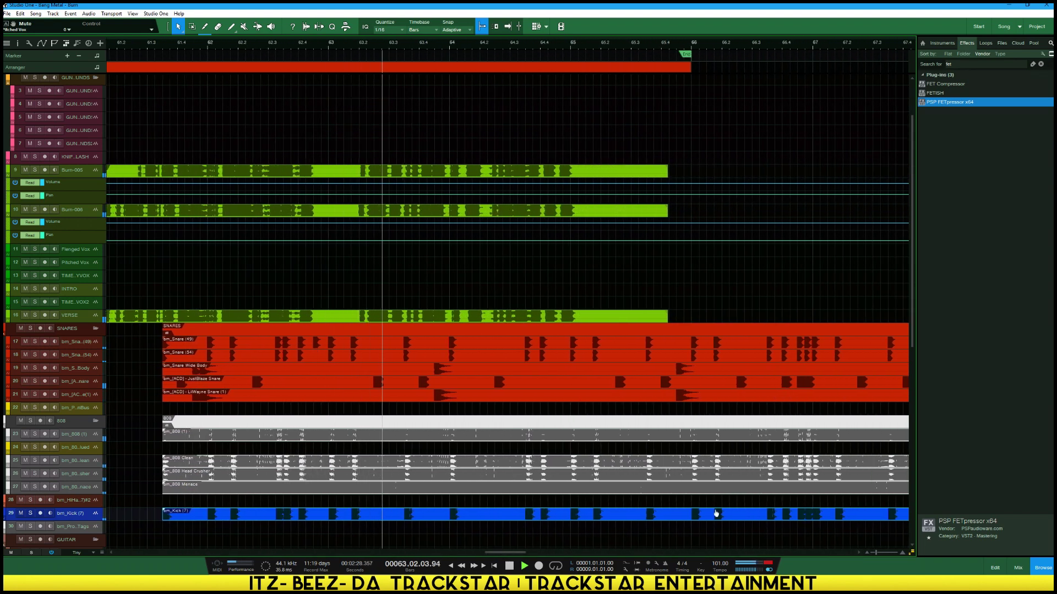
{"action": "left_click_drag", "start_coordinate": [735, 532], "coordinate": [721, 338]}
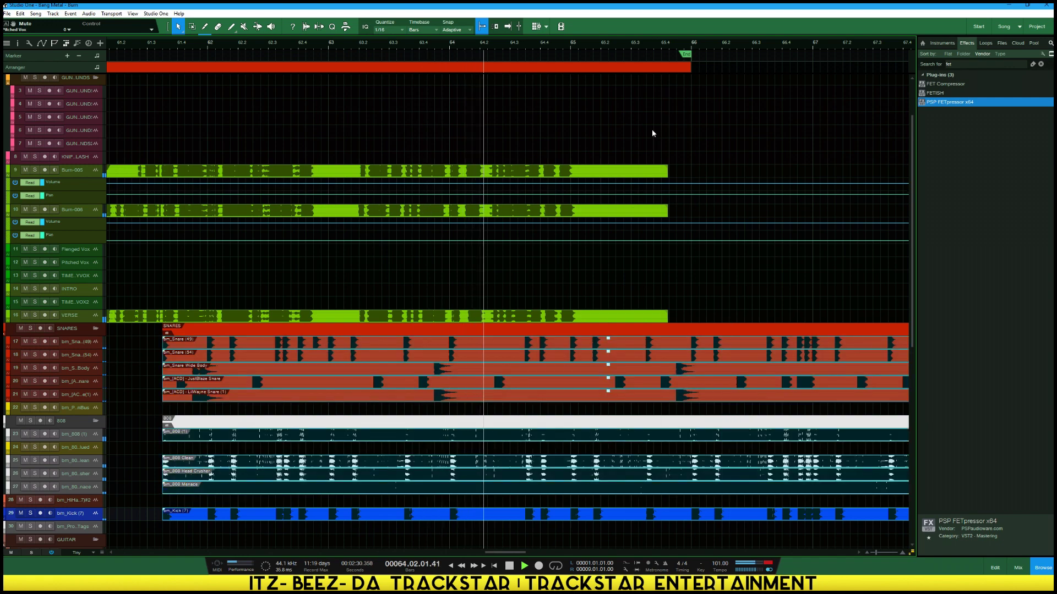
{"action": "scroll", "coordinate": [597, 41], "scroll_direction": "down", "scroll_amount": 10}
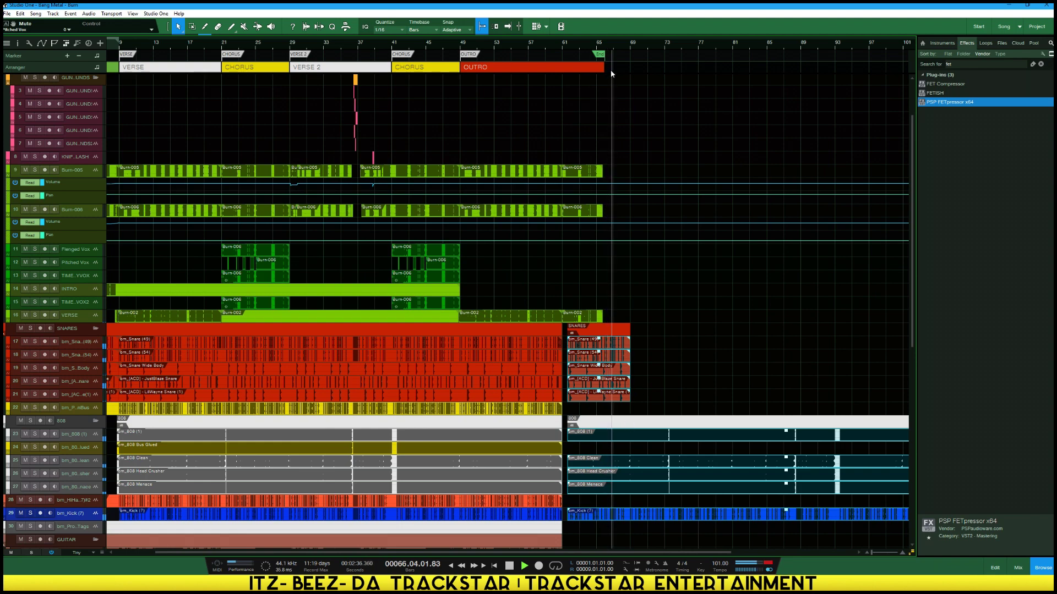
{"action": "scroll", "coordinate": [646, 82], "scroll_direction": "up", "scroll_amount": 8}
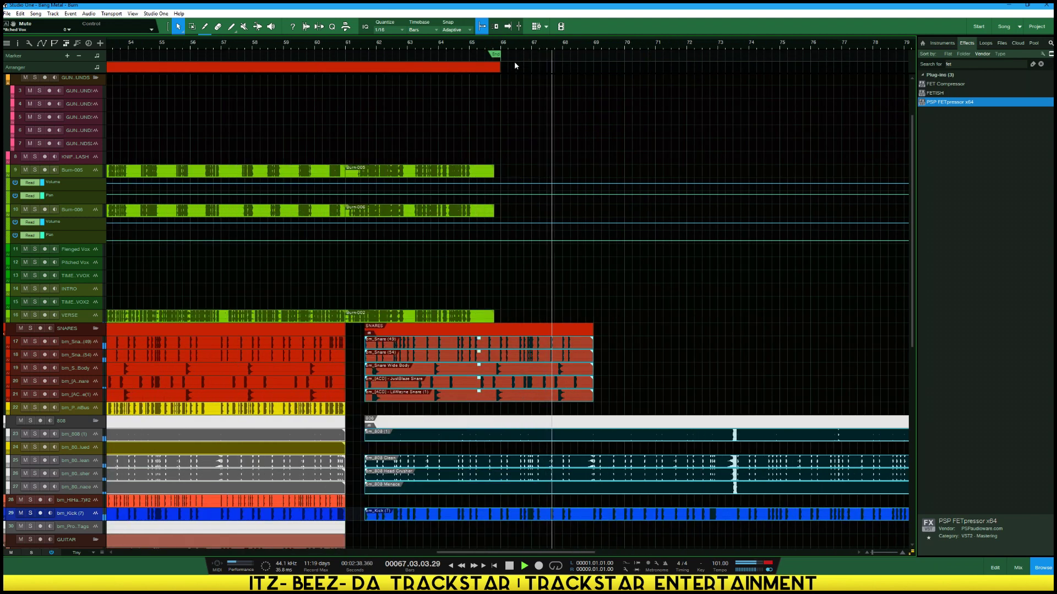
{"action": "left_click_drag", "start_coordinate": [495, 54], "coordinate": [591, 65]}
{"action": "key", "text": "space"}
Delete the part of the copied 808 clips that extends past the end of the snare copies near bar 69
{"action": "left_click", "coordinate": [618, 491]}
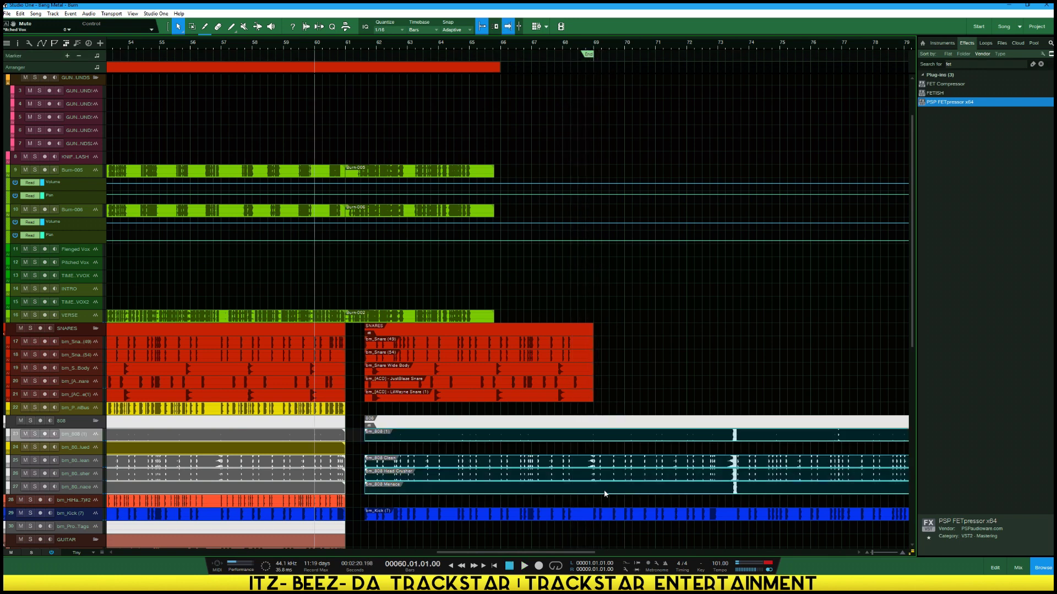
{"action": "left_click", "coordinate": [594, 484], "text": "alt"}
{"action": "key", "text": "Delete"}
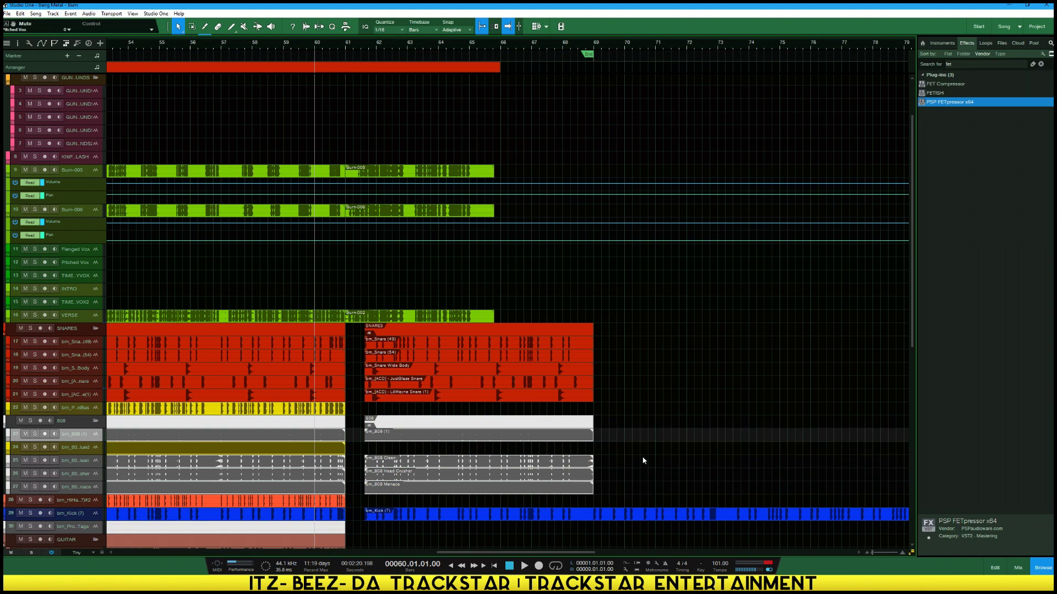
Play the extended outro and delete the part of the copied kick clip that extends past bar 69
{"action": "key", "text": "z"}
{"action": "key", "text": "space"}
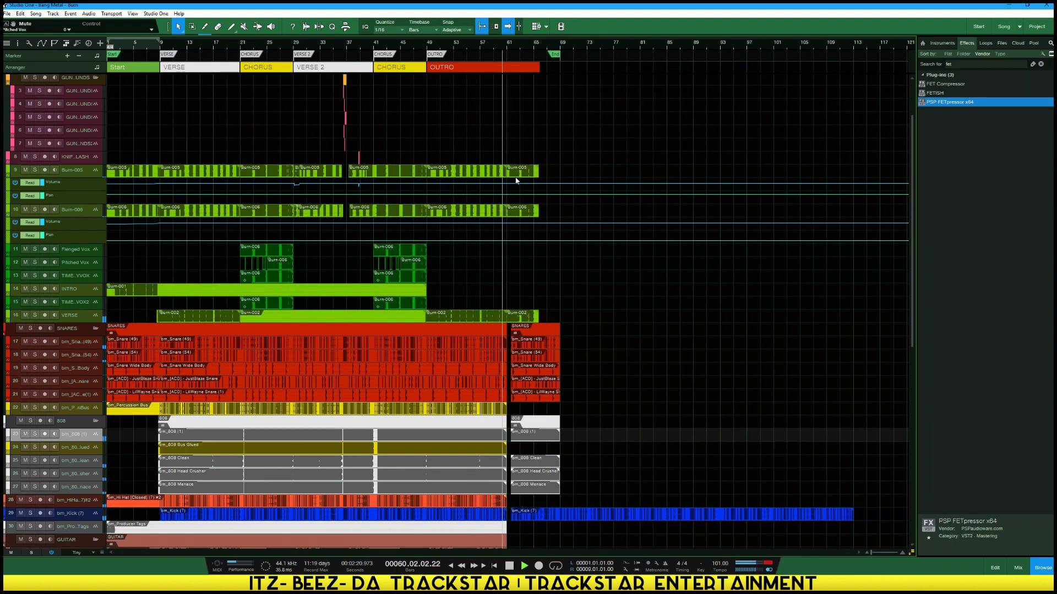
{"action": "scroll", "coordinate": [449, 363], "scroll_direction": "down", "scroll_amount": 5}
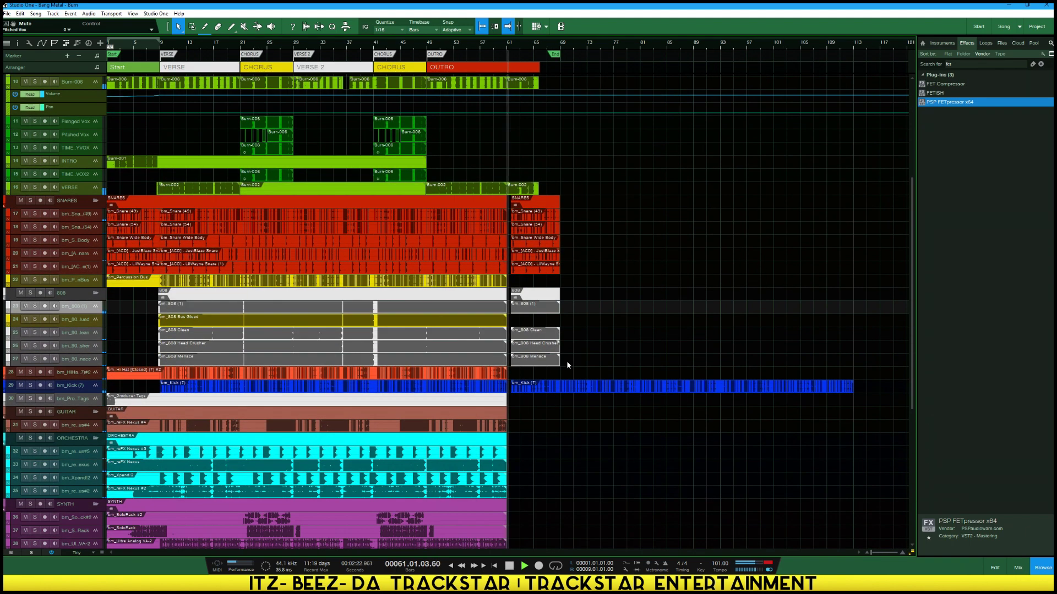
{"action": "left_click", "coordinate": [554, 385], "text": "alt"}
{"action": "key", "text": "ctrl+z"}
{"action": "left_click", "coordinate": [560, 383], "text": "ctrl"}
{"action": "key", "text": "Delete"}
{"action": "scroll", "coordinate": [542, 424], "scroll_direction": "down", "scroll_amount": 5}
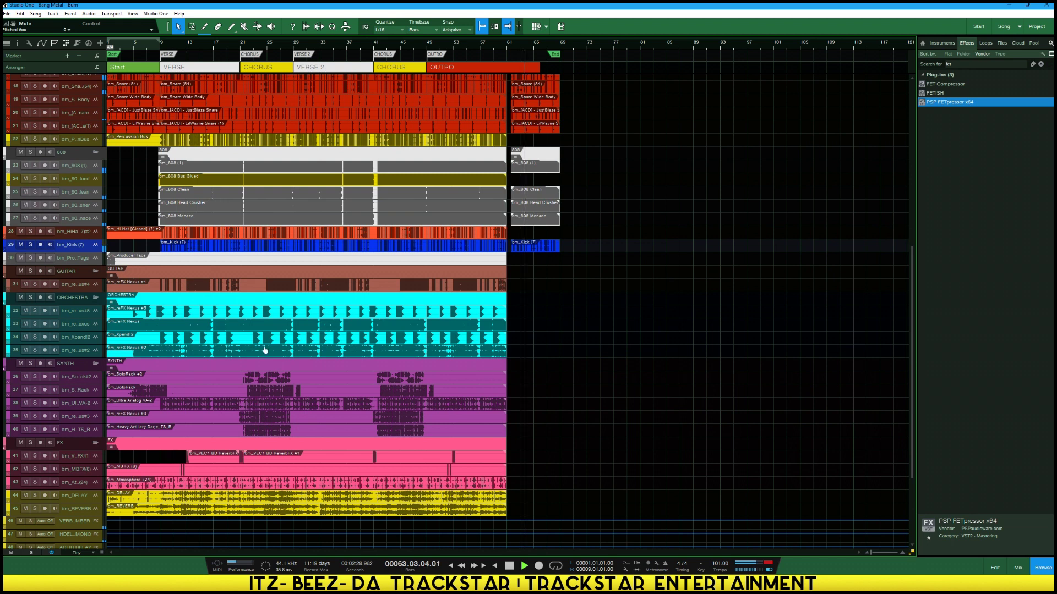
Solo the last orchestra track, audition it around the outro's end, stop playback and solo the GUITAR folder as well
{"action": "left_click", "coordinate": [35, 351]}
{"action": "key", "text": "KP_Subtract"}
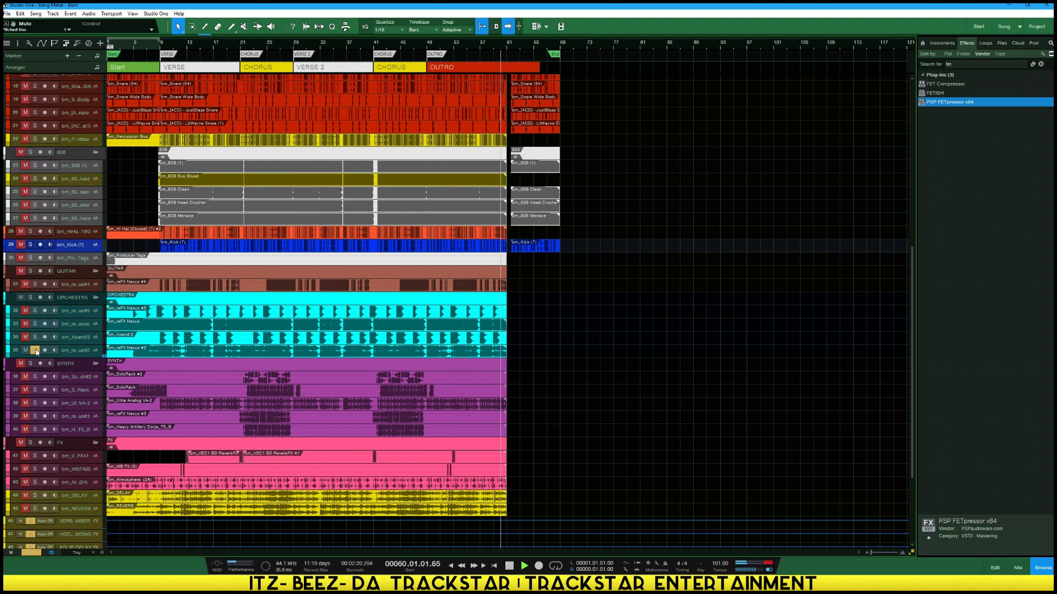
{"action": "key", "text": "space"}
{"action": "left_click", "coordinate": [32, 271]}
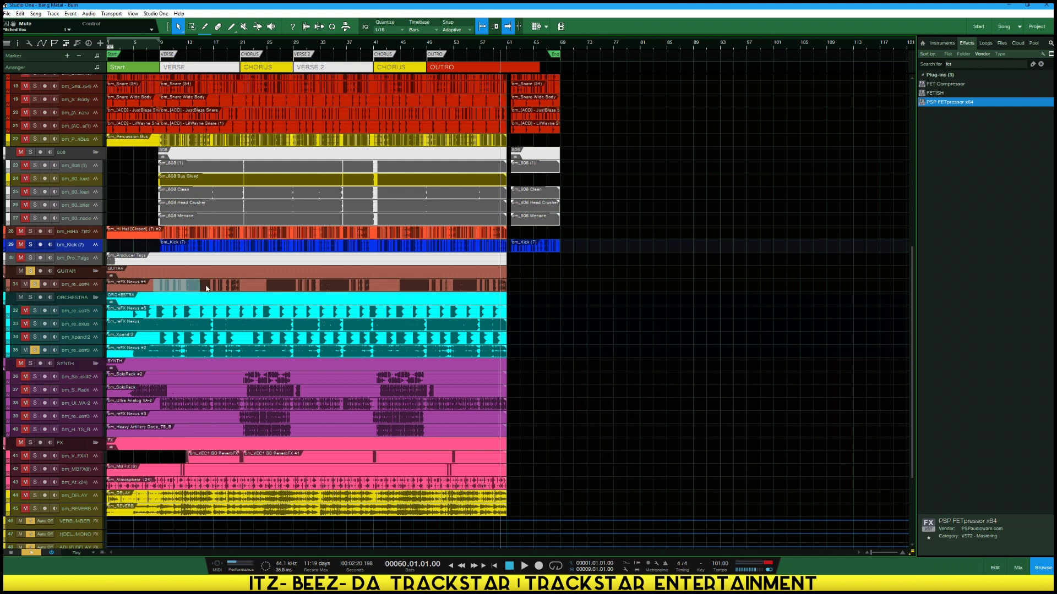
Copy the guitar clip past the song's end and trim the copy's start to bar 61
{"action": "left_click", "coordinate": [279, 288]}
{"action": "left_click_drag", "start_coordinate": [257, 287], "coordinate": [602, 285]}
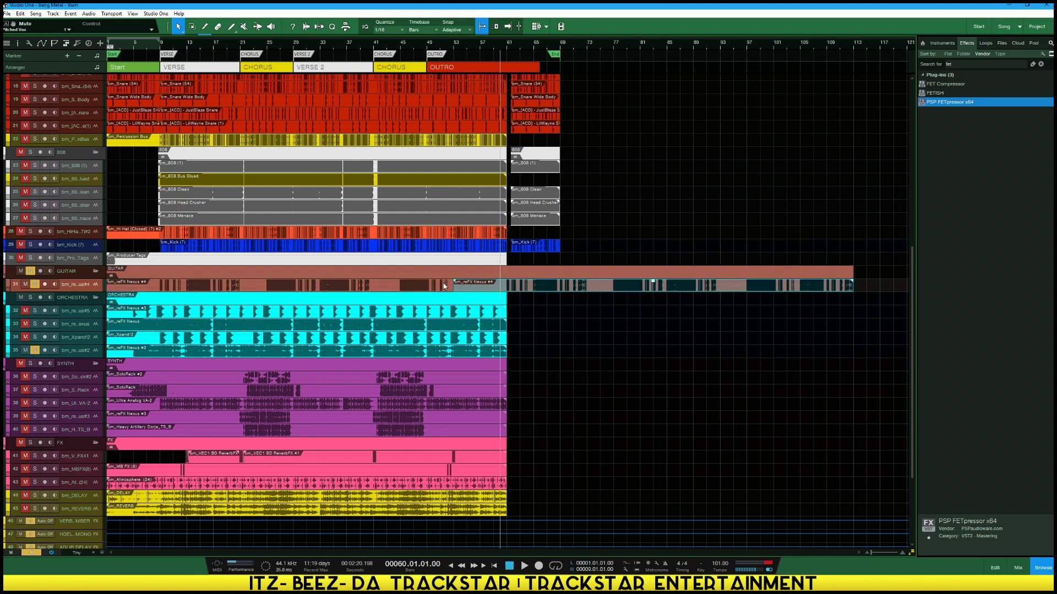
{"action": "left_click_drag", "start_coordinate": [451, 285], "coordinate": [517, 292]}
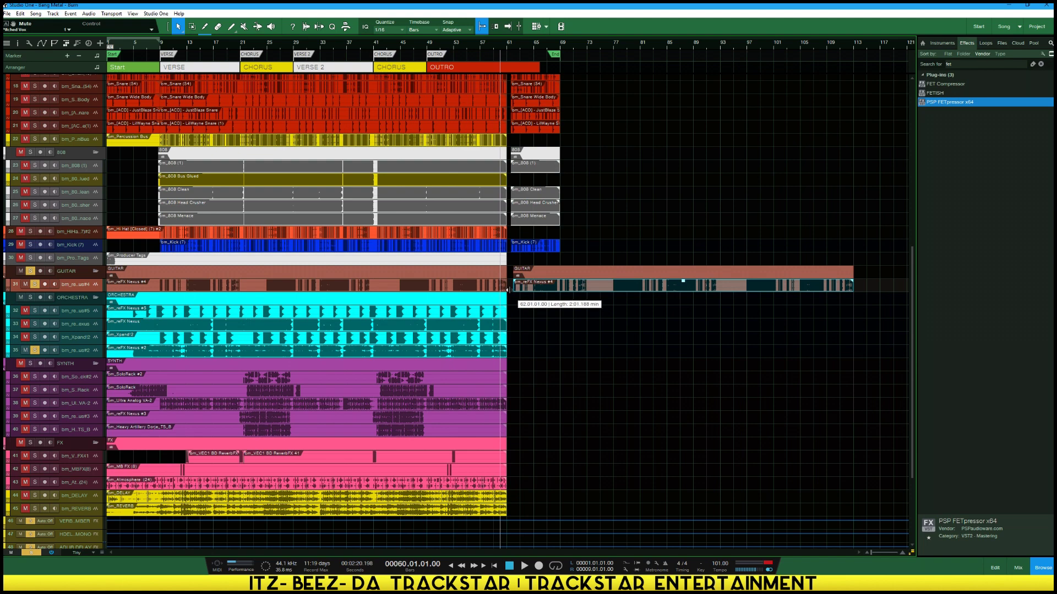
Play from about bar 60 to check where the guitar copy joins, and clear the solos
{"action": "left_click_drag", "start_coordinate": [507, 47], "coordinate": [522, 144]}
{"action": "key", "text": "space"}
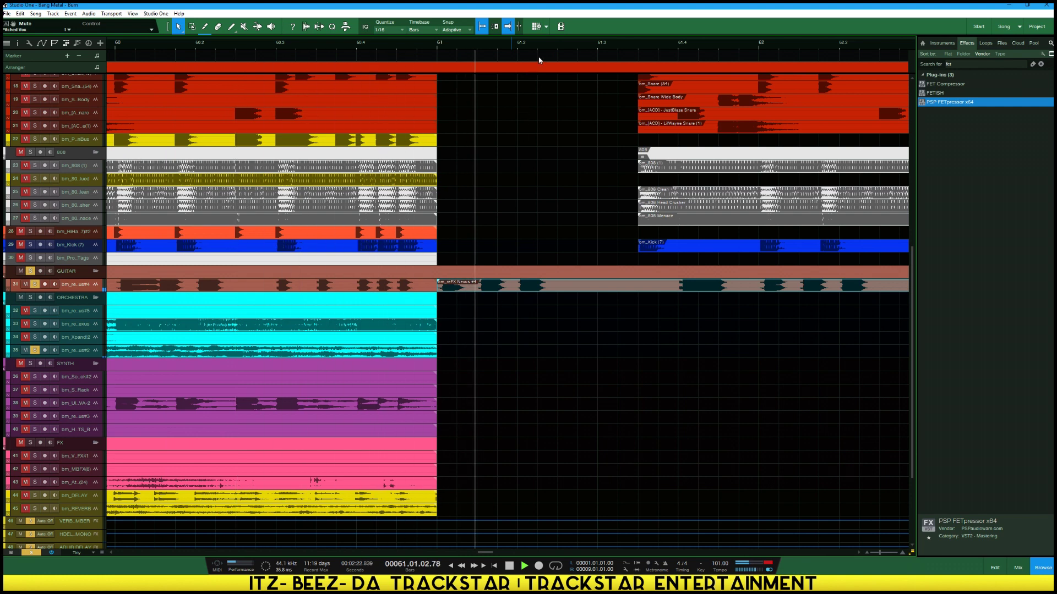
{"action": "key", "text": "space"}
{"action": "left_click", "coordinate": [38, 285]}
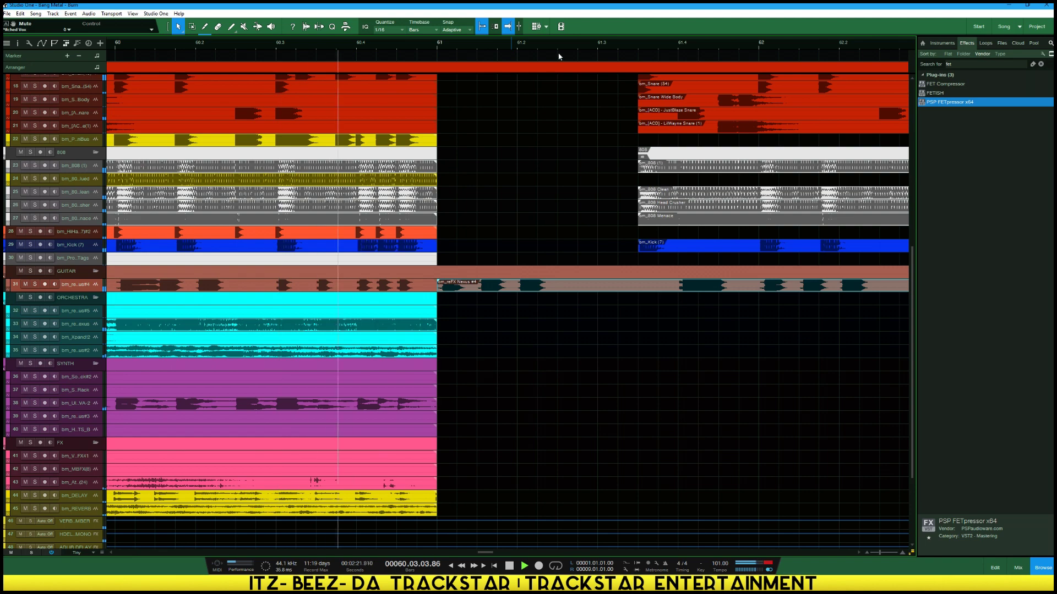
Shorten the copied guitar clip so it finishes at the End marker near bar 69
{"action": "scroll", "coordinate": [569, 51], "scroll_direction": "down", "scroll_amount": 3}
{"action": "scroll", "coordinate": [569, 50], "scroll_direction": "down", "scroll_amount": 3}
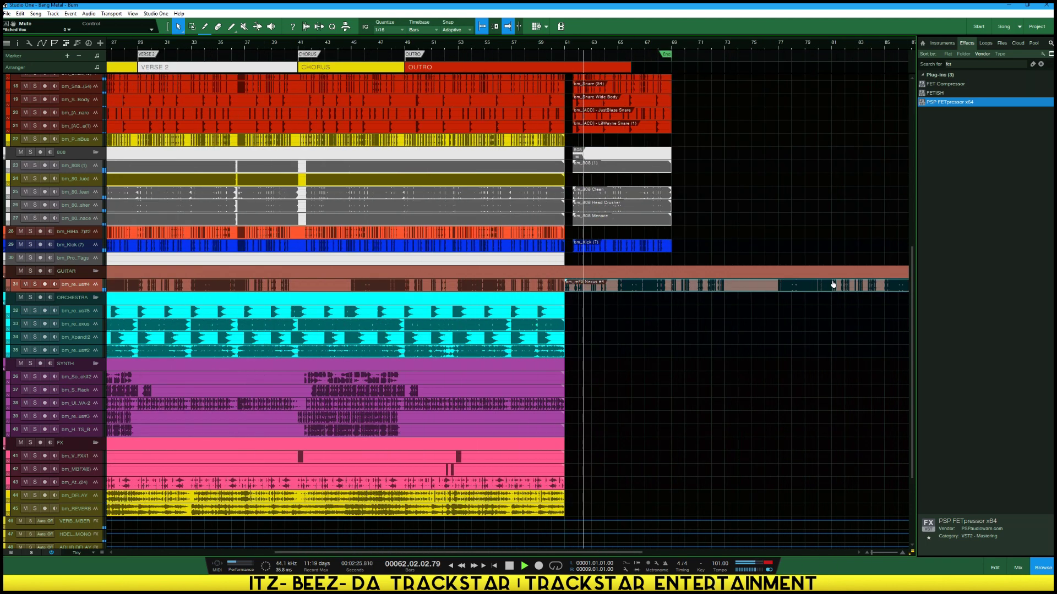
{"action": "scroll", "coordinate": [811, 228], "scroll_direction": "down", "scroll_amount": 2}
{"action": "left_click_drag", "start_coordinate": [853, 285], "coordinate": [562, 266]}
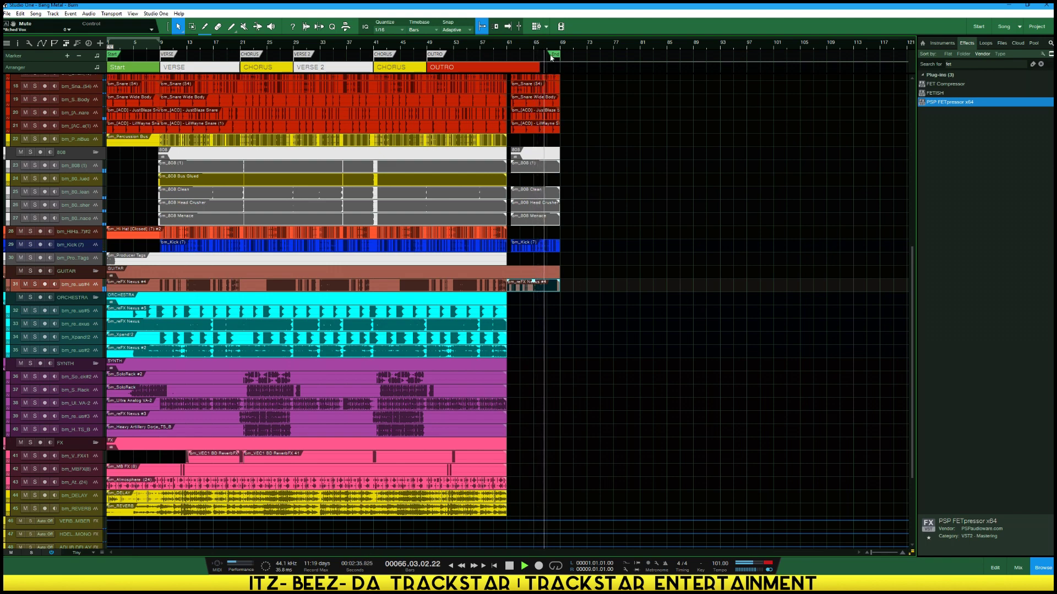
Check the extended outro across the tracks while it plays through to about bar 69, and stop playback
{"action": "scroll", "coordinate": [550, 57], "scroll_direction": "up", "scroll_amount": 2}
{"action": "scroll", "coordinate": [550, 56], "scroll_direction": "up", "scroll_amount": 1}
{"action": "scroll", "coordinate": [613, 273], "scroll_direction": "up", "scroll_amount": 4}
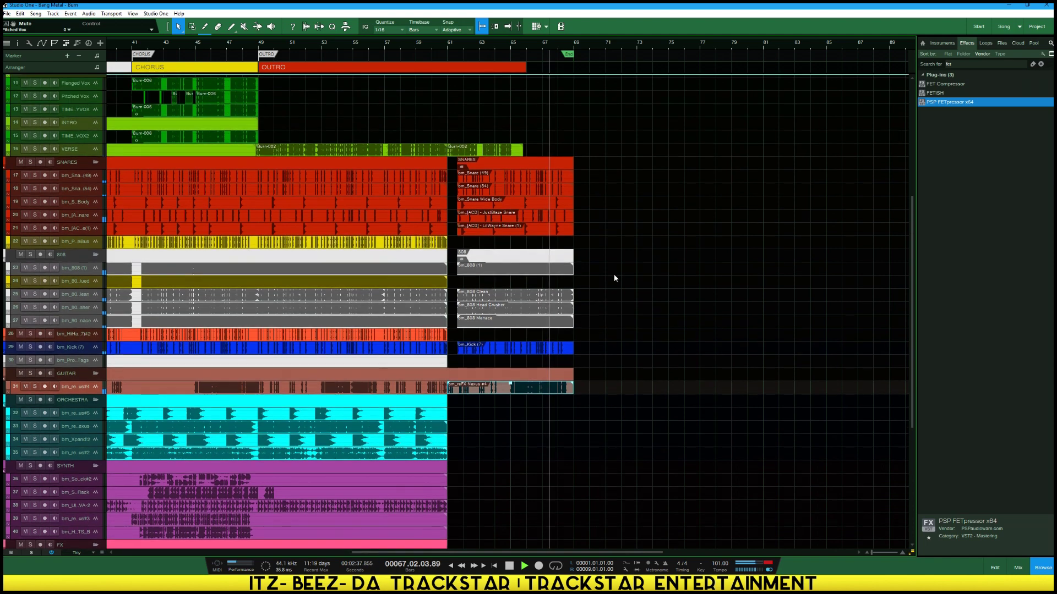
{"action": "scroll", "coordinate": [615, 277], "scroll_direction": "down", "scroll_amount": 3}
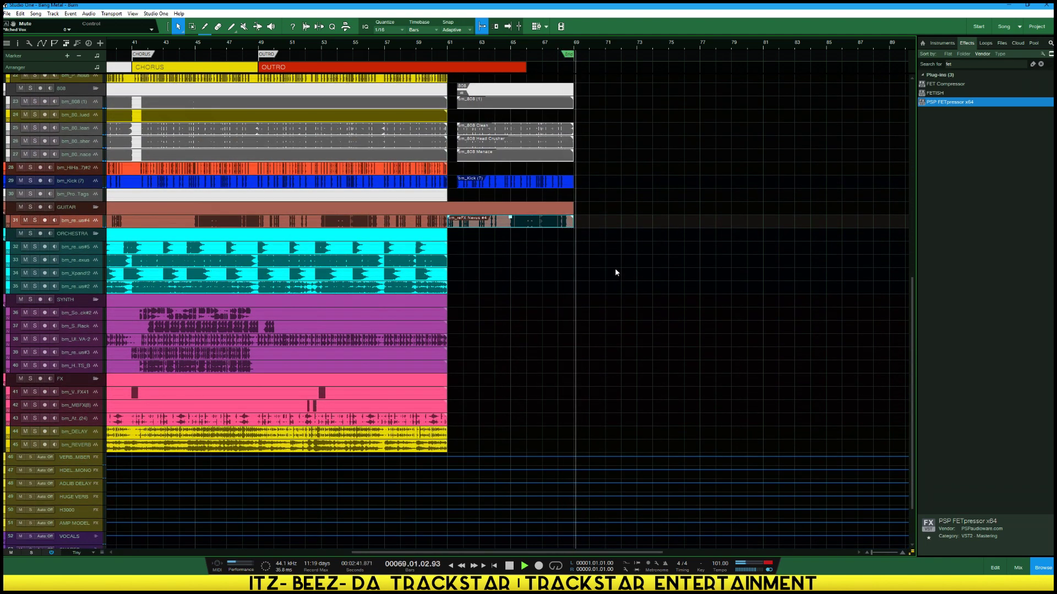
{"action": "key", "text": "space"}
Return to the start of the song, play it back, dismiss the External Devices window and show all tracks in a compact overview
{"action": "key", "text": "shift+b"}
{"action": "key", "text": "comma"}
{"action": "key", "text": "space"}
{"action": "key", "text": "Caps_Lock"}
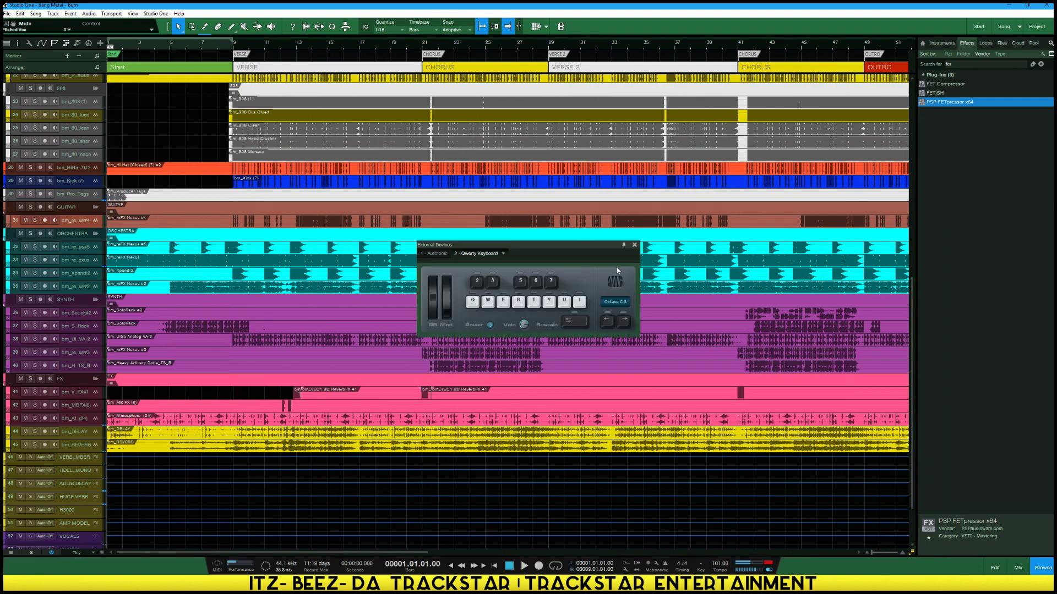
{"action": "left_click", "coordinate": [628, 246]}
{"action": "scroll", "coordinate": [631, 245], "scroll_direction": "down", "scroll_amount": 3}
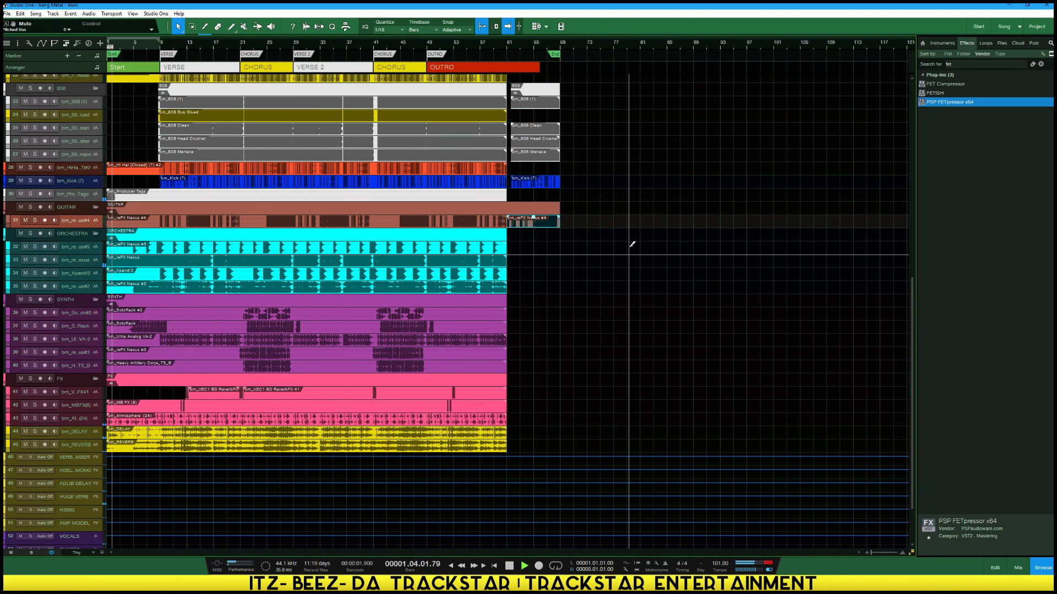
{"action": "scroll", "coordinate": [293, 361], "scroll_direction": "up", "scroll_amount": 2}
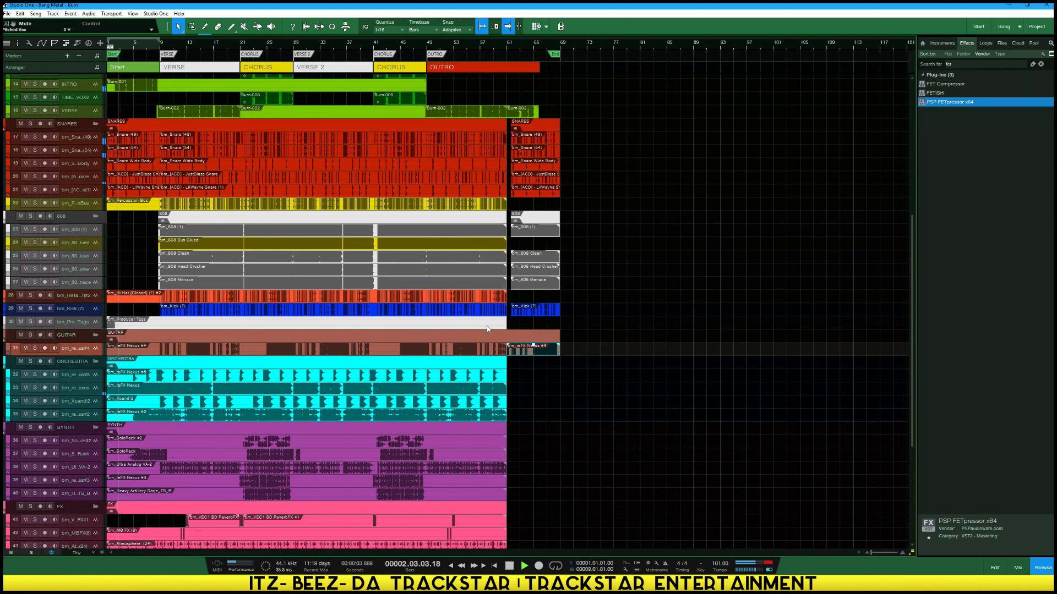
{"action": "scroll", "coordinate": [667, 300], "scroll_direction": "down", "scroll_amount": 2}
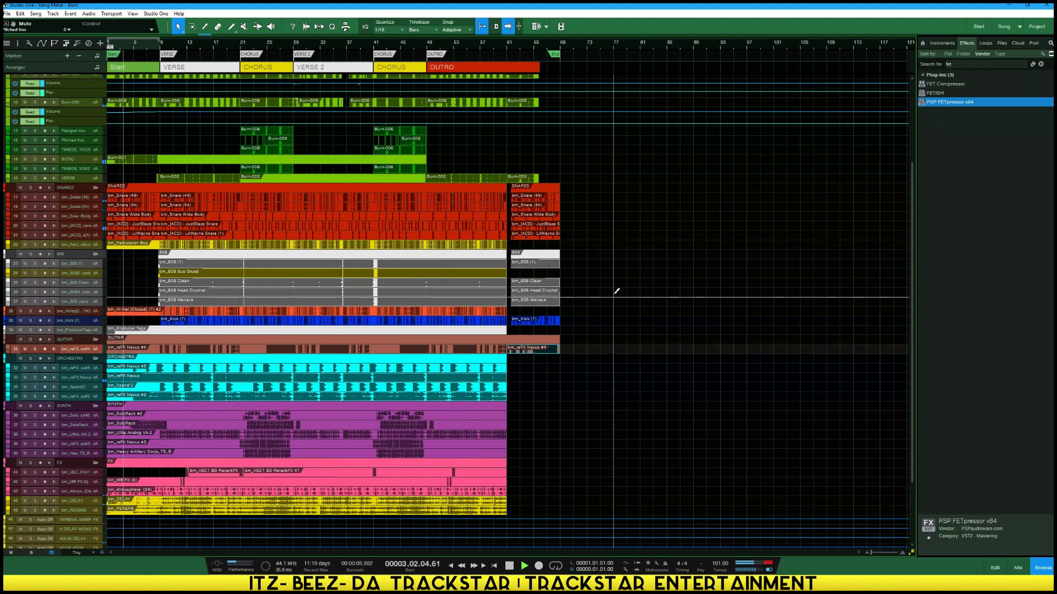
{"action": "key", "text": "shift+w"}
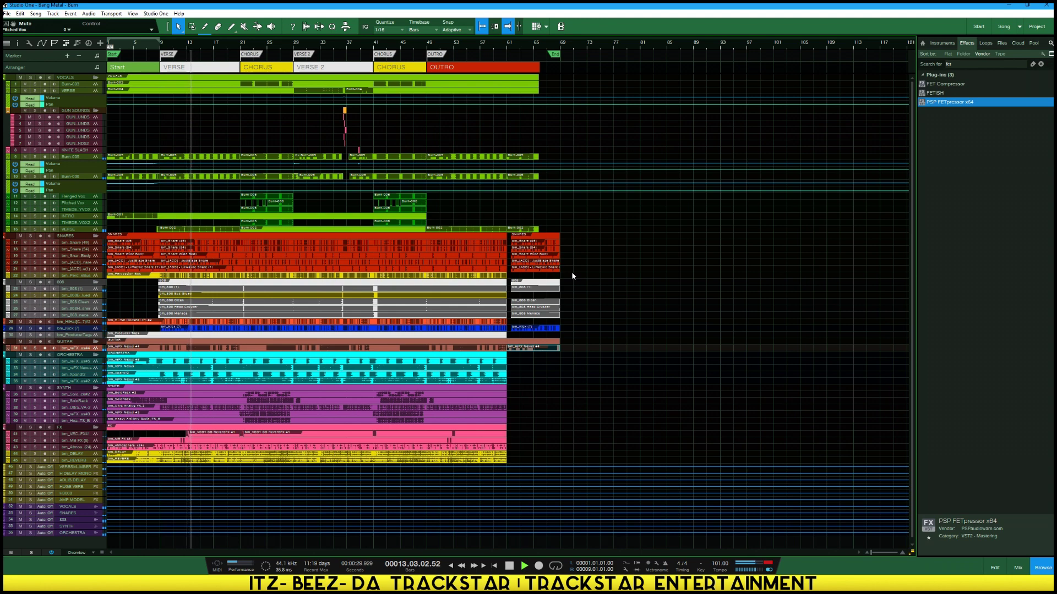
Show the mixer and open the Dorrough loudness meter on the Main output to monitor the mix level
{"action": "key", "text": "F3"}
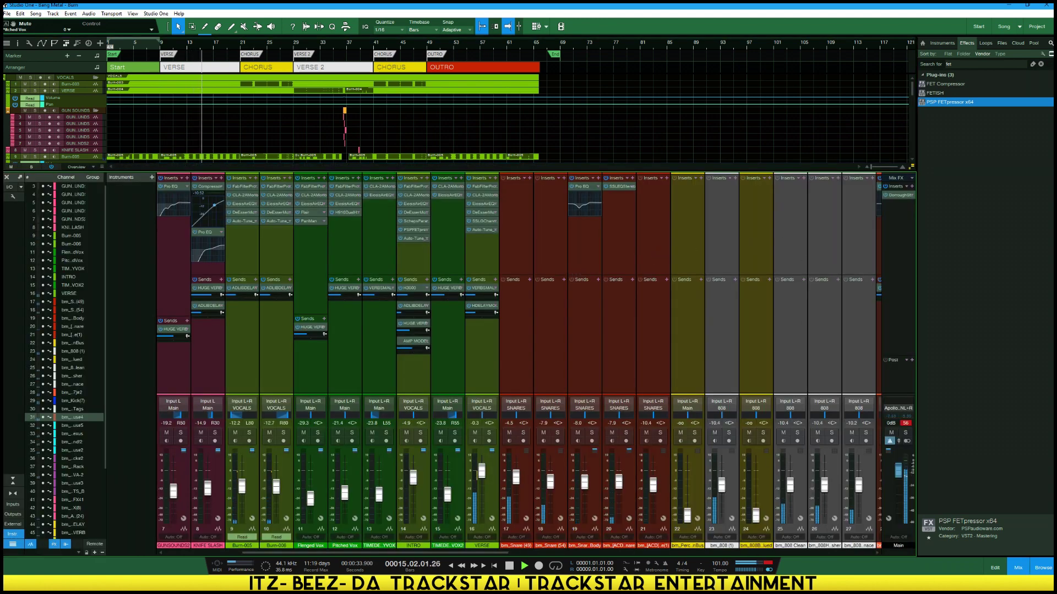
{"action": "left_click_drag", "start_coordinate": [500, 553], "coordinate": [865, 543]}
{"action": "left_click", "coordinate": [903, 311]}
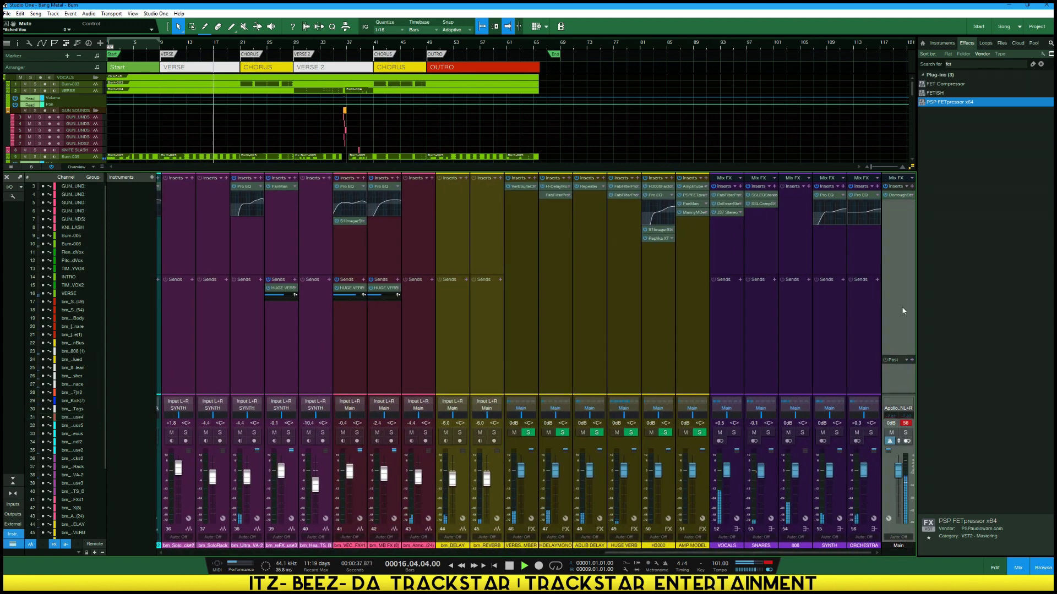
{"action": "left_click", "coordinate": [893, 195]}
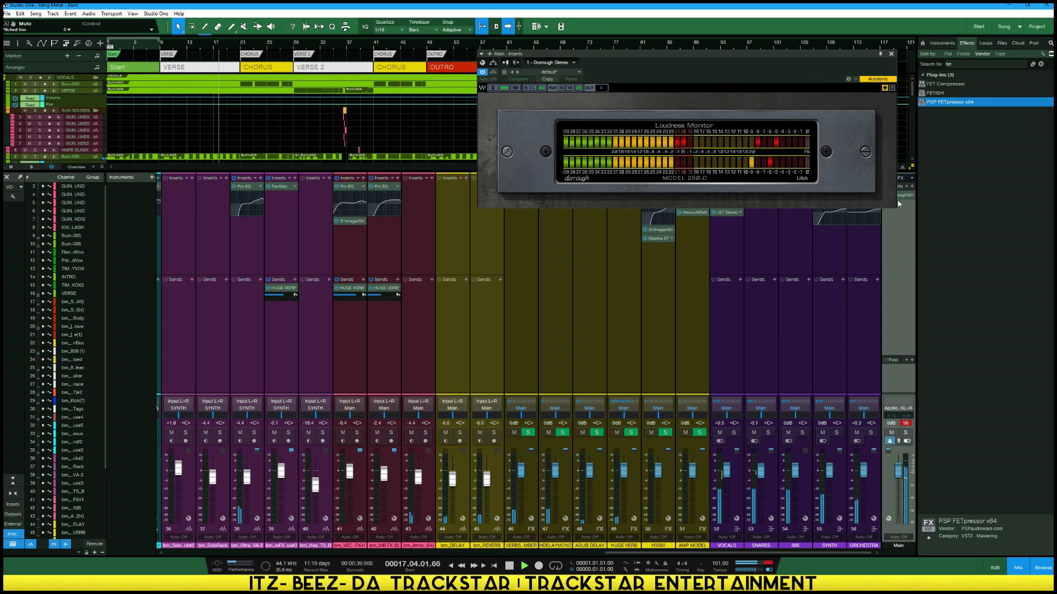
{"action": "left_click_drag", "start_coordinate": [795, 52], "coordinate": [572, 119]}
{"action": "left_click", "coordinate": [965, 64]}
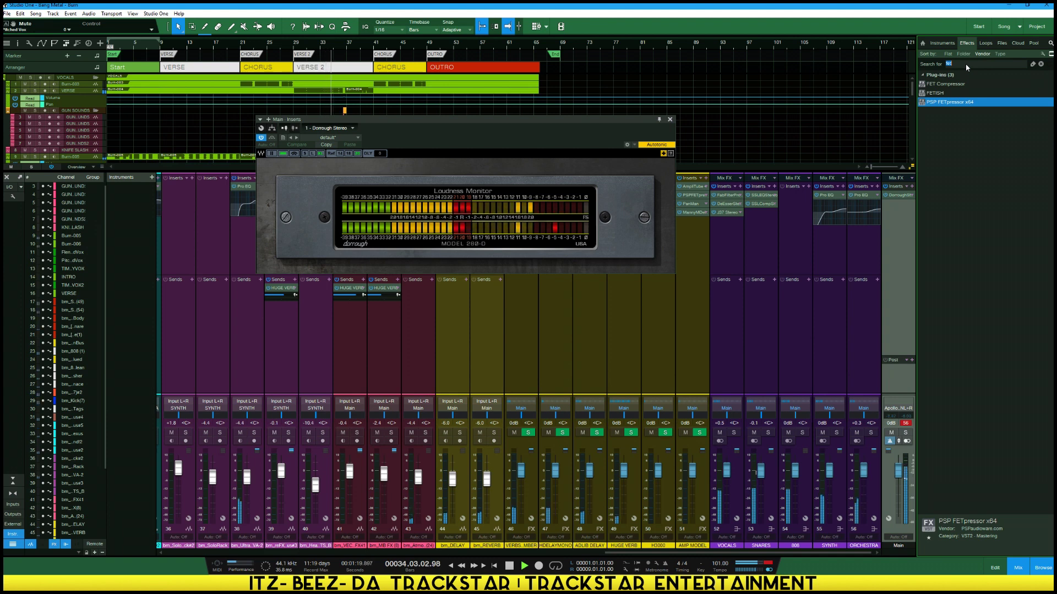
Set the DeEsser threshold on the VOCALS bus to about -24 dB and close the plug-in
{"action": "left_click", "coordinate": [732, 231]}
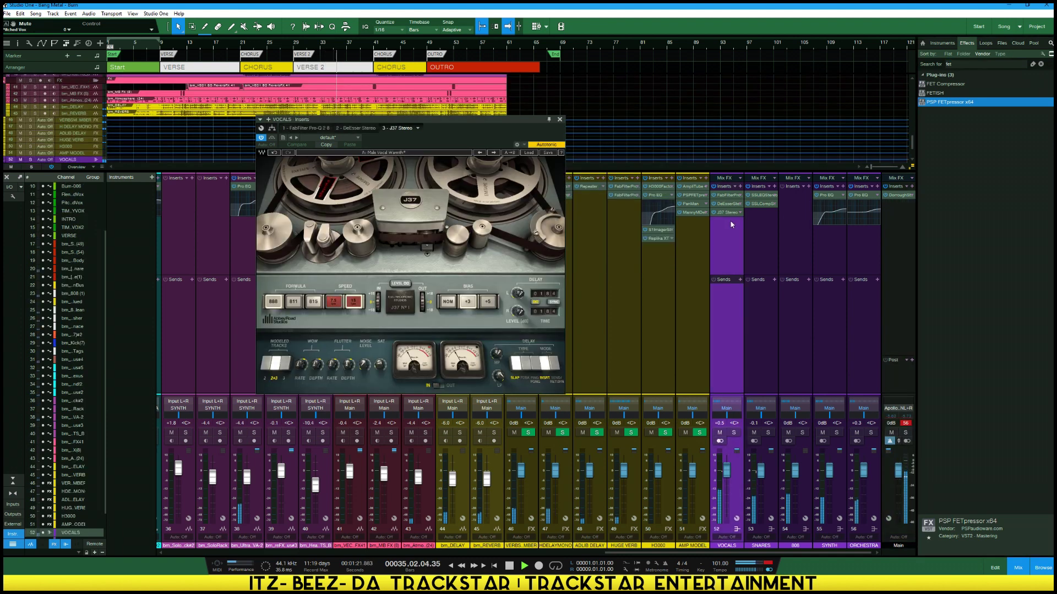
{"action": "left_click", "coordinate": [723, 204]}
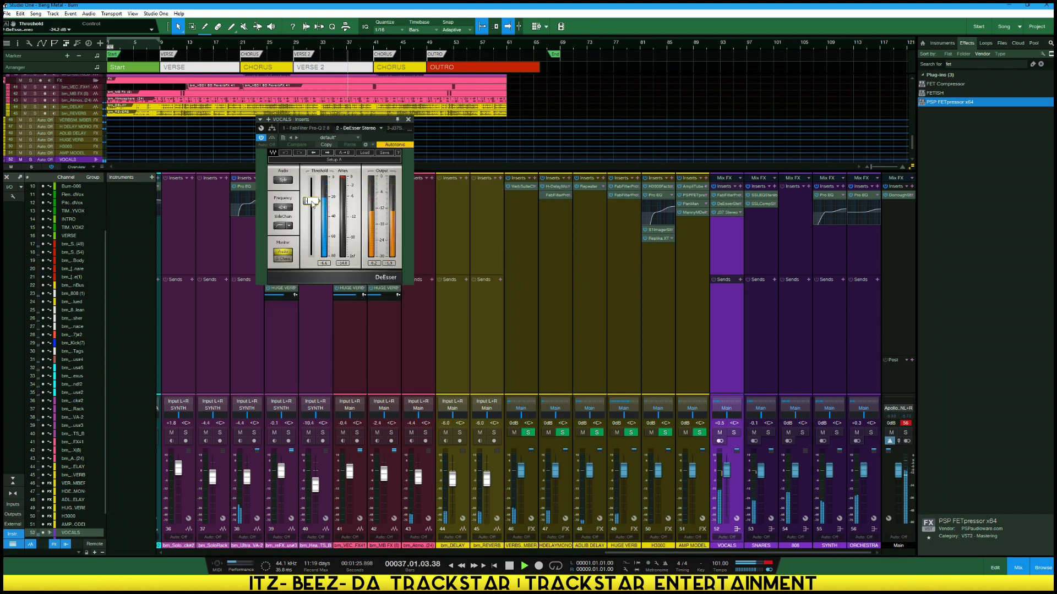
{"action": "left_click_drag", "start_coordinate": [312, 201], "coordinate": [314, 205]}
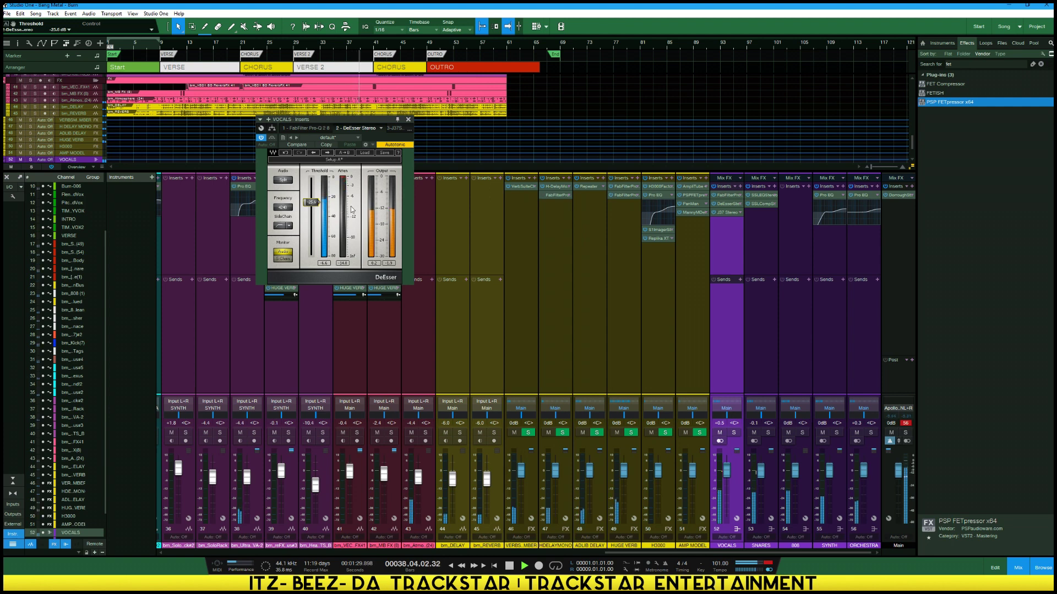
{"action": "left_click", "coordinate": [409, 119]}
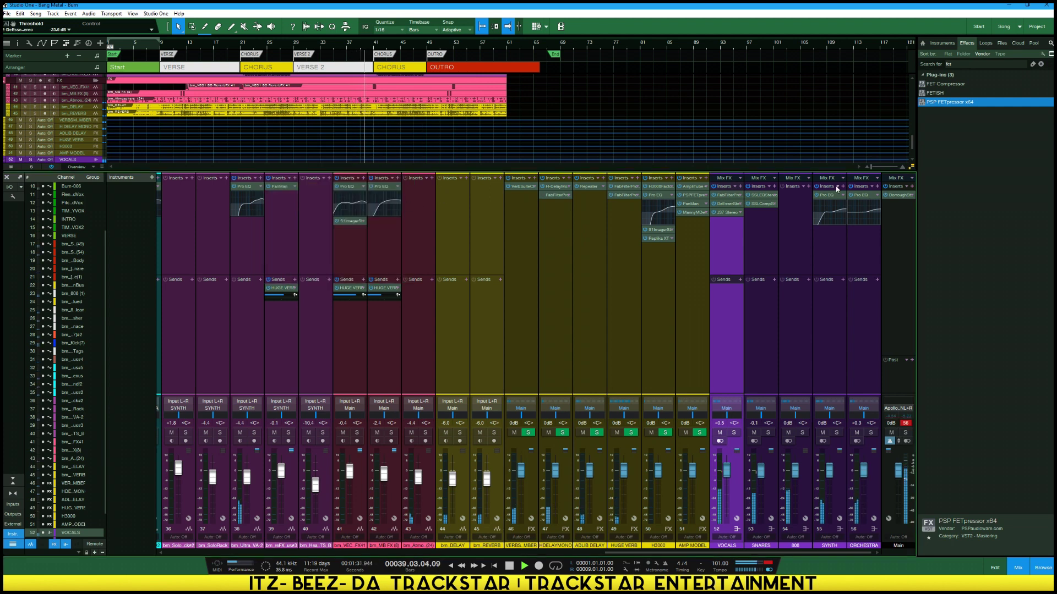
Find FabFilter Pro-Q 2 with the search term "pro", insert it on the Main output and load the Master Filter preset
{"action": "left_click", "coordinate": [906, 210]}
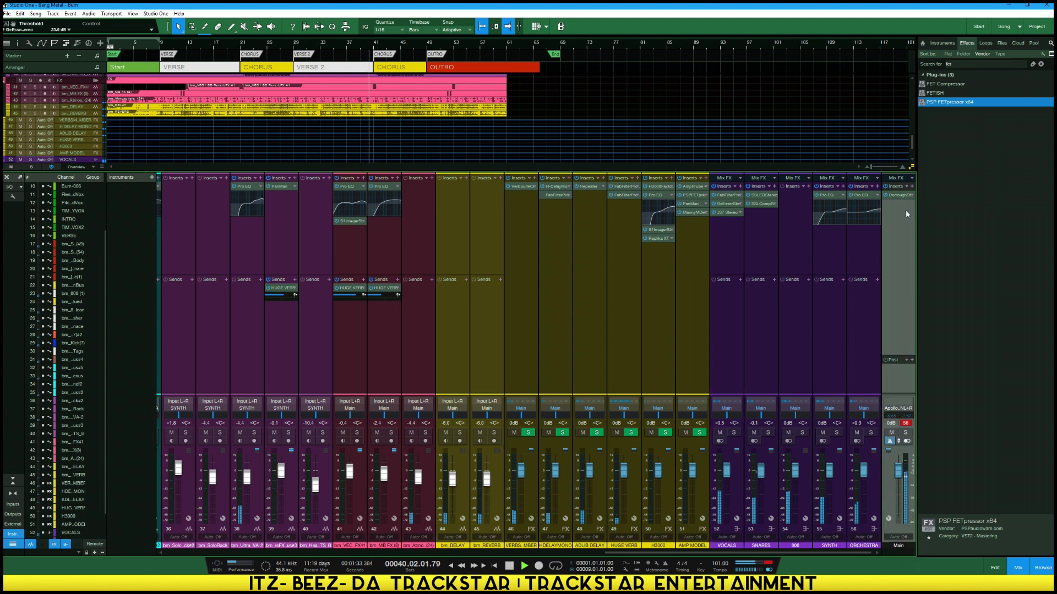
{"action": "left_click", "coordinate": [959, 64]}
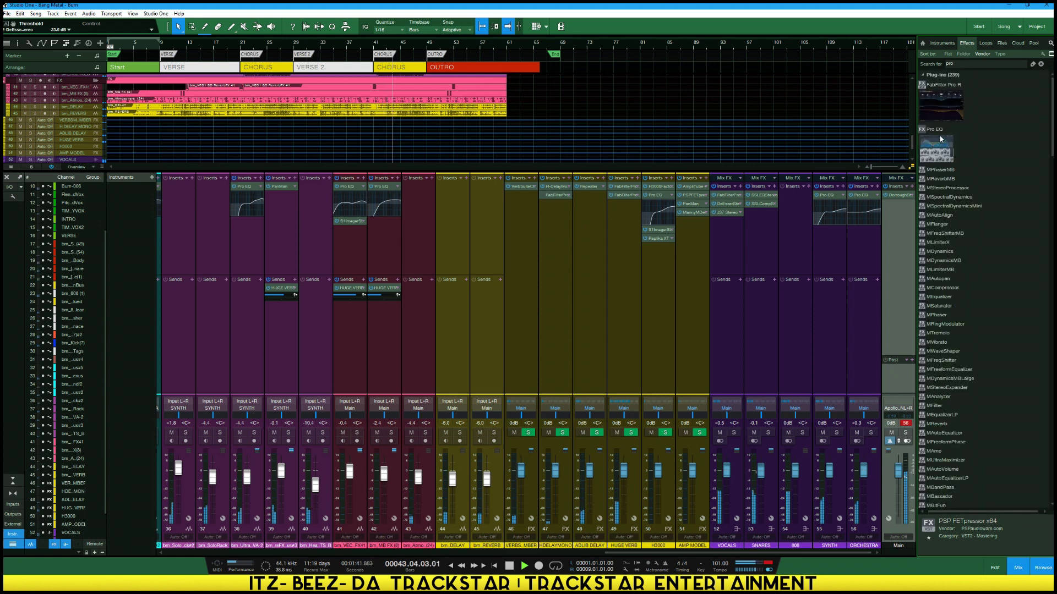
{"action": "scroll", "coordinate": [964, 167], "scroll_direction": "down", "scroll_amount": 15}
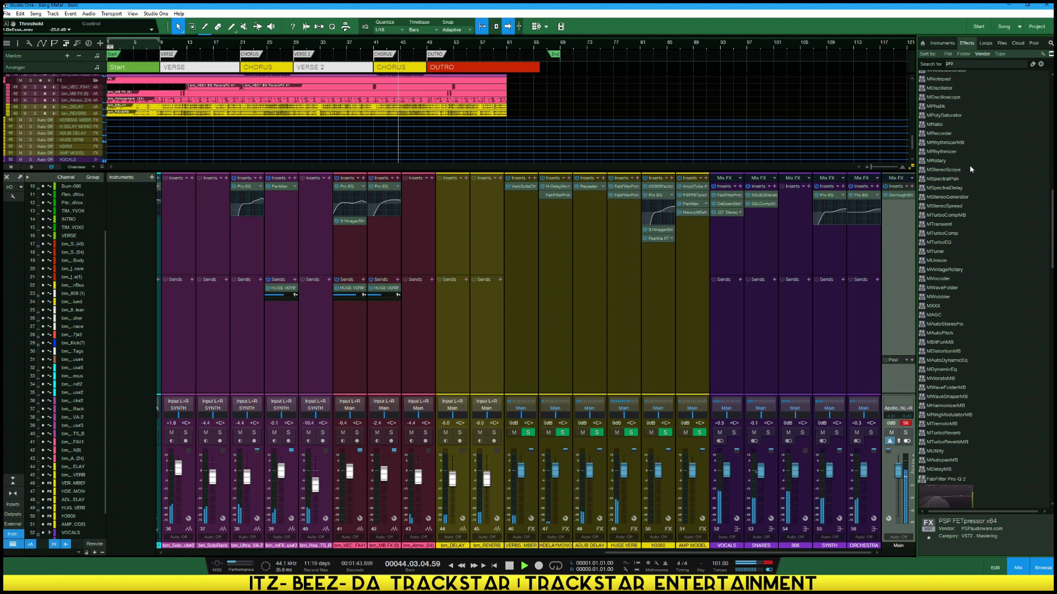
{"action": "scroll", "coordinate": [971, 170], "scroll_direction": "down", "scroll_amount": 10}
{"action": "left_click_drag", "start_coordinate": [938, 247], "coordinate": [903, 228]}
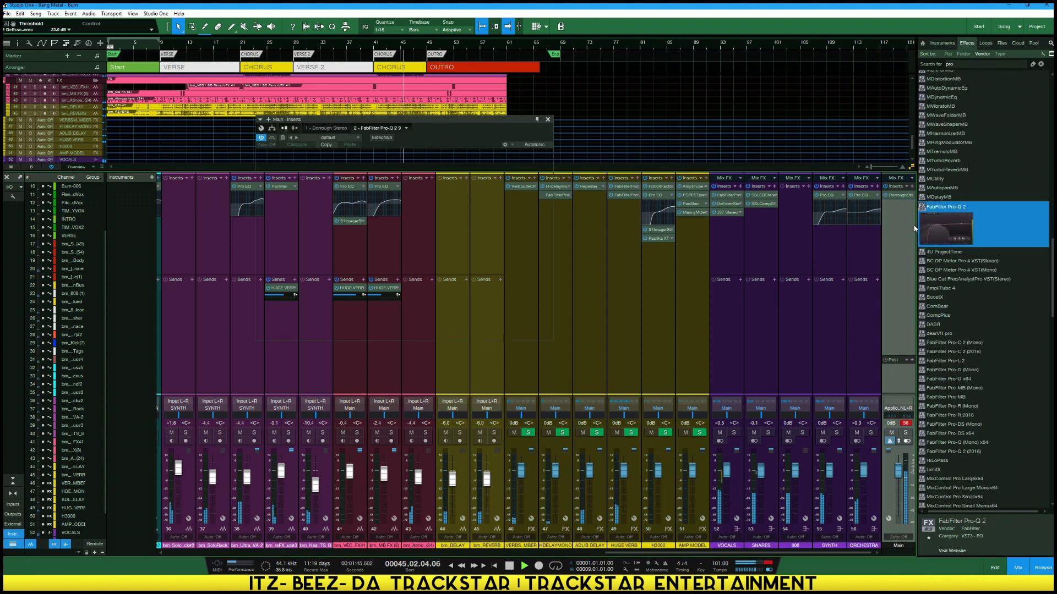
{"action": "left_click", "coordinate": [477, 157]}
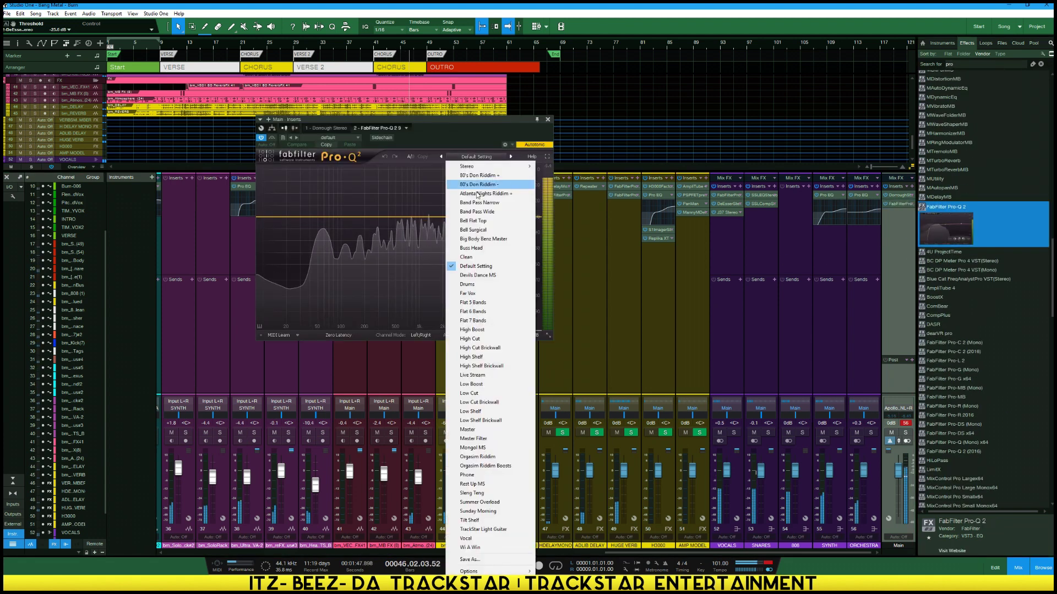
{"action": "left_click", "coordinate": [477, 439]}
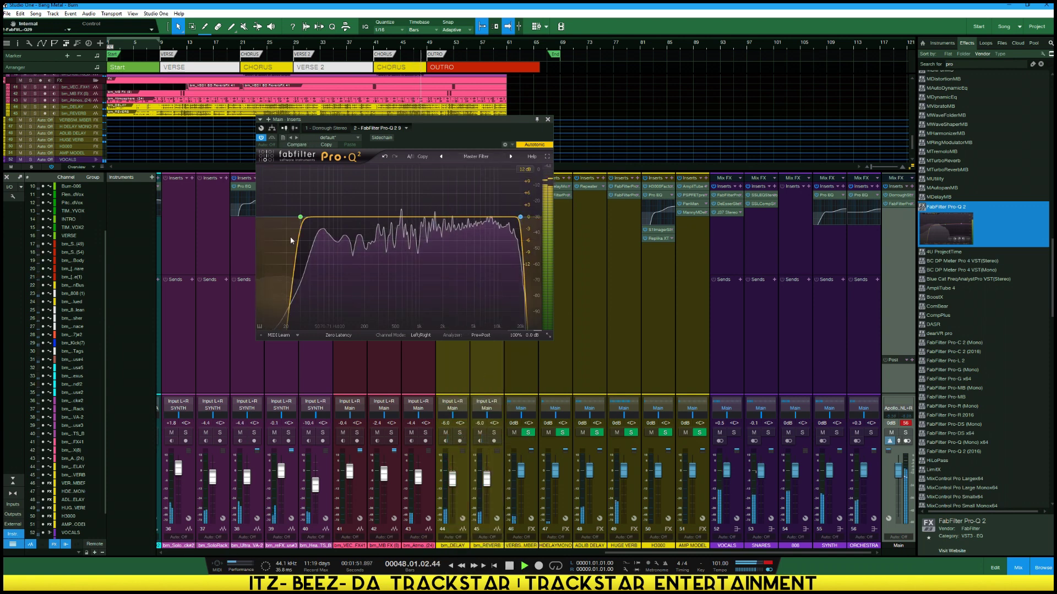
Set the slope of the Pro-Q 2 high-cut band to 24 dB/oct and close the plug-in
{"action": "left_click", "coordinate": [519, 217]}
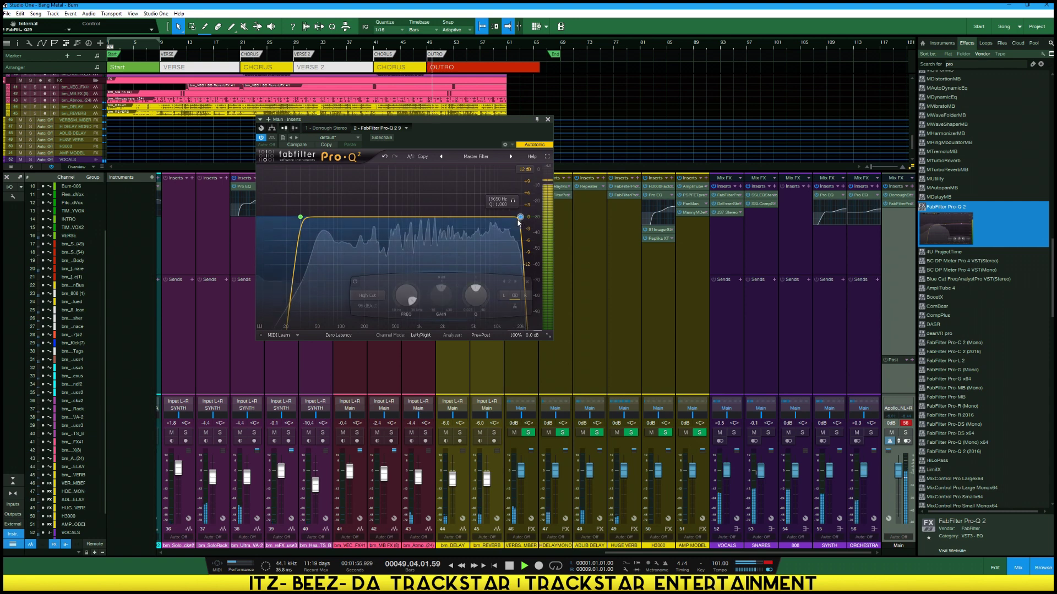
{"action": "left_click", "coordinate": [366, 307]}
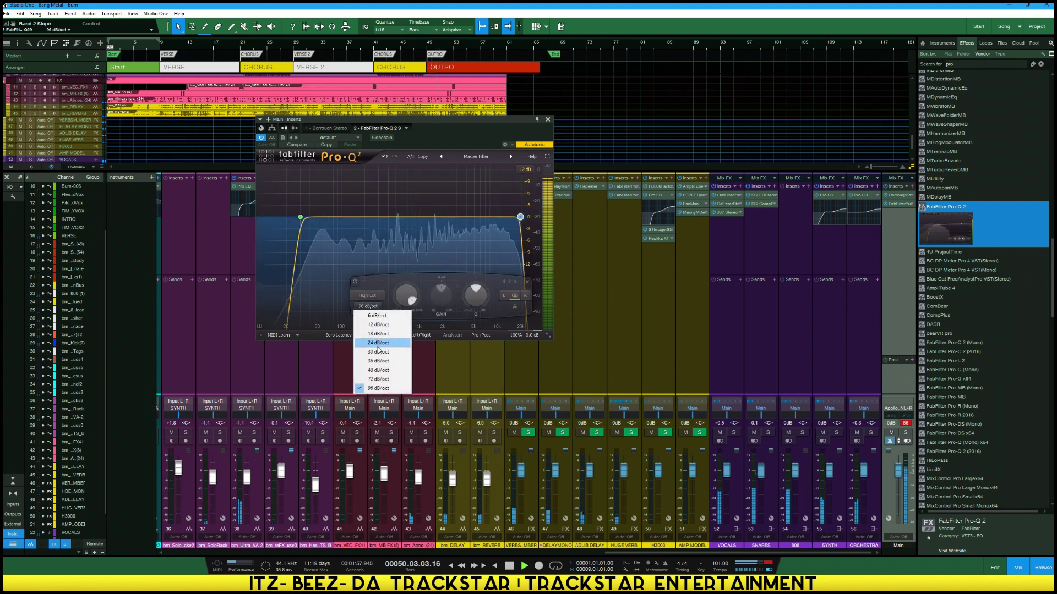
{"action": "left_click", "coordinate": [380, 342]}
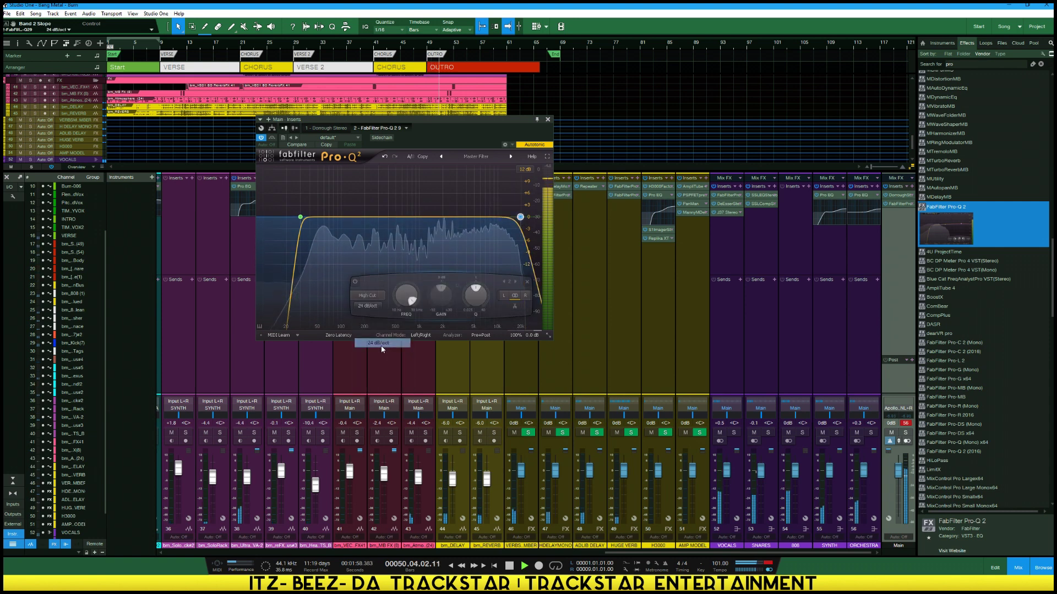
{"action": "left_click", "coordinate": [547, 119]}
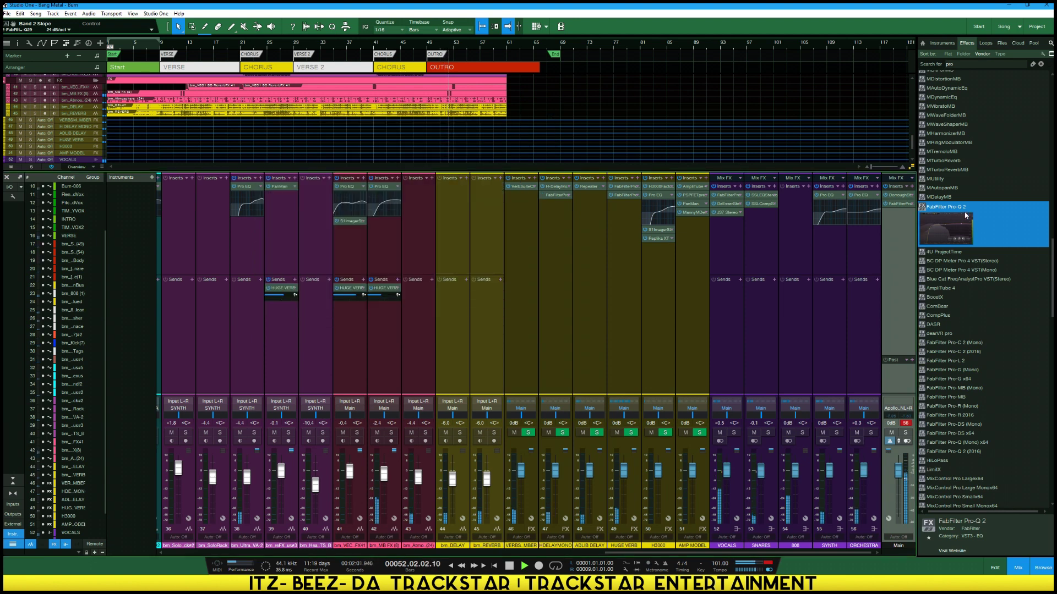
Find SSLComp Stereo with the search term "sslc", insert it on the Main output and move the Dorrough meter to the end of the insert chain
{"action": "left_click", "coordinate": [969, 69]}
{"action": "type", "text": "sslc"}
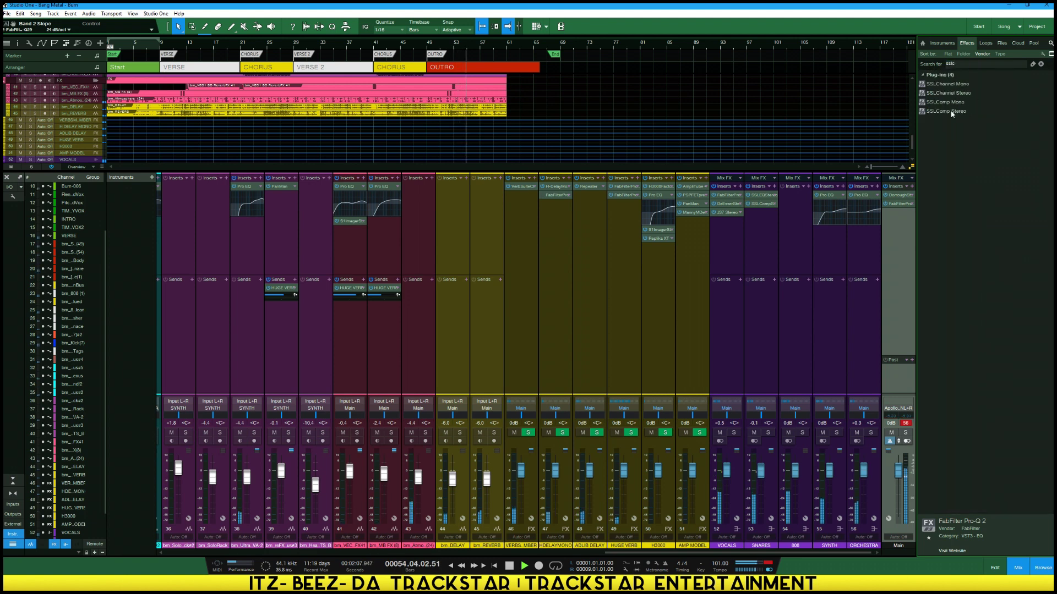
{"action": "left_click_drag", "start_coordinate": [952, 114], "coordinate": [904, 243]}
{"action": "left_click", "coordinate": [361, 252]}
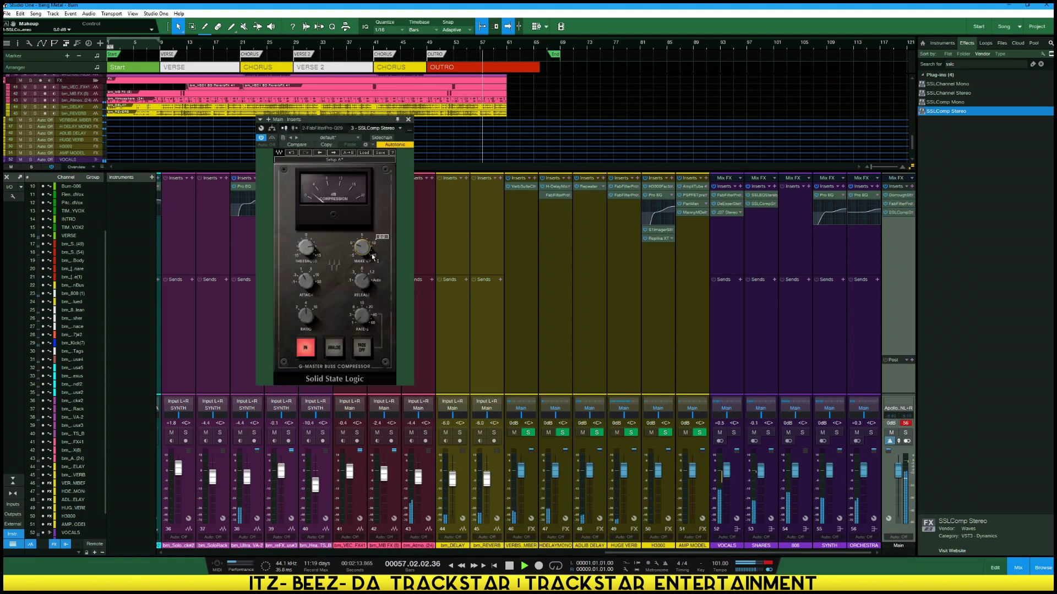
{"action": "left_click_drag", "start_coordinate": [349, 130], "coordinate": [698, 153]}
{"action": "mouse_move", "coordinate": [896, 200]}
{"action": "left_mouse_down"}
{"action": "mouse_move", "coordinate": [899, 237]}
{"action": "mouse_move", "coordinate": [898, 215]}
{"action": "left_mouse_up"}
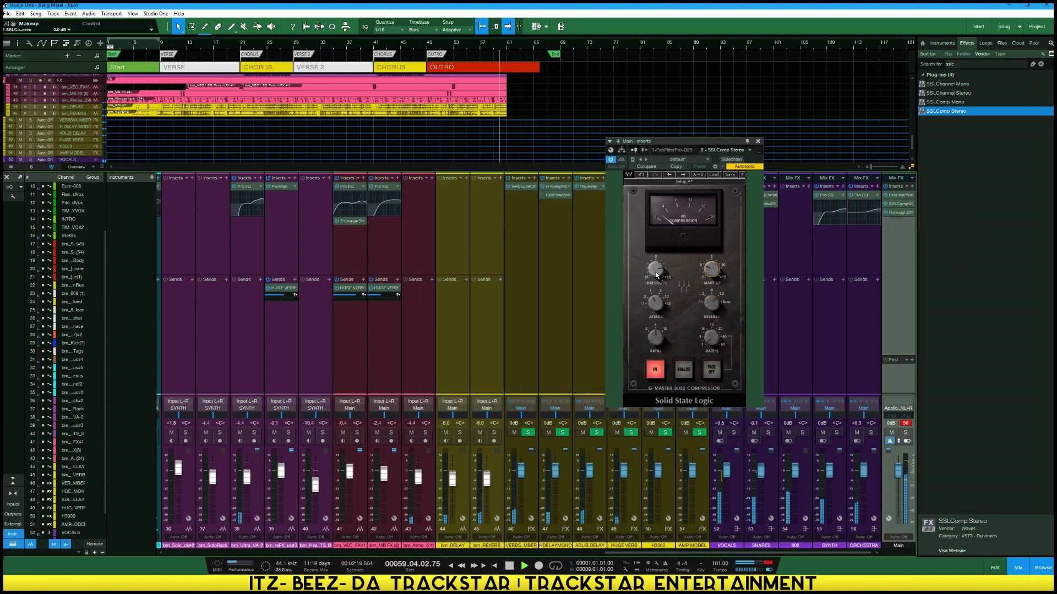
Switch on analog mode in the Main output's SSL compressor and adjust its threshold
{"action": "mouse_move", "coordinate": [656, 300]}
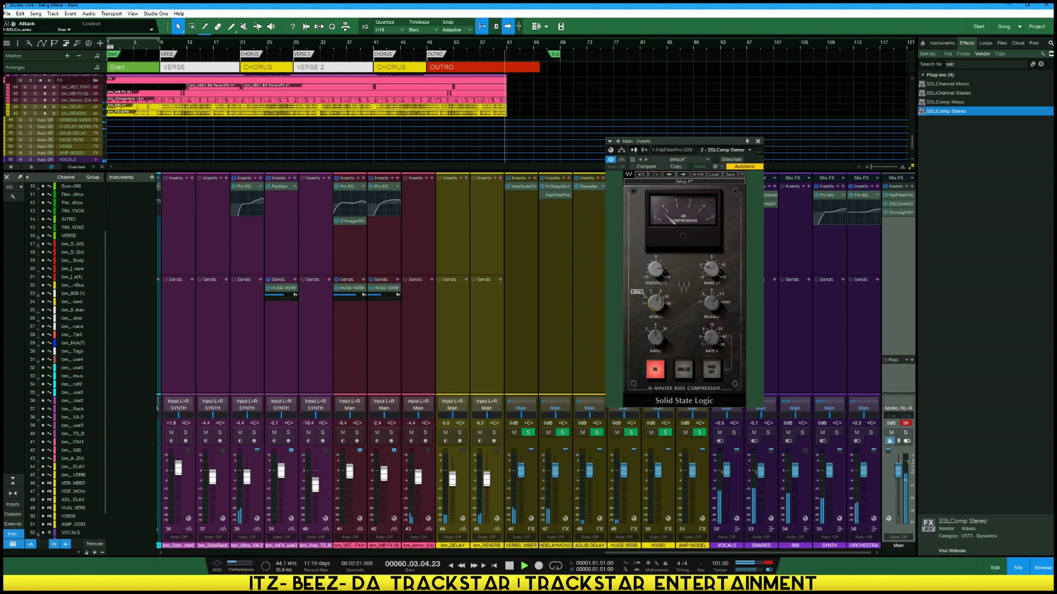
{"action": "left_click", "coordinate": [684, 370]}
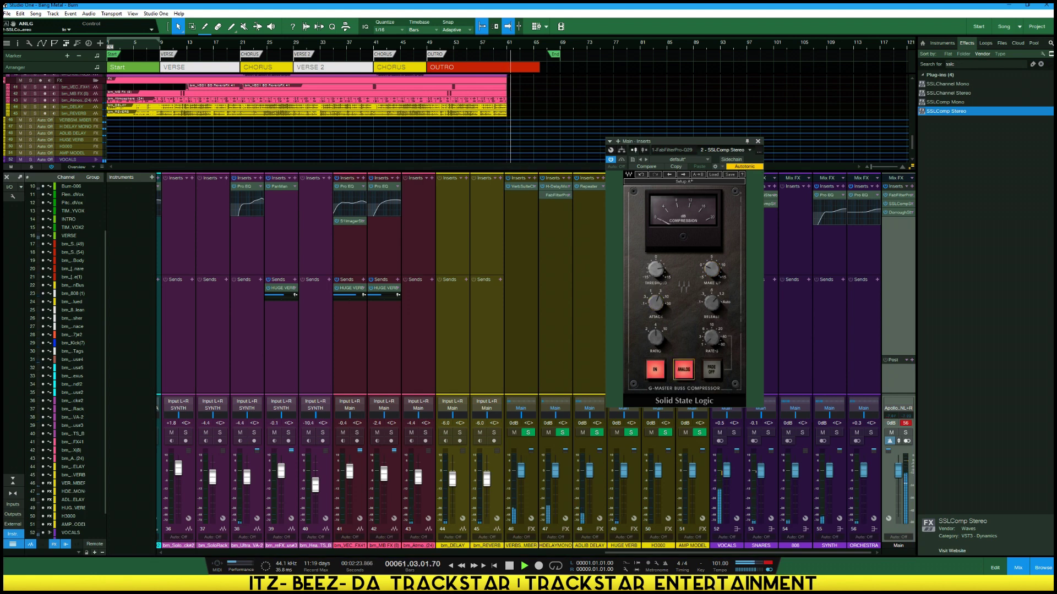
{"action": "mouse_move", "coordinate": [655, 269]}
{"action": "left_click_drag", "start_coordinate": [655, 269], "coordinate": [655, 272]}
{"action": "scroll", "coordinate": [655, 269], "scroll_direction": "down", "scroll_amount": 1}
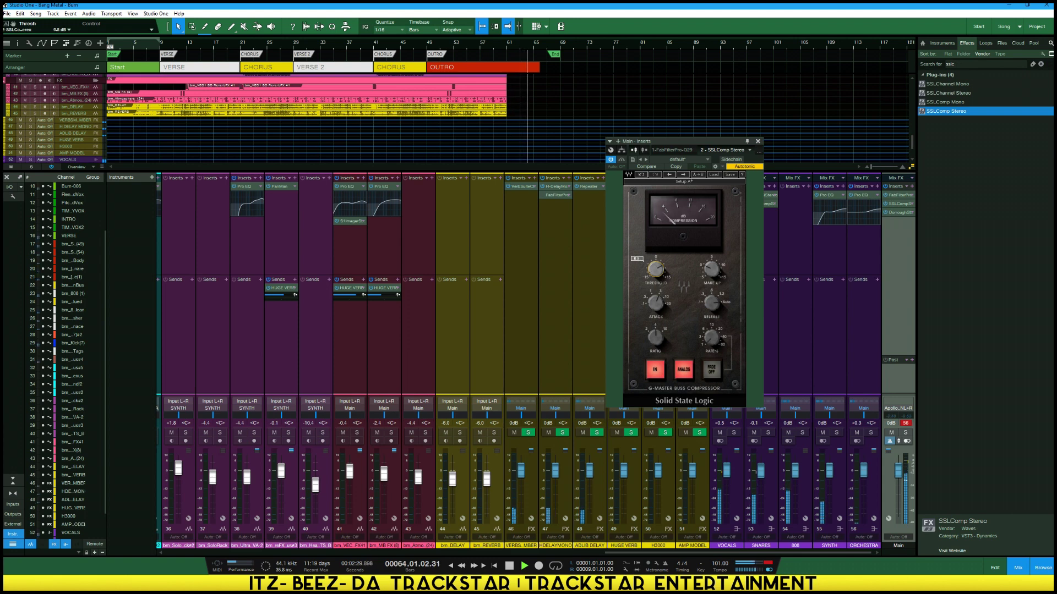
{"action": "scroll", "coordinate": [655, 269], "scroll_direction": "up", "scroll_amount": 1}
Set the SSL compressor's make-up gain to 2.2 dB, play the song from the start and close the plug-in
{"action": "double_click", "coordinate": [710, 275]}
{"action": "type", "text": "2..2"}
{"action": "key", "text": "Return"}
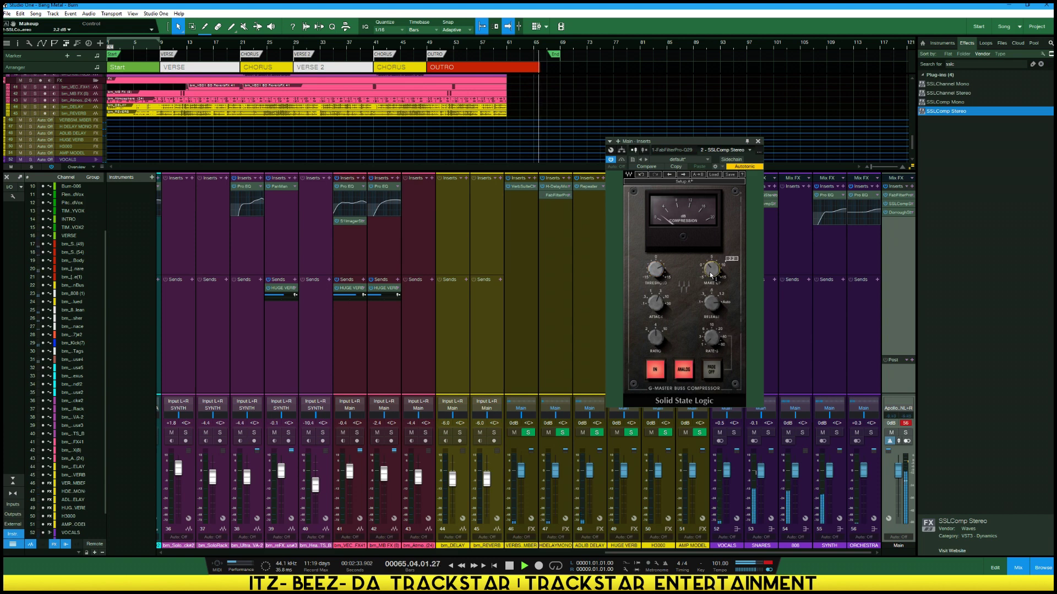
{"action": "key", "text": "comma"}
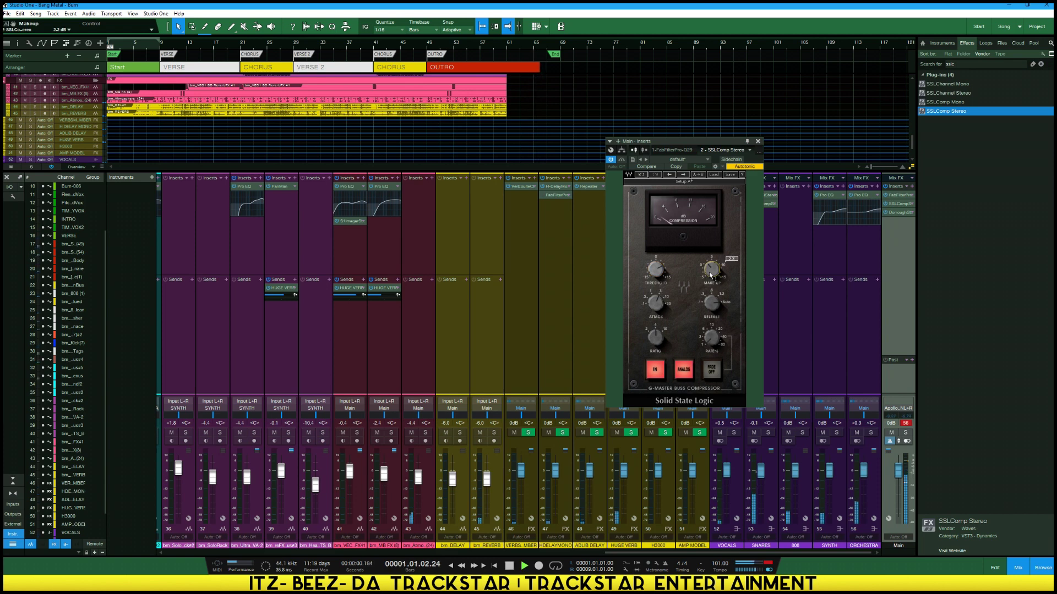
{"action": "key", "text": "Home"}
{"action": "key", "text": "shift+n"}
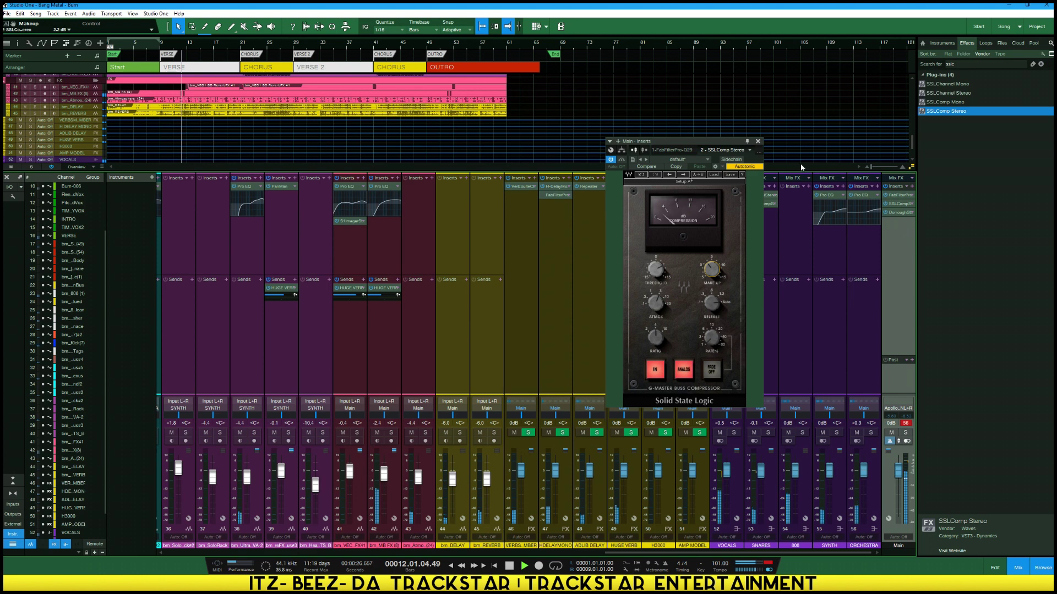
{"action": "left_click", "coordinate": [757, 141]}
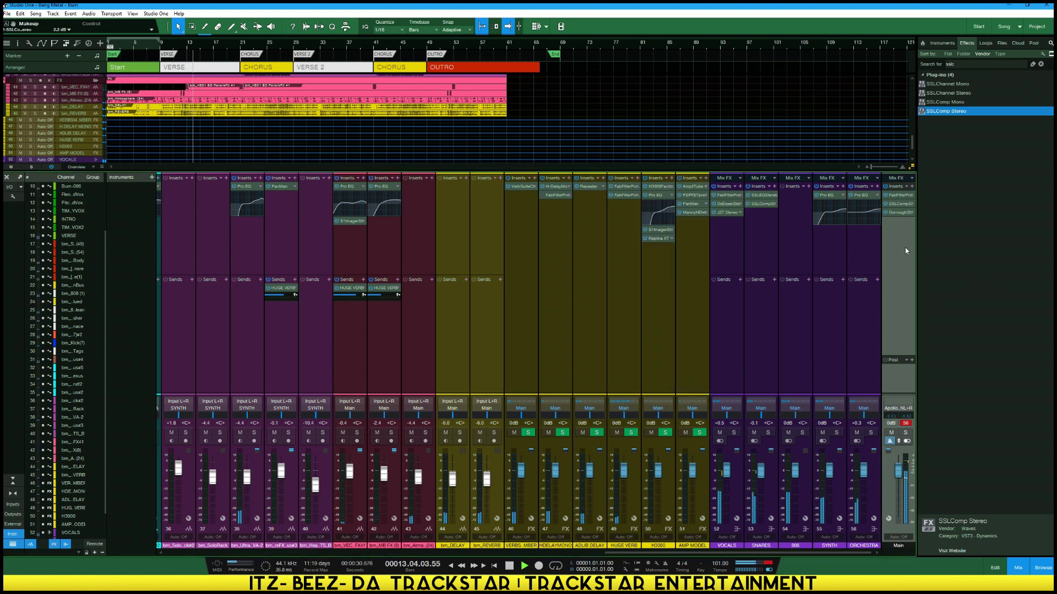
Reset the Main output's clip indicator and check its Dorrough meter and SSLComp Stereo inserts during playback
{"action": "left_click", "coordinate": [907, 425]}
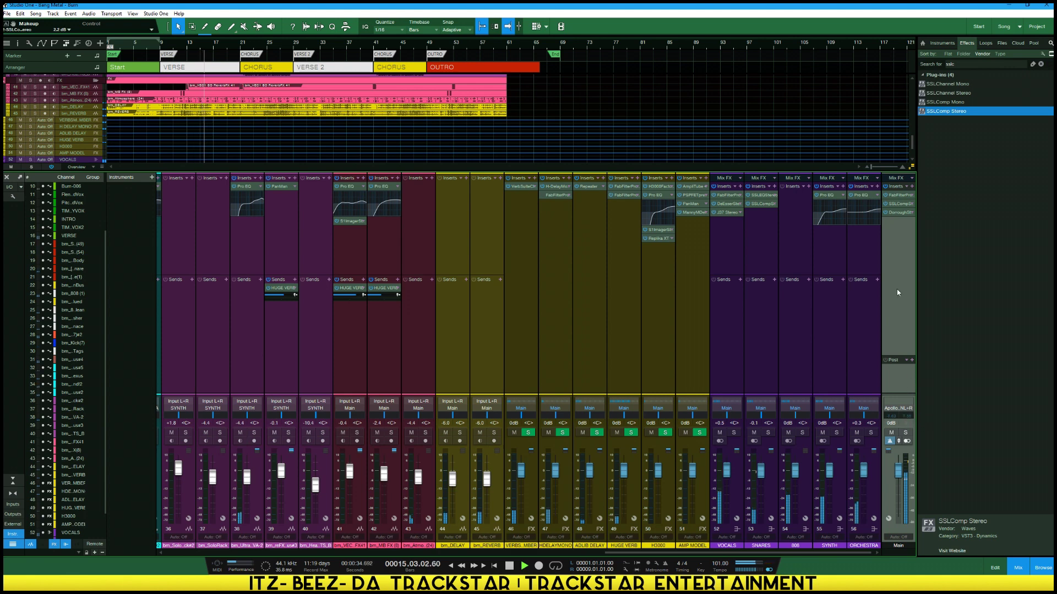
{"action": "left_click", "coordinate": [900, 214]}
{"action": "left_click", "coordinate": [898, 205]}
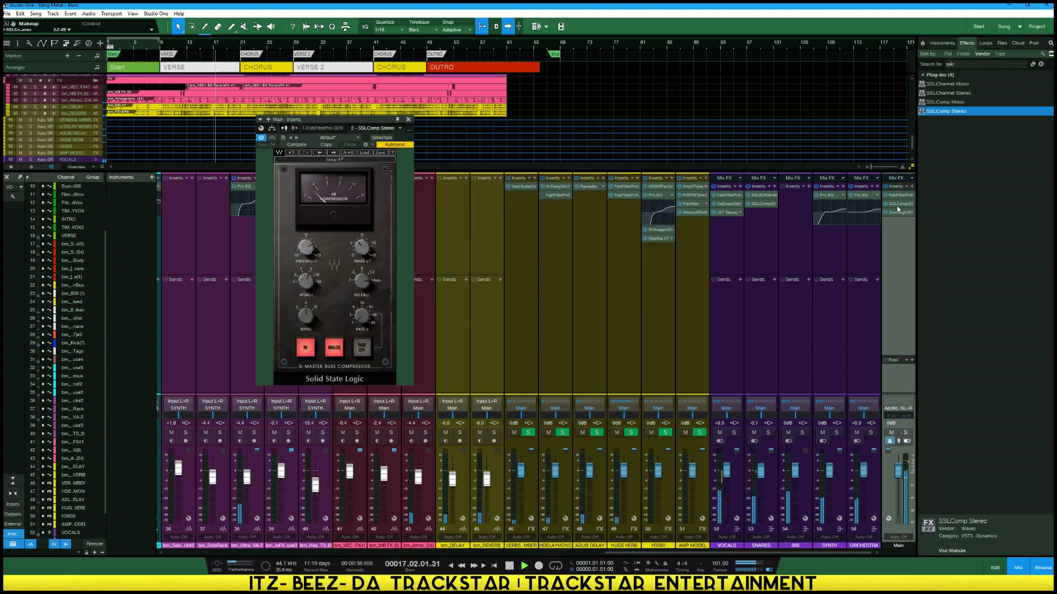
{"action": "left_click", "coordinate": [902, 213]}
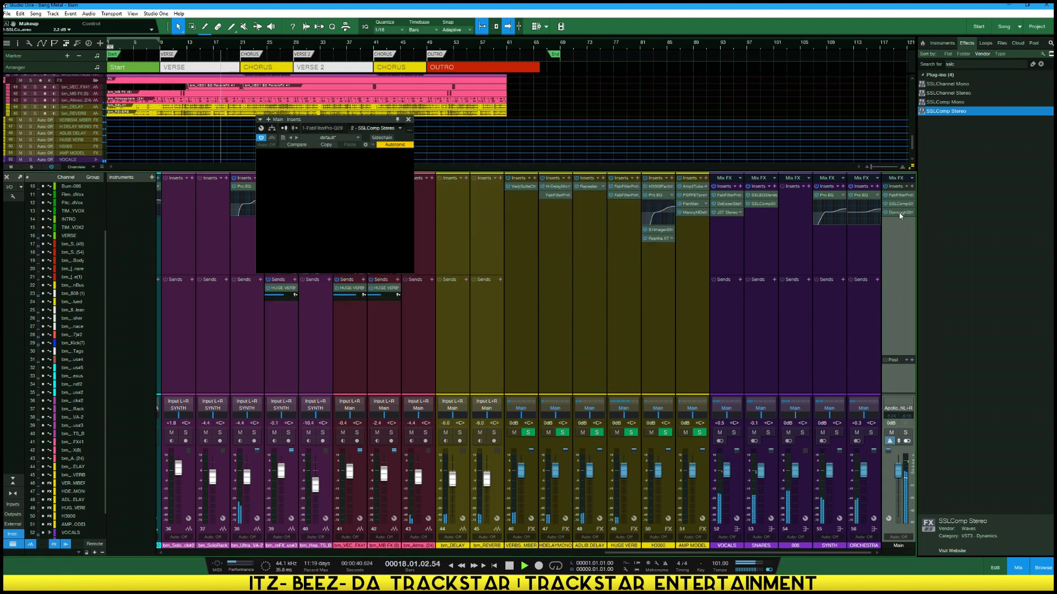
{"action": "left_click", "coordinate": [900, 205]}
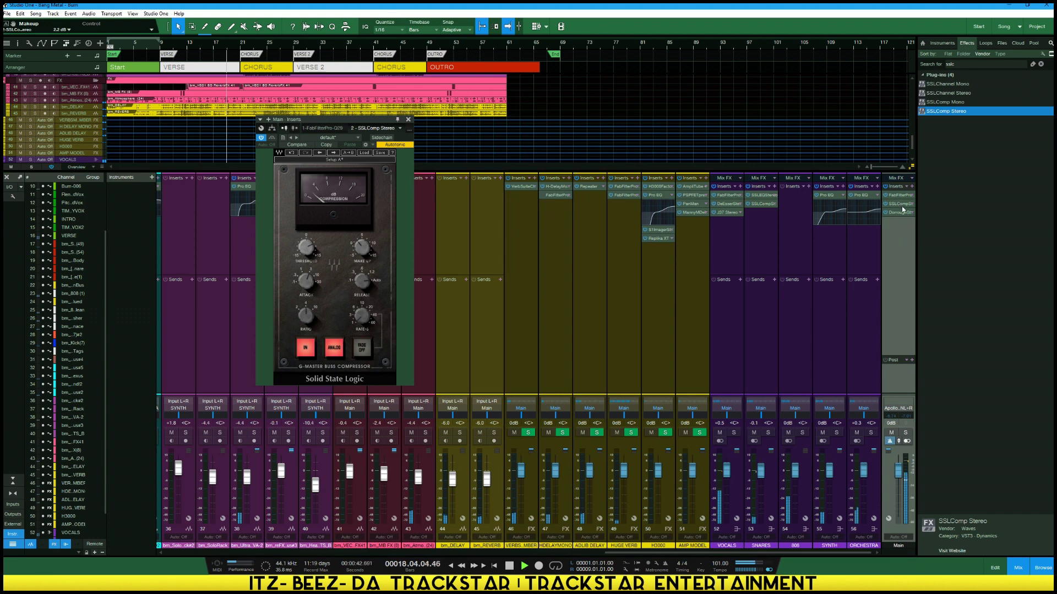
{"action": "left_click", "coordinate": [960, 62]}
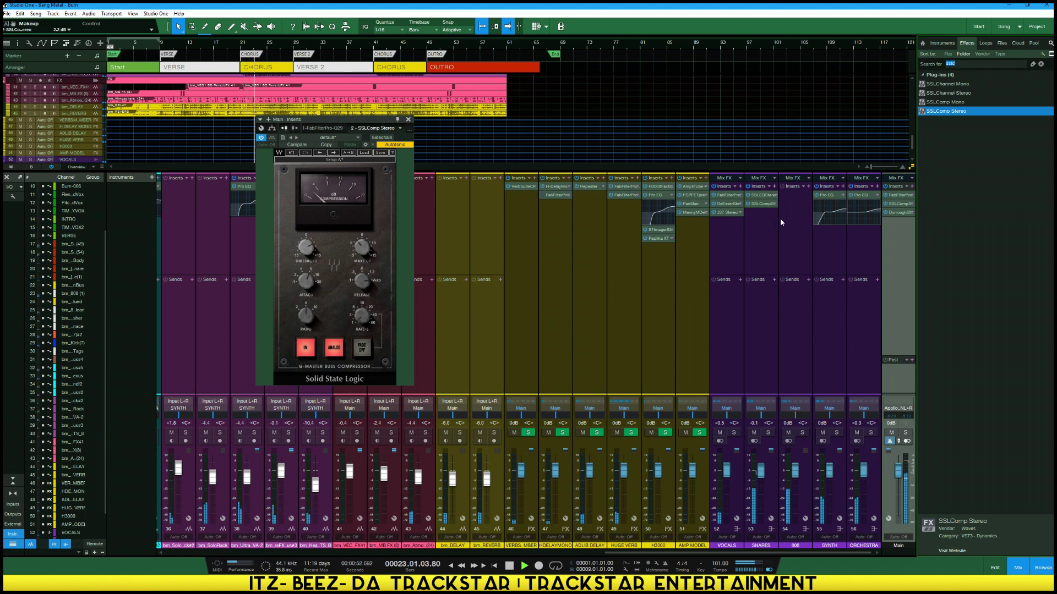
Raise the HUGE VERB send level on the Burn-003 vocal channel while replaying the section
{"action": "left_click_drag", "start_coordinate": [626, 552], "coordinate": [148, 517]}
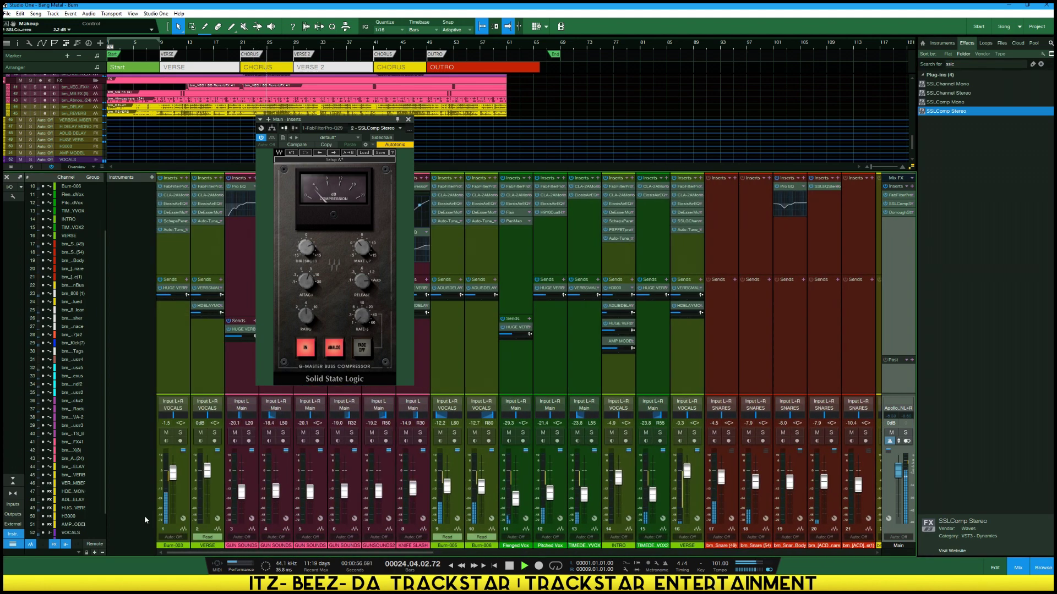
{"action": "left_click", "coordinate": [177, 358]}
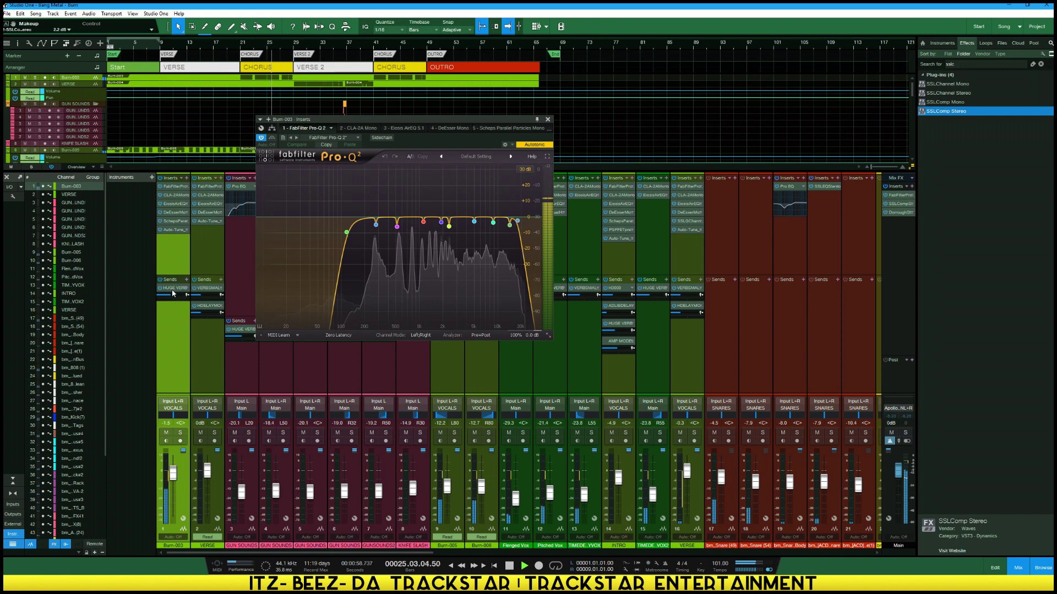
{"action": "left_click", "coordinate": [547, 119]}
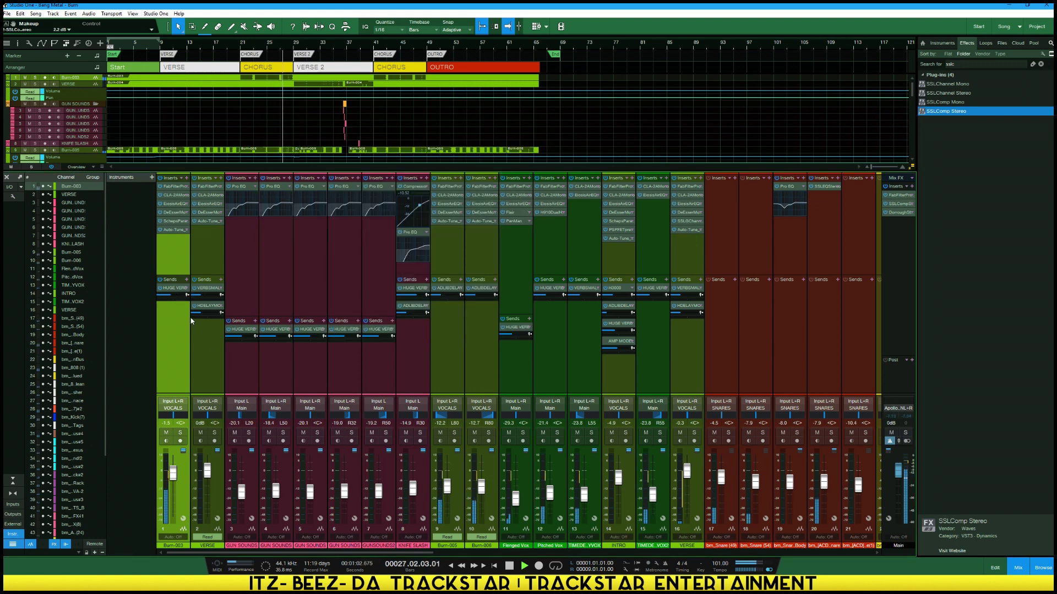
{"action": "mouse_move", "coordinate": [173, 295]}
{"action": "left_mouse_down"}
{"action": "mouse_move", "coordinate": [185, 371]}
{"action": "mouse_move", "coordinate": [185, 349]}
{"action": "left_mouse_up"}
{"action": "key", "text": "shift+b"}
{"action": "key", "text": "shift+b"}
{"action": "key", "text": "shift+n"}
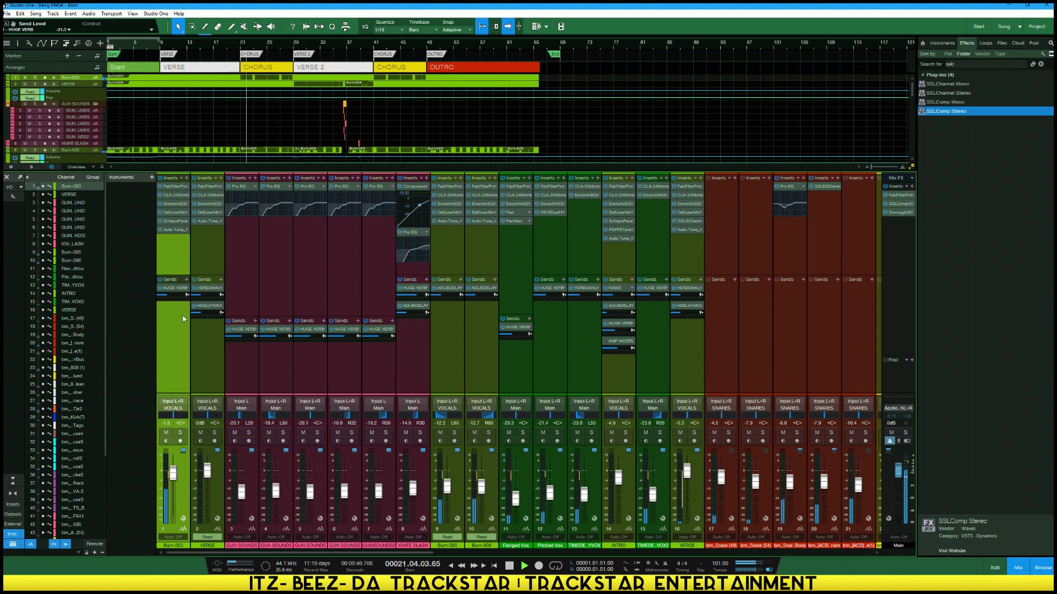
{"action": "left_click_drag", "start_coordinate": [165, 296], "coordinate": [165, 274]}
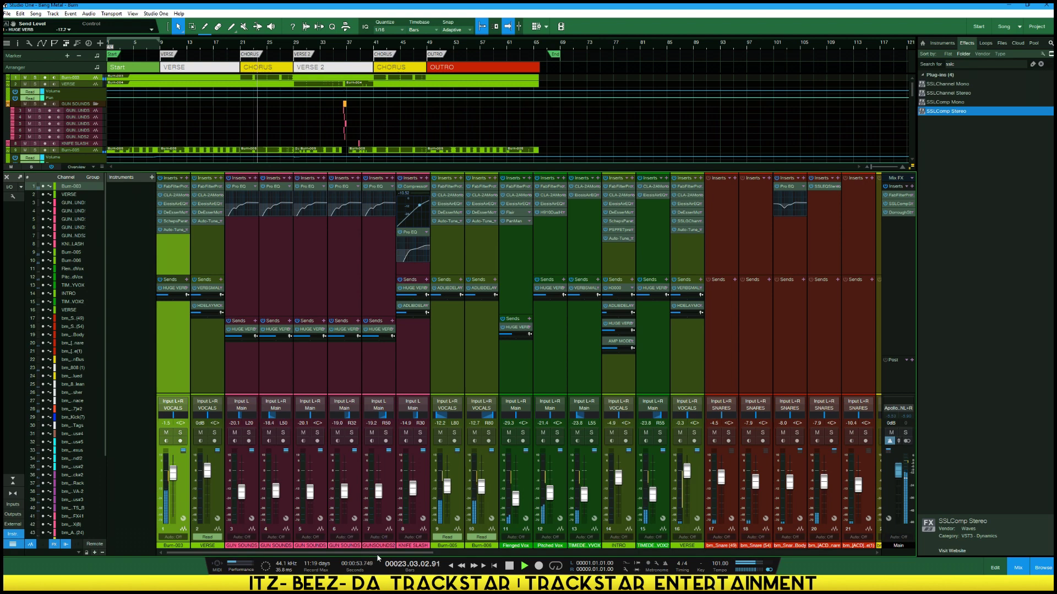
Lower the HUGE VERB effects channel's volume to -0.4 dB
{"action": "left_click_drag", "start_coordinate": [385, 553], "coordinate": [834, 553]}
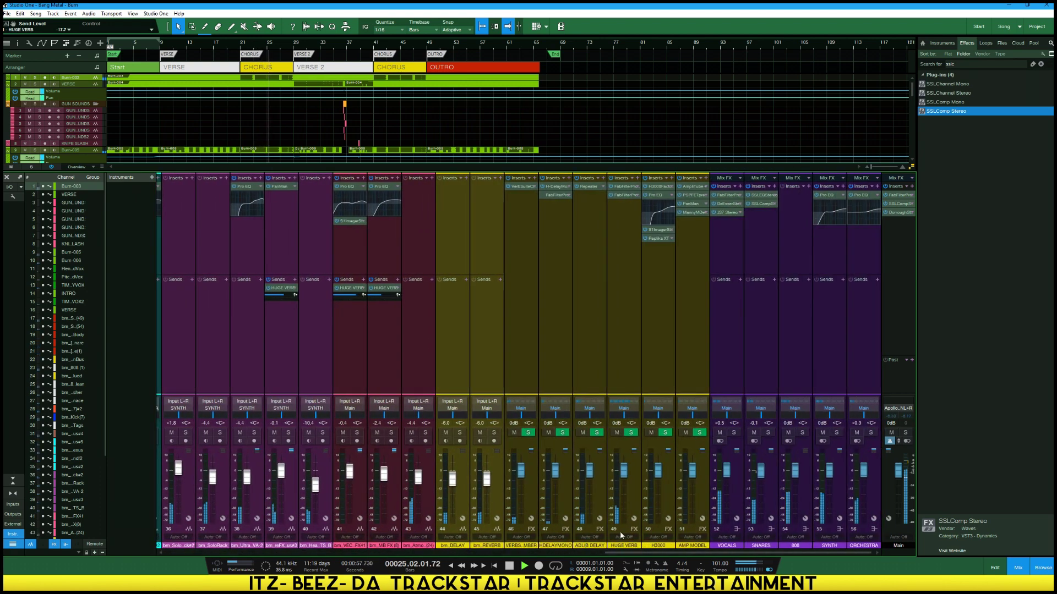
{"action": "left_click", "coordinate": [633, 505]}
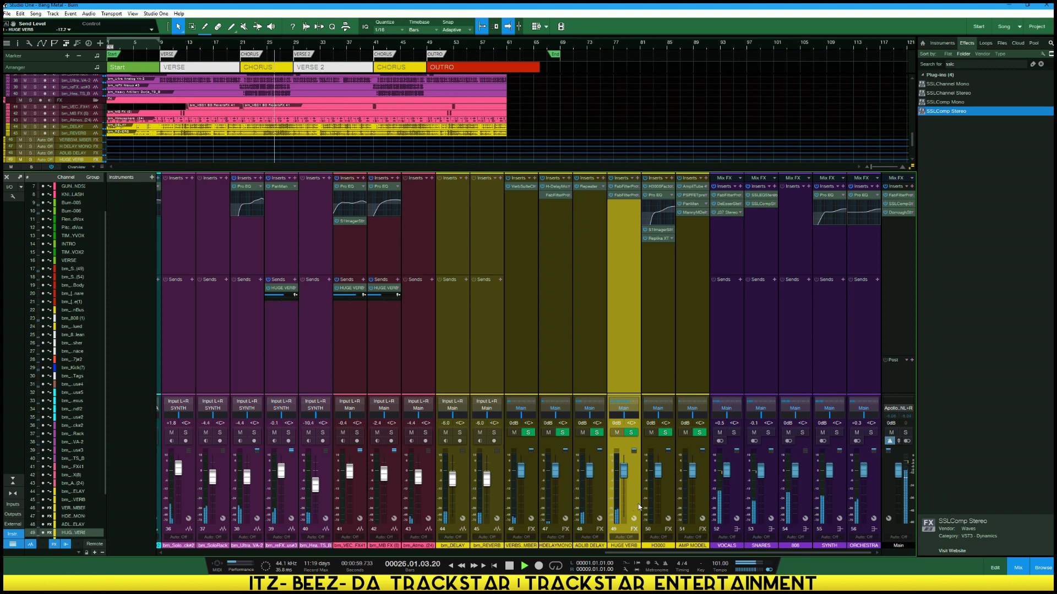
{"action": "left_click_drag", "start_coordinate": [624, 474], "coordinate": [626, 483]}
Find Ozone 8 Imager with the search term "imager" and insert it on the Main output after SSLComp Stereo
{"action": "left_click", "coordinate": [893, 259]}
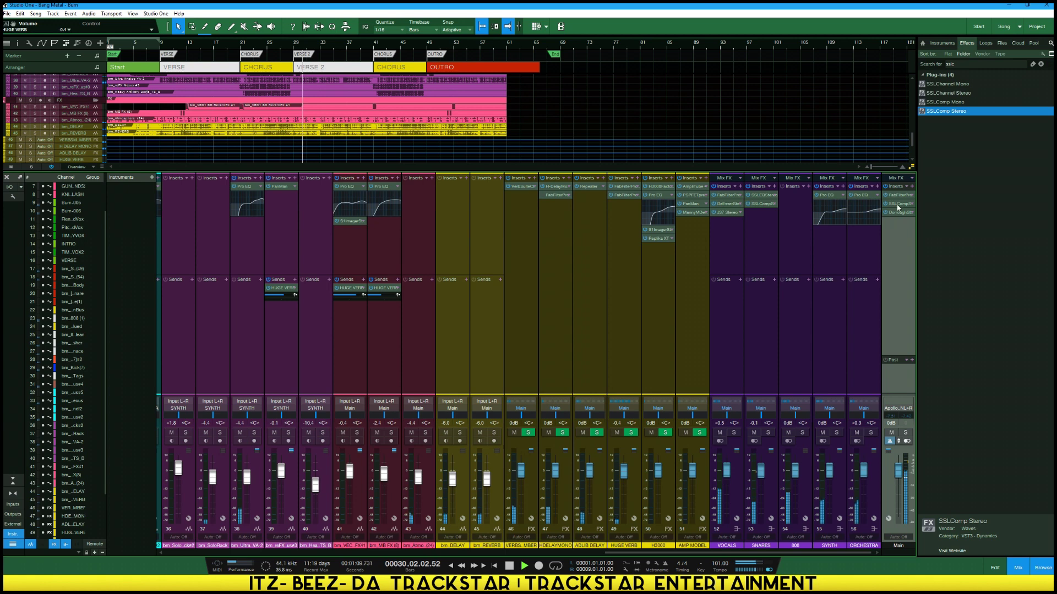
{"action": "left_click", "coordinate": [975, 62]}
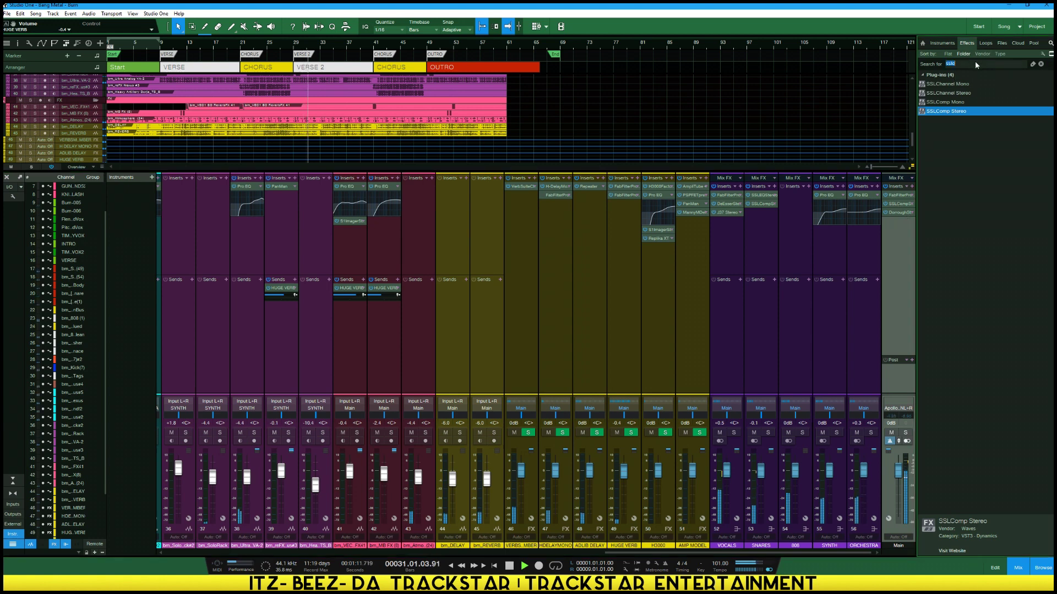
{"action": "type", "text": "imager"}
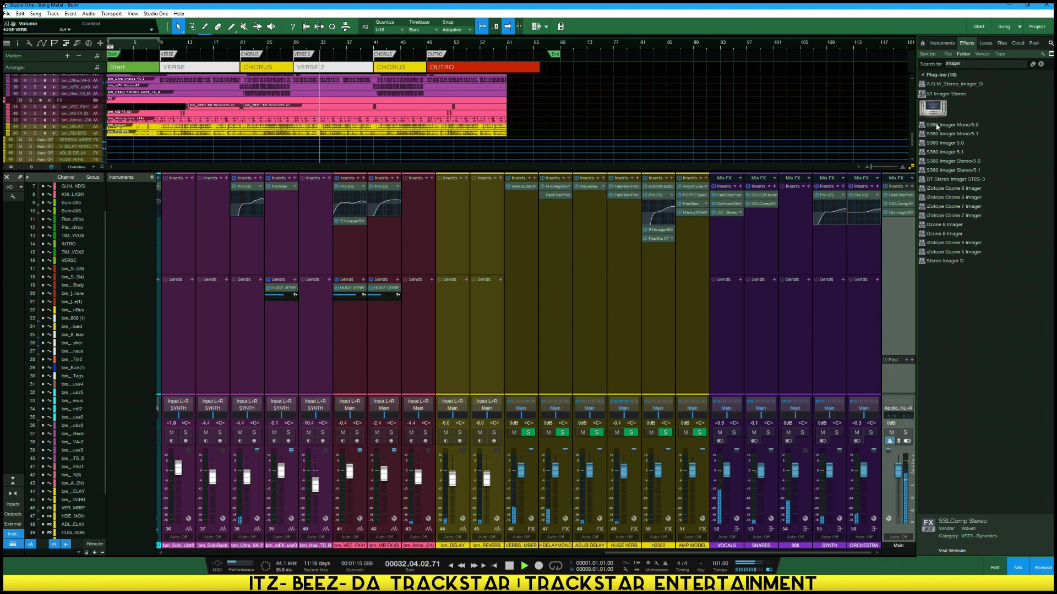
{"action": "left_click", "coordinate": [934, 235]}
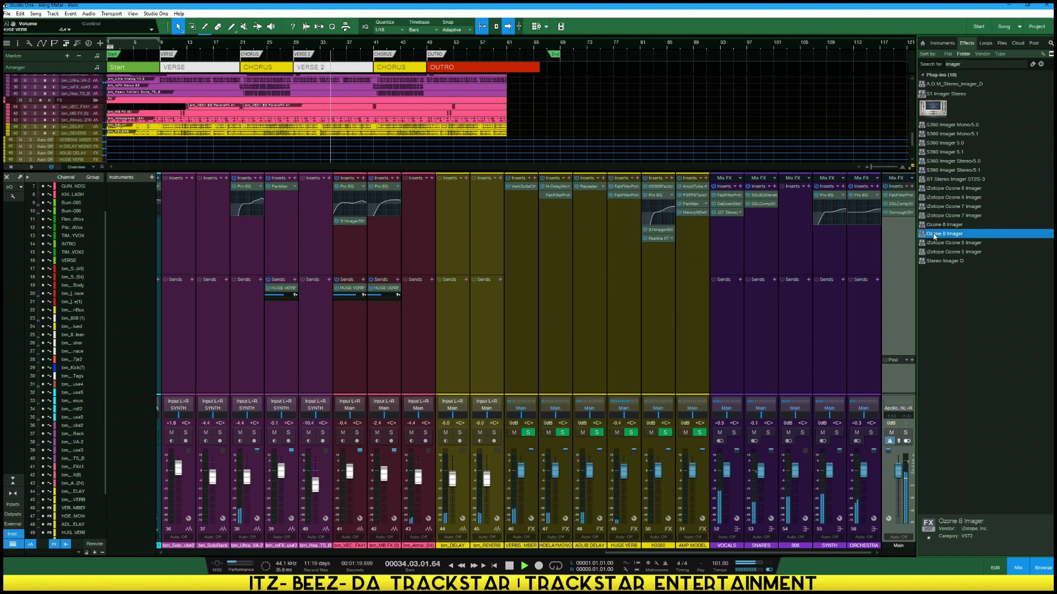
{"action": "left_click_drag", "start_coordinate": [934, 235], "coordinate": [903, 207]}
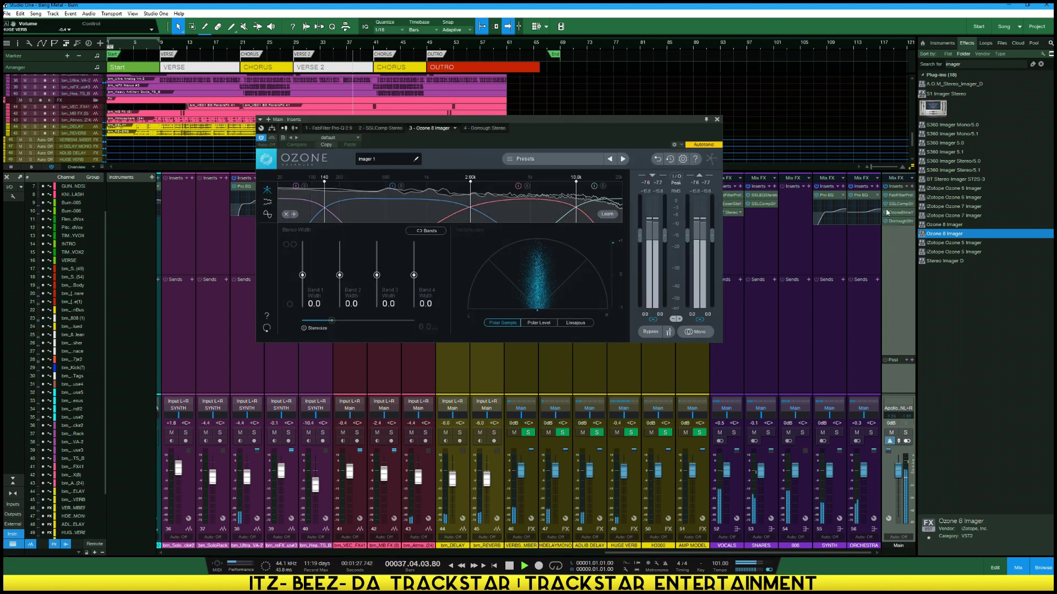
Find J37 Stereo with the search term "j37" and insert it on the Main output between SSLComp Stereo and Ozone 8 Imager
{"action": "left_click", "coordinate": [981, 64]}
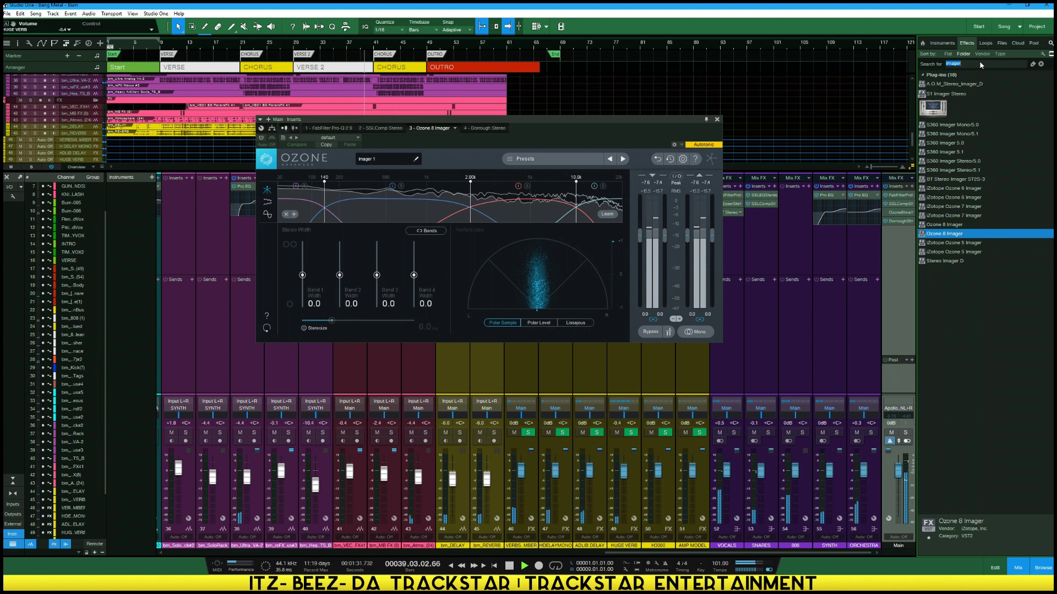
{"action": "type", "text": "j37"}
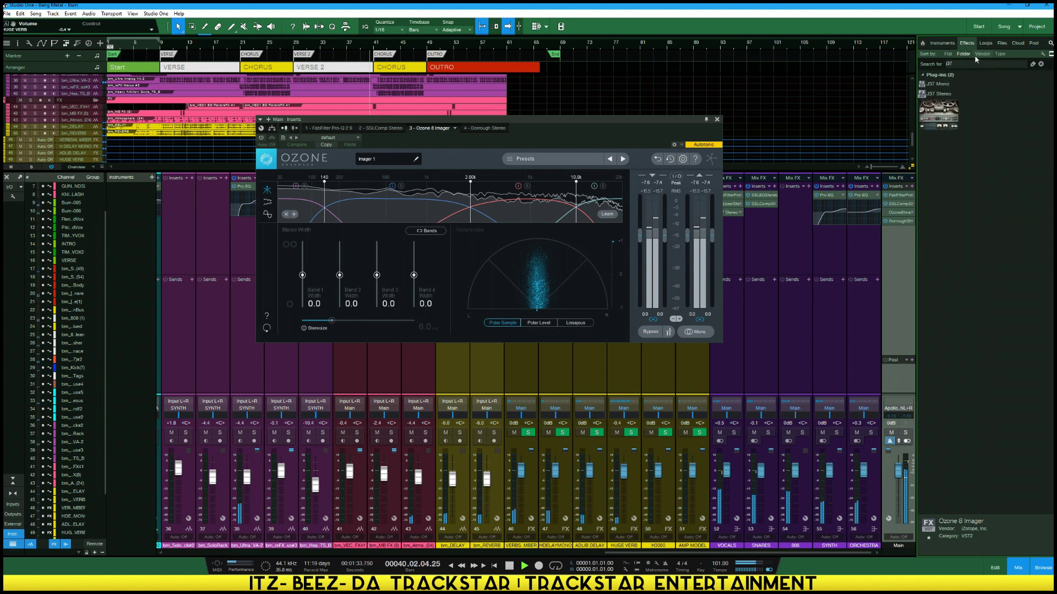
{"action": "left_click_drag", "start_coordinate": [934, 114], "coordinate": [900, 213]}
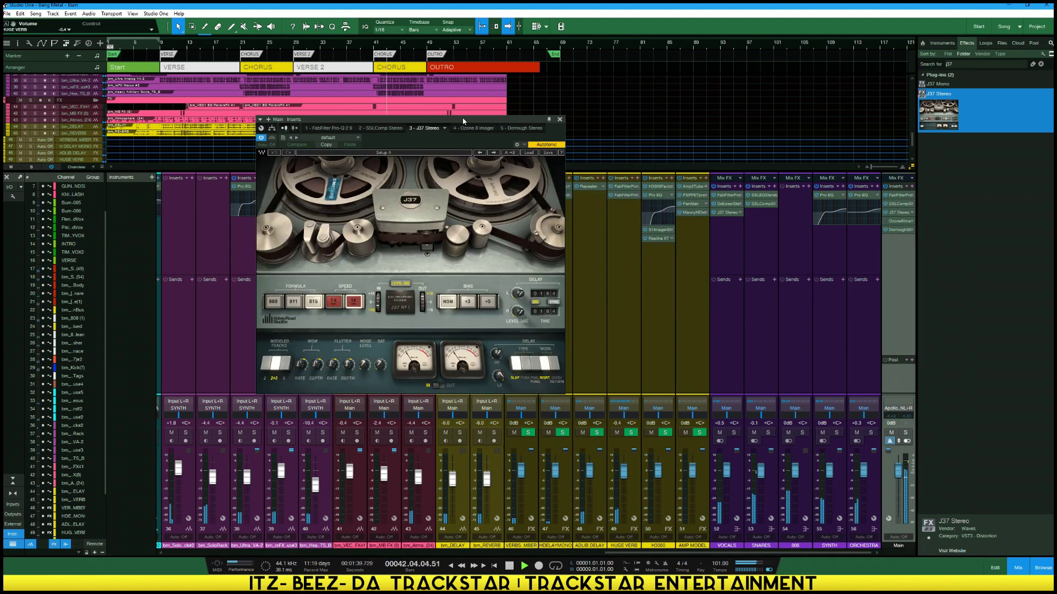
{"action": "left_click_drag", "start_coordinate": [428, 123], "coordinate": [566, 100]}
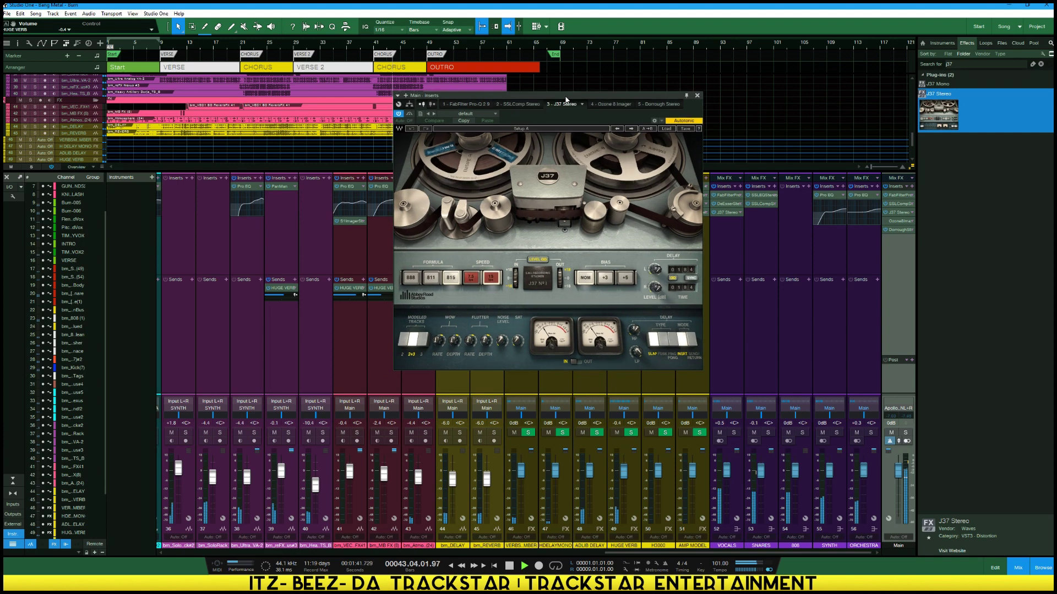
Load the Mastering Fat Tight And Open (Stereo) preset in the J37 and turn its noise level off
{"action": "left_click", "coordinate": [667, 128]}
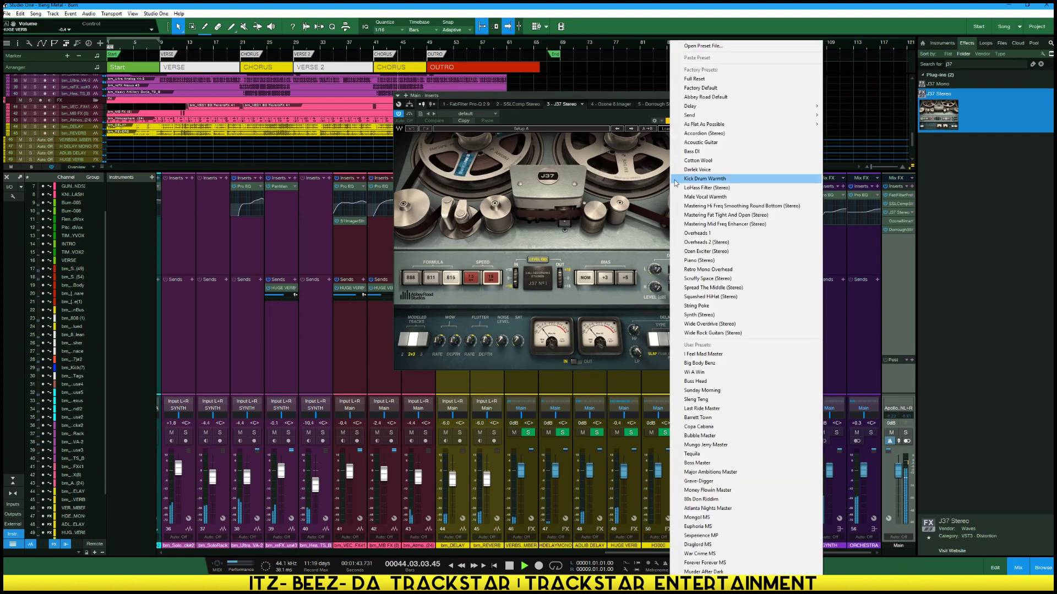
{"action": "left_click", "coordinate": [722, 215]}
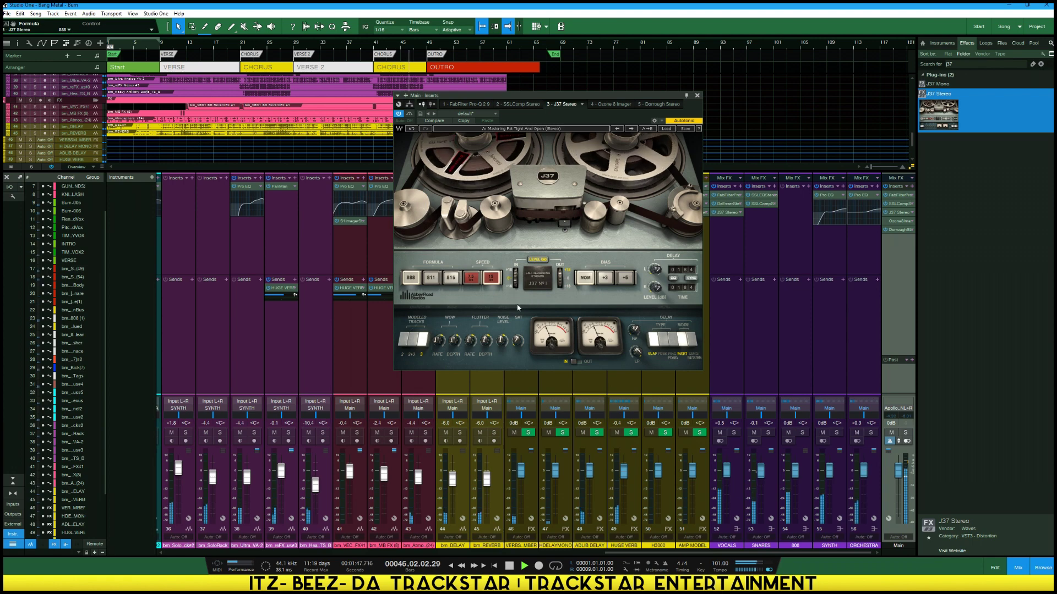
{"action": "left_click_drag", "start_coordinate": [502, 340], "coordinate": [501, 357]}
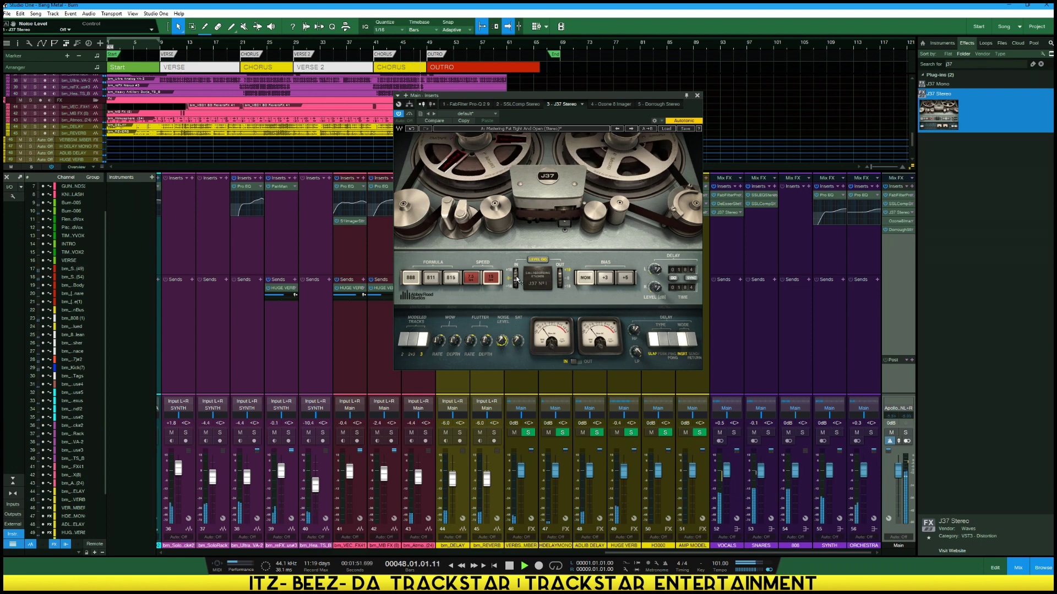
Set the J37's bias to +5 and tape formula to 815, with the input level at 0 dB
{"action": "type", "text": "0"}
{"action": "key", "text": "Return"}
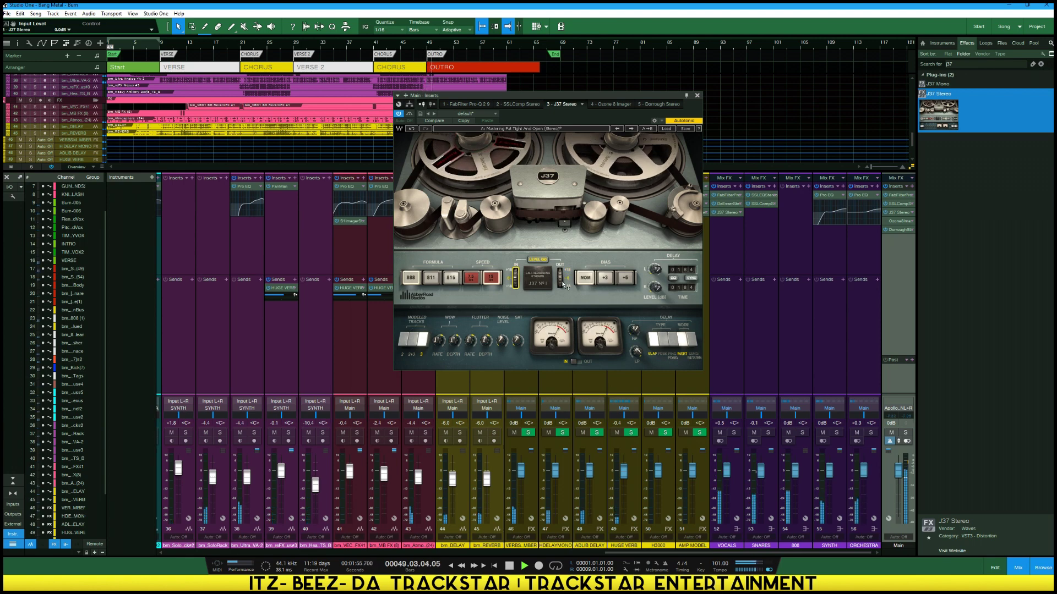
{"action": "left_click", "coordinate": [604, 280]}
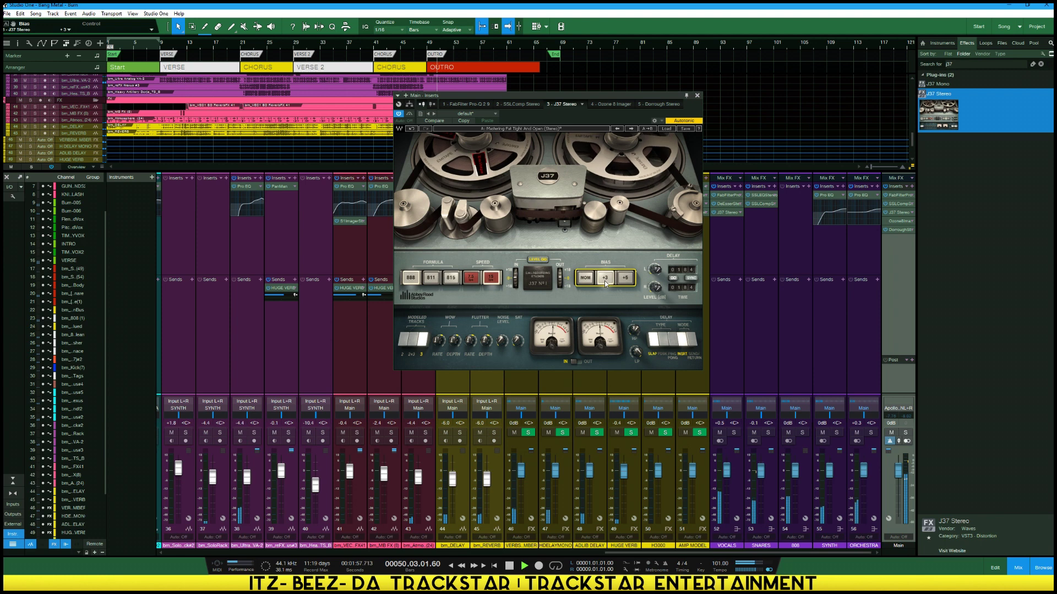
{"action": "left_click", "coordinate": [624, 280]}
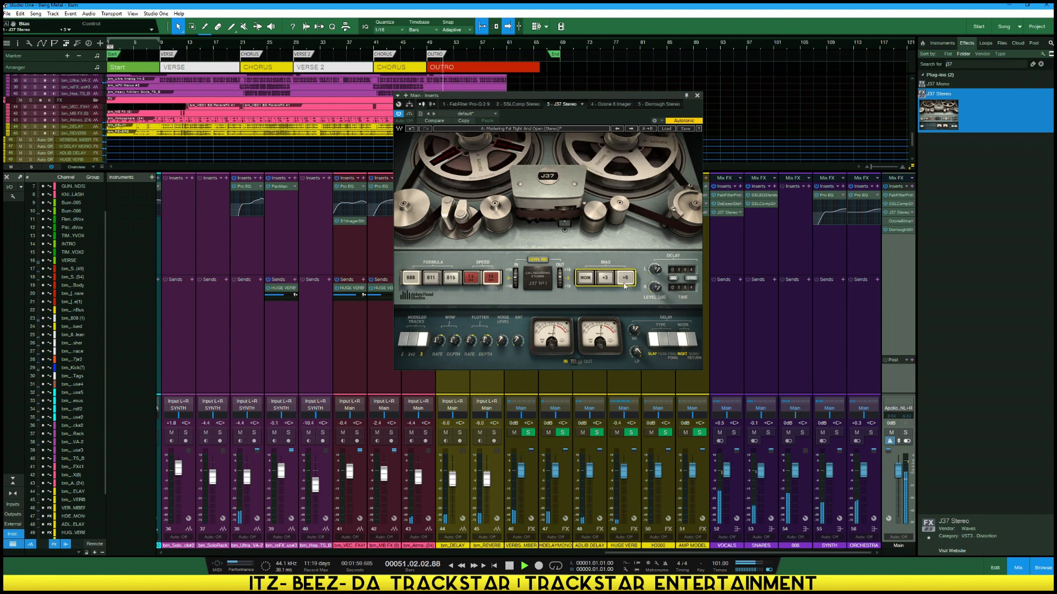
{"action": "left_click", "coordinate": [450, 279]}
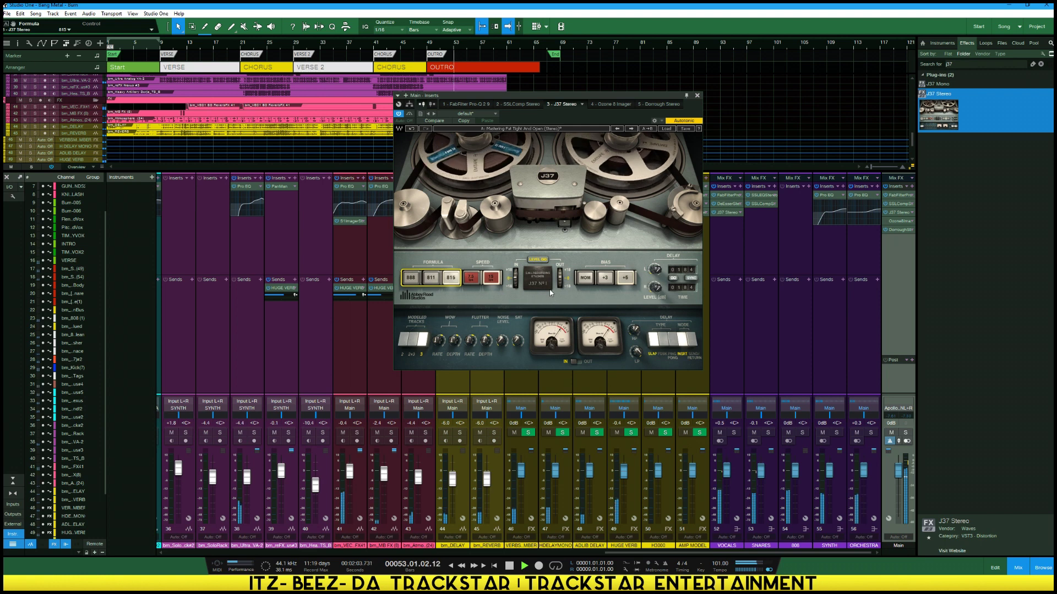
Lower the J37's input level to about -5.3 dB while the song plays
{"action": "left_click", "coordinate": [515, 279]}
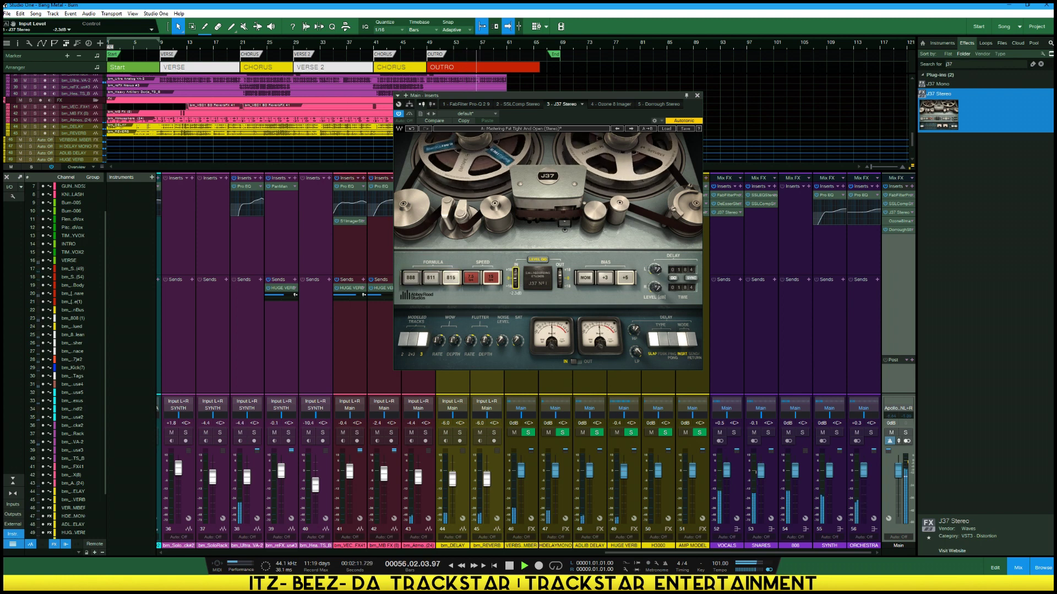
{"action": "left_click_drag", "start_coordinate": [515, 279], "coordinate": [516, 280]}
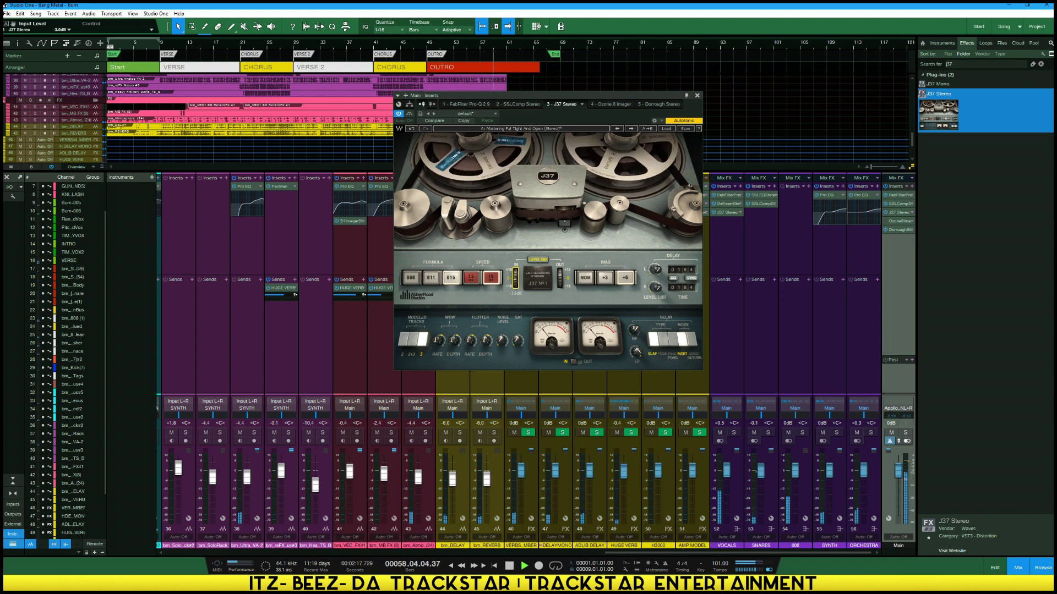
{"action": "left_click_drag", "start_coordinate": [515, 280], "coordinate": [515, 280]}
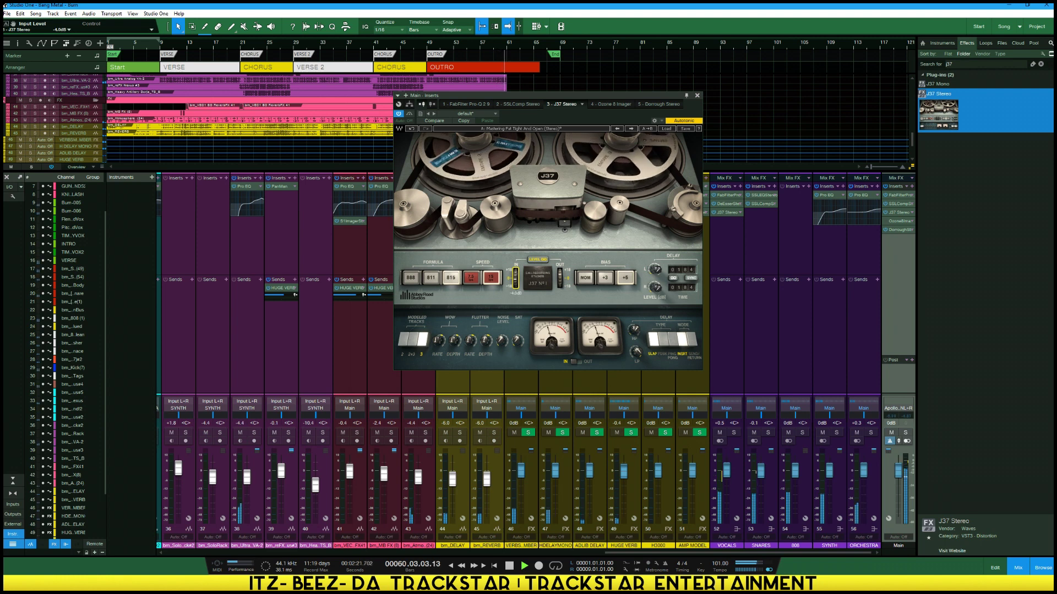
{"action": "left_click_drag", "start_coordinate": [515, 279], "coordinate": [515, 281]}
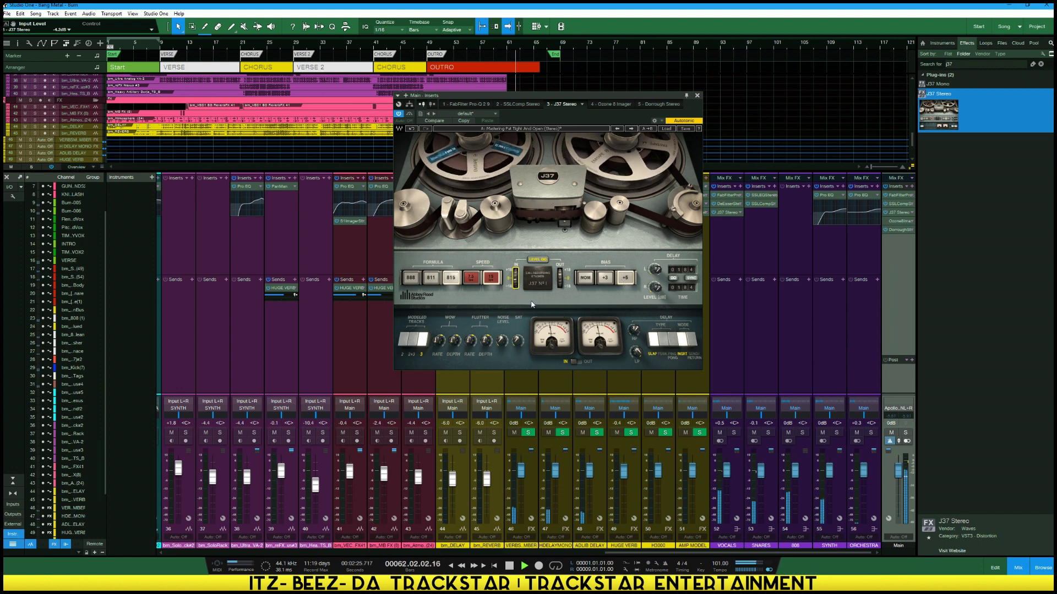
{"action": "left_click_drag", "start_coordinate": [515, 280], "coordinate": [517, 285]}
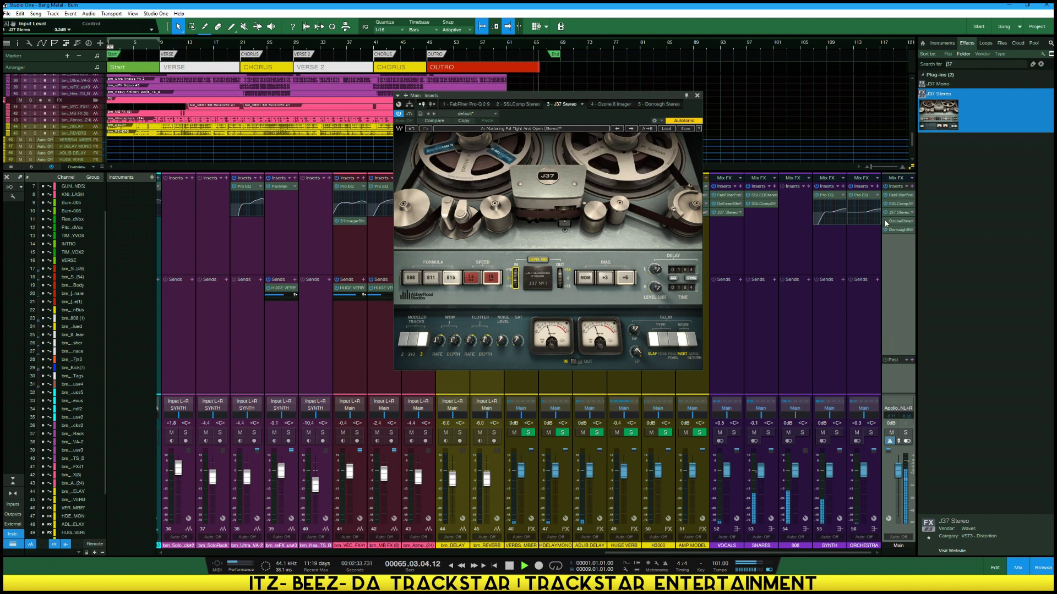
Set the band crossovers of the Ozone 8 Imager on the Main output with Learn while the chorus plays
{"action": "left_click", "coordinate": [611, 104]}
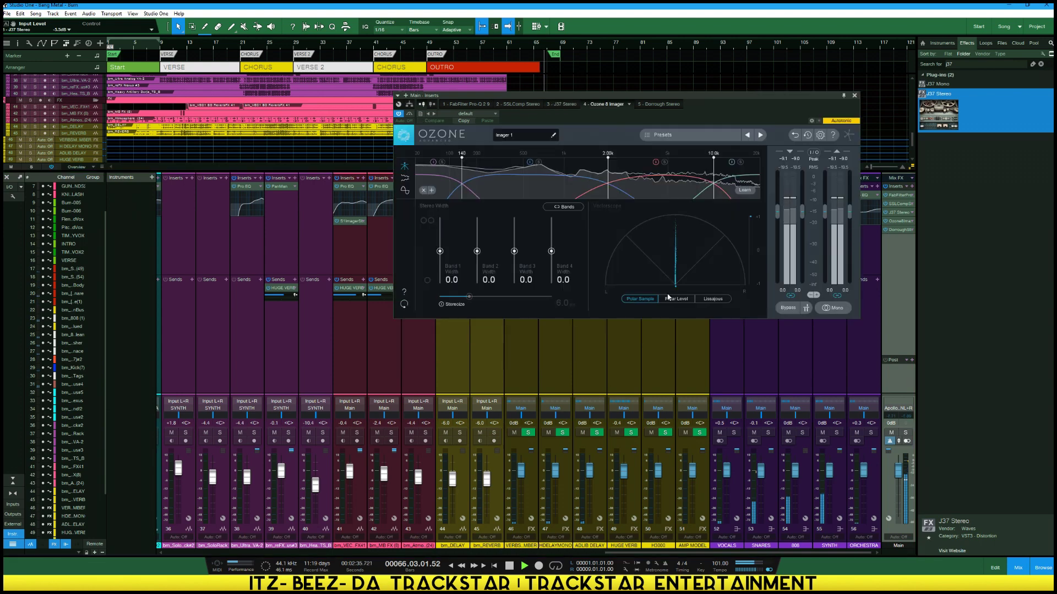
{"action": "left_click_drag", "start_coordinate": [663, 95], "coordinate": [550, 162]}
{"action": "key", "text": "space"}
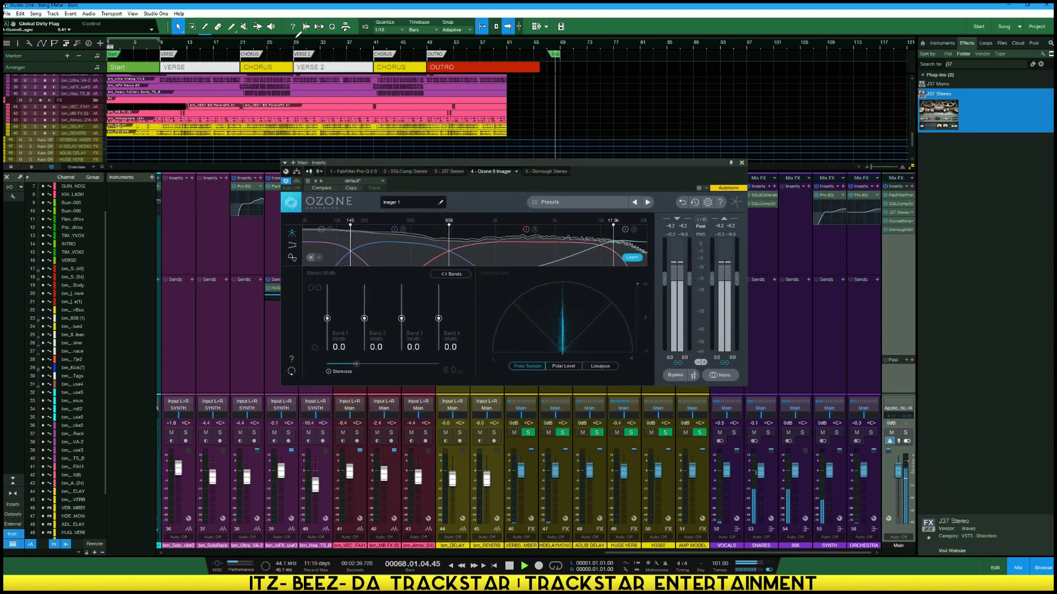
{"action": "key", "text": "space"}
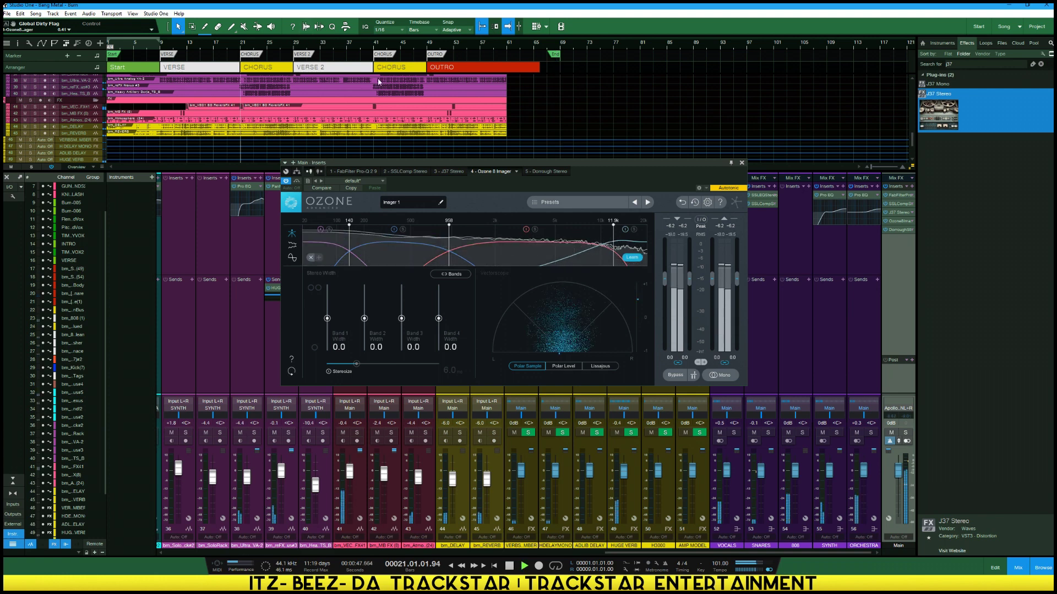
{"action": "left_click", "coordinate": [632, 257]}
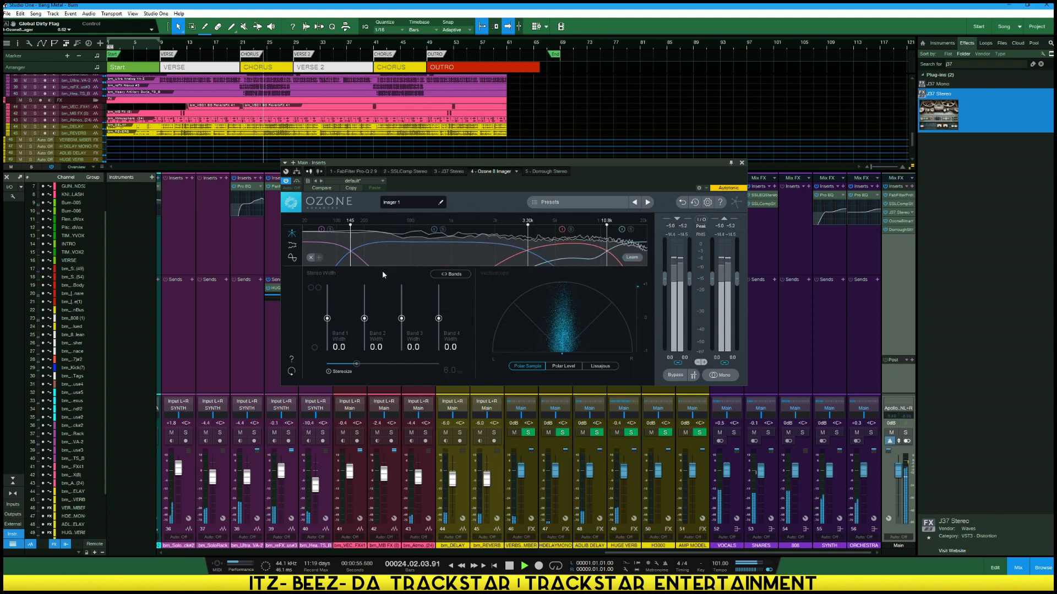
Set the imager's Band 1 width to -100 and Band 2 width to 6.3, soloing bands to audition them
{"action": "left_click_drag", "start_coordinate": [327, 318], "coordinate": [335, 393]}
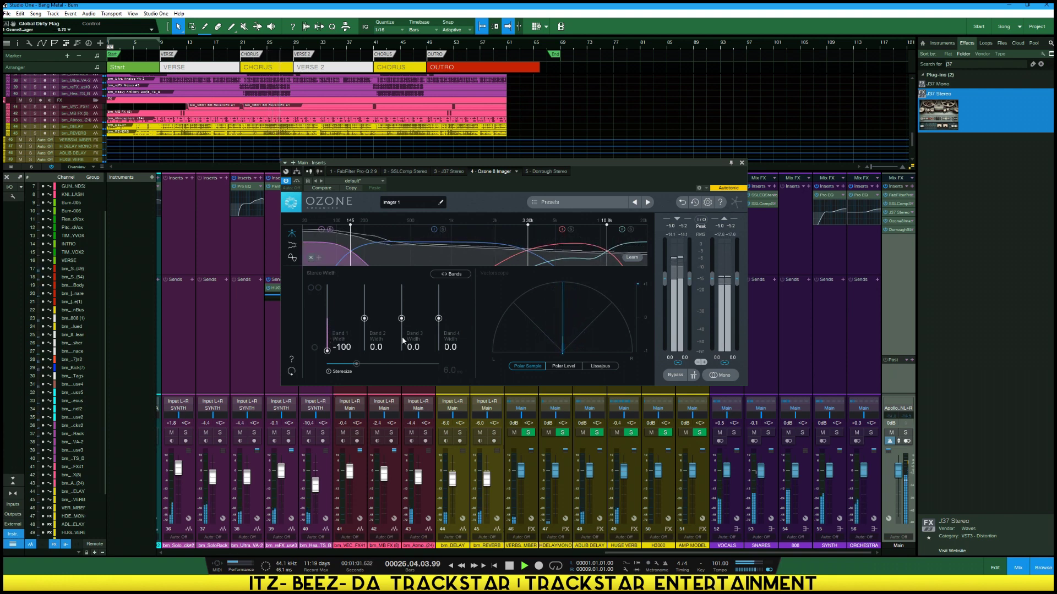
{"action": "left_click", "coordinate": [330, 230]}
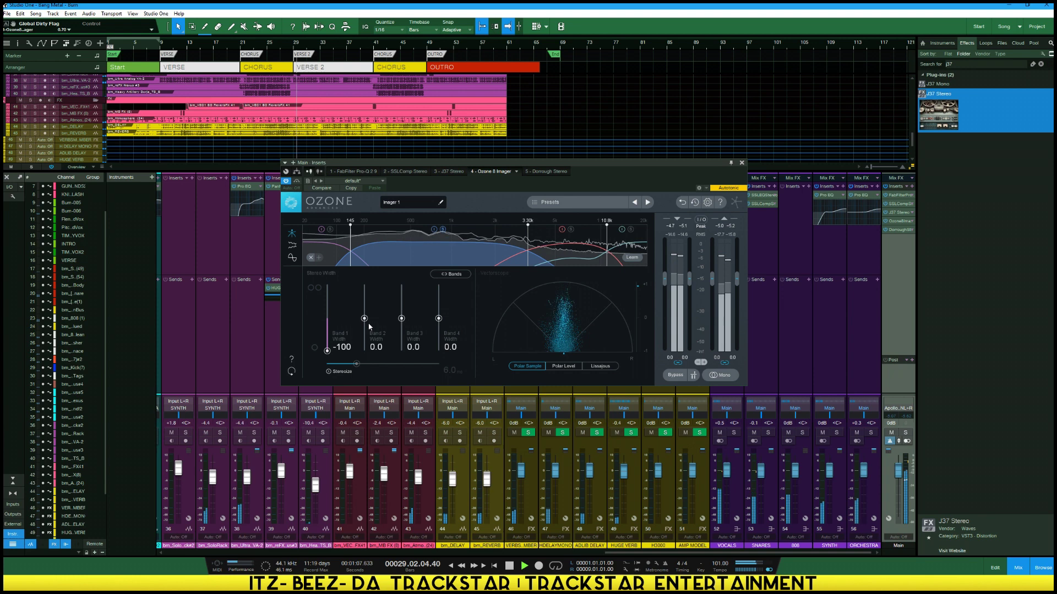
{"action": "double_click", "coordinate": [377, 350]}
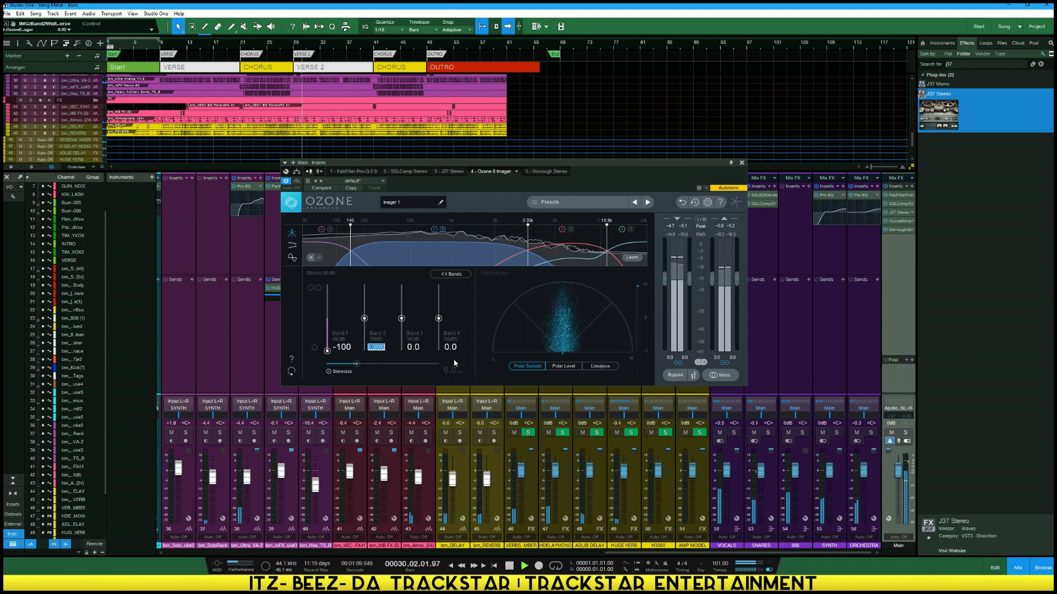
{"action": "type", "text": "-6.5"}
{"action": "key", "text": "Return"}
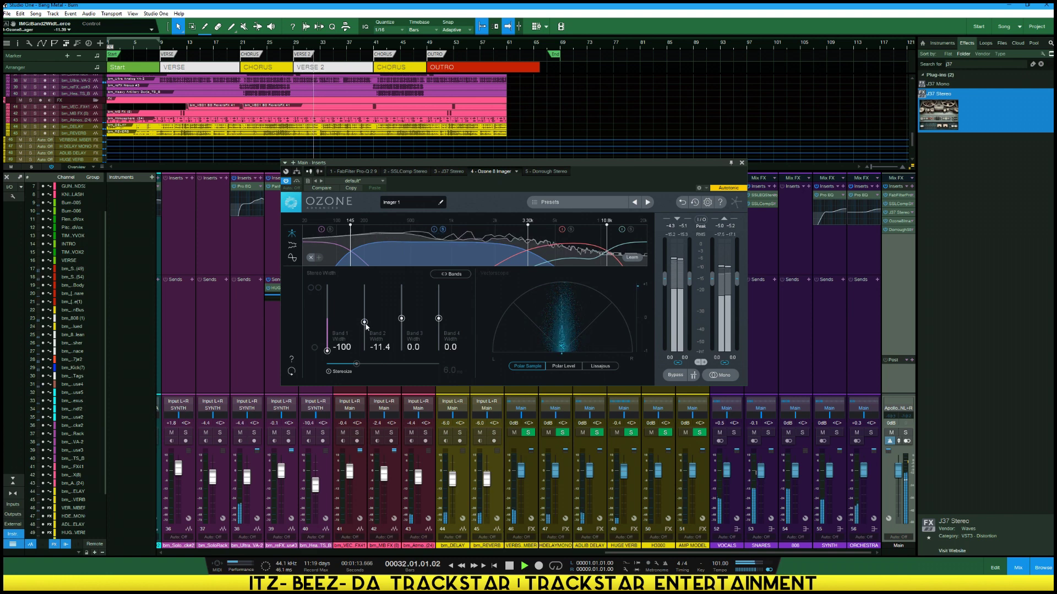
{"action": "mouse_move", "coordinate": [365, 326]}
{"action": "left_mouse_down"}
{"action": "mouse_move", "coordinate": [367, 362]}
{"action": "mouse_move", "coordinate": [366, 285]}
{"action": "mouse_move", "coordinate": [369, 325]}
{"action": "left_mouse_up"}
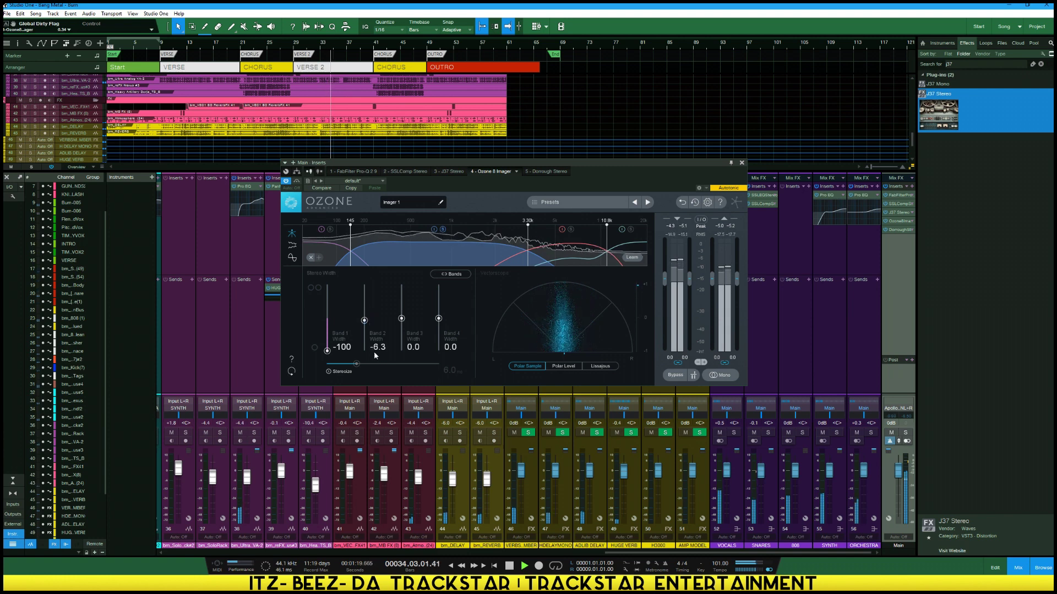
{"action": "double_click", "coordinate": [378, 348]}
{"action": "type", "text": "6.3"}
{"action": "key", "text": "Return"}
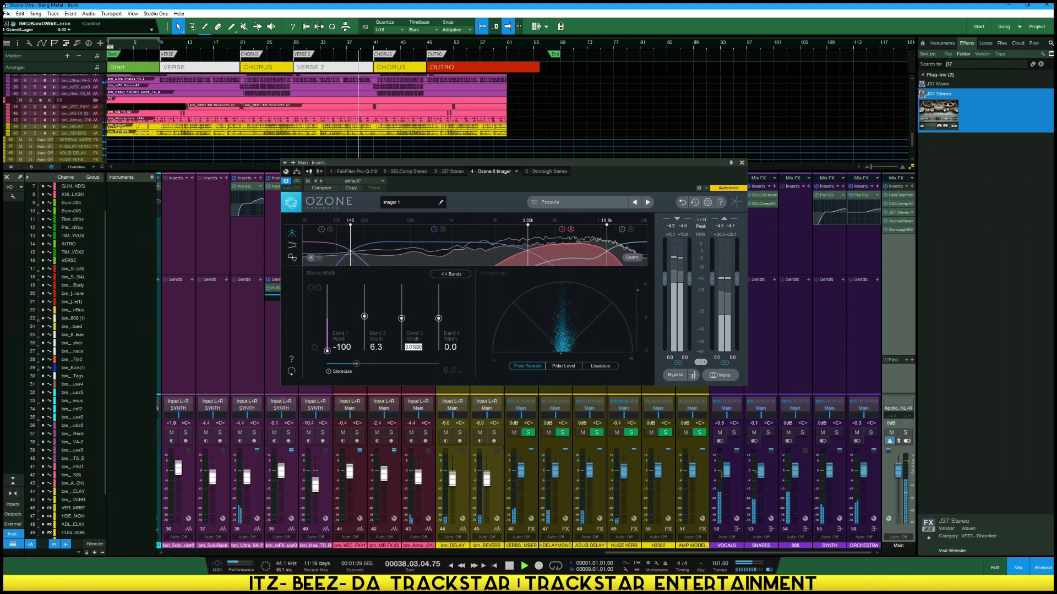
Widen the imager's Band 3 to about 35.4 and toggle the band's bypass to compare
{"action": "left_click", "coordinate": [409, 355]}
{"action": "left_click_drag", "start_coordinate": [402, 319], "coordinate": [401, 306]}
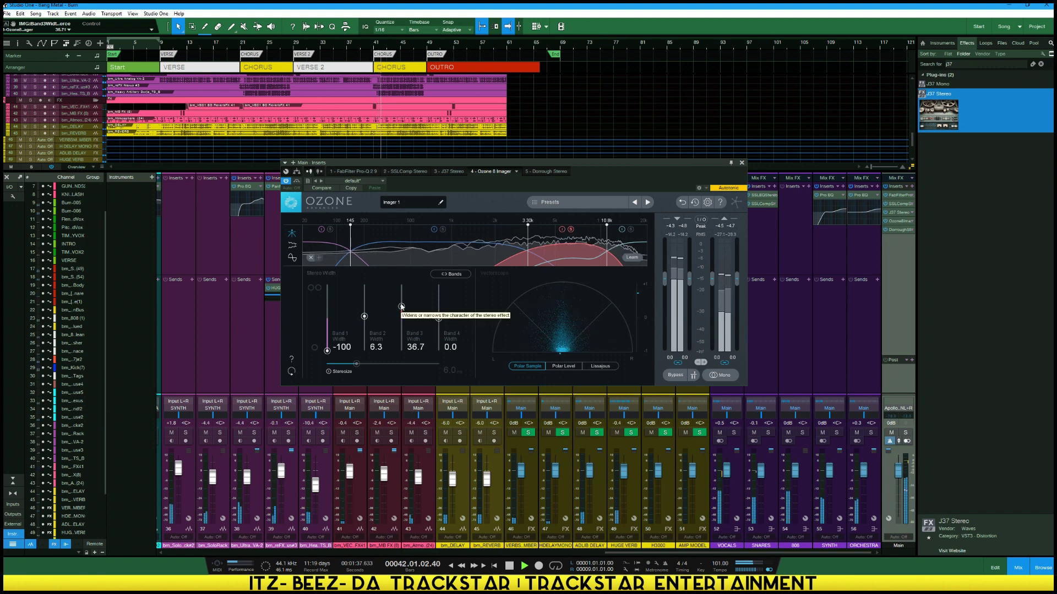
{"action": "left_click_drag", "start_coordinate": [401, 307], "coordinate": [402, 308]}
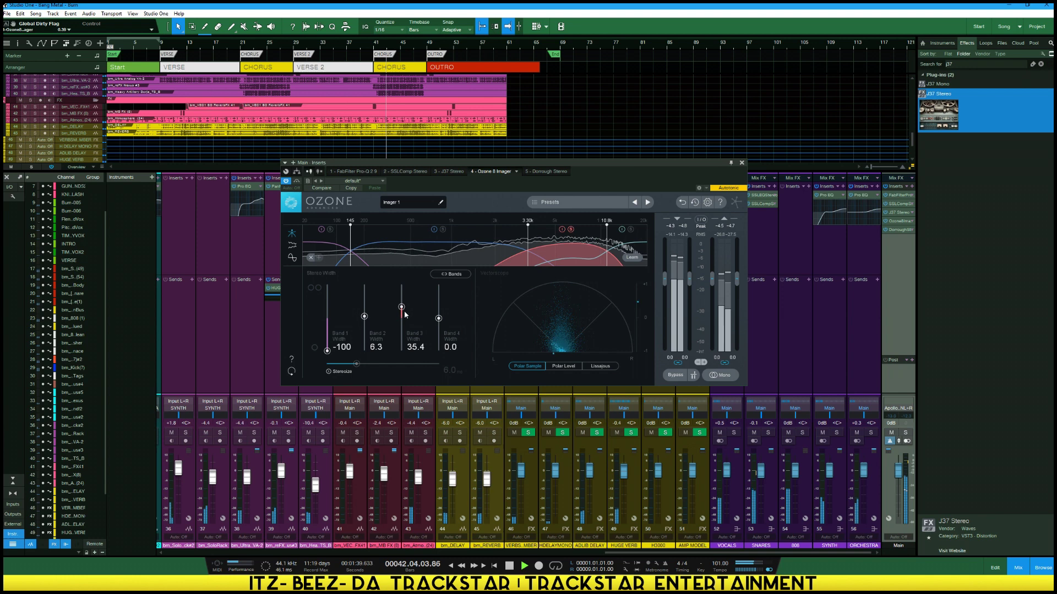
{"action": "left_click", "coordinate": [566, 230]}
{"action": "left_click", "coordinate": [563, 230]}
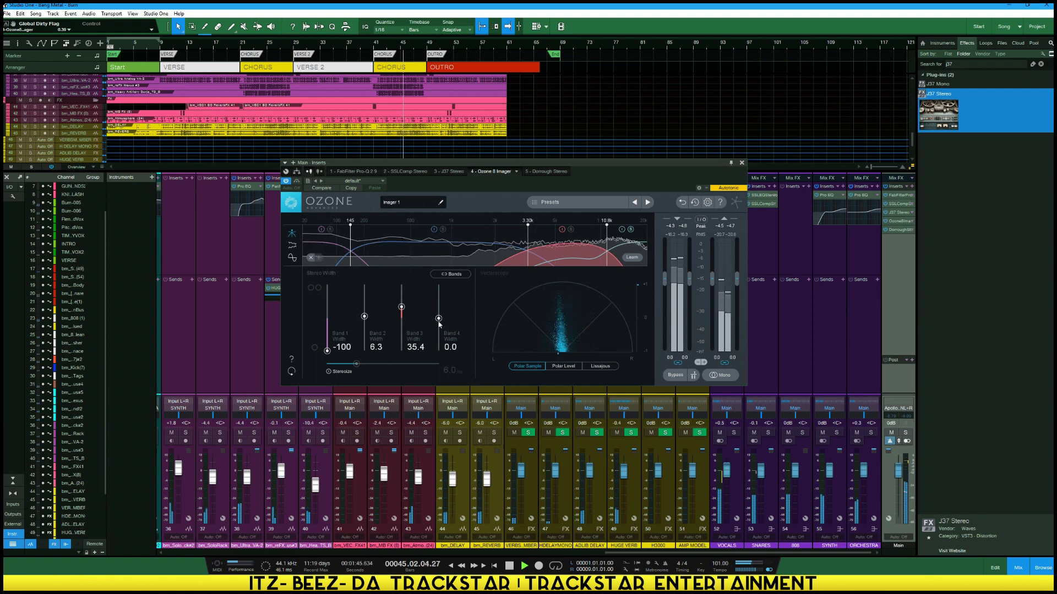
Widen the imager's Band 4 to about 24.1, toggling the band's bypass to compare
{"action": "left_click_drag", "start_coordinate": [439, 317], "coordinate": [439, 313]}
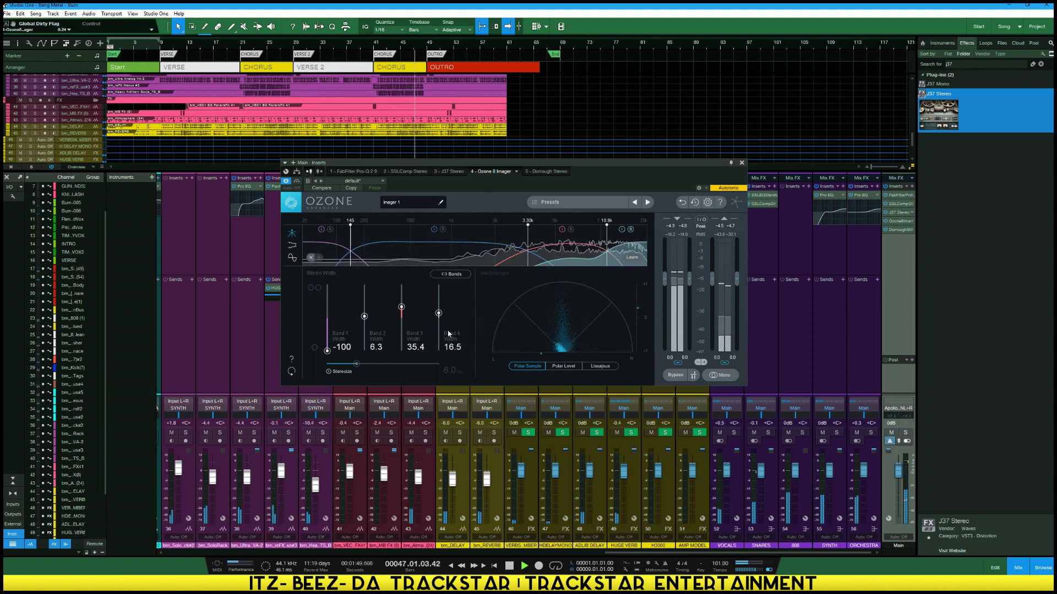
{"action": "double_click", "coordinate": [456, 350]}
{"action": "type", "text": "16"}
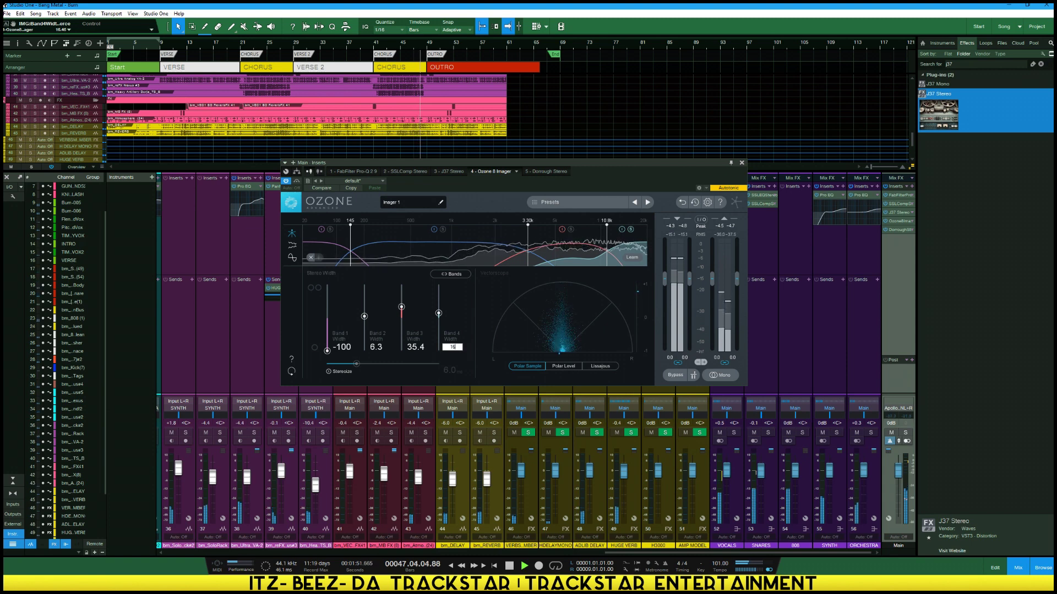
{"action": "type", "text": ".2"}
{"action": "key", "text": "Return"}
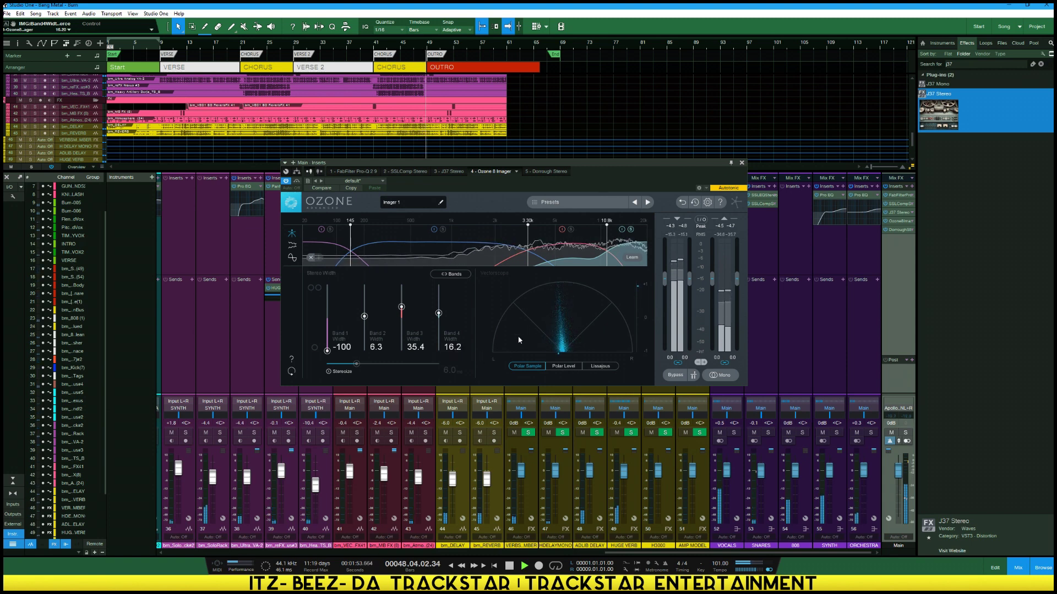
{"action": "left_click", "coordinate": [622, 230]}
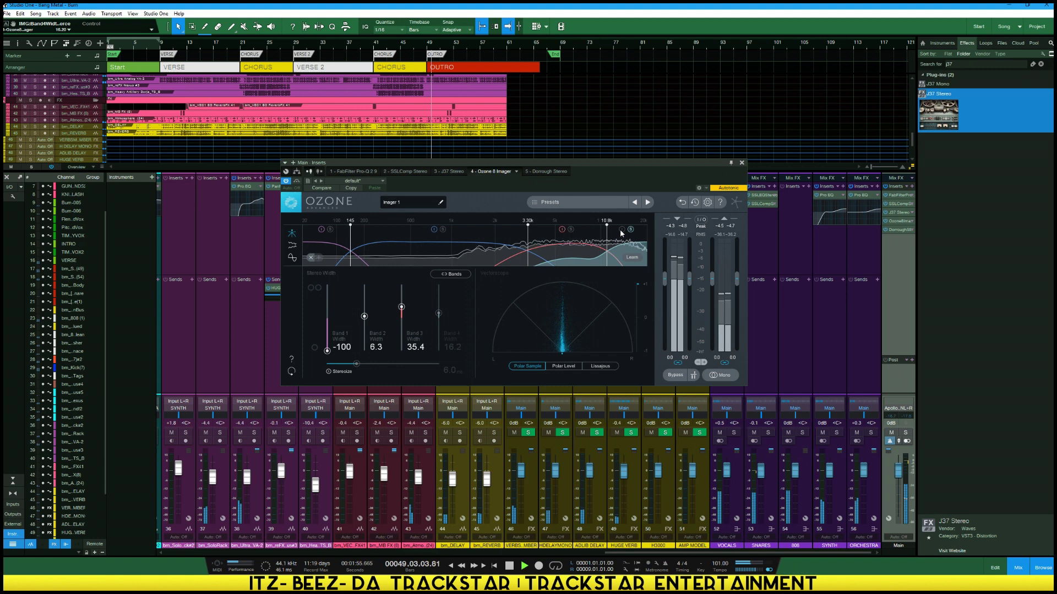
{"action": "left_click", "coordinate": [622, 230]}
{"action": "left_click_drag", "start_coordinate": [440, 318], "coordinate": [440, 312]}
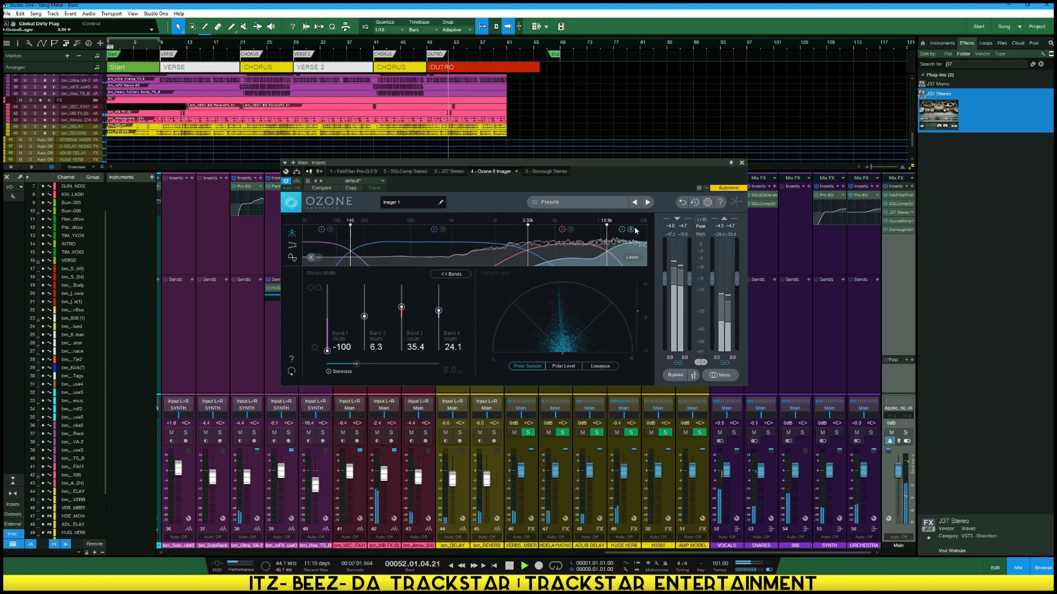
Compare the Main output with the whole Ozone 8 Imager bypassed and active during the outro
{"action": "left_click", "coordinate": [672, 376]}
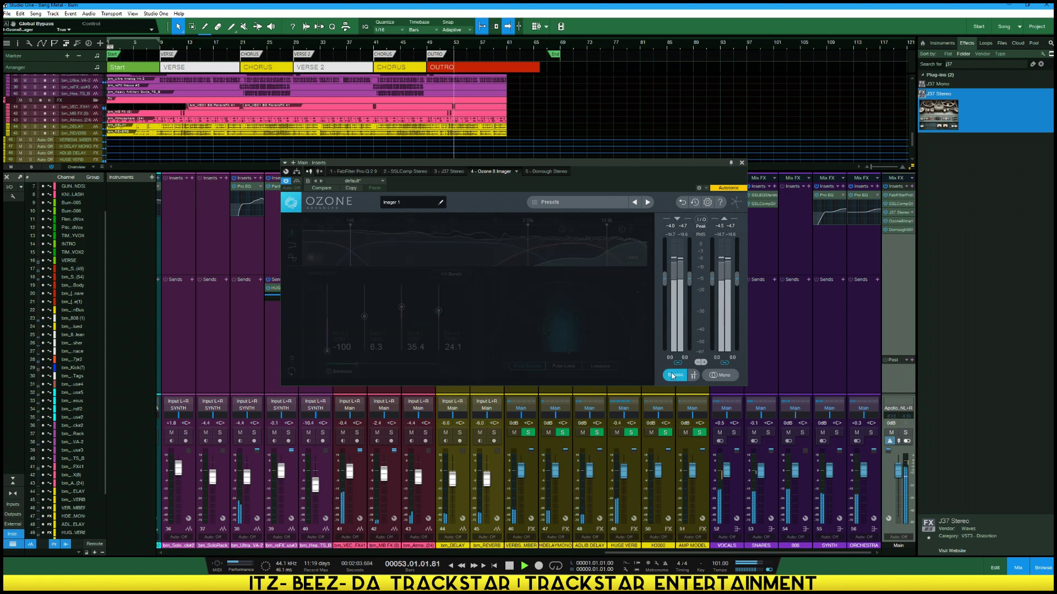
{"action": "left_click", "coordinate": [671, 376]}
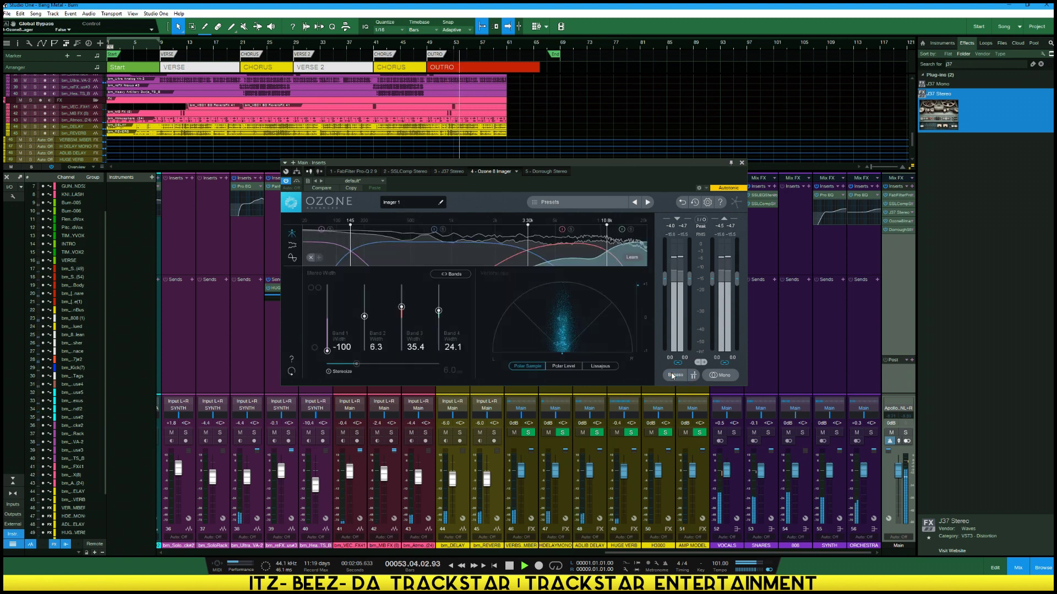
{"action": "left_click", "coordinate": [673, 375]}
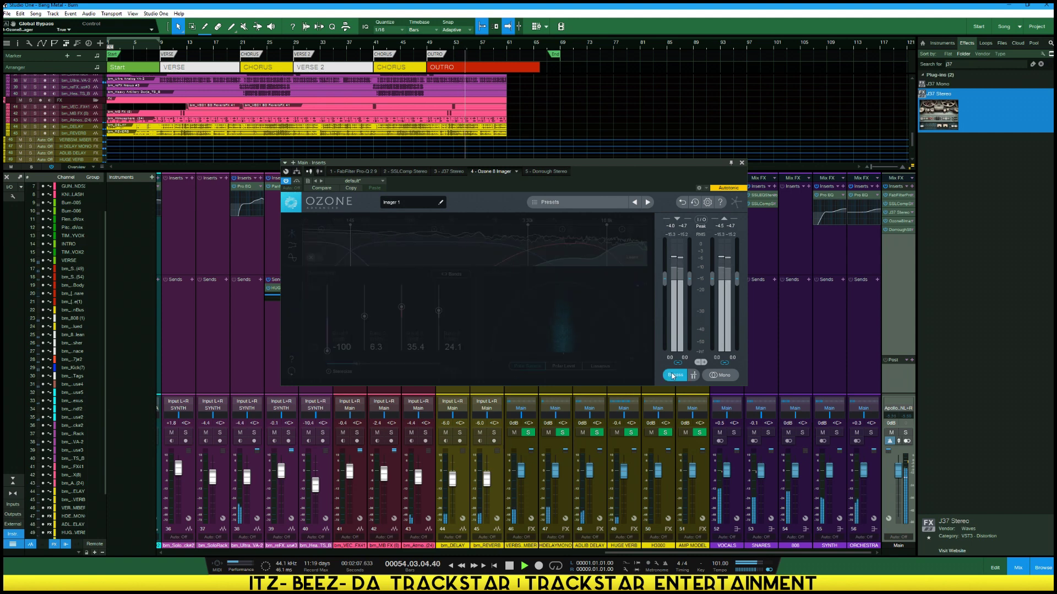
{"action": "left_click", "coordinate": [672, 375]}
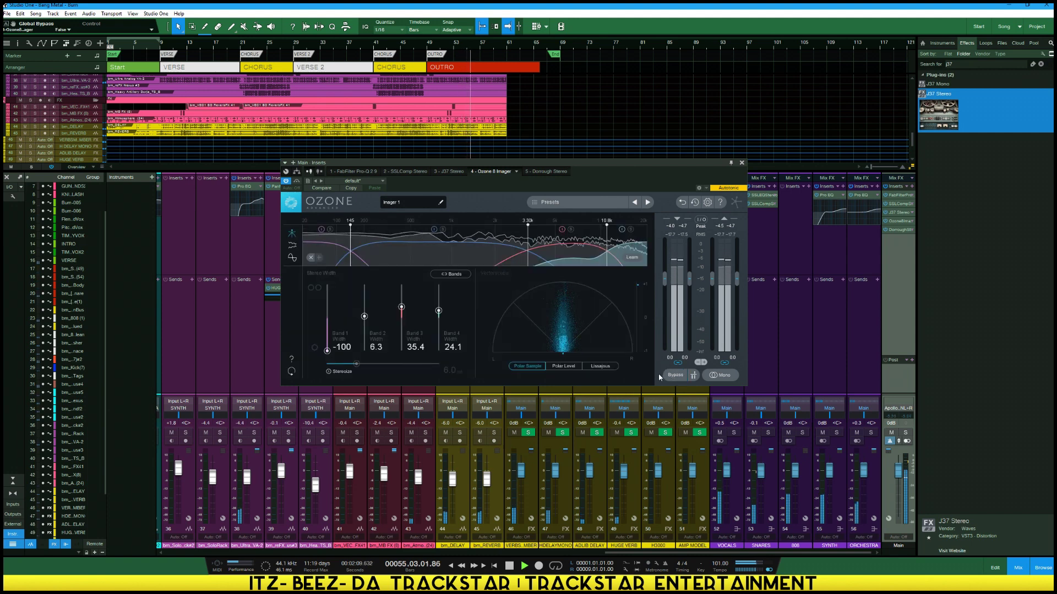
{"action": "left_click", "coordinate": [668, 376]}
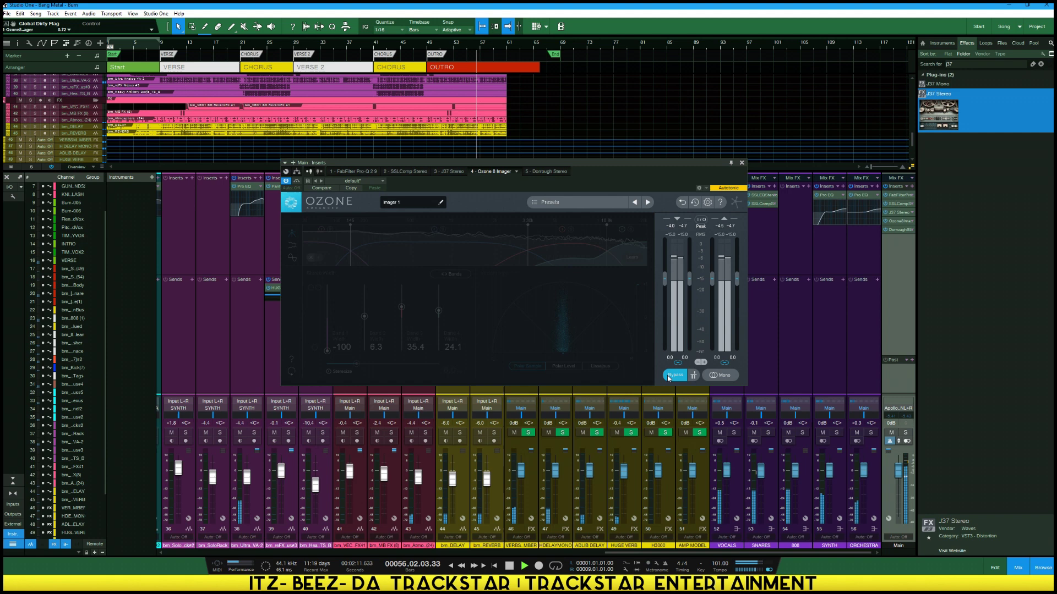
{"action": "left_click", "coordinate": [668, 377]}
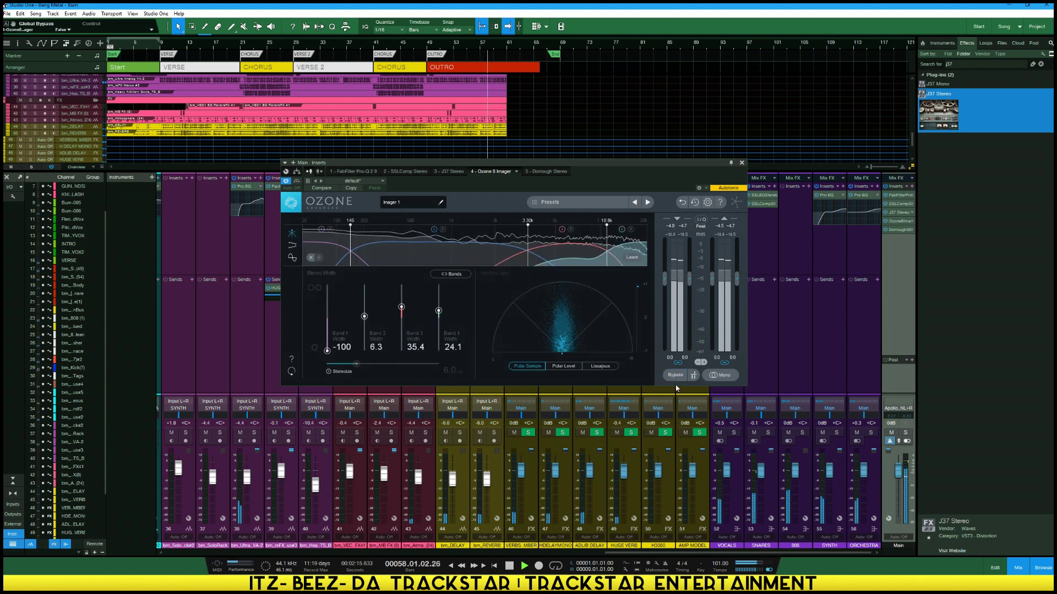
Open the Dorrough Stereo loudness meter on the Main output and reposition its window
{"action": "left_click", "coordinate": [903, 230]}
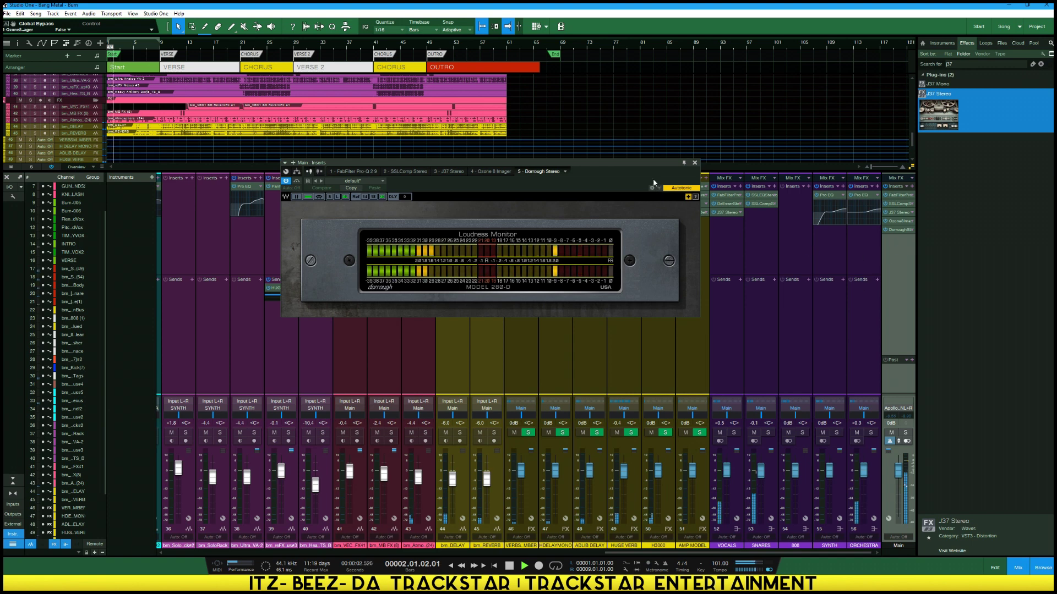
{"action": "left_click_drag", "start_coordinate": [646, 164], "coordinate": [657, 158]}
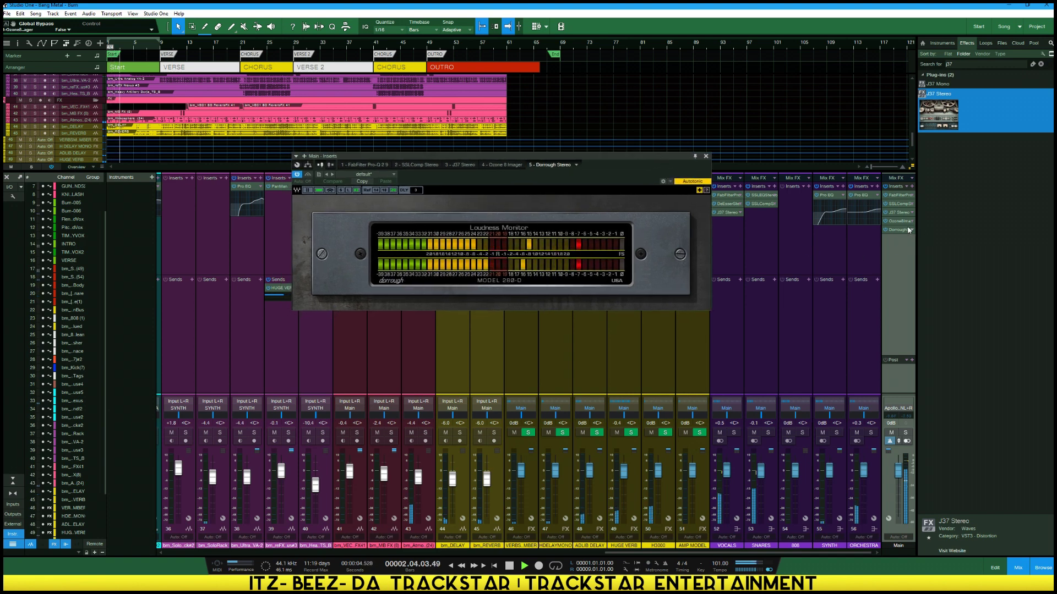
Insert the L2 Stereo limiter on the Main output ahead of the Dorrough meter and lower its output ceiling to -3.4 dB
{"action": "left_click", "coordinate": [961, 66]}
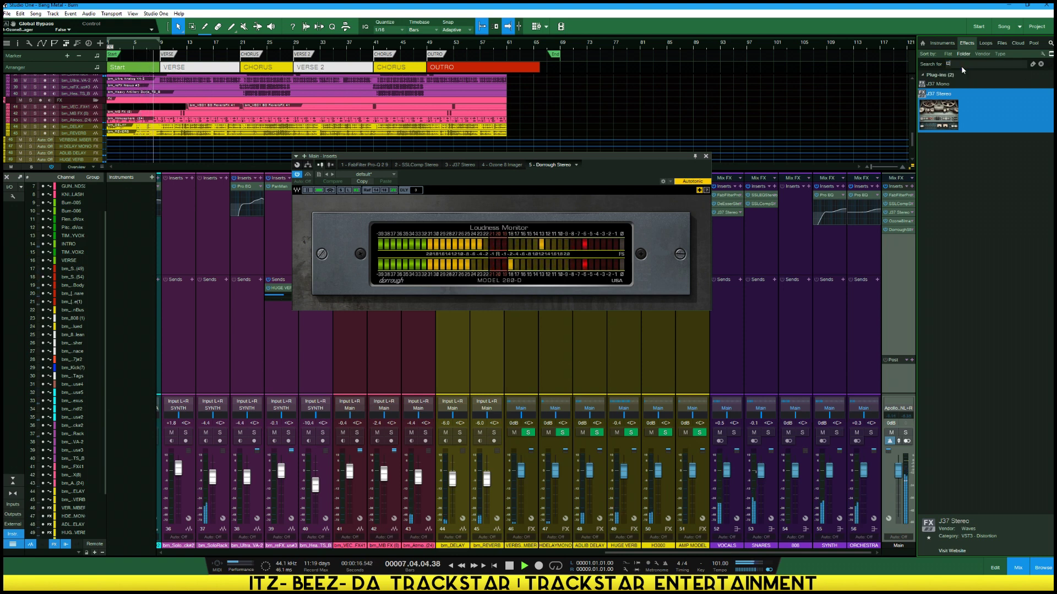
{"action": "type", "text": "l2"}
{"action": "left_click_drag", "start_coordinate": [938, 132], "coordinate": [901, 229]}
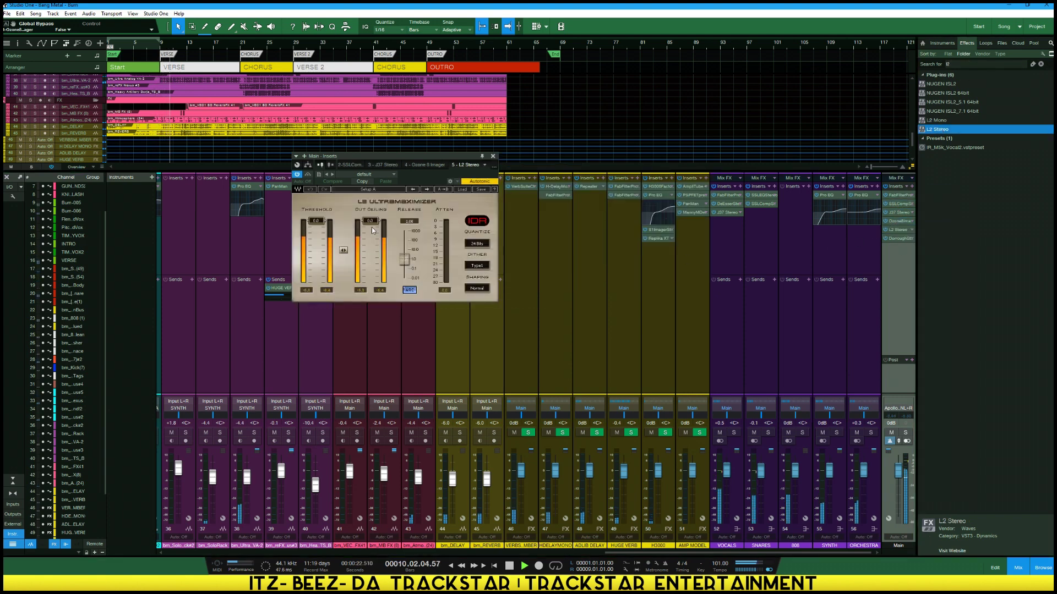
{"action": "left_click_drag", "start_coordinate": [370, 221], "coordinate": [370, 235]}
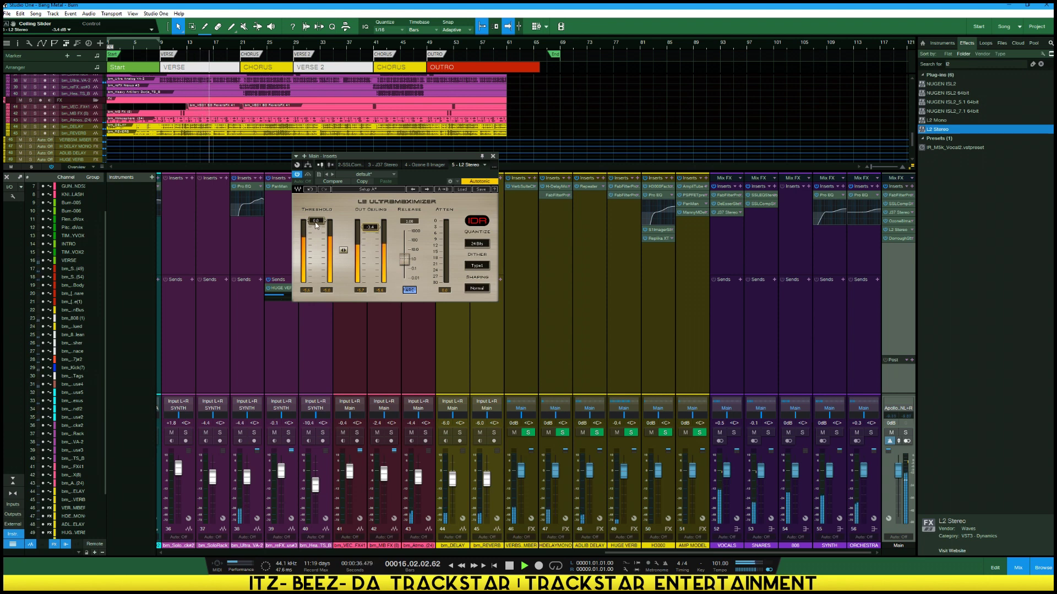
Disable the L2 limiter's automatic release control (ARC) and set its release to 0.59 ms
{"action": "left_click", "coordinate": [410, 291]}
{"action": "left_click", "coordinate": [409, 222]}
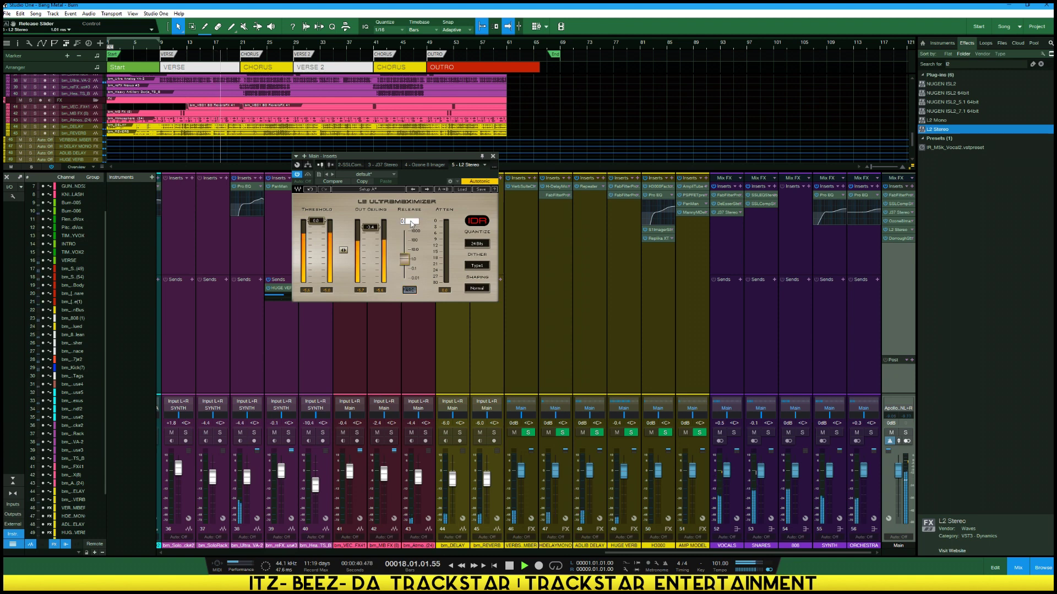
{"action": "type", "text": "0.59"}
{"action": "key", "text": "Return"}
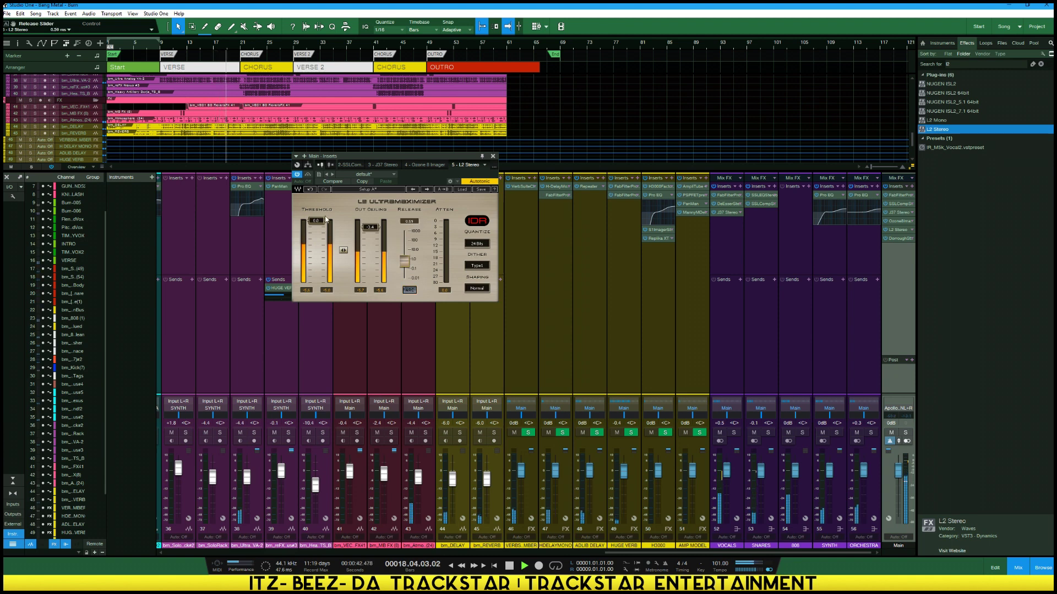
Adjust the L2 limiter to a threshold of -4.0 dB and an output ceiling of -3.1 dB during playback
{"action": "left_click_drag", "start_coordinate": [316, 221], "coordinate": [316, 232]}
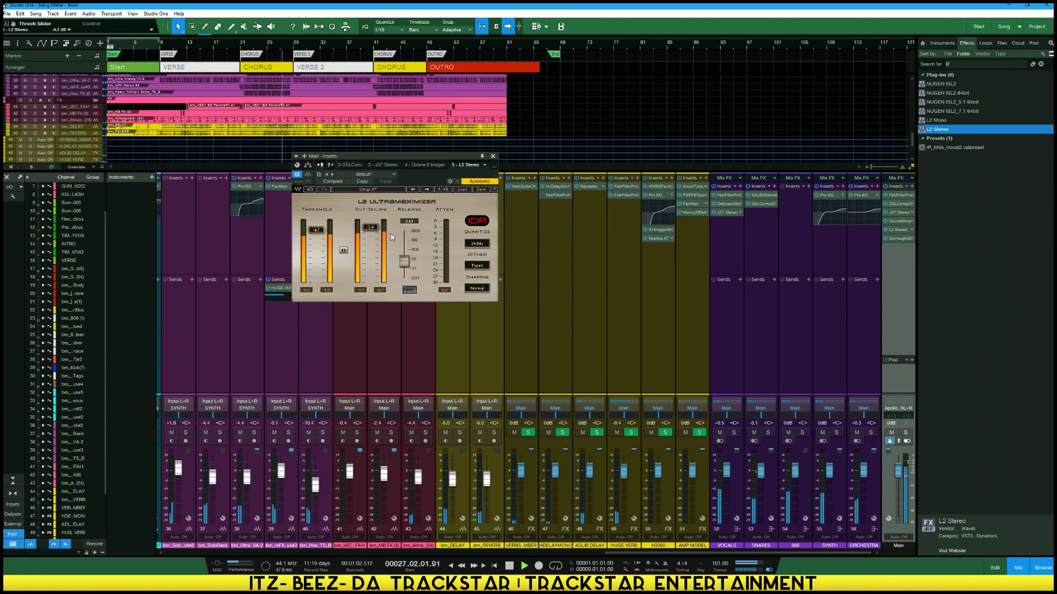
{"action": "left_click", "coordinate": [370, 233]}
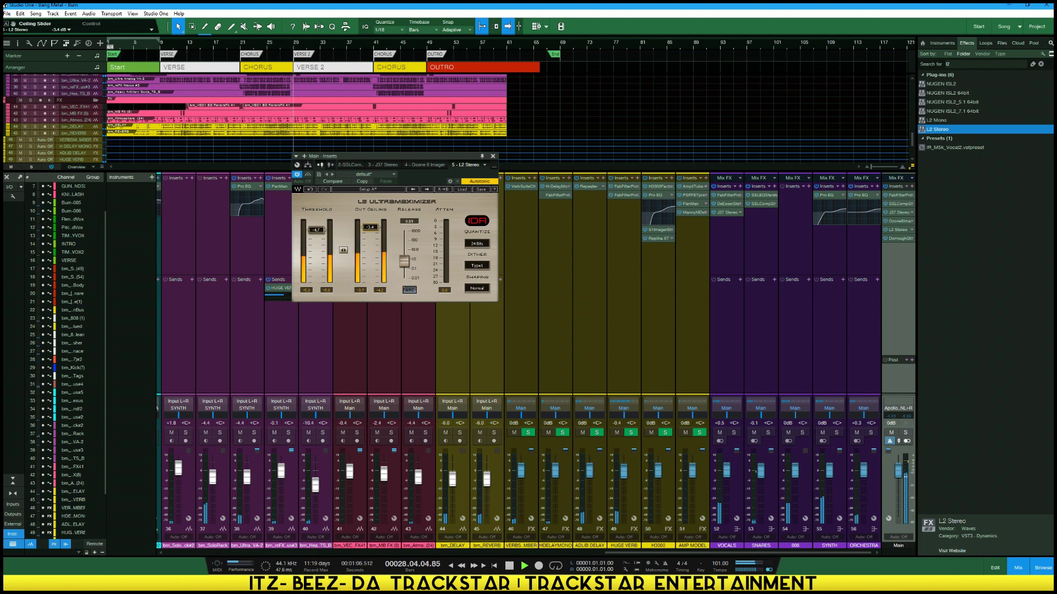
{"action": "left_click_drag", "start_coordinate": [370, 227], "coordinate": [370, 225]}
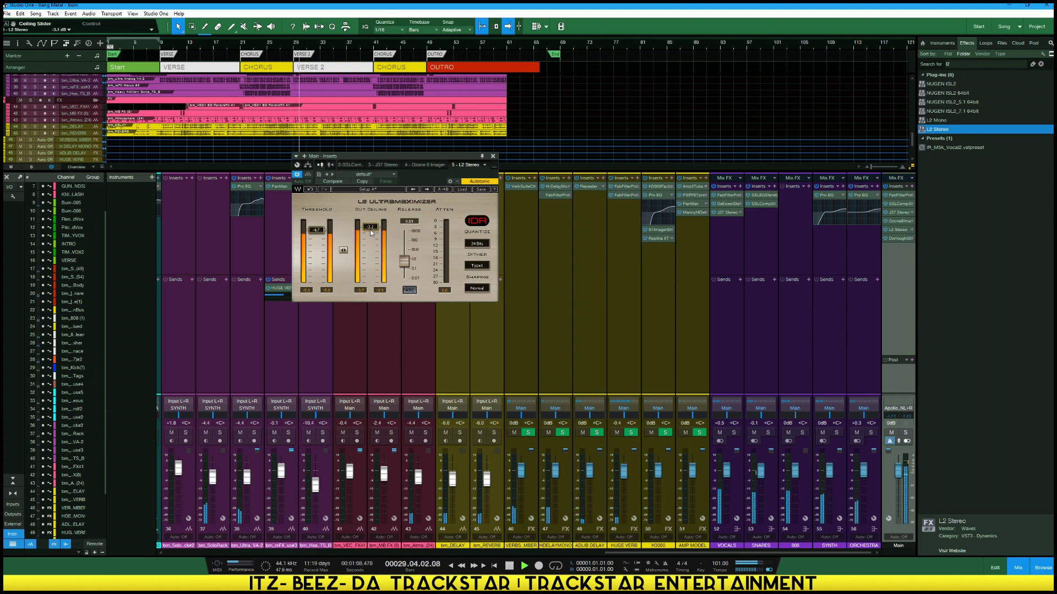
{"action": "left_click_drag", "start_coordinate": [322, 231], "coordinate": [321, 232]}
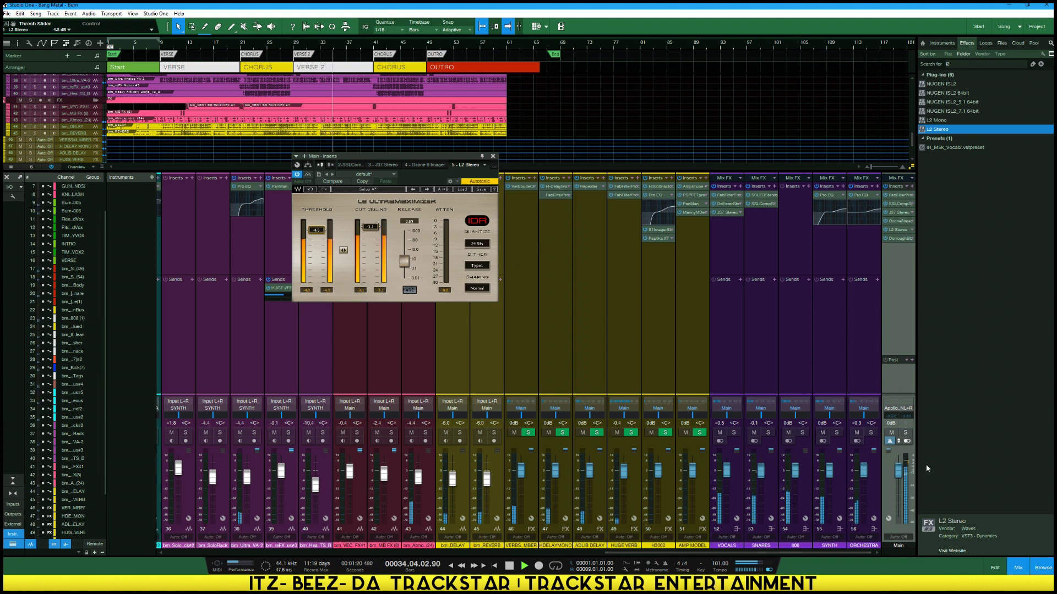
Compare the Main output in mono and stereo by toggling its channel mode during playback
{"action": "left_click", "coordinate": [907, 441]}
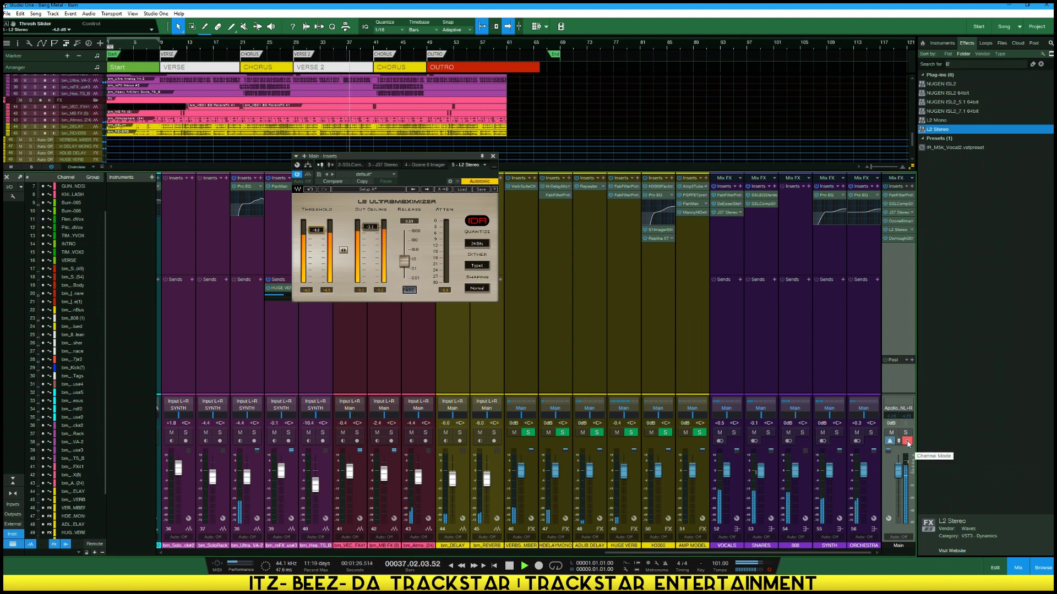
{"action": "left_click", "coordinate": [907, 441]}
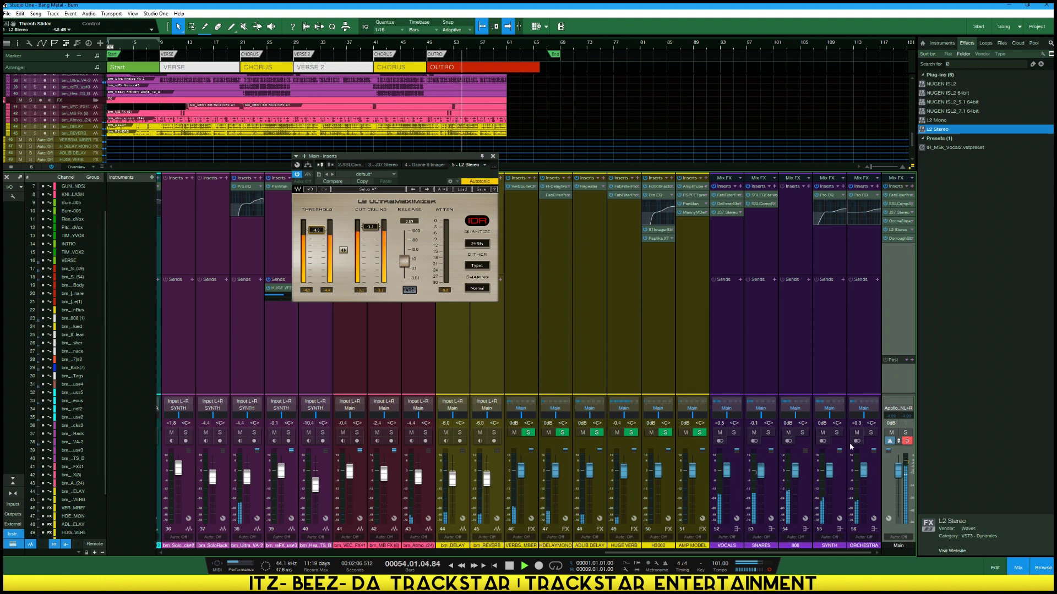
Mute and unmute the VOCALS bus to hear the mono playback without vocals
{"action": "left_click", "coordinate": [720, 433]}
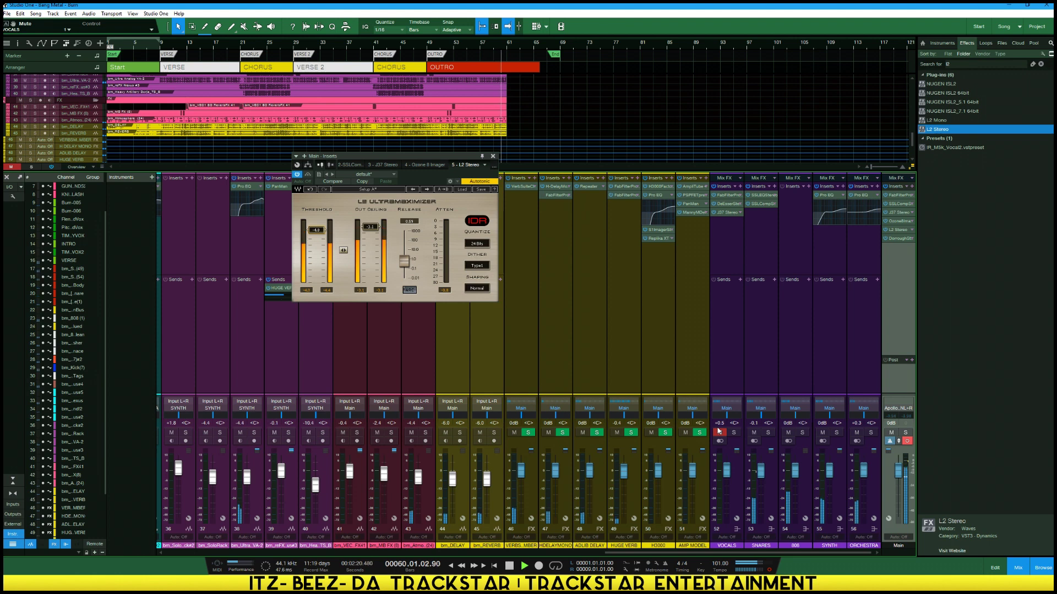
{"action": "left_click", "coordinate": [716, 430]}
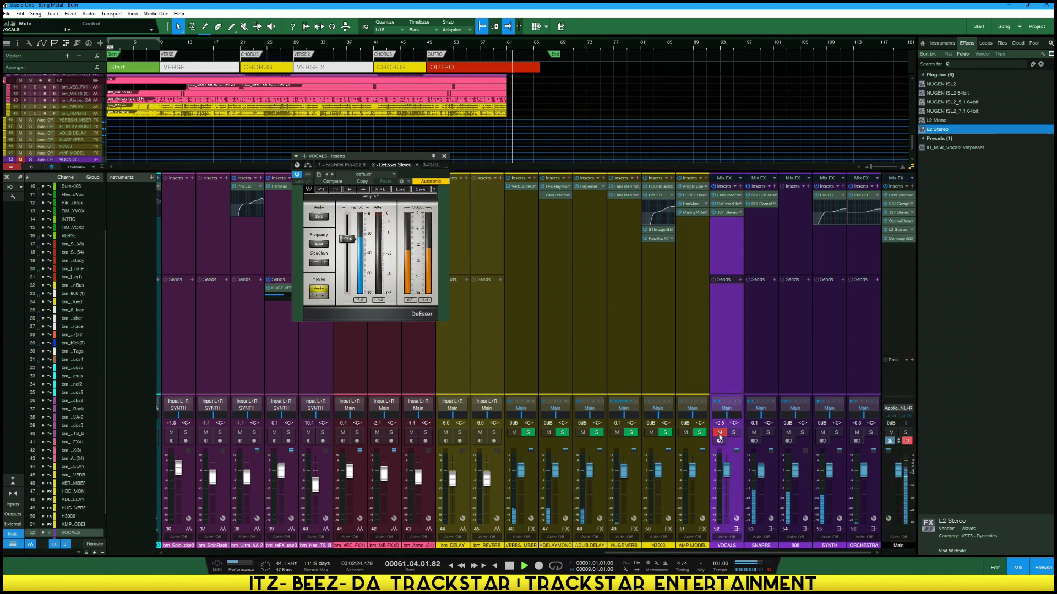
{"action": "left_click", "coordinate": [718, 433]}
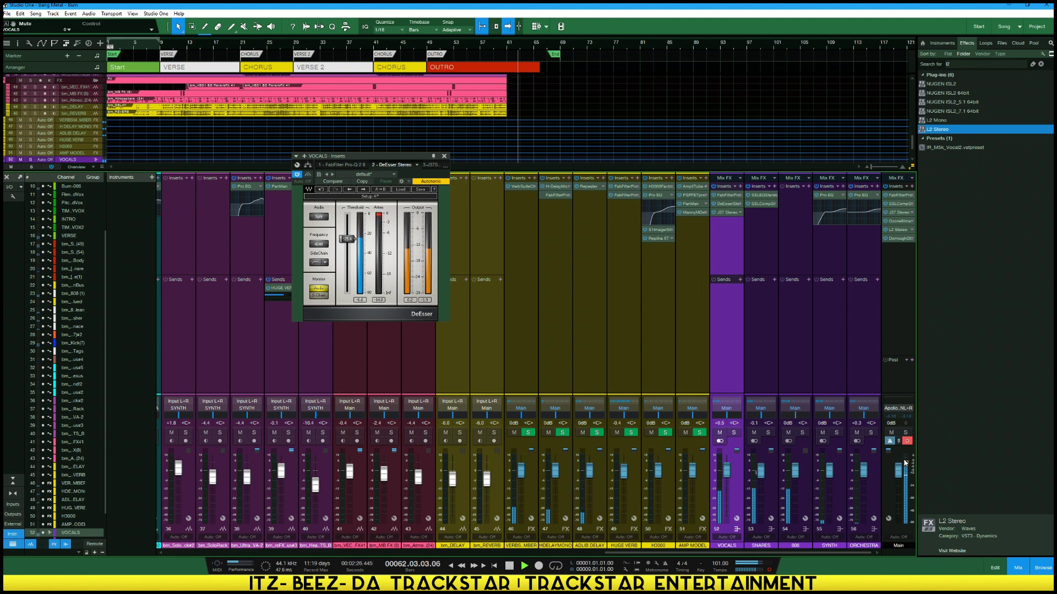
Restart playback from the beginning of the song and switch the Main output back to stereo
{"action": "key", "text": "space"}
{"action": "key", "text": "space"}
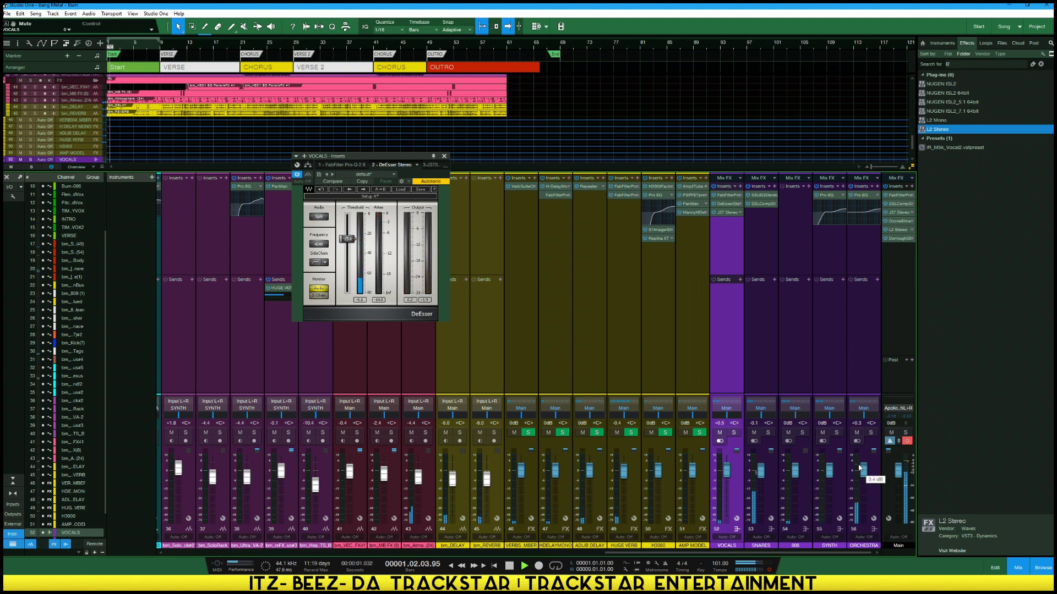
{"action": "left_click", "coordinate": [907, 441]}
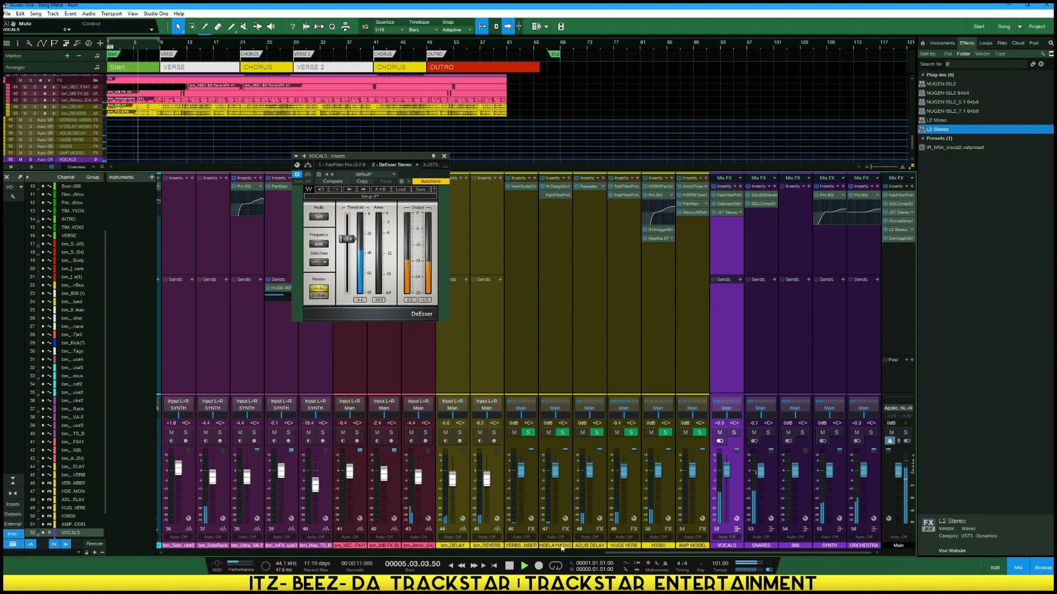
Lower the INTRO vocal track's volume slightly during playback
{"action": "left_click_drag", "start_coordinate": [605, 555], "coordinate": [164, 530]}
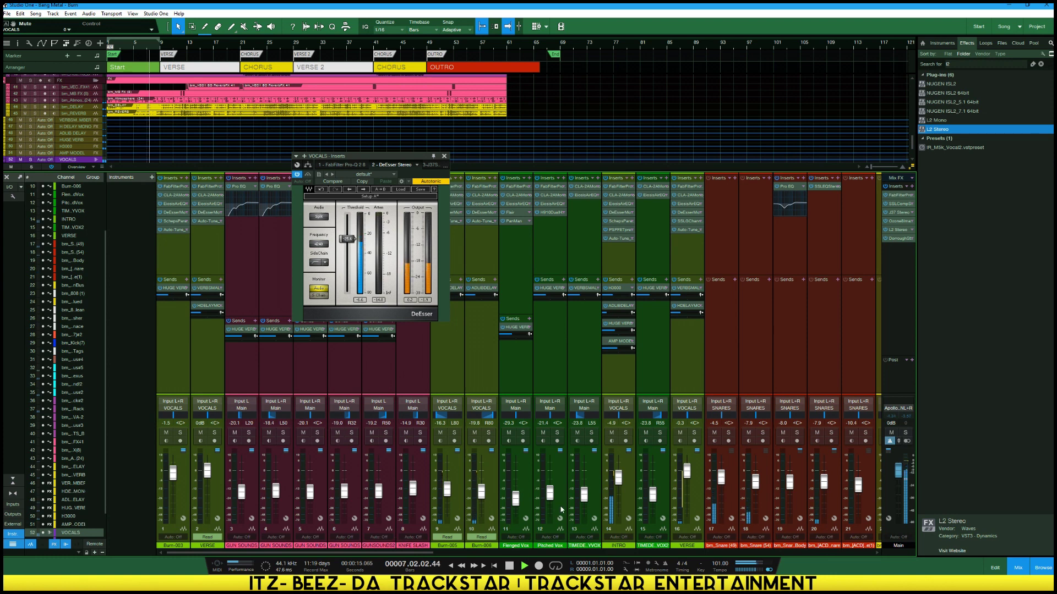
{"action": "left_click_drag", "start_coordinate": [617, 476], "coordinate": [618, 486]}
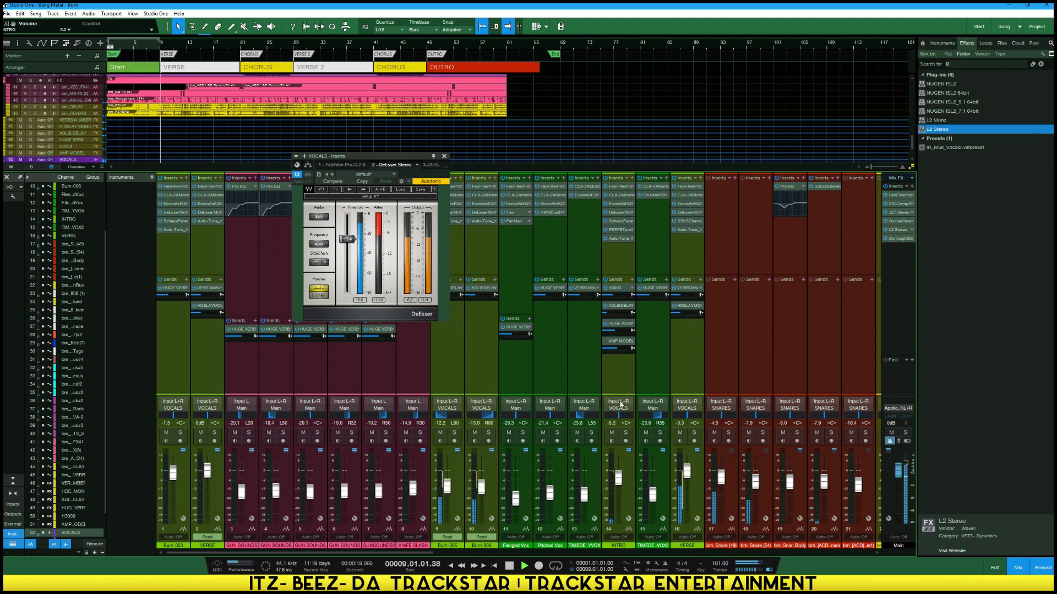
Readjust the Main output's L2 limiter during playback to a threshold of -3.4 dB and an output ceiling of -1.1 dB
{"action": "left_click", "coordinate": [901, 229]}
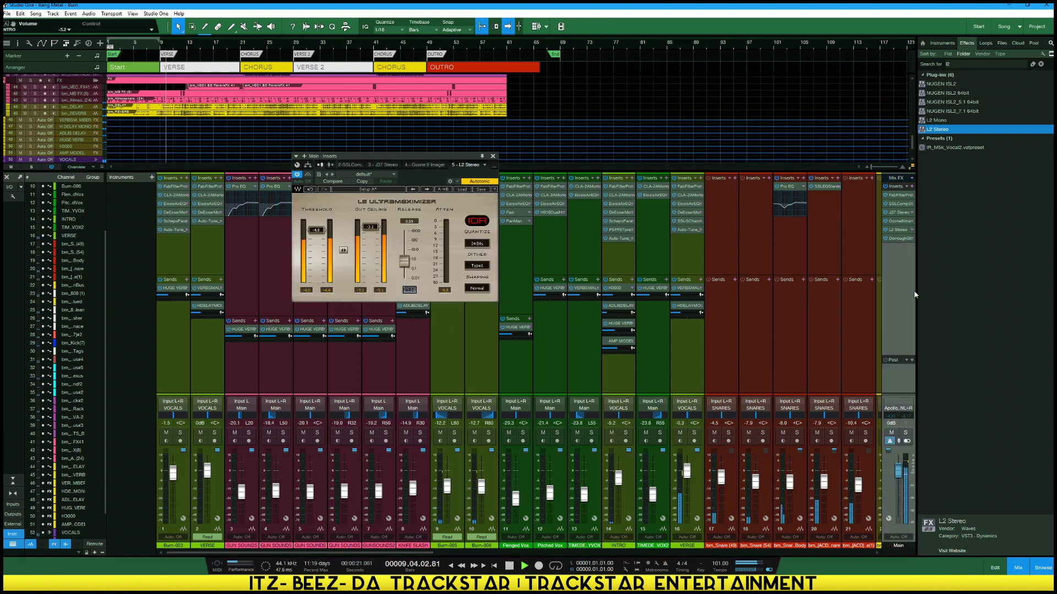
{"action": "left_click", "coordinate": [885, 229]}
{"action": "left_click_drag", "start_coordinate": [371, 226], "coordinate": [370, 220]}
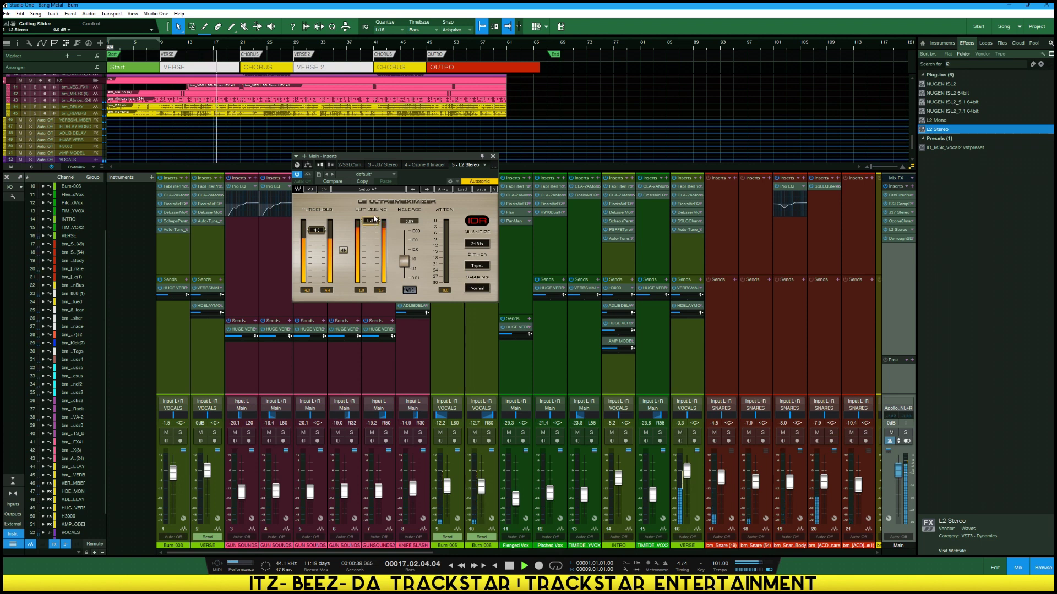
{"action": "left_click_drag", "start_coordinate": [316, 234], "coordinate": [316, 231]}
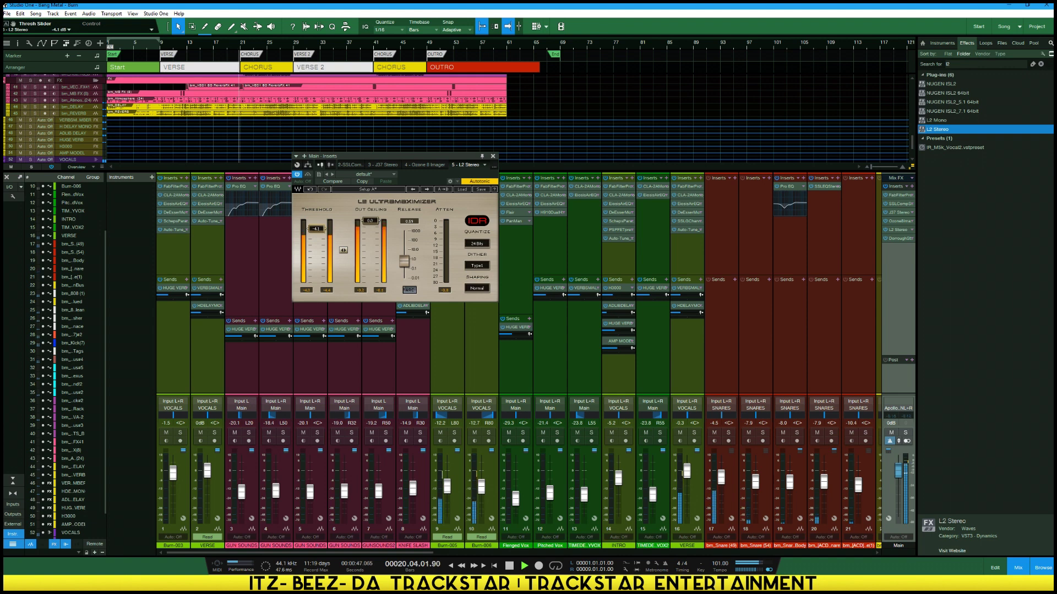
{"action": "mouse_move", "coordinate": [316, 230]}
{"action": "left_mouse_down"}
{"action": "mouse_move", "coordinate": [370, 221]}
{"action": "mouse_move", "coordinate": [316, 227]}
{"action": "left_mouse_up"}
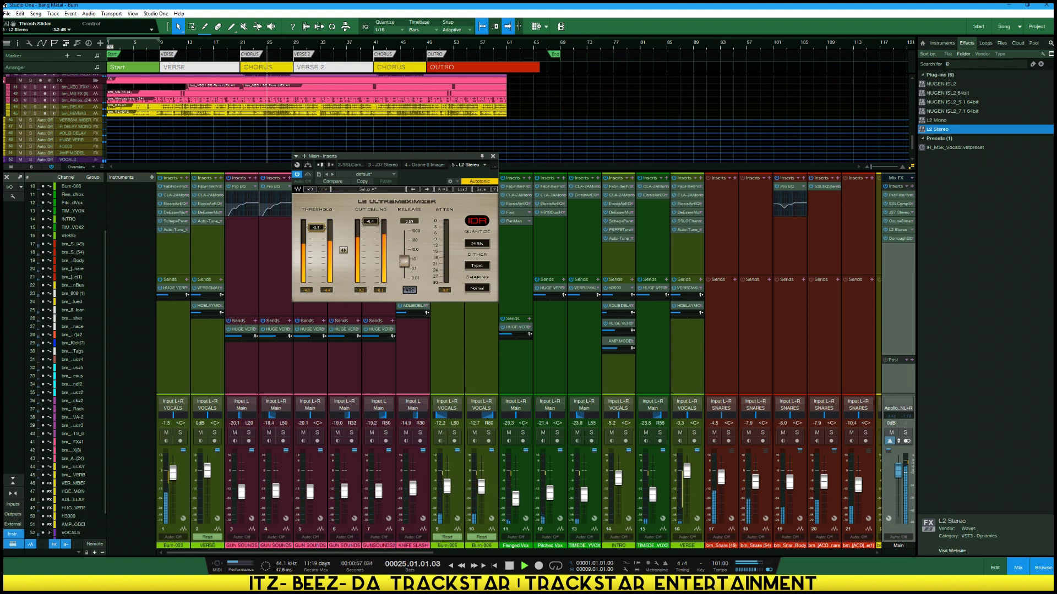
{"action": "left_click", "coordinate": [369, 224]}
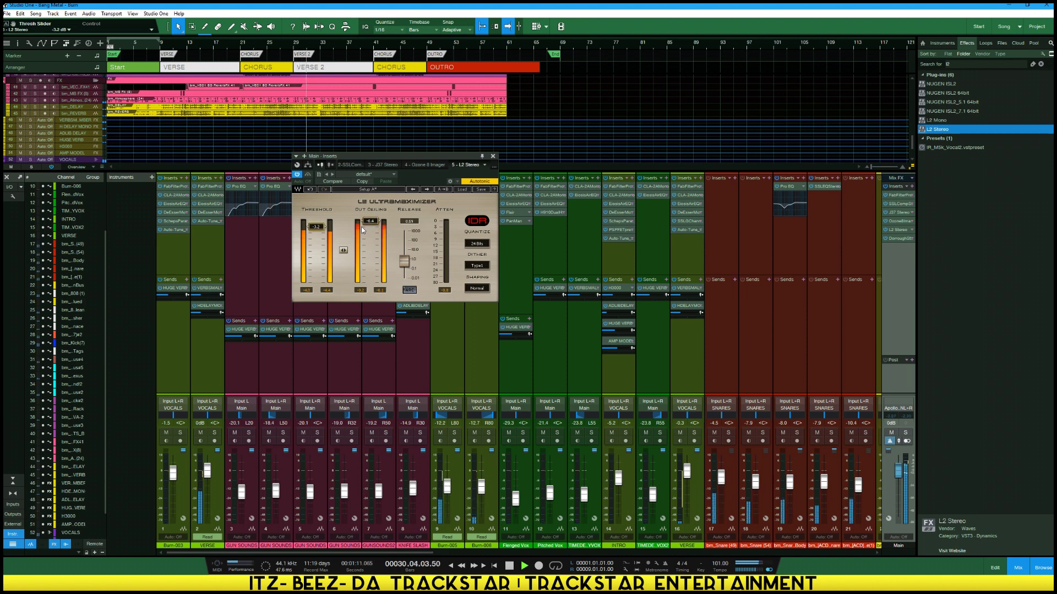
{"action": "left_click_drag", "start_coordinate": [370, 222], "coordinate": [371, 223]}
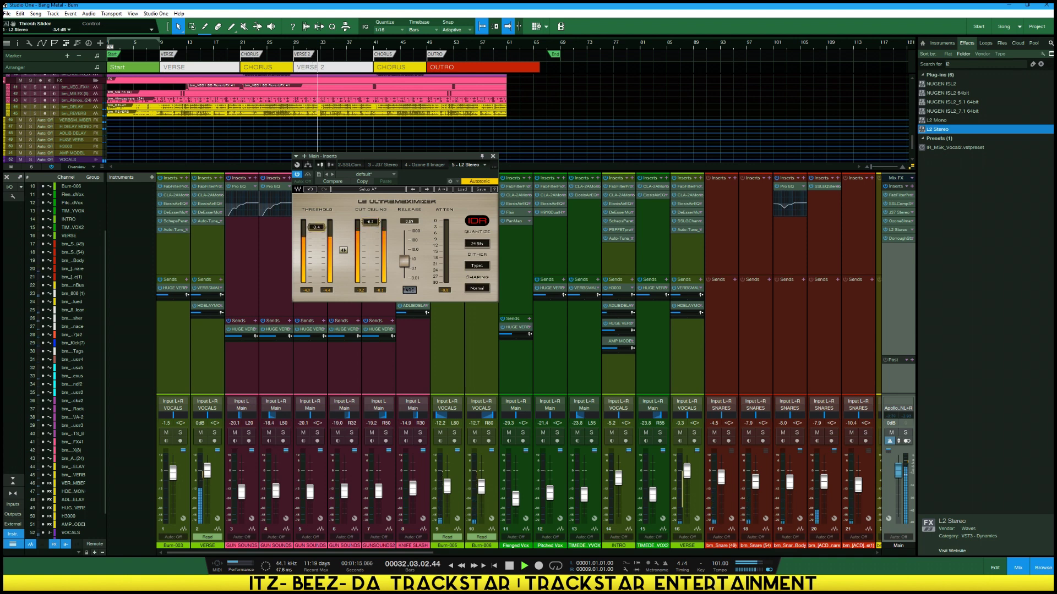
{"action": "scroll", "coordinate": [370, 221], "scroll_direction": "down", "scroll_amount": 2}
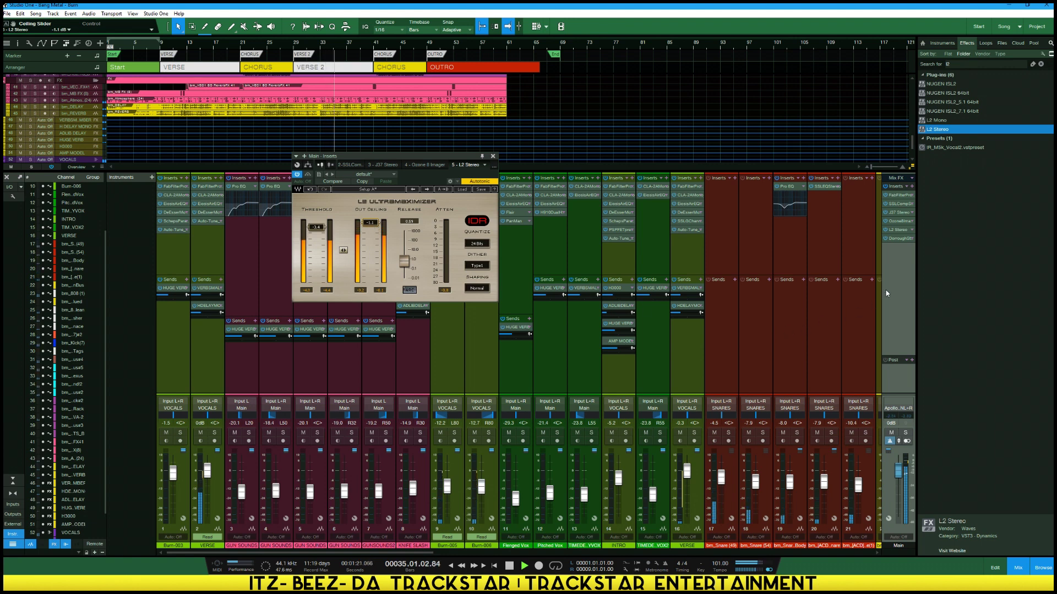
Check the Main output's loudness on the Dorrough meter, then close the meter
{"action": "left_click", "coordinate": [901, 240]}
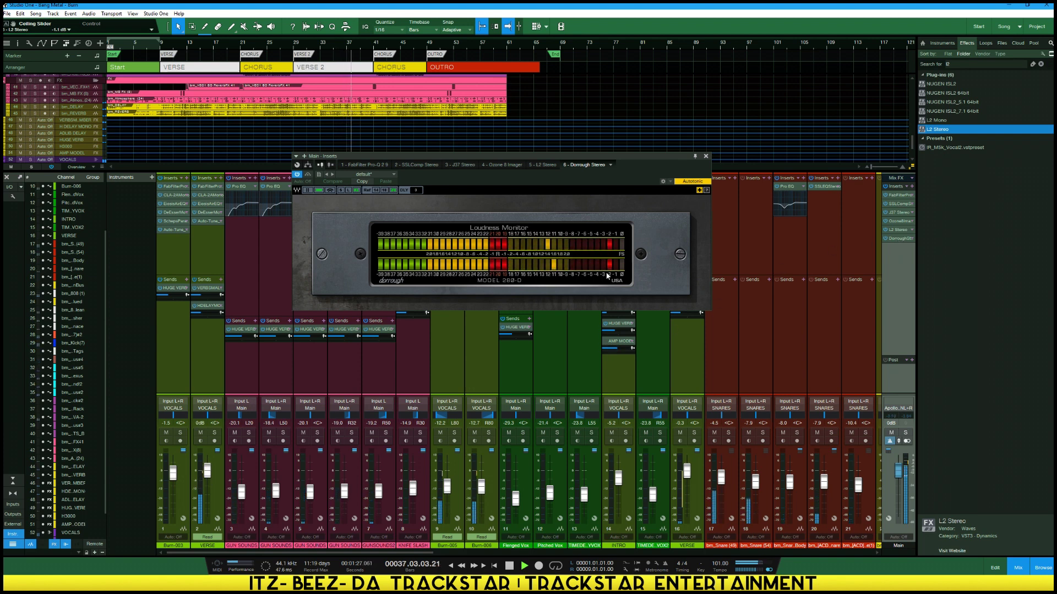
{"action": "left_click", "coordinate": [705, 156]}
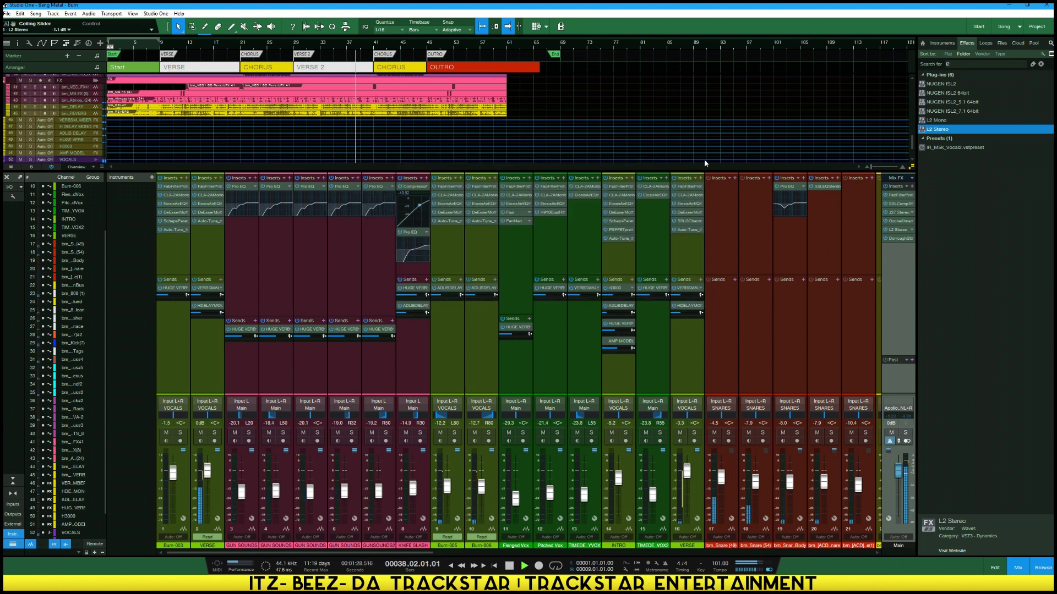
Set the threshold of the Main output's L2 limiter to -2.4 dB
{"action": "left_click", "coordinate": [892, 230]}
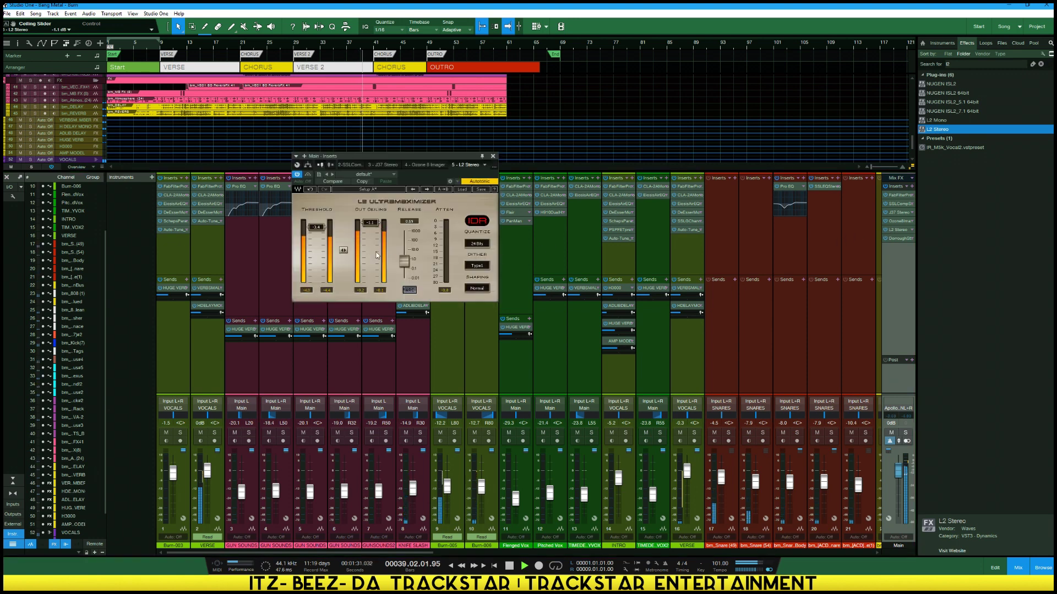
{"action": "double_click", "coordinate": [314, 227]}
{"action": "type", "text": "-2.4"}
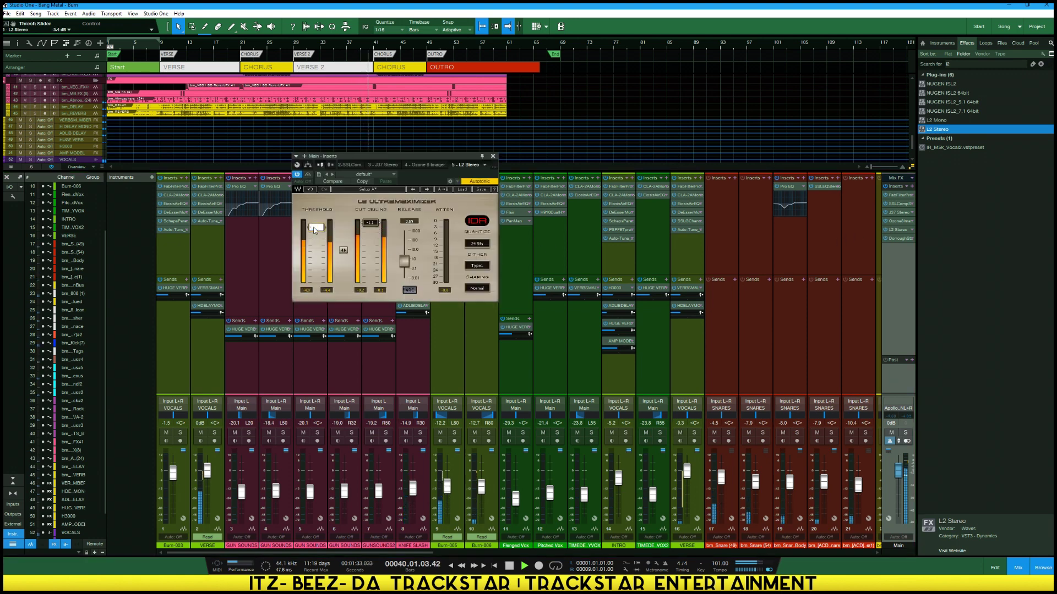
{"action": "left_click_drag", "start_coordinate": [314, 230], "coordinate": [314, 230]}
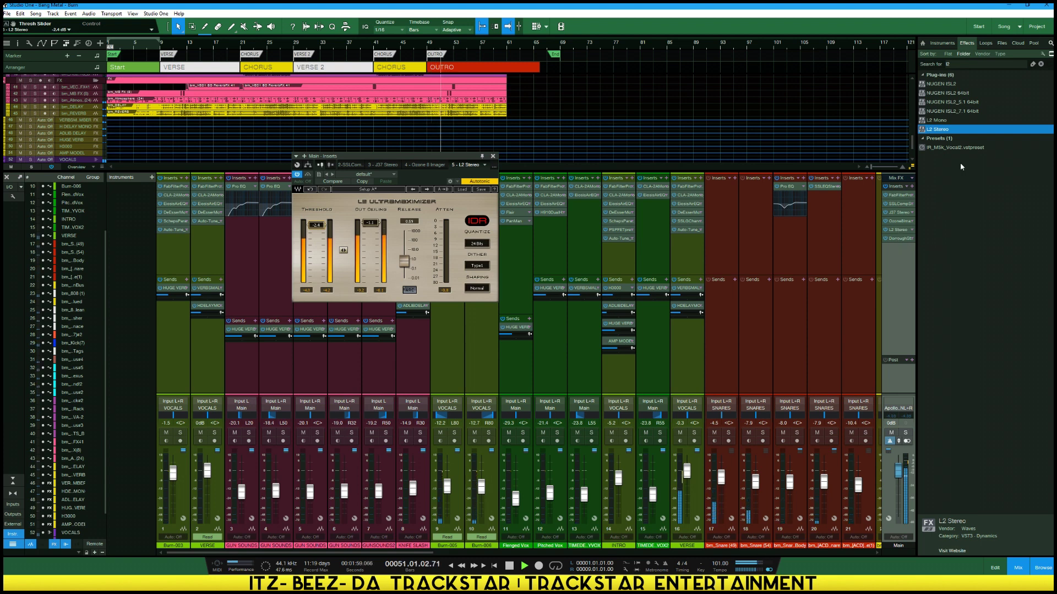
Search the effects for "multi" and insert L3 MultiMaximizer Stereo on the Main output ahead of the L2 limiter
{"action": "left_click", "coordinate": [958, 64]}
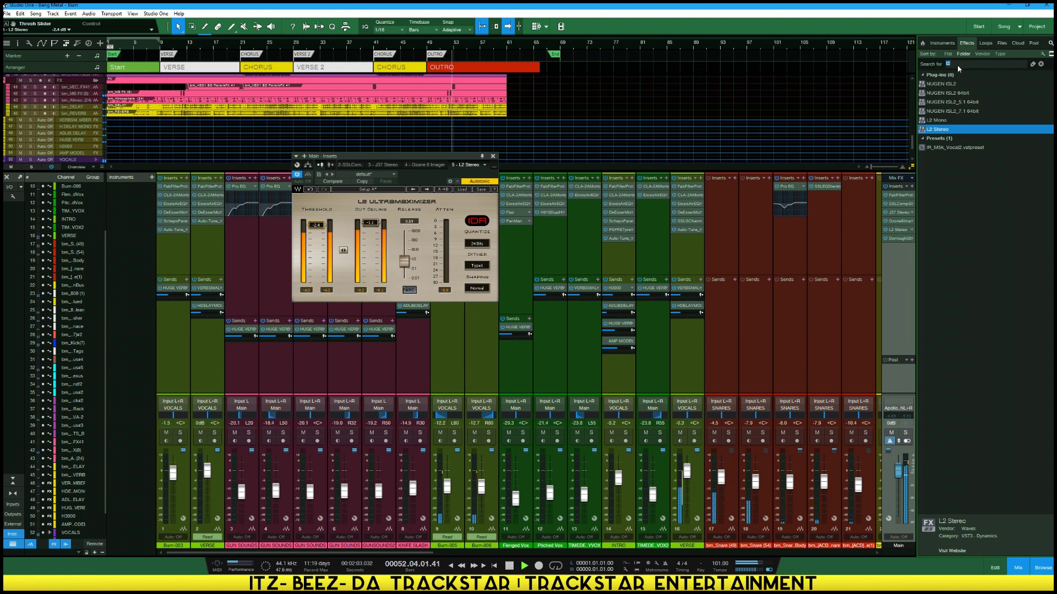
{"action": "type", "text": "mut"}
{"action": "key", "text": "BackSpace"}
{"action": "type", "text": "lti"}
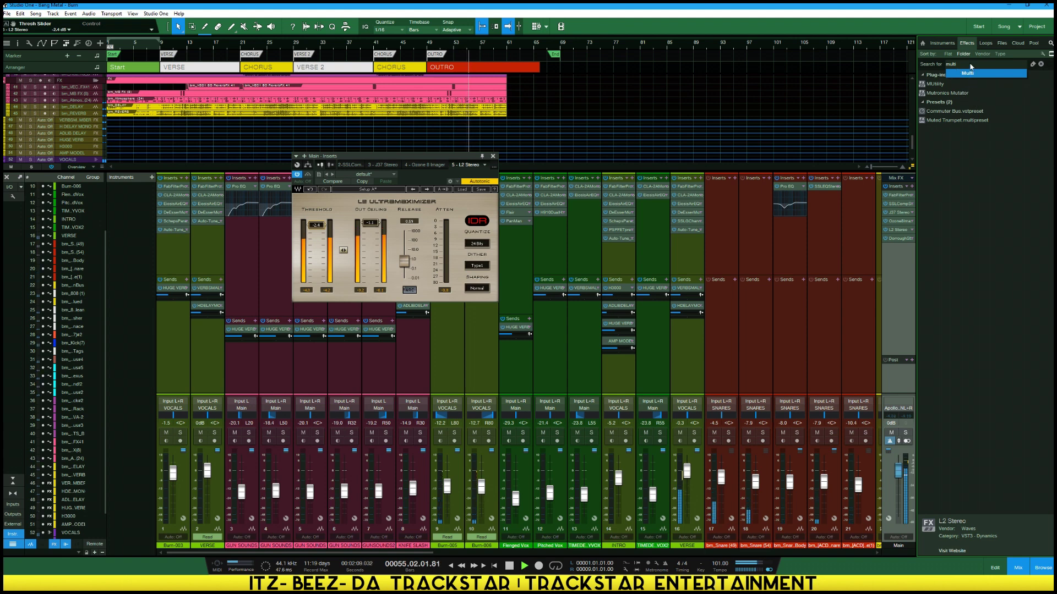
{"action": "key", "text": "Return"}
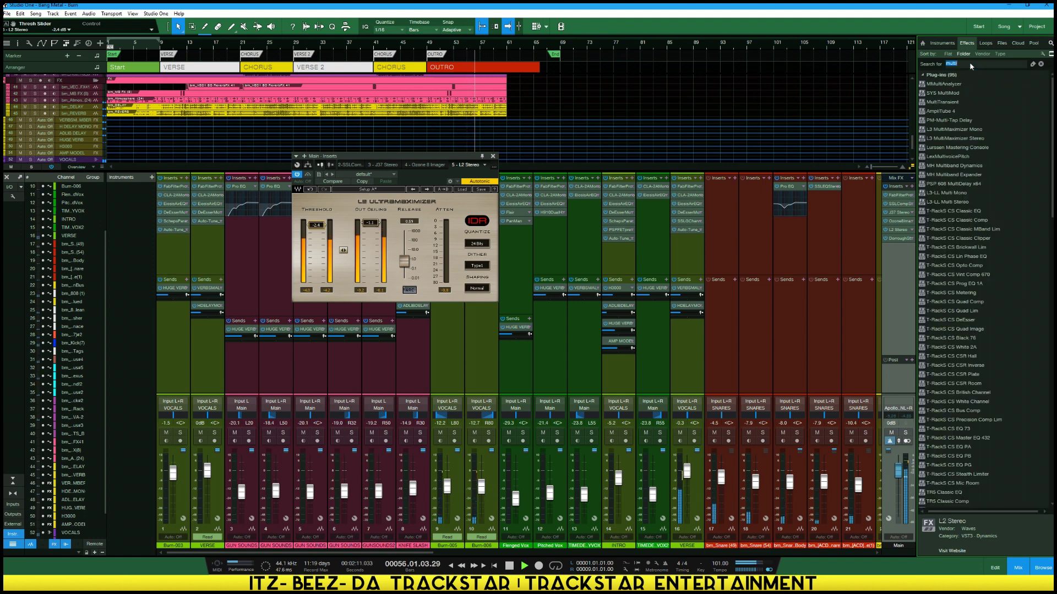
{"action": "left_click", "coordinate": [953, 139]}
{"action": "left_click_drag", "start_coordinate": [954, 139], "coordinate": [903, 227]}
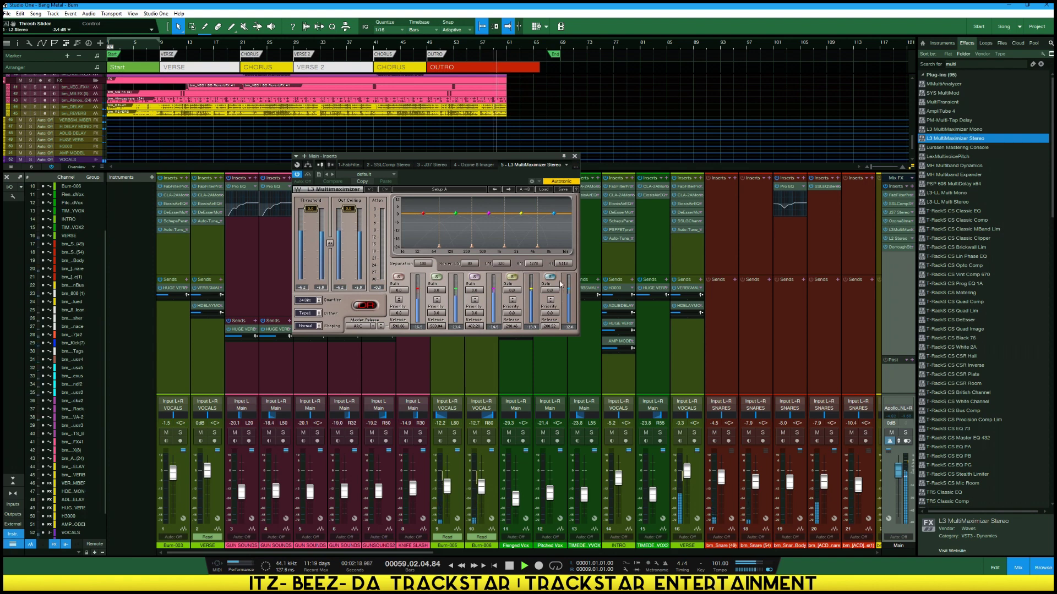
{"action": "left_click_drag", "start_coordinate": [493, 159], "coordinate": [577, 234]}
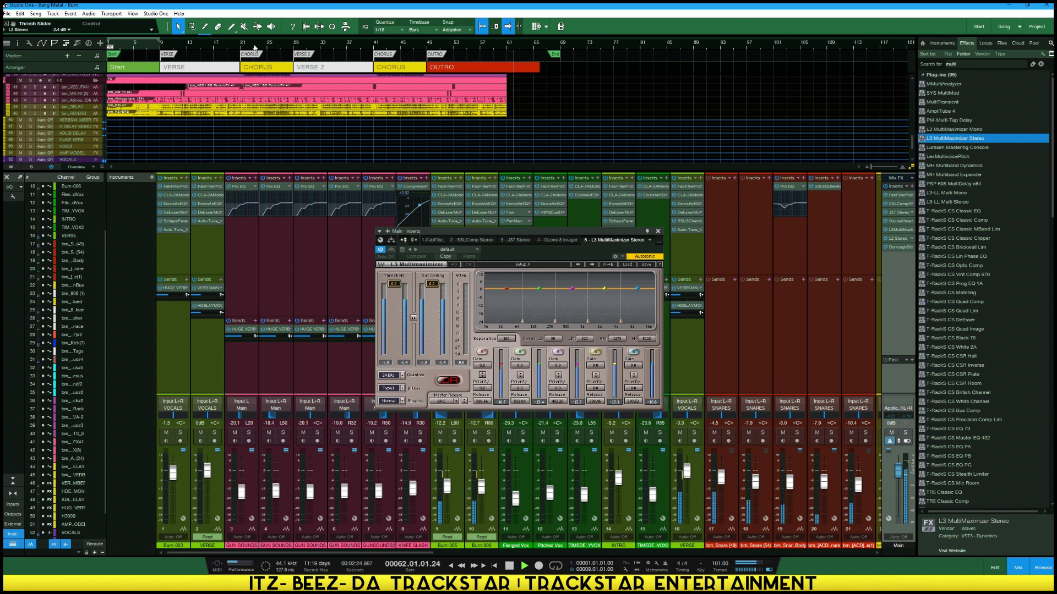
Set a playback loop over the first CHORUS section, bars 21 to 29, and play from its start
{"action": "left_click_drag", "start_coordinate": [242, 40], "coordinate": [297, 39]}
{"action": "key", "text": "comma"}
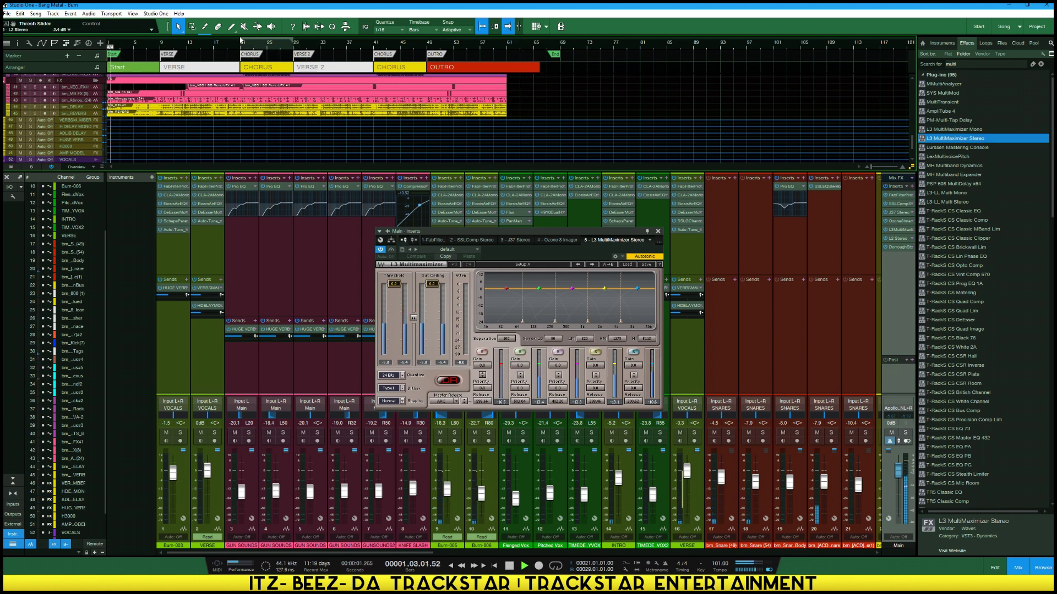
{"action": "left_click", "coordinate": [240, 41]}
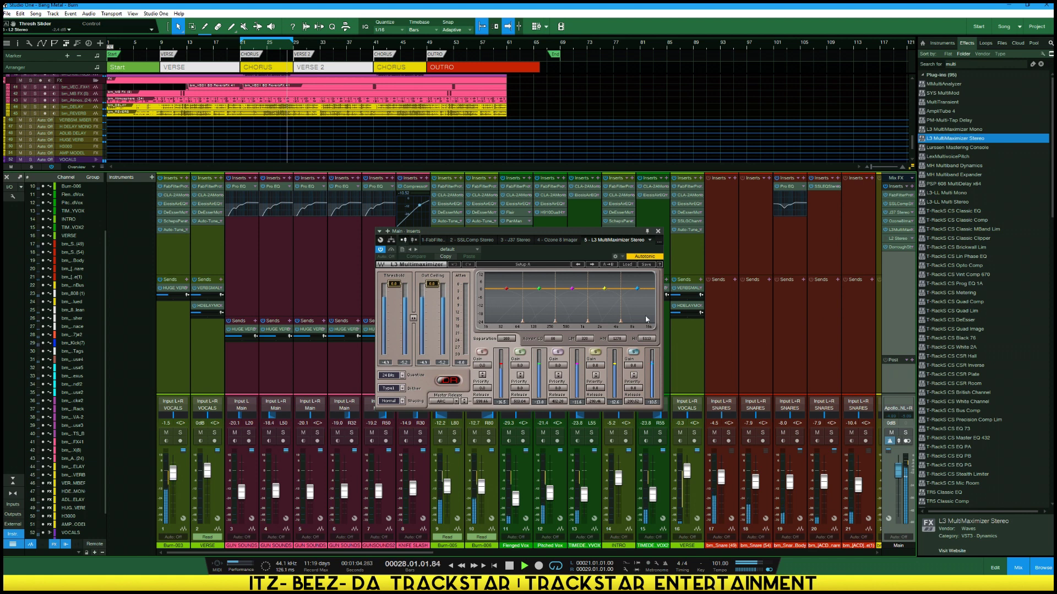
Cut the L3 MultiMaximizer's high band gain to -12 dB, shorten the band's release and solo it
{"action": "left_click", "coordinate": [637, 289]}
{"action": "left_click_drag", "start_coordinate": [637, 289], "coordinate": [638, 290]}
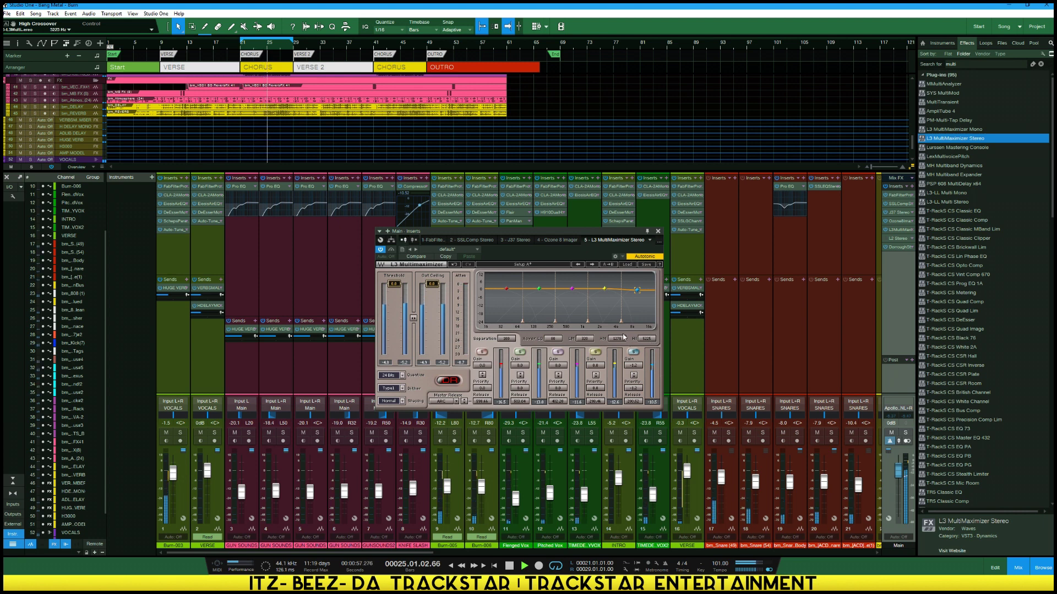
{"action": "left_click_drag", "start_coordinate": [636, 290], "coordinate": [636, 306]}
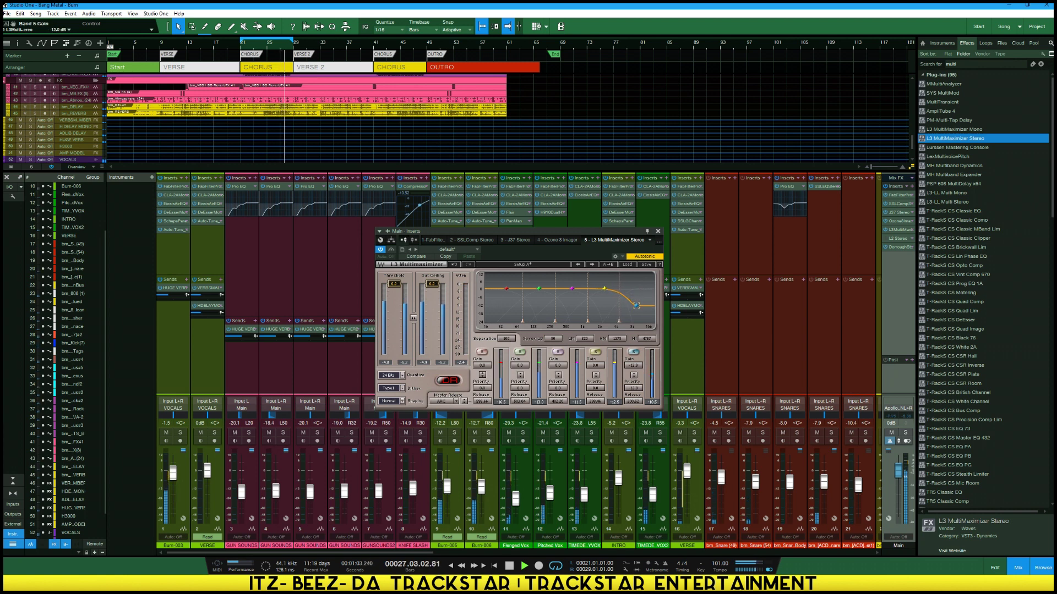
{"action": "left_click_drag", "start_coordinate": [633, 401], "coordinate": [633, 416]}
{"action": "left_click", "coordinate": [634, 353]}
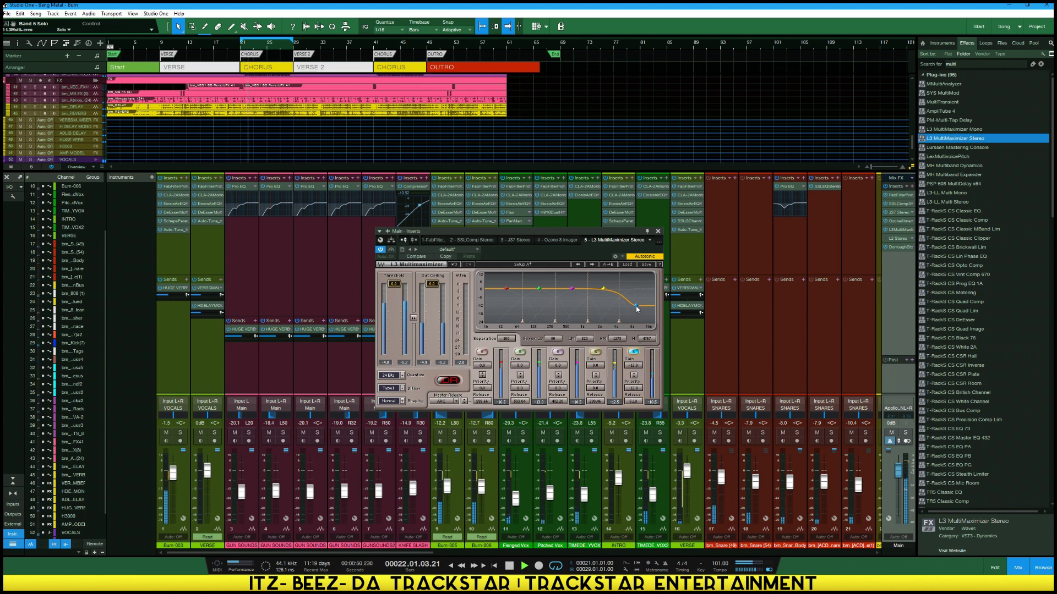
Set the L3's high crossover to 4000 Hz and the high band's gain to 0 dB
{"action": "left_click_drag", "start_coordinate": [636, 308], "coordinate": [634, 289]}
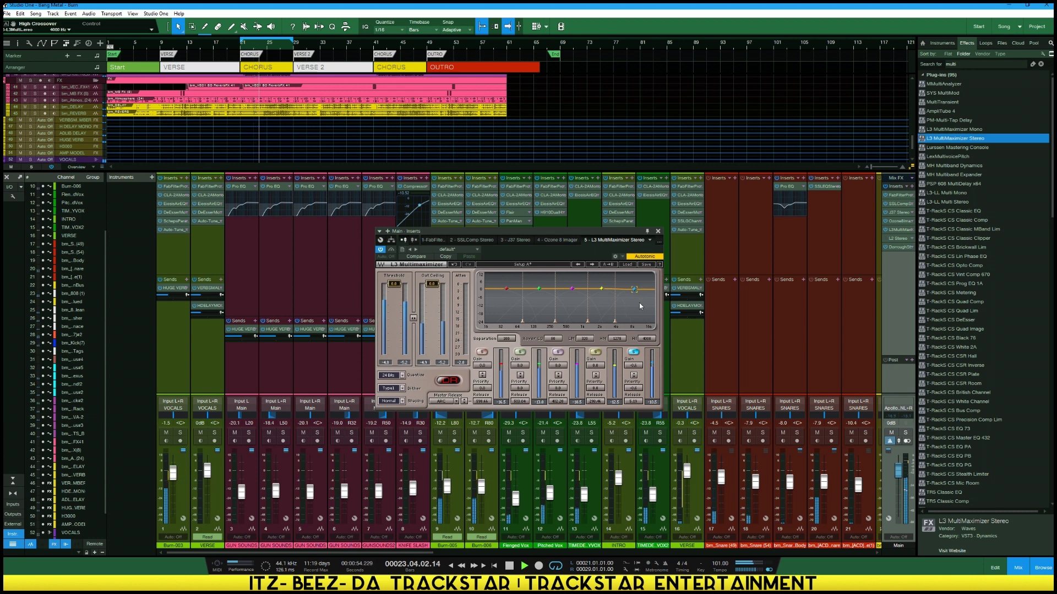
{"action": "left_click", "coordinate": [636, 366]}
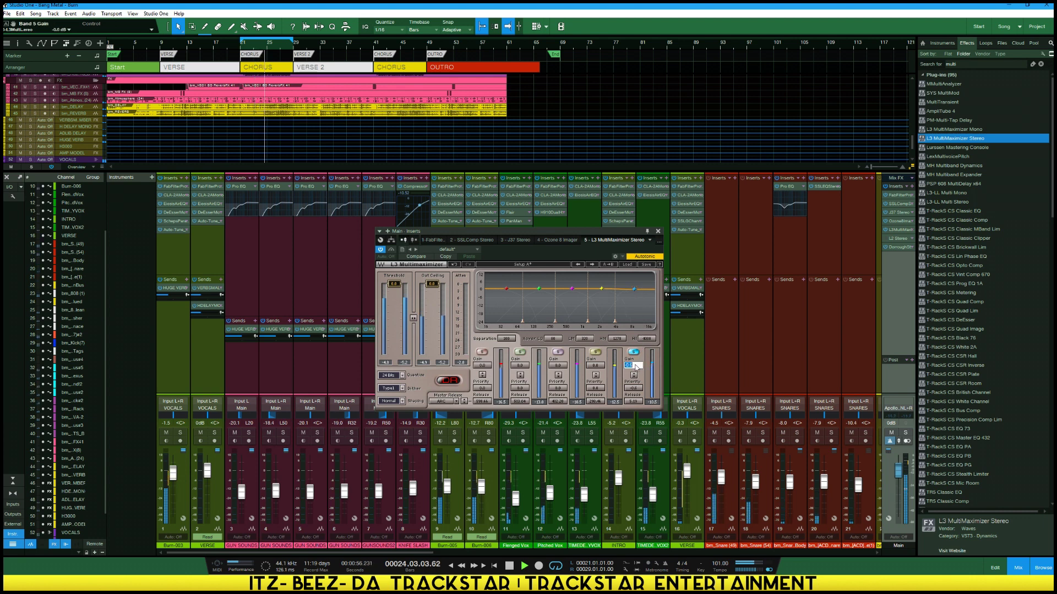
{"action": "type", "text": "0"}
{"action": "key", "text": "Return"}
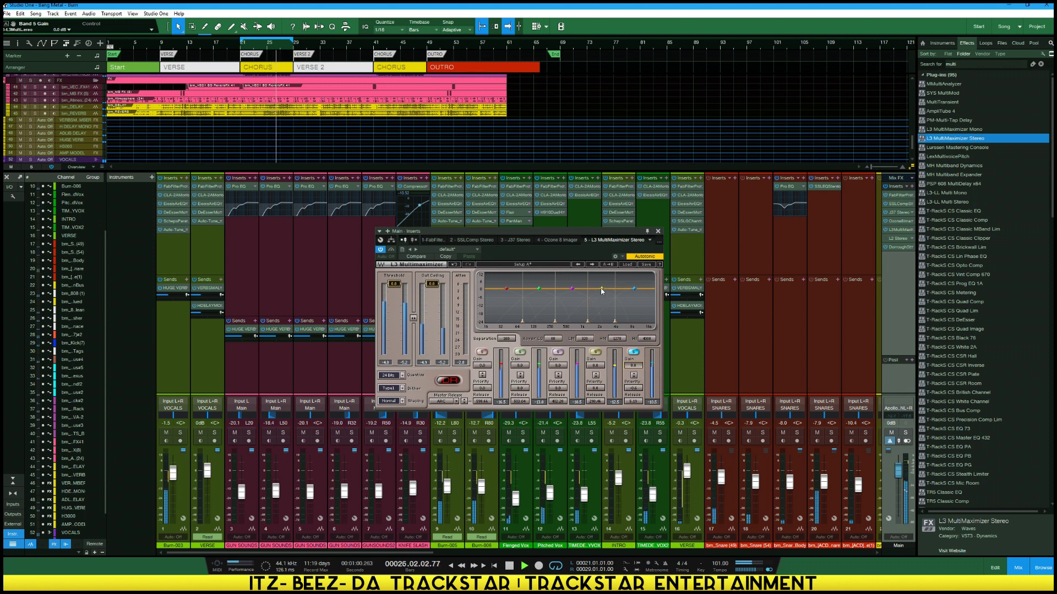
Trim the L3's hi-mid band gain slightly, with its priority at -12 dB and the HiMid crossover at 1024 Hz
{"action": "left_click_drag", "start_coordinate": [601, 288], "coordinate": [601, 291]}
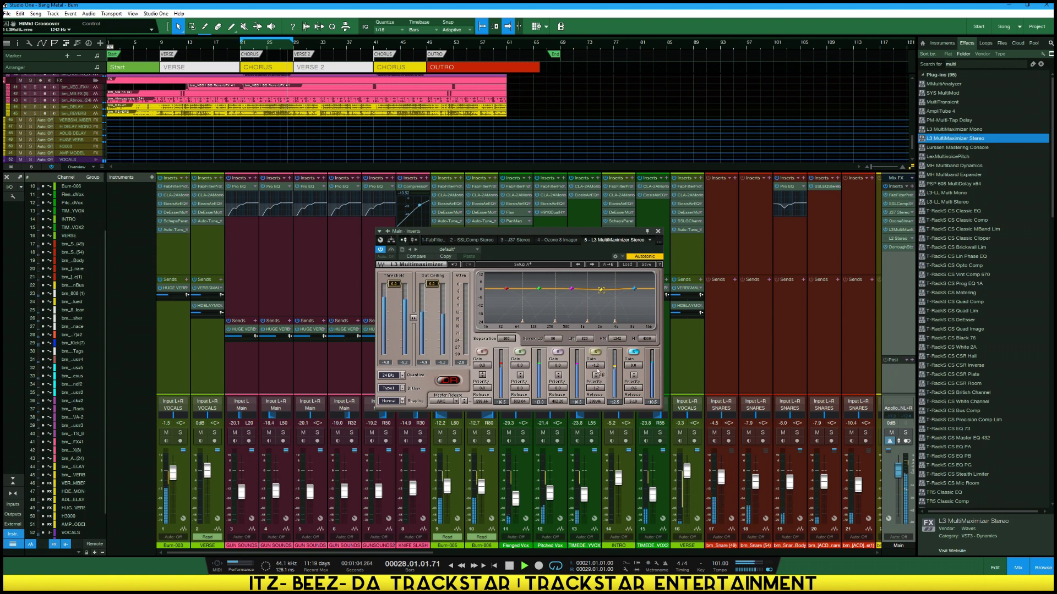
{"action": "left_click_drag", "start_coordinate": [595, 388], "coordinate": [594, 374]}
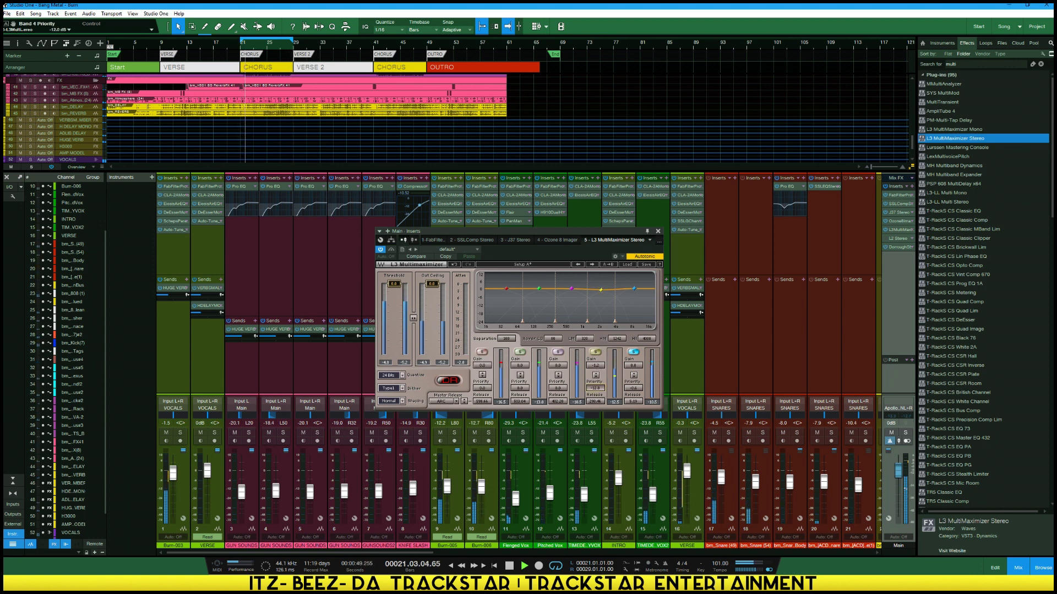
{"action": "left_click_drag", "start_coordinate": [601, 289], "coordinate": [599, 290]}
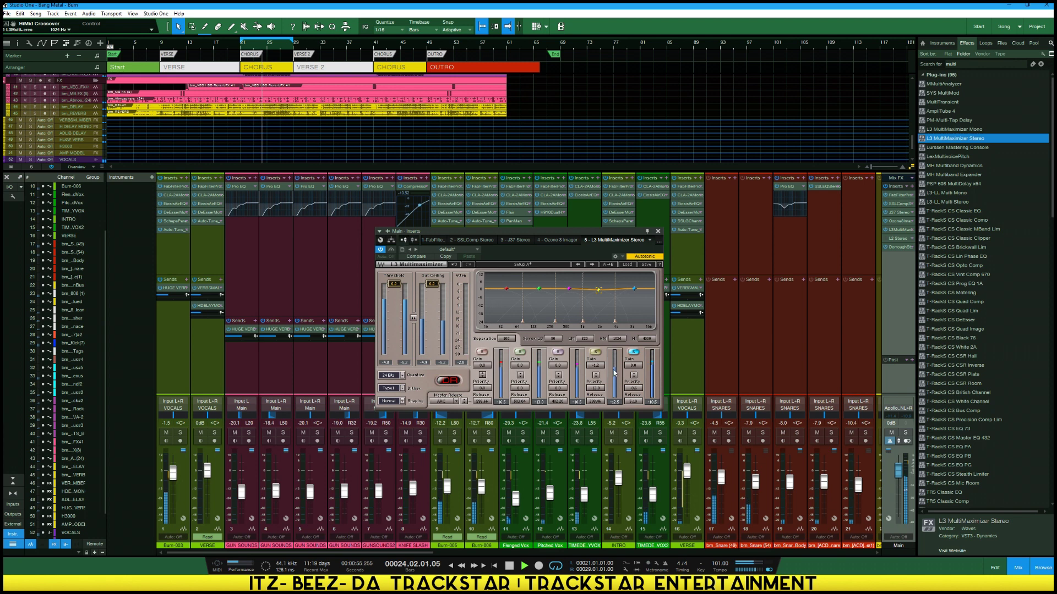
Try different priority and gain settings on the L3 MultiMaximizer's hi-mid band and switch its dither type
{"action": "left_click_drag", "start_coordinate": [594, 391], "coordinate": [595, 393]}
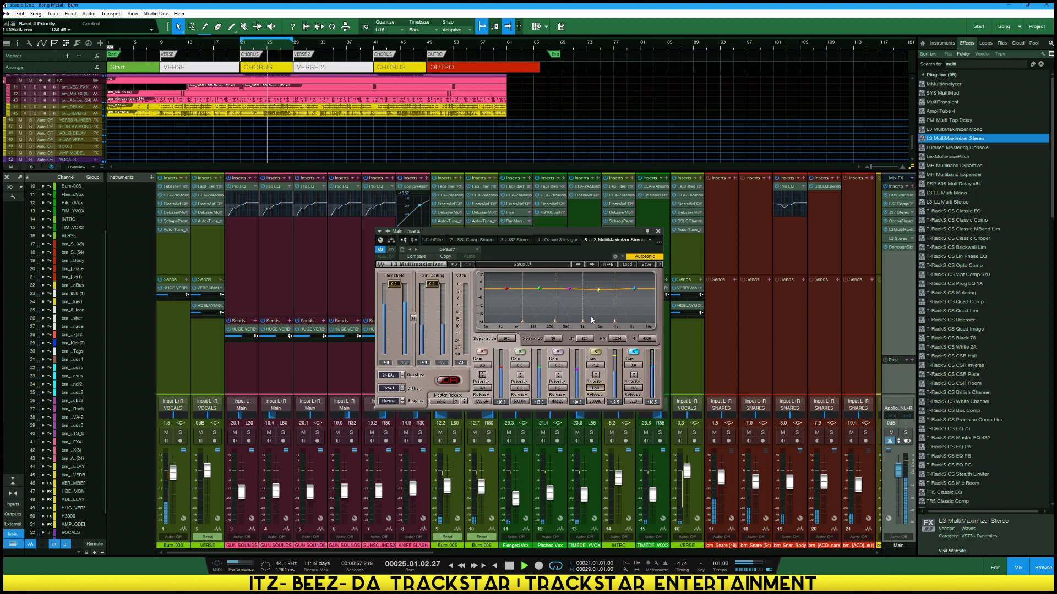
{"action": "left_click_drag", "start_coordinate": [594, 391], "coordinate": [595, 405]}
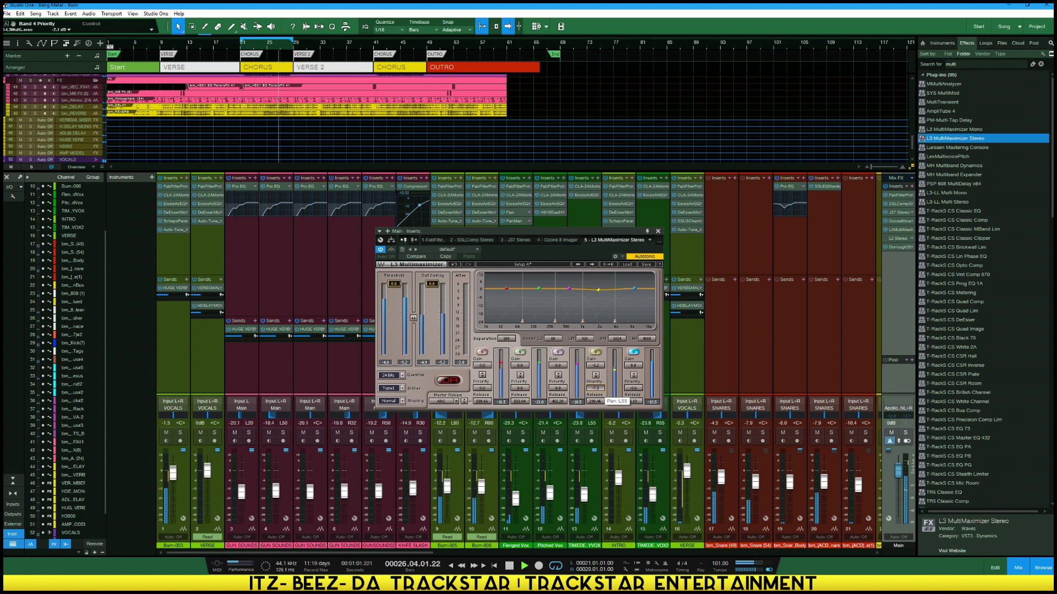
{"action": "left_click_drag", "start_coordinate": [595, 365], "coordinate": [597, 403]}
{"action": "left_click_drag", "start_coordinate": [595, 365], "coordinate": [595, 351]}
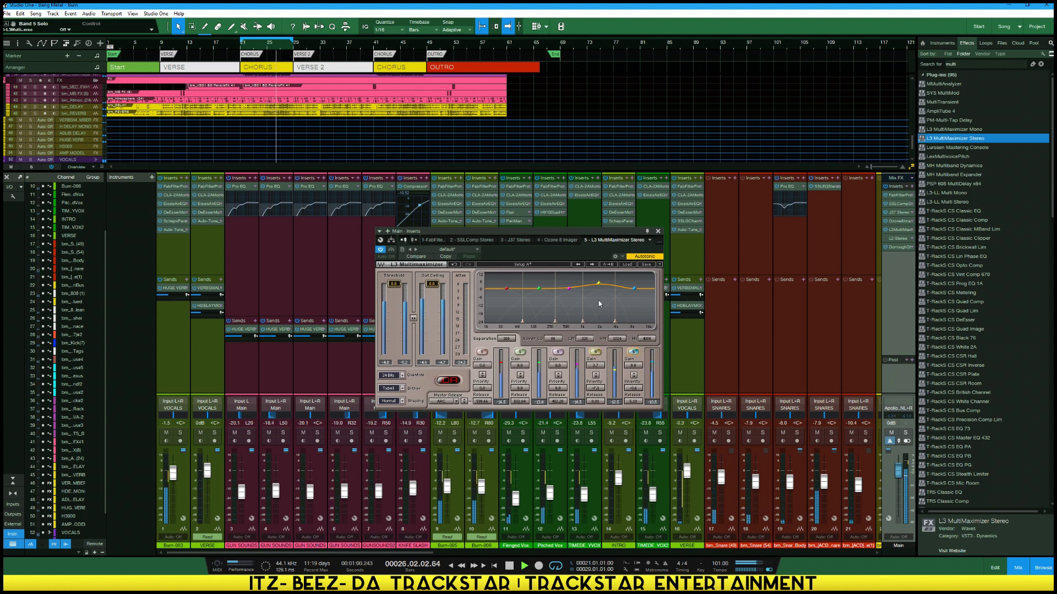
{"action": "left_click_drag", "start_coordinate": [598, 284], "coordinate": [600, 290]}
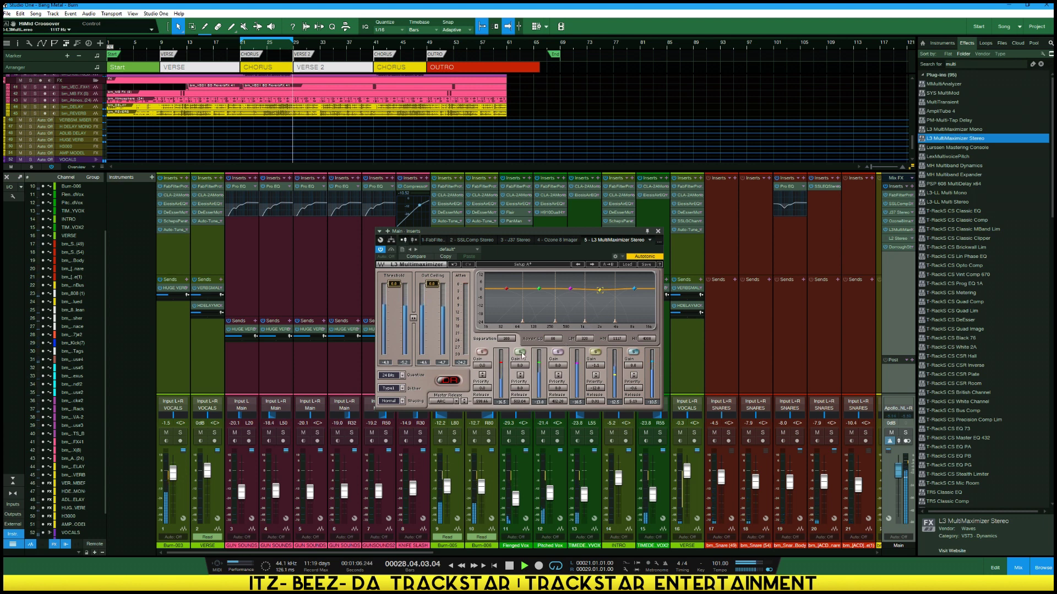
{"action": "left_click", "coordinate": [449, 381]}
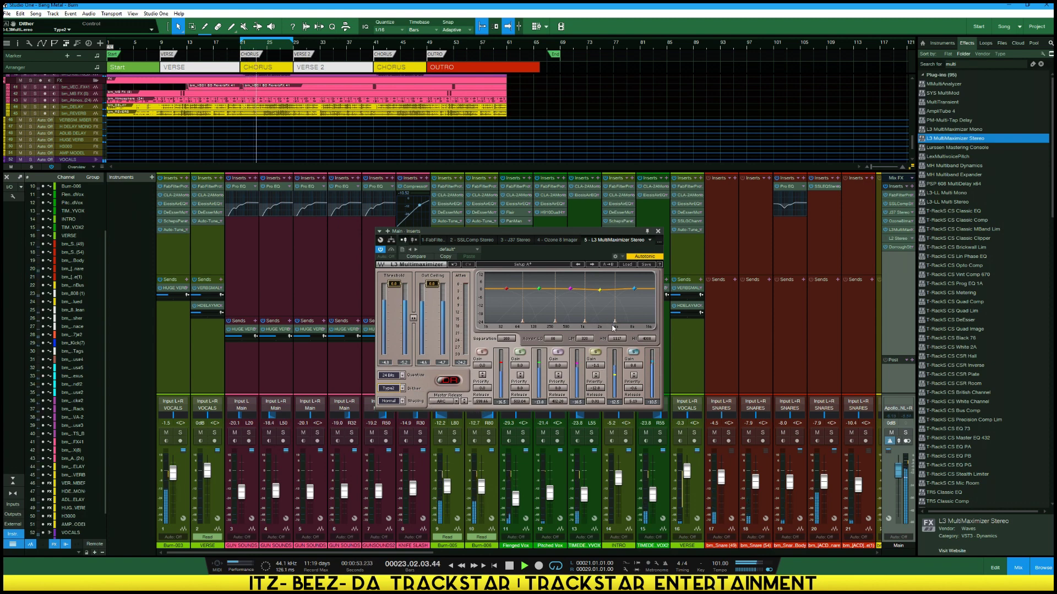
Load the L3's 16bit Moderate Limiting preset and reset its threshold and out ceiling to 0 dB
{"action": "left_click", "coordinate": [628, 264]}
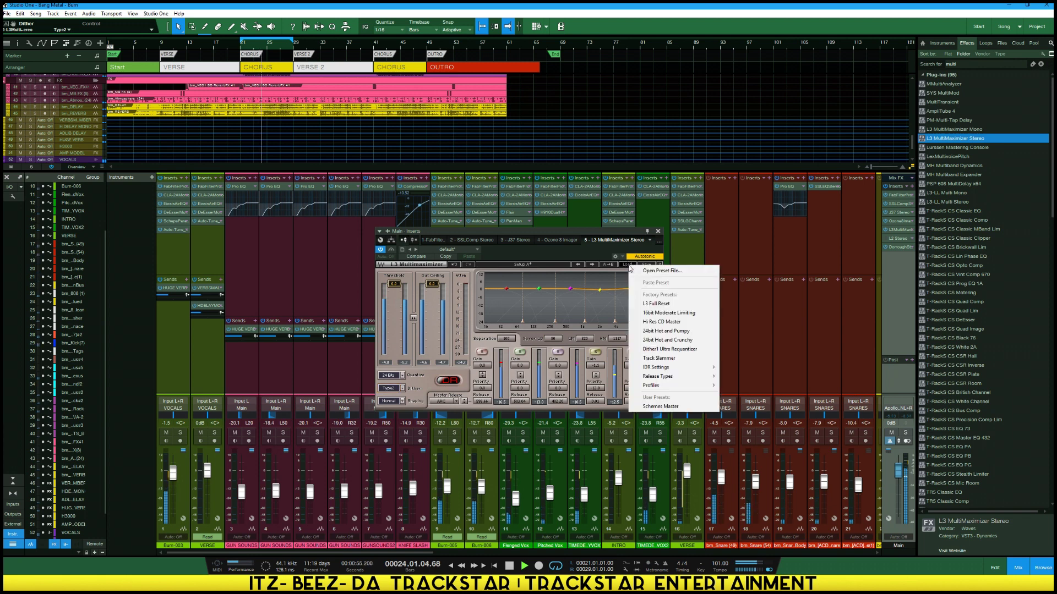
{"action": "left_click", "coordinate": [654, 313]}
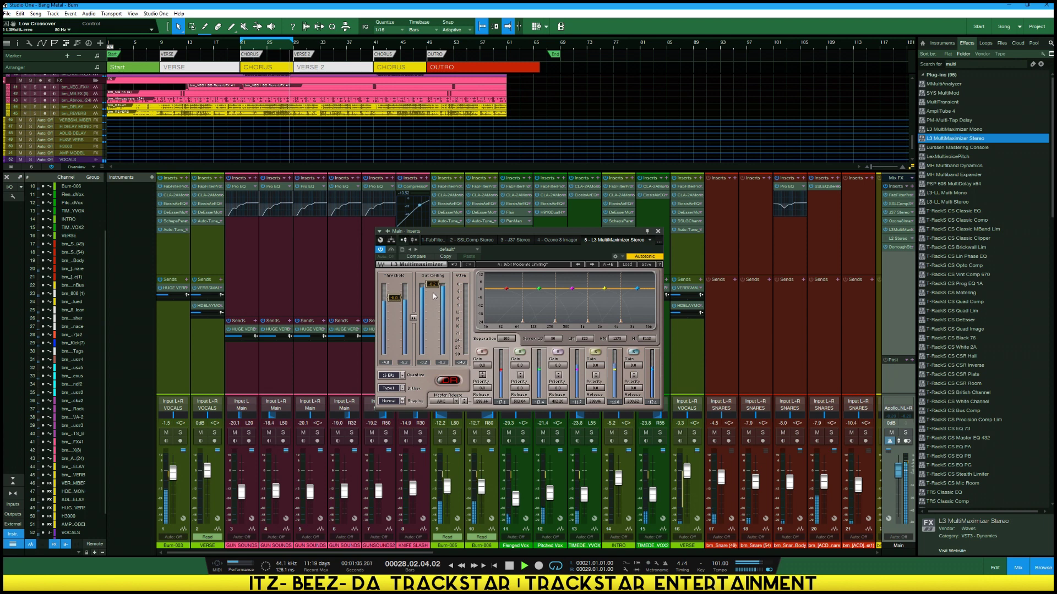
{"action": "left_click_drag", "start_coordinate": [432, 291], "coordinate": [394, 284]}
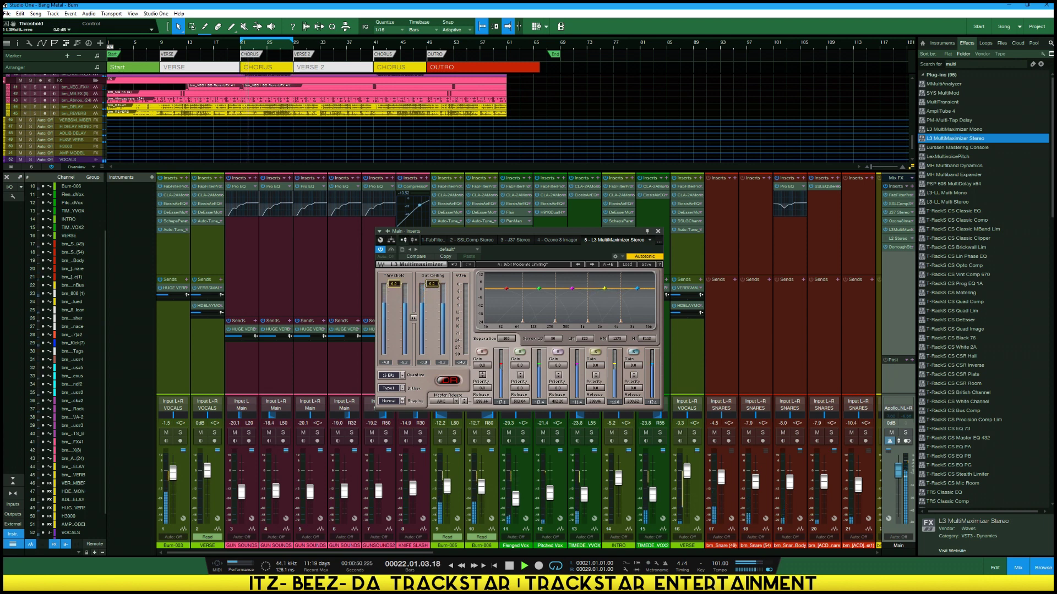
{"action": "left_click_drag", "start_coordinate": [394, 283], "coordinate": [394, 293]}
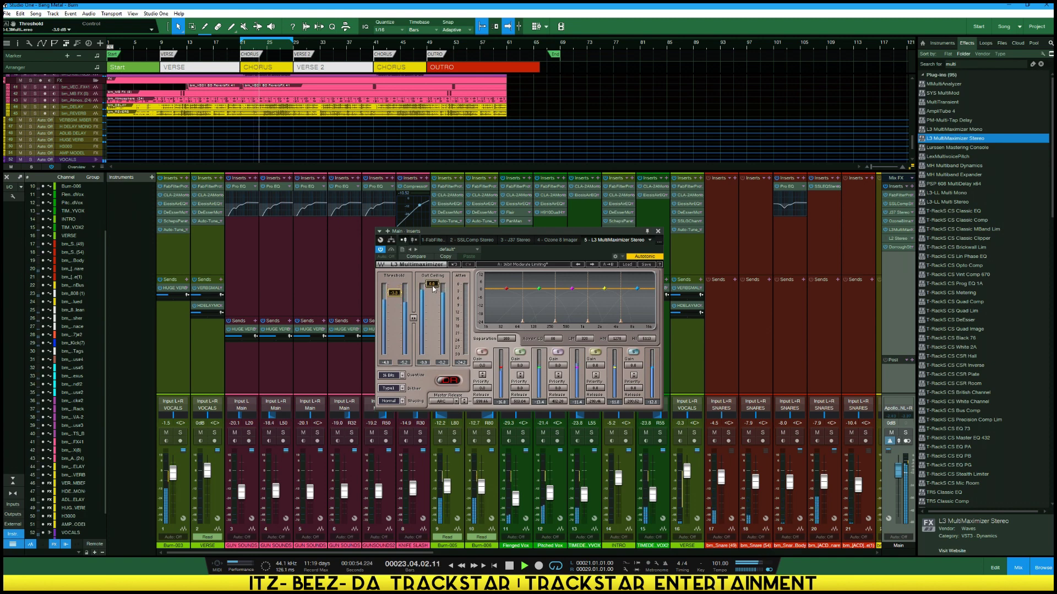
{"action": "mouse_move", "coordinate": [433, 288]}
{"action": "left_mouse_down"}
{"action": "mouse_move", "coordinate": [394, 301]}
{"action": "mouse_move", "coordinate": [432, 284]}
{"action": "left_mouse_up"}
{"action": "left_click", "coordinate": [394, 293]}
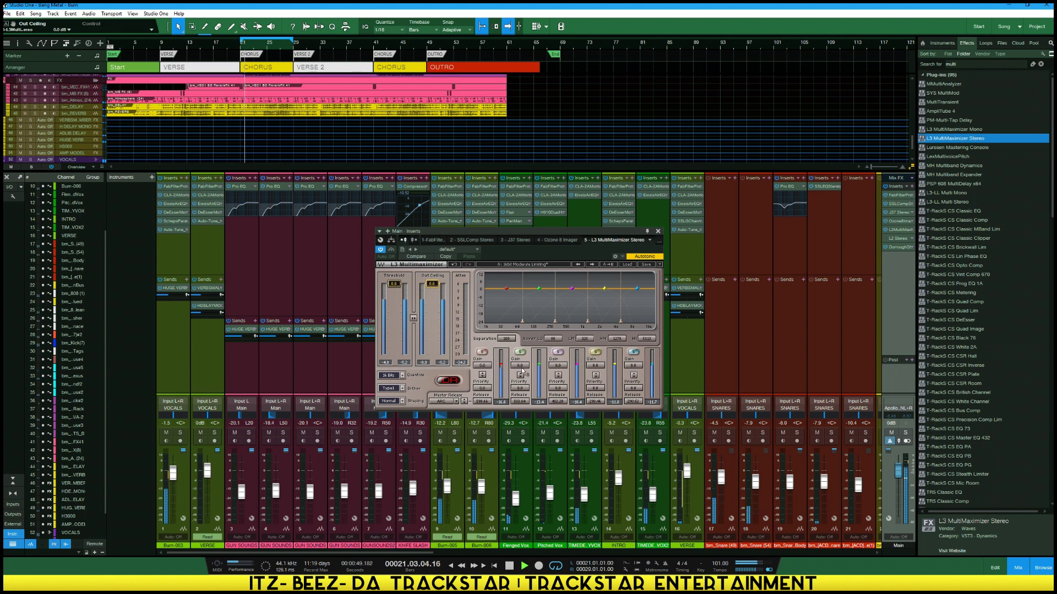
Lower the L3's threshold for more limiting and bring the out ceiling down to about -4 dB
{"action": "left_click", "coordinate": [431, 284]}
{"action": "type", "text": "-6"}
{"action": "key", "text": "Return"}
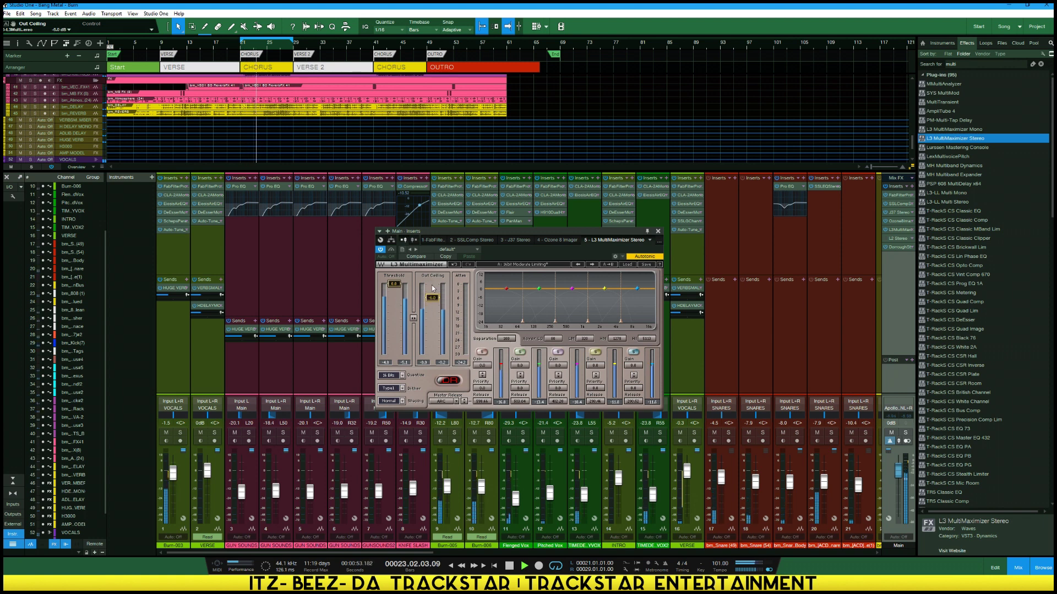
{"action": "left_click_drag", "start_coordinate": [393, 283], "coordinate": [432, 294]}
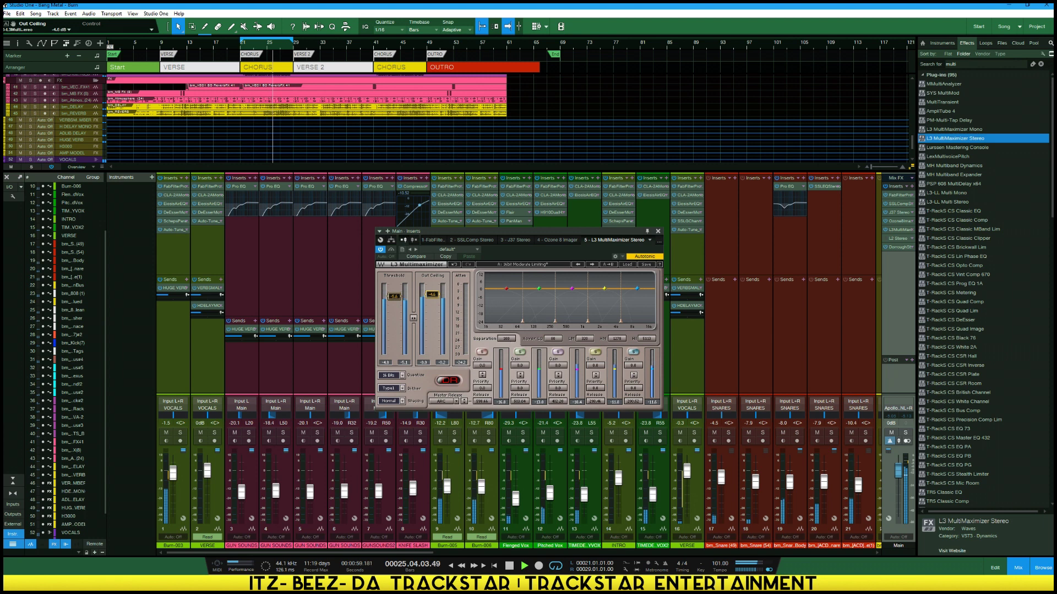
Cut the L3's hi-mid band gain slightly and lower that band's priority
{"action": "left_click_drag", "start_coordinate": [614, 363], "coordinate": [615, 367]}
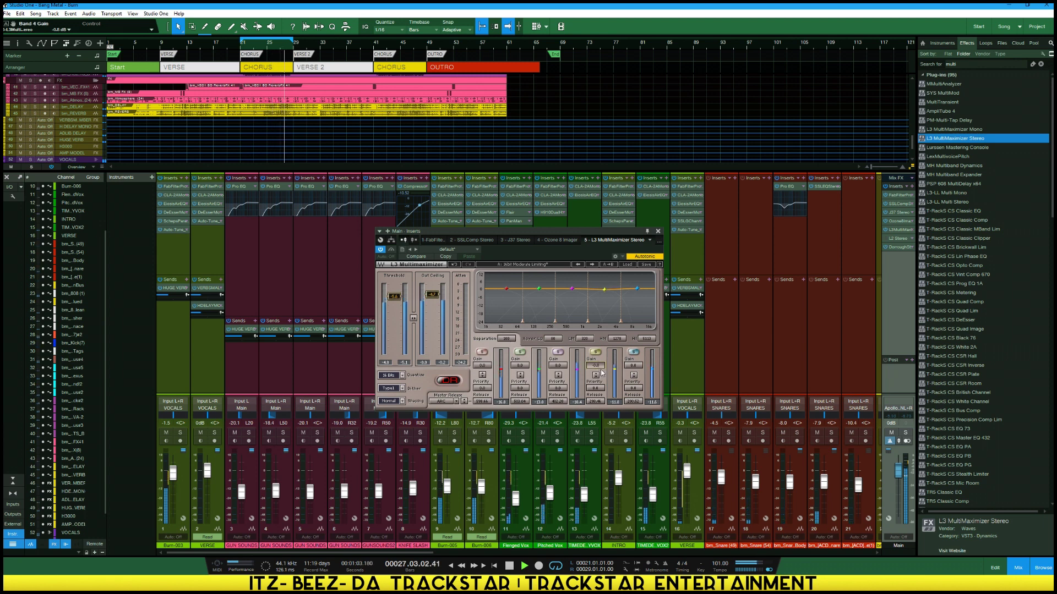
{"action": "left_click_drag", "start_coordinate": [598, 389], "coordinate": [597, 400]}
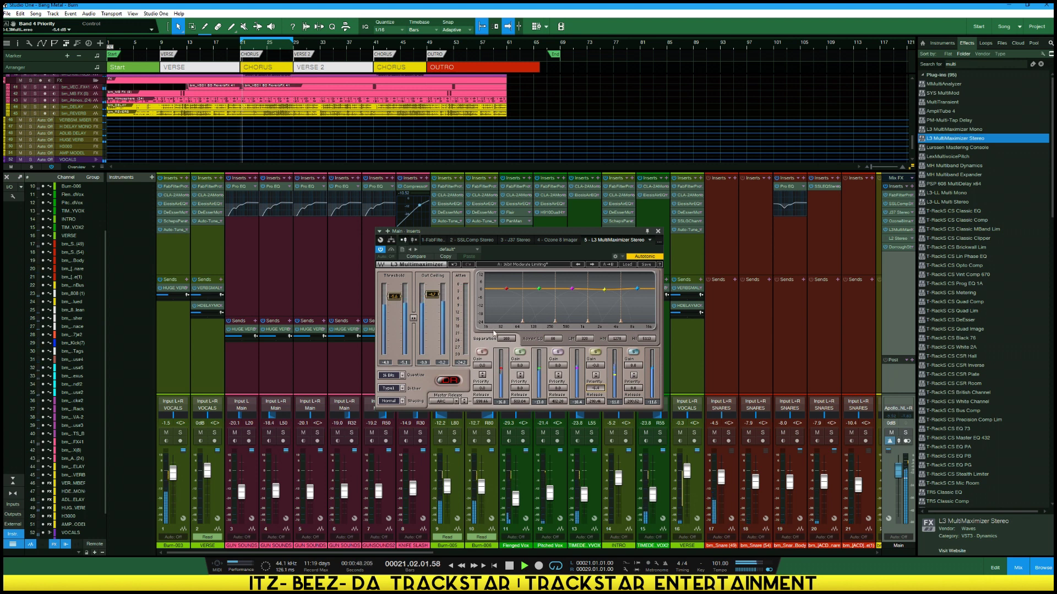
Fine-tune the L3's threshold and out ceiling, and lower the high band's priority to -12 dB
{"action": "left_click_drag", "start_coordinate": [398, 302], "coordinate": [394, 300]}
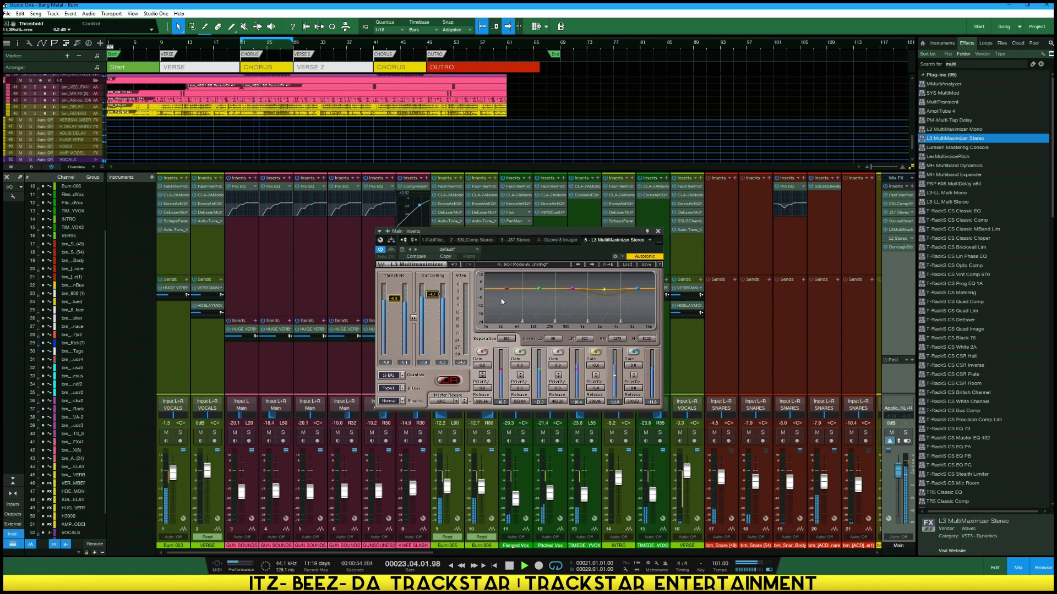
{"action": "left_click_drag", "start_coordinate": [432, 295], "coordinate": [432, 293]}
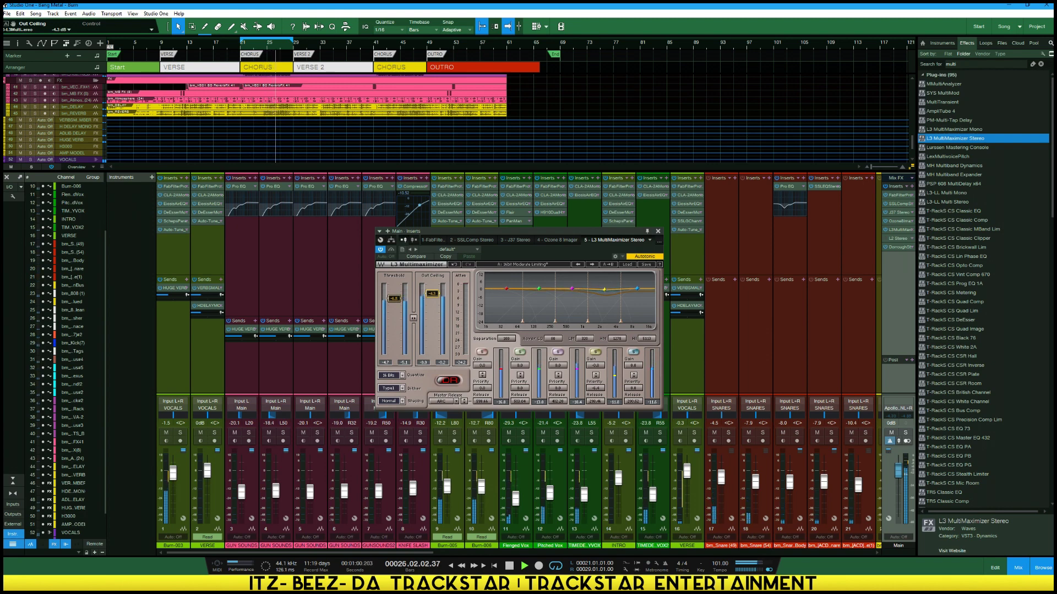
{"action": "left_click_drag", "start_coordinate": [432, 293], "coordinate": [432, 293]}
{"action": "left_click_drag", "start_coordinate": [633, 388], "coordinate": [633, 402]}
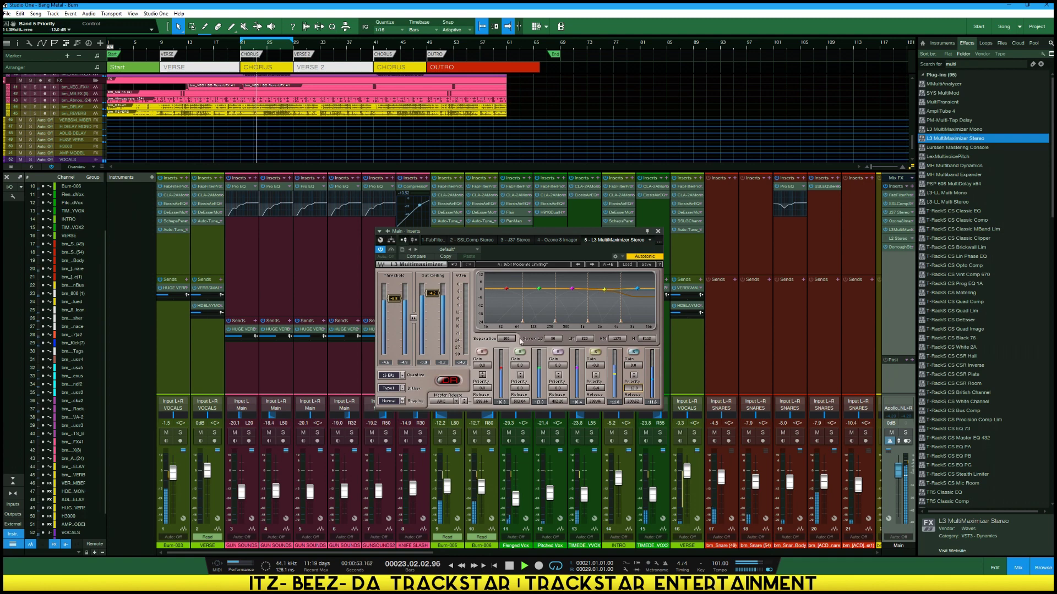
Set the L3's master release type to Manual, adjust the release time and fine-tune the high band's gain
{"action": "left_click", "coordinate": [443, 402]}
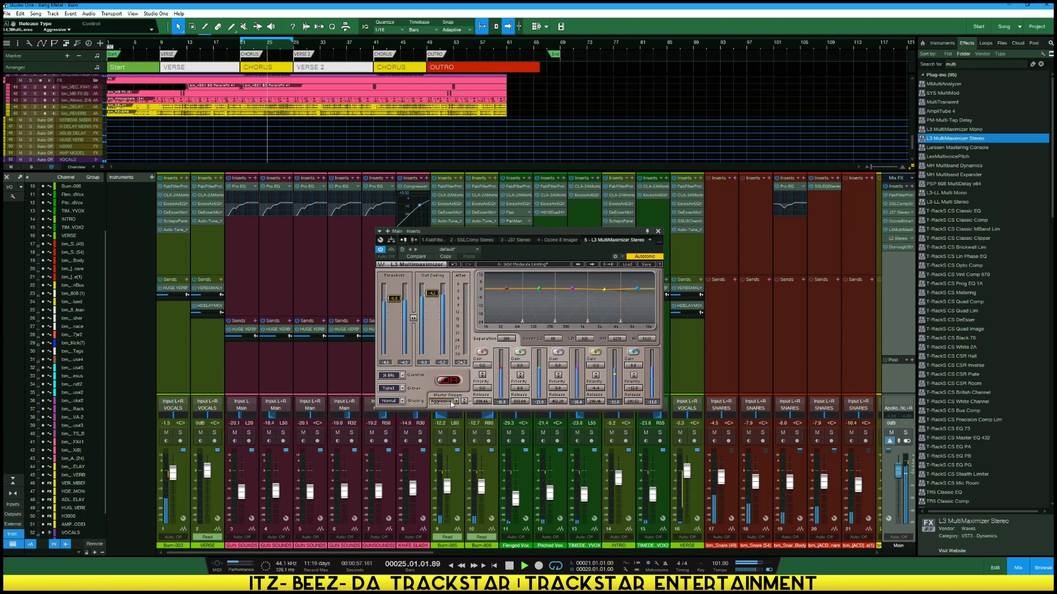
{"action": "left_click", "coordinate": [451, 403]}
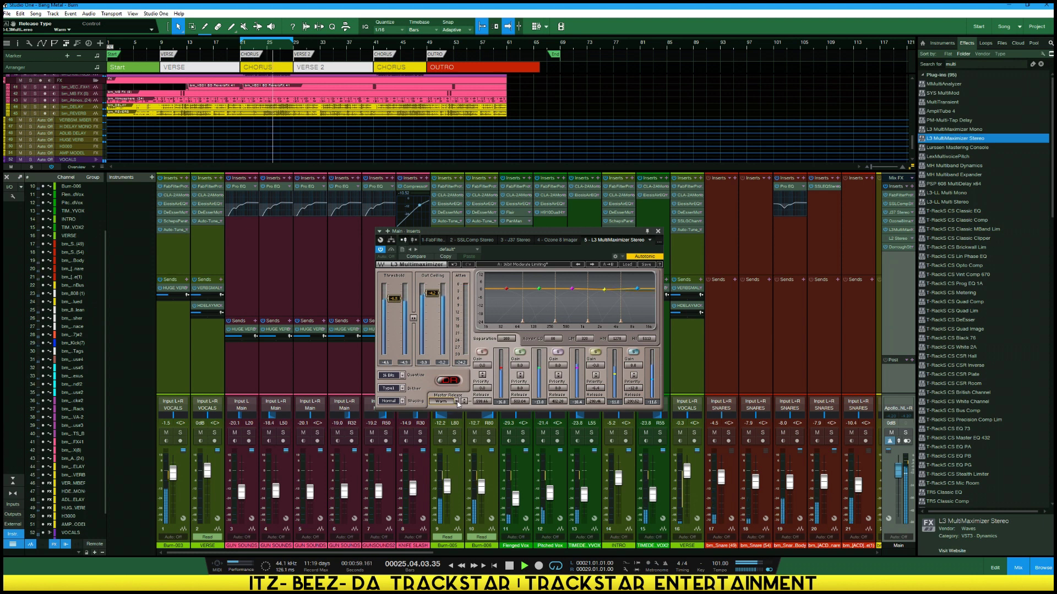
{"action": "left_click", "coordinate": [452, 402]}
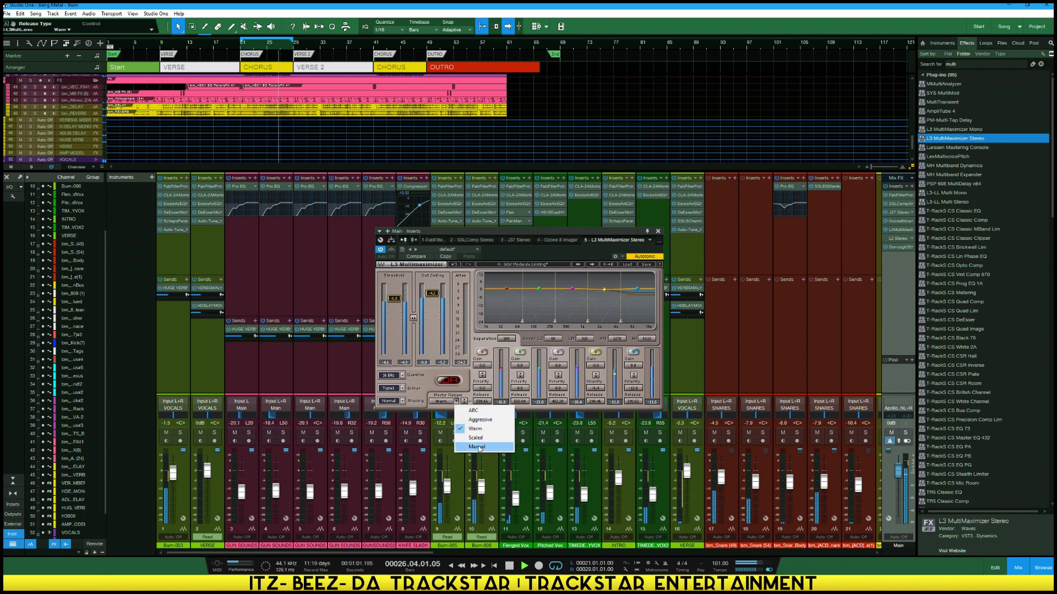
{"action": "left_click", "coordinate": [481, 448]}
{"action": "left_click", "coordinate": [464, 402]}
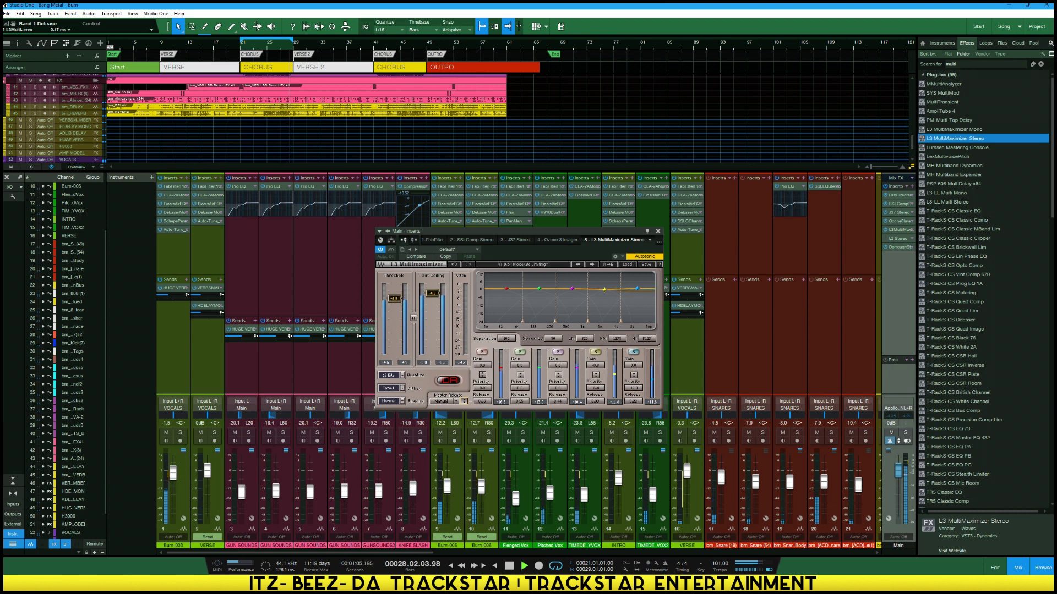
{"action": "left_click", "coordinate": [464, 402]}
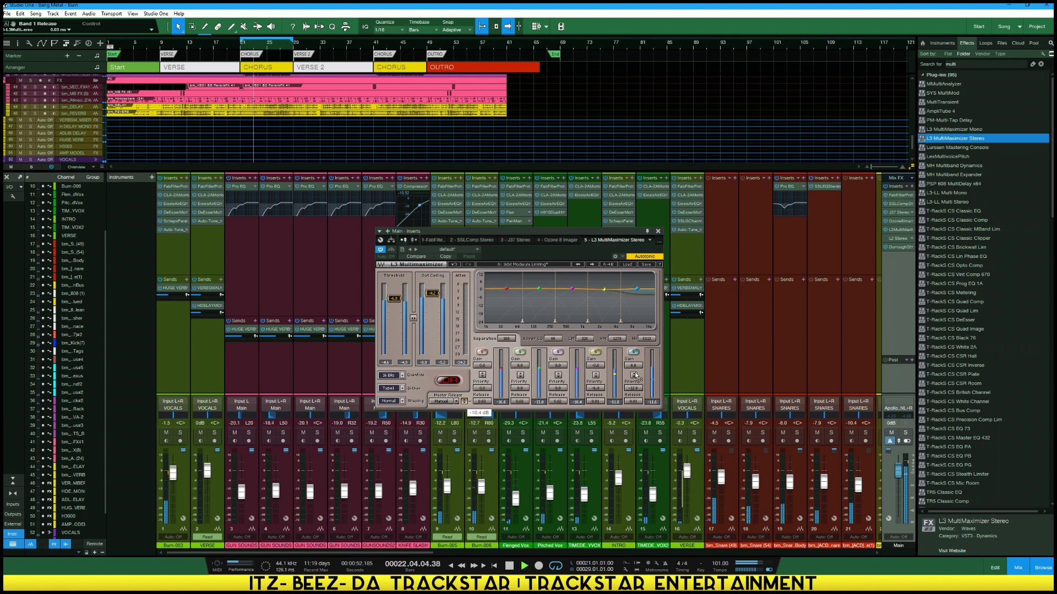
{"action": "left_click_drag", "start_coordinate": [637, 368], "coordinate": [638, 375]}
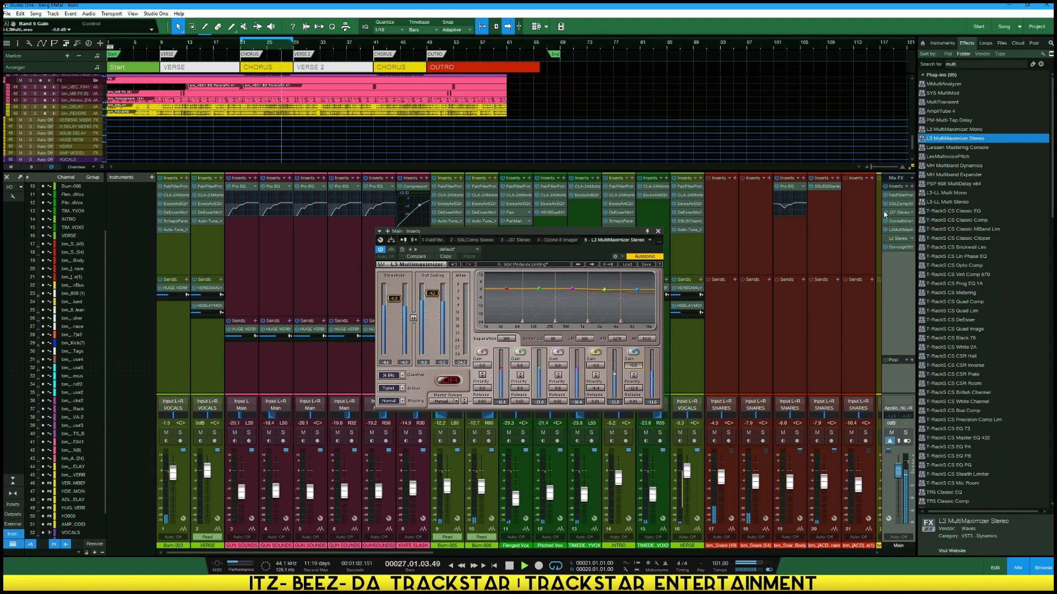
Check the level on the Dorrough loudness meter, and set the L2's out ceiling to -1.2 dB and threshold to about -1.8 dB
{"action": "left_click", "coordinate": [899, 246]}
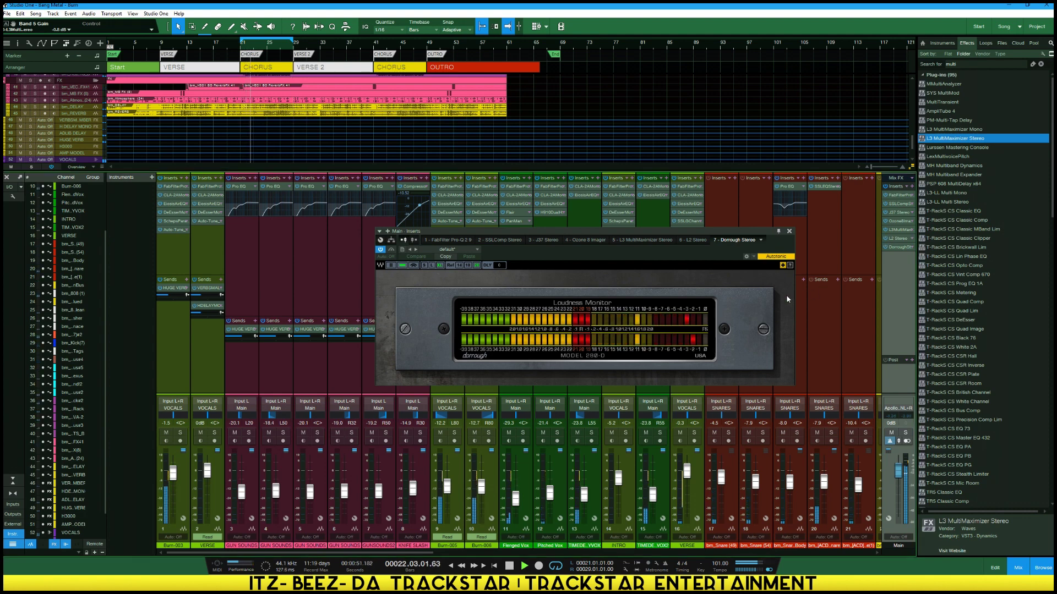
{"action": "left_click", "coordinate": [893, 238]}
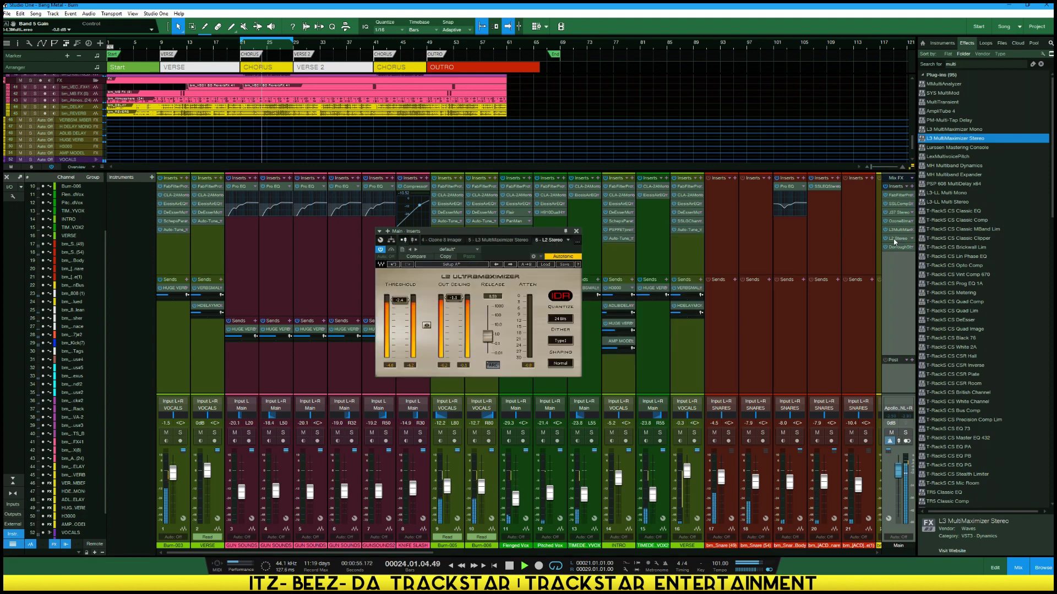
{"action": "left_click_drag", "start_coordinate": [456, 300], "coordinate": [455, 301]}
{"action": "scroll", "coordinate": [407, 304], "scroll_direction": "up", "scroll_amount": 2}
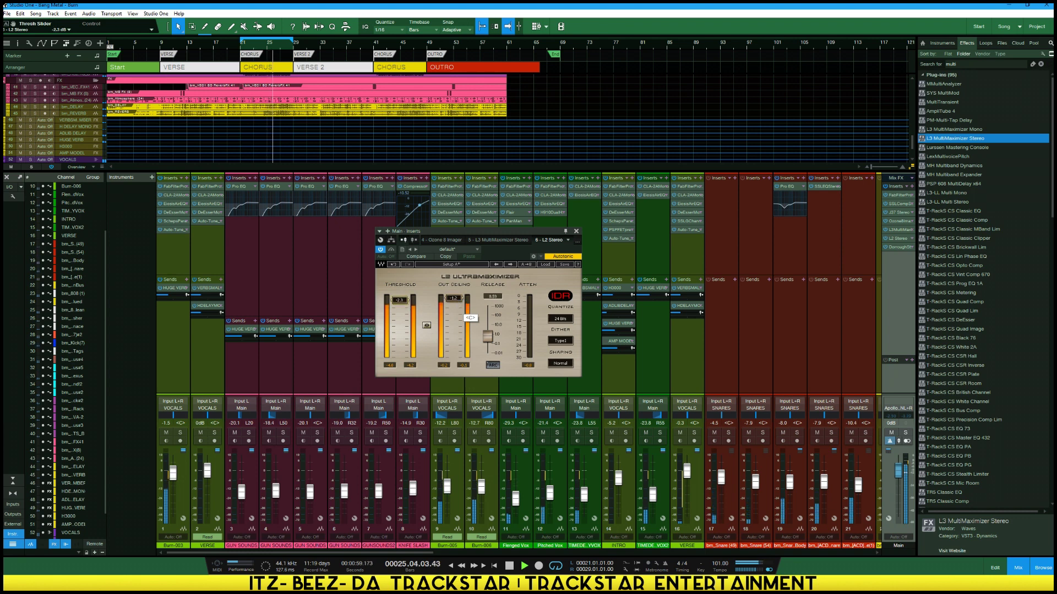
{"action": "scroll", "coordinate": [406, 304], "scroll_direction": "up", "scroll_amount": 2}
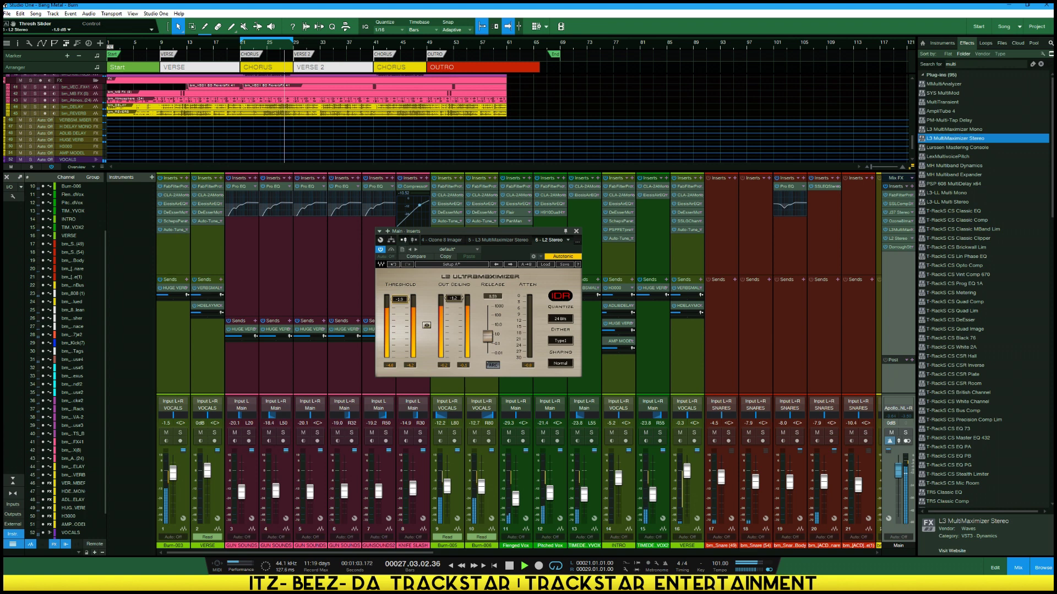
{"action": "scroll", "coordinate": [405, 301], "scroll_direction": "up", "scroll_amount": 1}
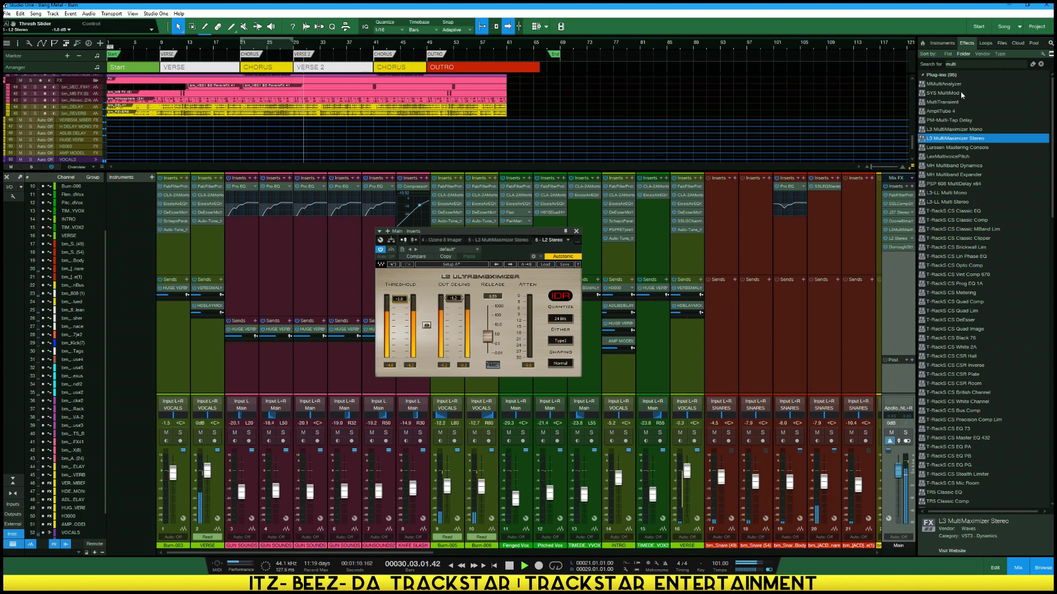
{"action": "left_click", "coordinate": [973, 62]}
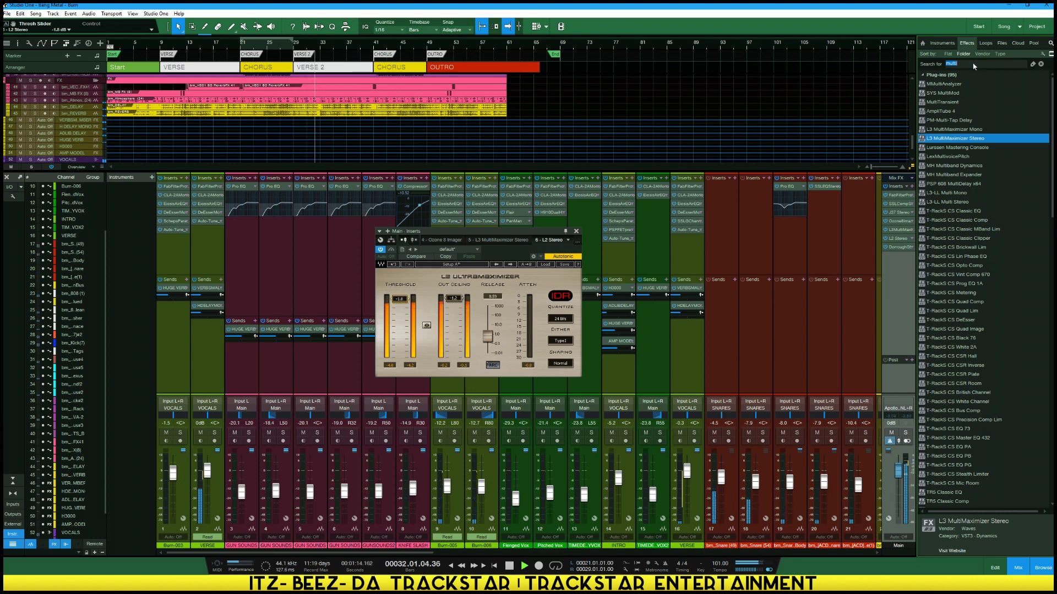
{"action": "type", "text": "classic"}
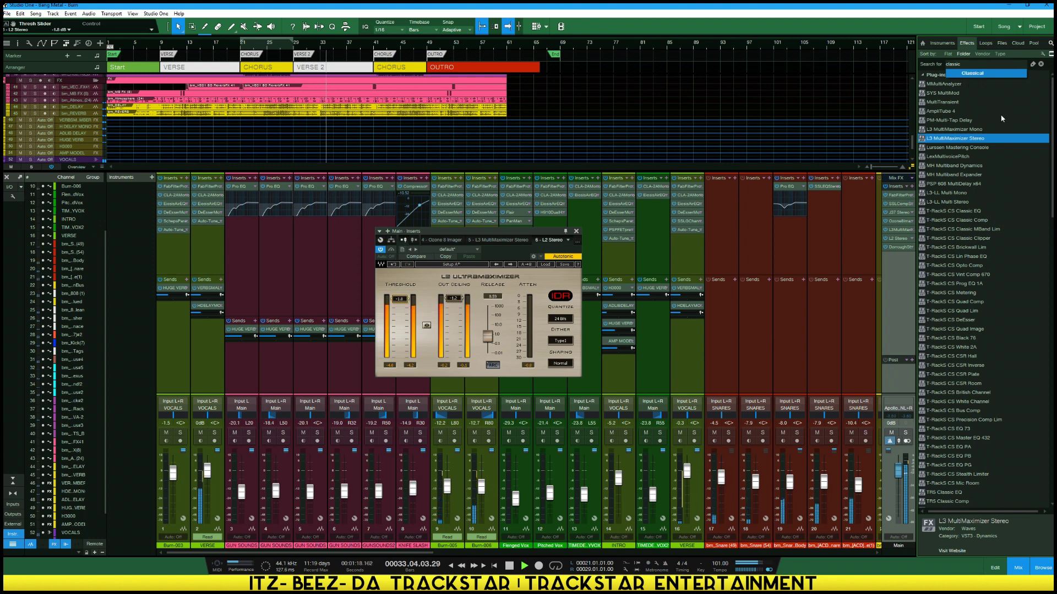
{"action": "key", "text": "Return"}
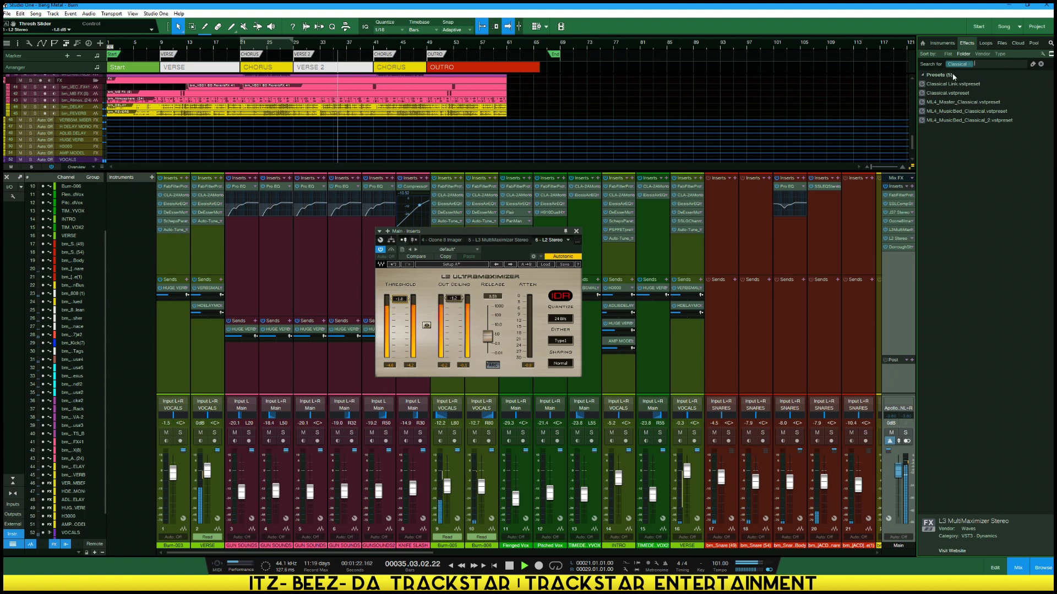
Search the effects for "classic" and insert TR5 Classic Clipper on the Main output between the L2 and the Dorrough meter
{"action": "left_click", "coordinate": [969, 64]}
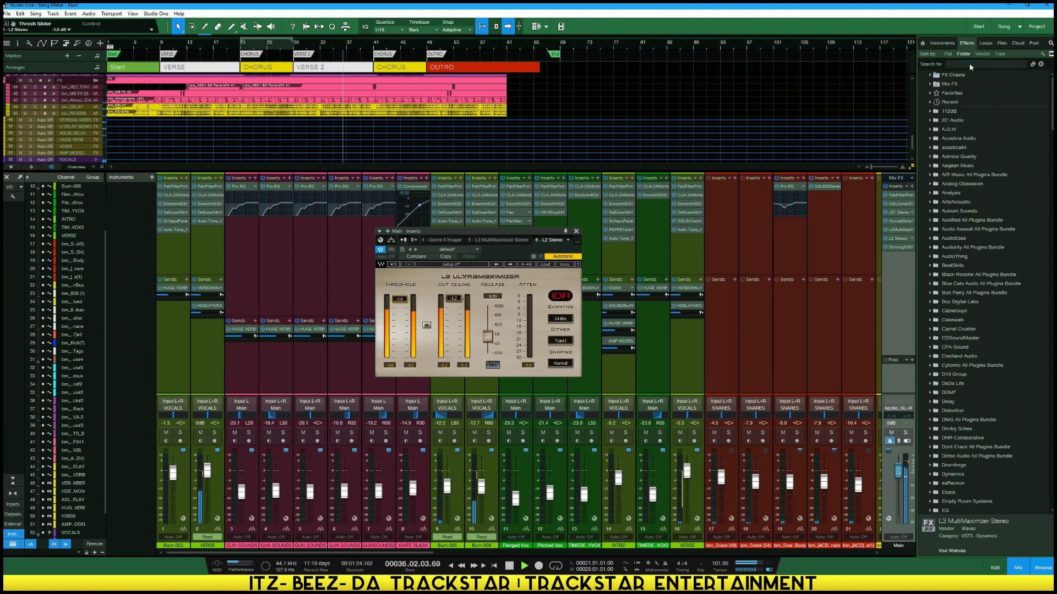
{"action": "type", "text": "classic"}
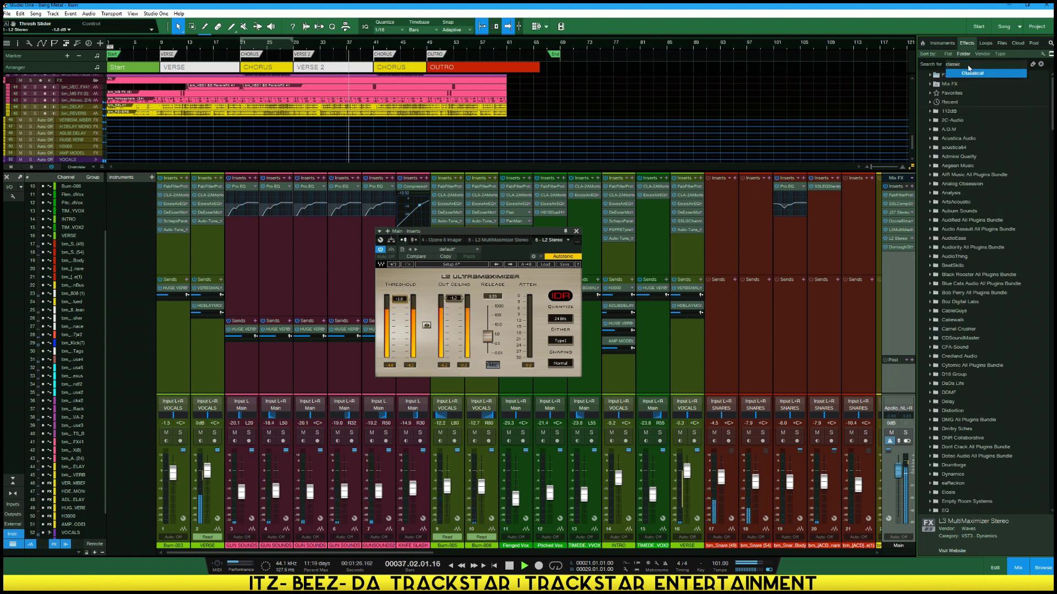
{"action": "key", "text": "Return"}
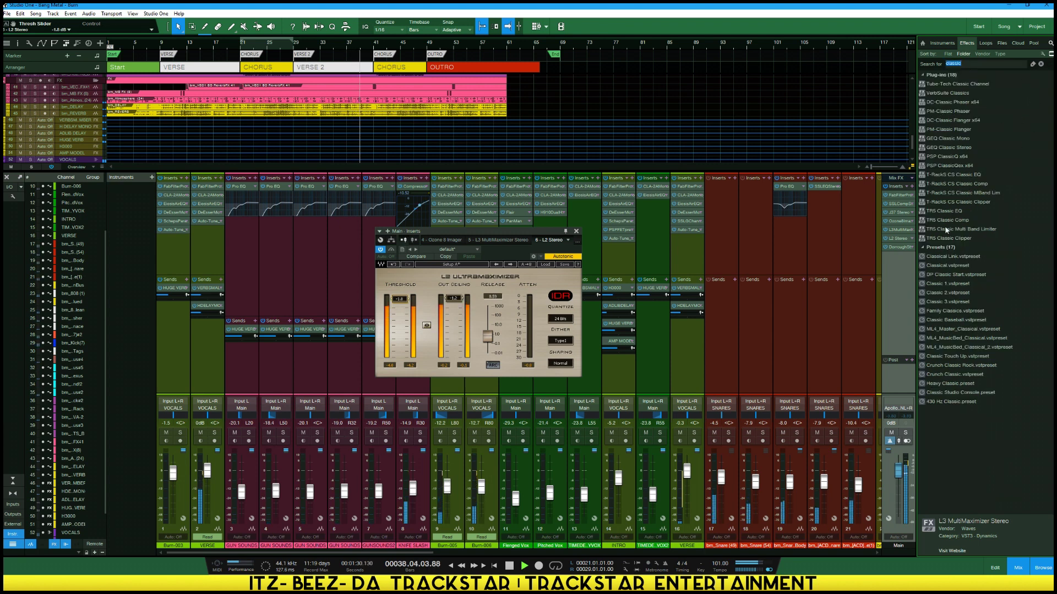
{"action": "left_click_drag", "start_coordinate": [942, 238], "coordinate": [898, 243]}
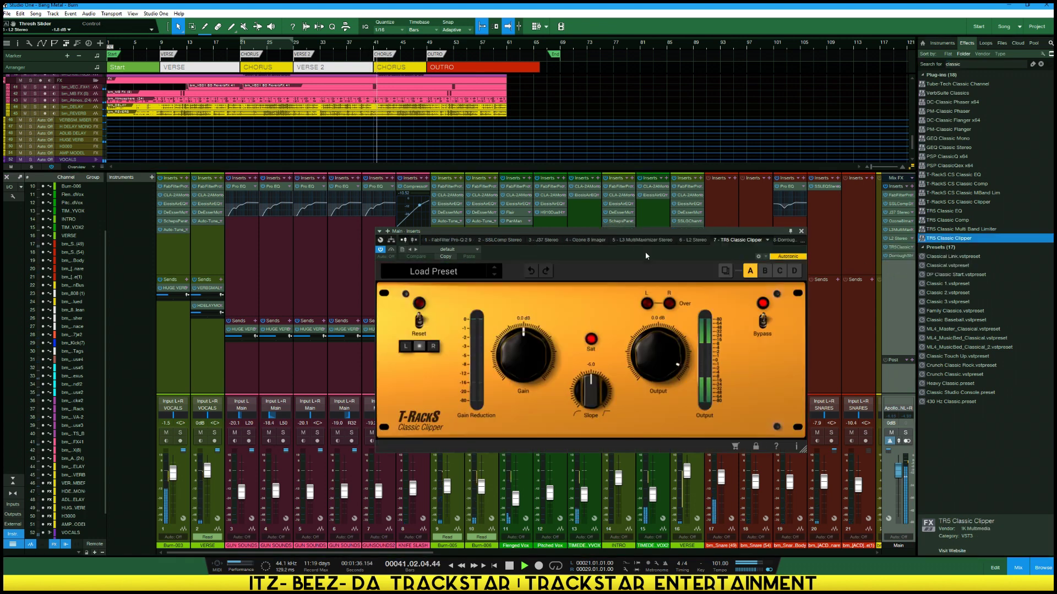
Set the Classic Clipper's slope to -5.2 and its output to -0.4 dB
{"action": "left_click_drag", "start_coordinate": [628, 237], "coordinate": [581, 205]}
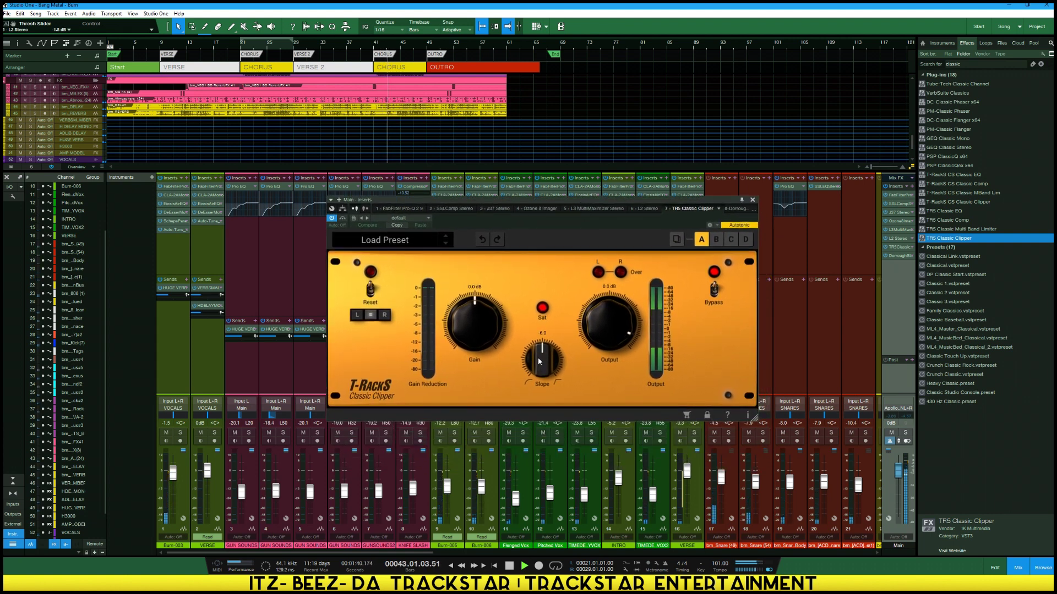
{"action": "left_click_drag", "start_coordinate": [542, 359], "coordinate": [542, 349]}
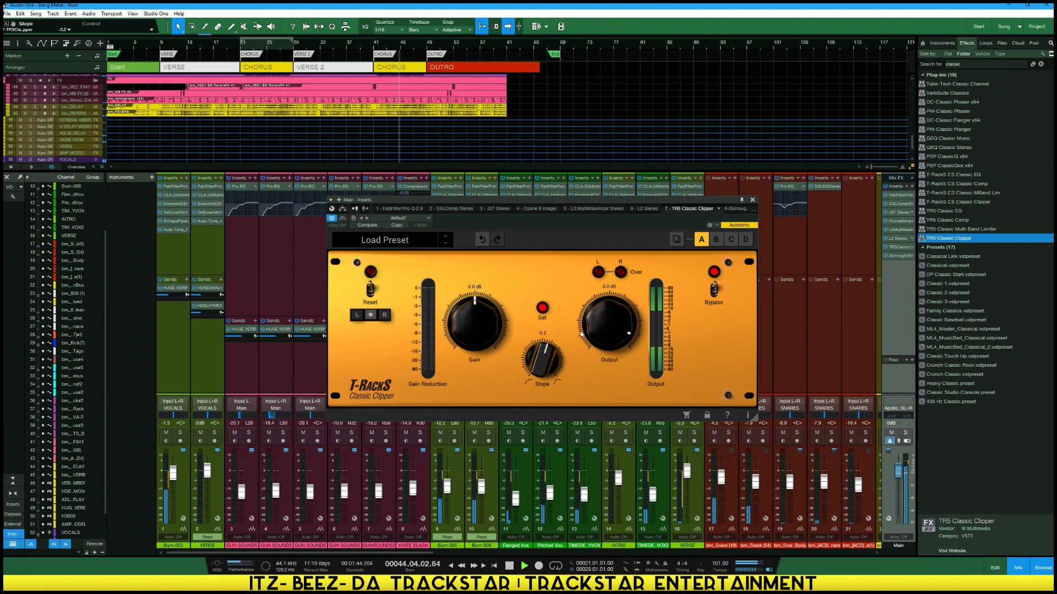
{"action": "left_click_drag", "start_coordinate": [617, 207], "coordinate": [629, 271]}
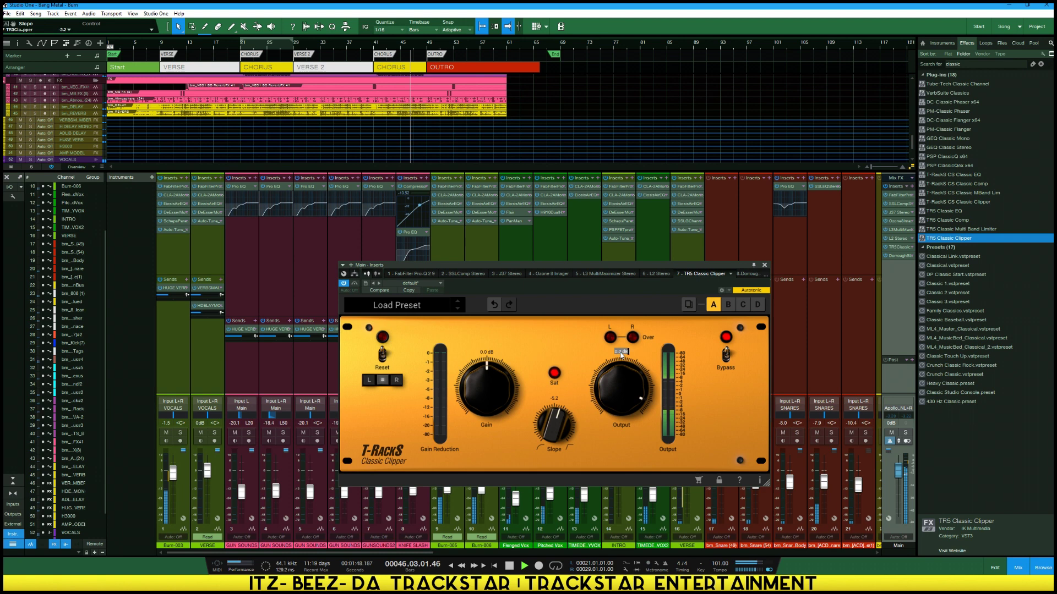
{"action": "type", "text": "-1"}
{"action": "key", "text": "Return"}
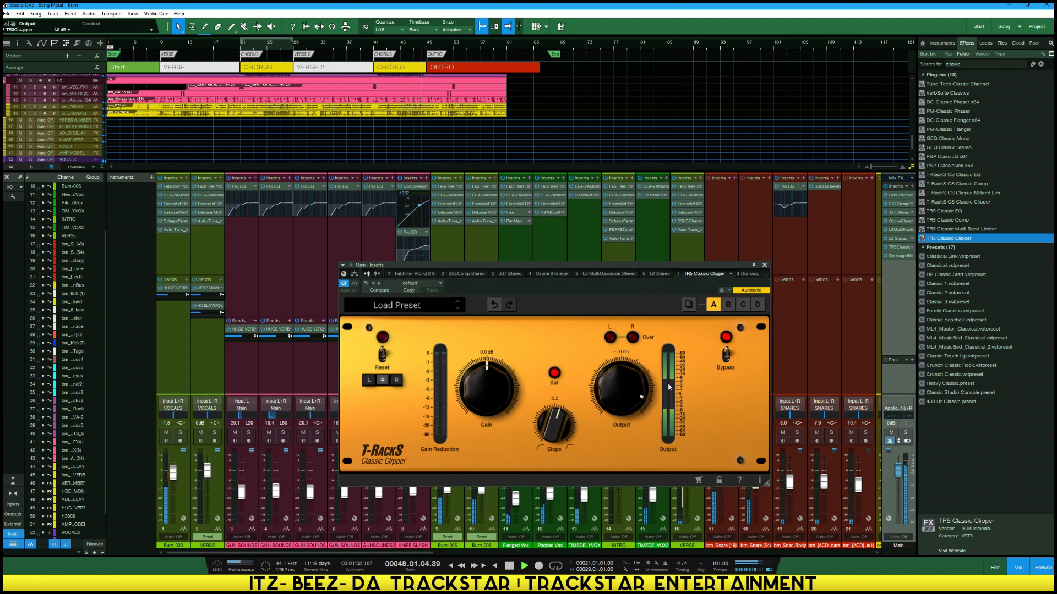
{"action": "scroll", "coordinate": [611, 378], "scroll_direction": "down", "scroll_amount": 2}
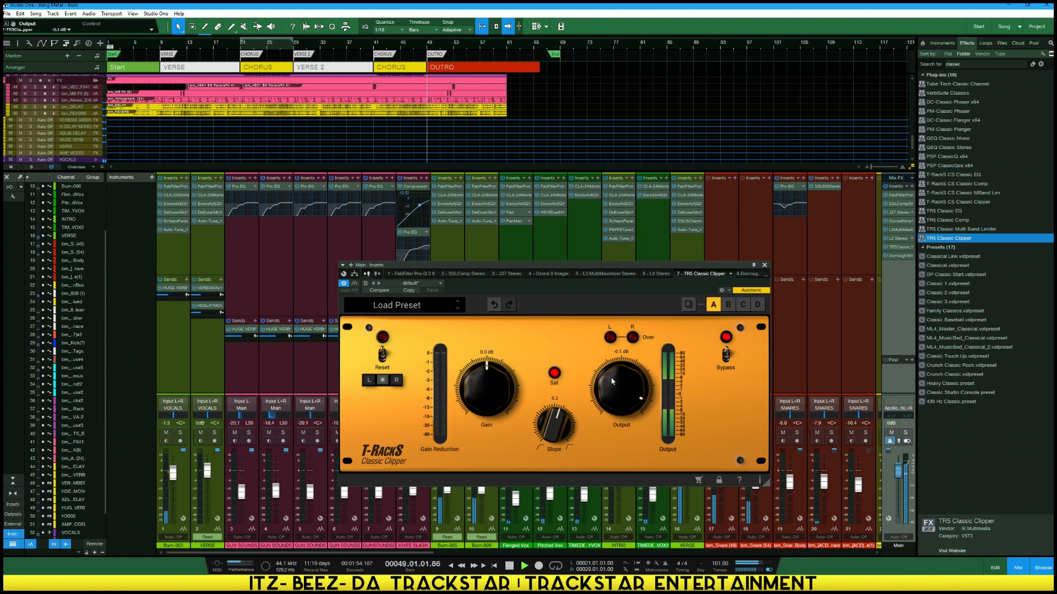
{"action": "scroll", "coordinate": [612, 382], "scroll_direction": "up", "scroll_amount": 1}
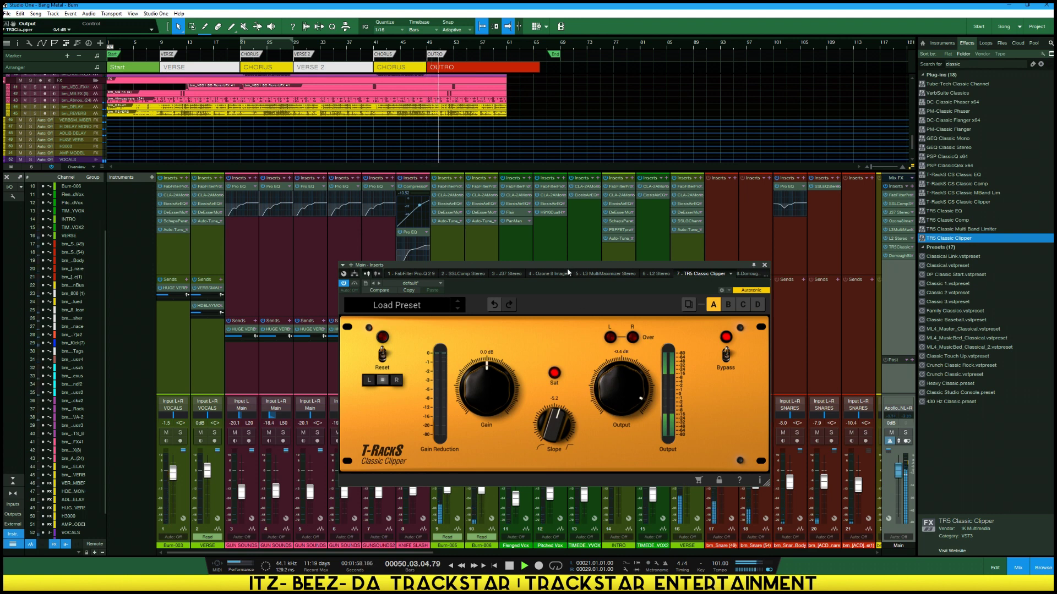
Raise the Classic Clipper's gain to 4.0 dB, checking the level on the Dorrough loudness meter along the way
{"action": "left_click_drag", "start_coordinate": [569, 265], "coordinate": [500, 192]}
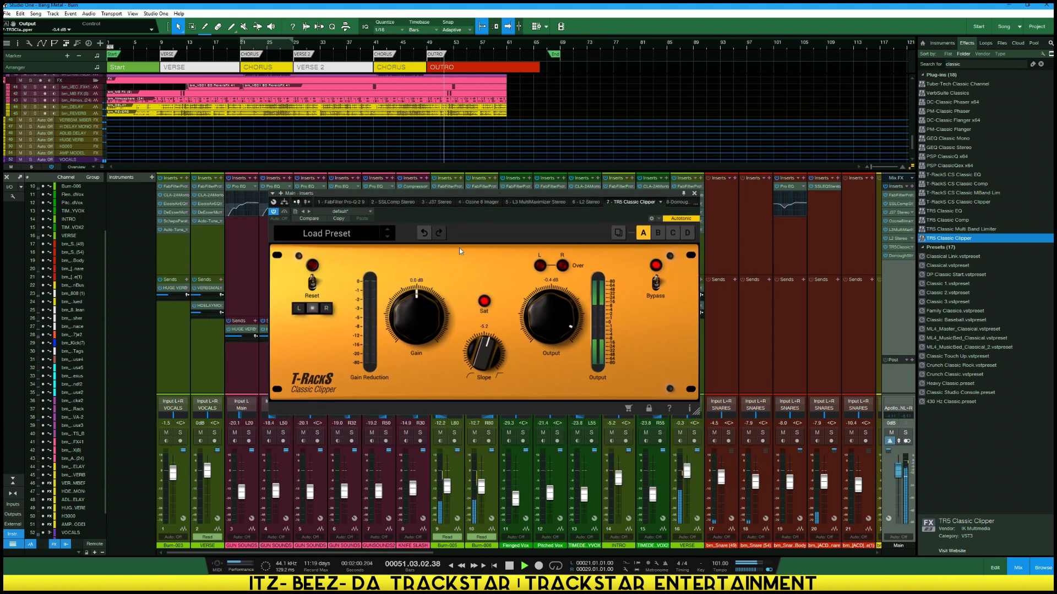
{"action": "scroll", "coordinate": [414, 316], "scroll_direction": "up", "scroll_amount": 4}
{"action": "scroll", "coordinate": [414, 315], "scroll_direction": "up", "scroll_amount": 1}
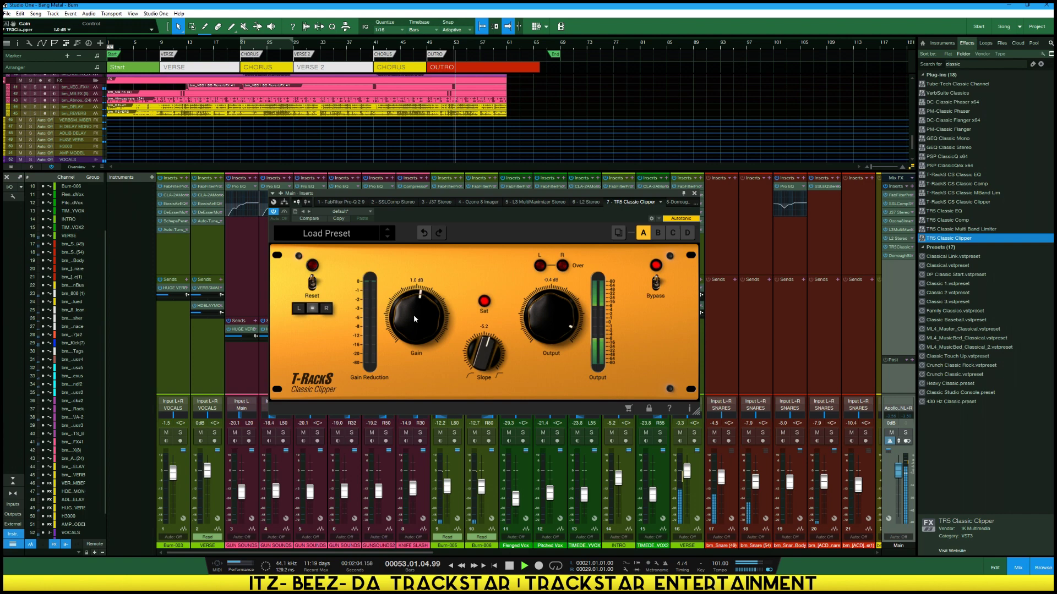
{"action": "left_click", "coordinate": [894, 256]}
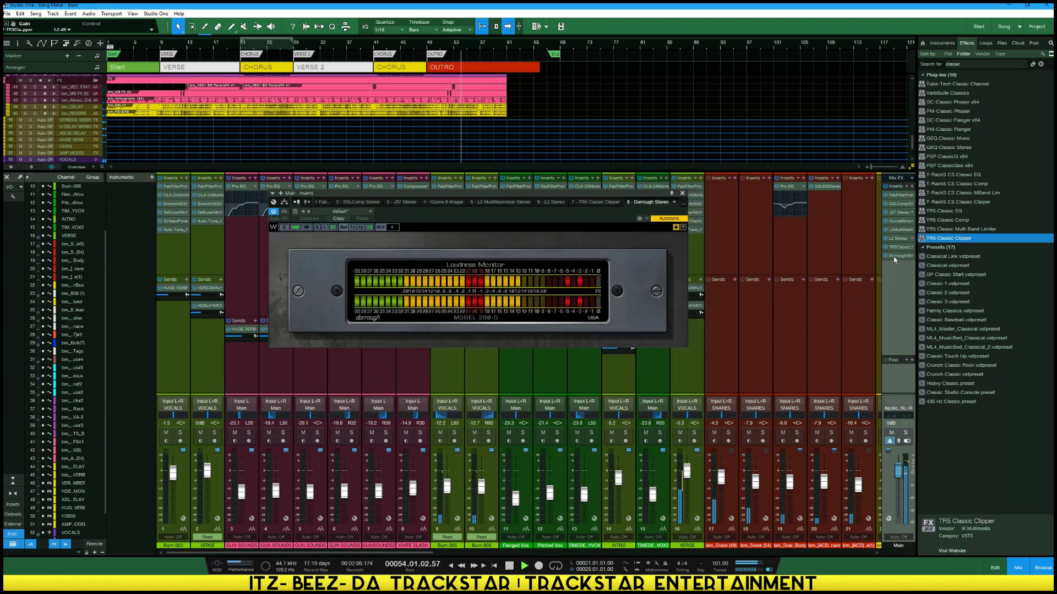
{"action": "left_click", "coordinate": [900, 247]}
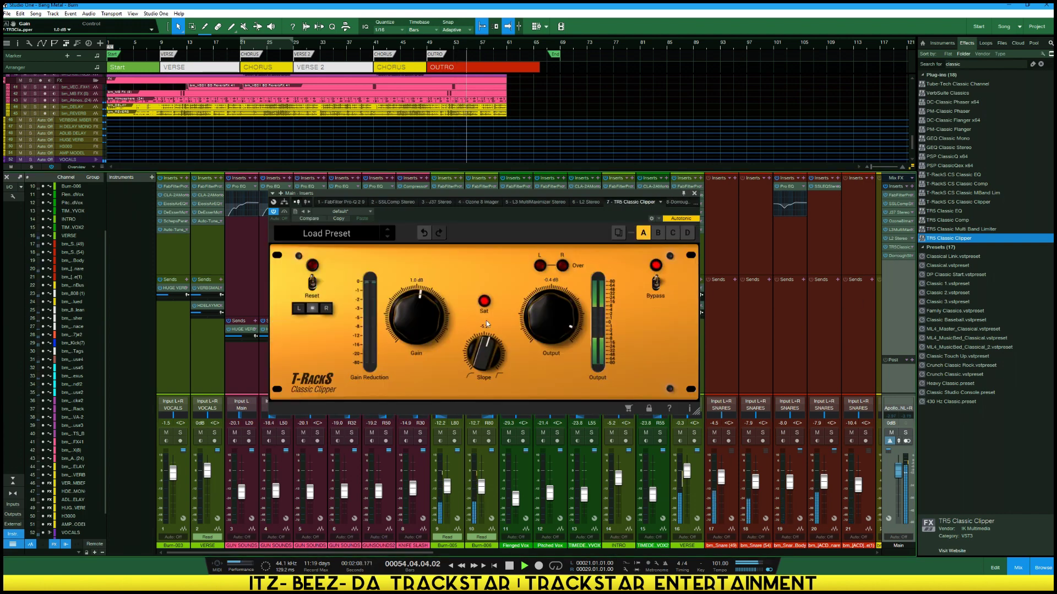
{"action": "left_click_drag", "start_coordinate": [424, 313], "coordinate": [424, 303]}
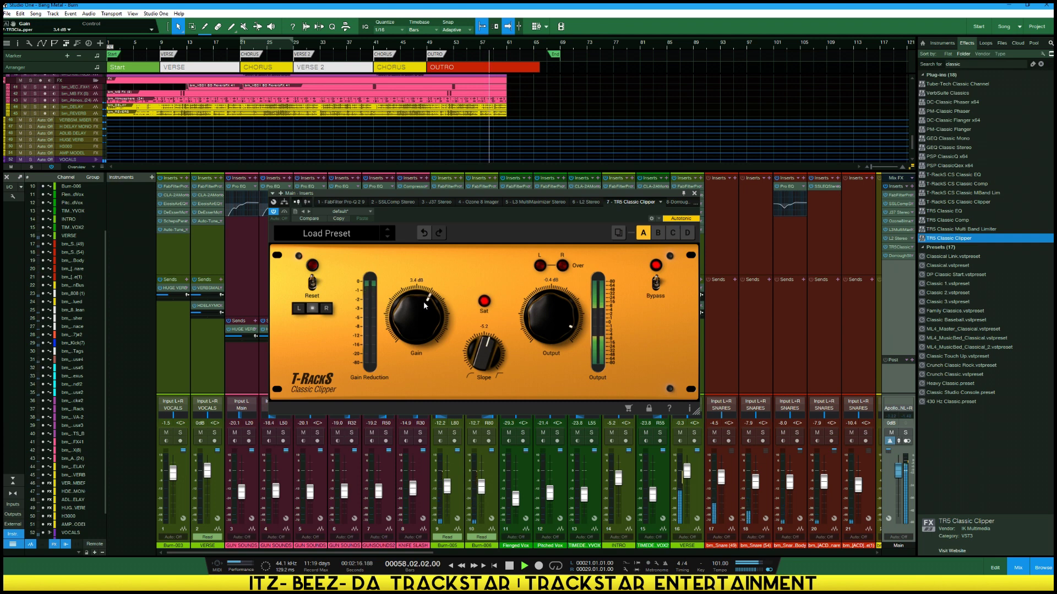
{"action": "left_click_drag", "start_coordinate": [424, 302], "coordinate": [423, 299]}
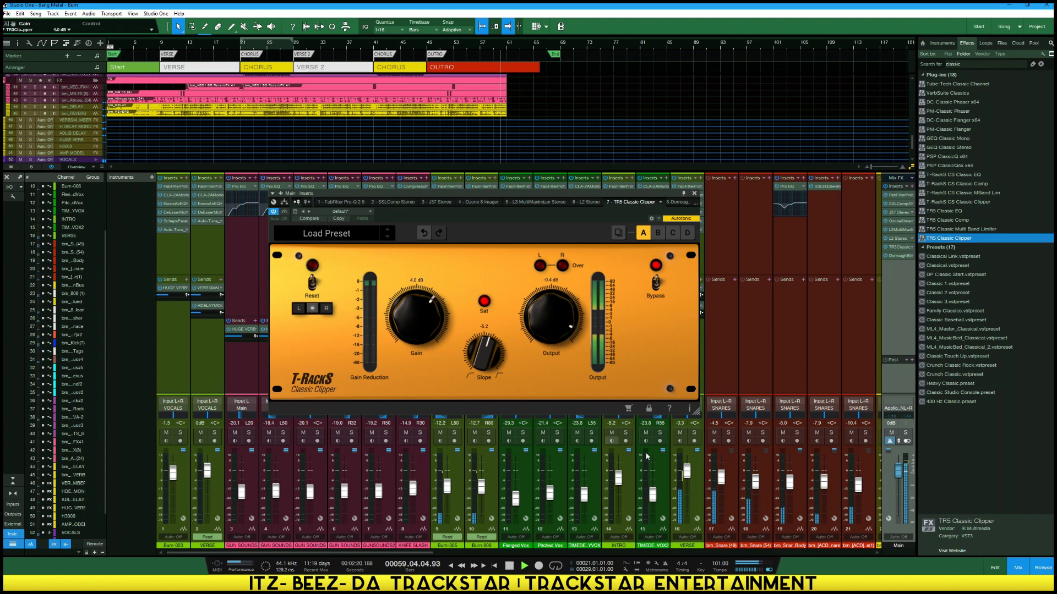
Raise the VOCALS bus volume to +0.7 dB in the mixer
{"action": "left_click", "coordinate": [753, 551]}
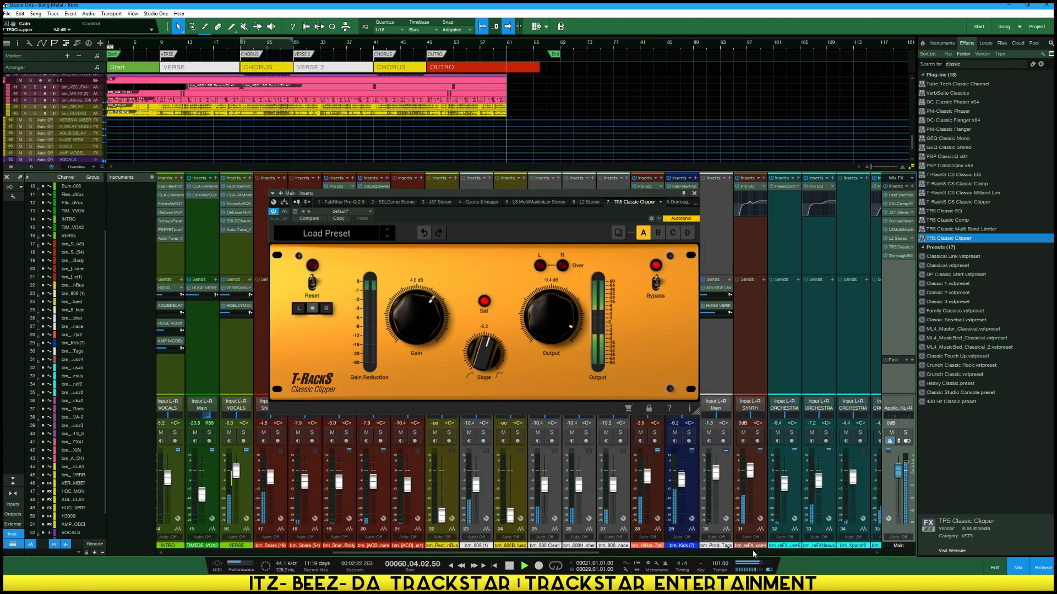
{"action": "left_click", "coordinate": [753, 551]}
{"action": "left_click_drag", "start_coordinate": [753, 552], "coordinate": [806, 563]}
{"action": "scroll", "coordinate": [771, 552], "scroll_direction": "right", "scroll_amount": 2}
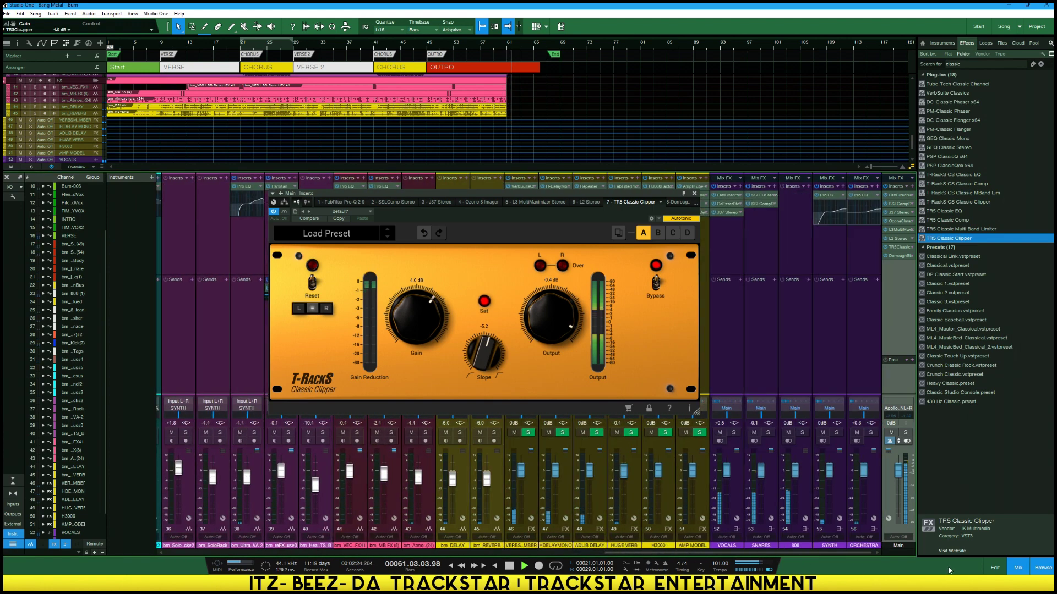
{"action": "left_click_drag", "start_coordinate": [727, 472], "coordinate": [727, 471]}
{"action": "scroll", "coordinate": [728, 474], "scroll_direction": "up", "scroll_amount": 1}
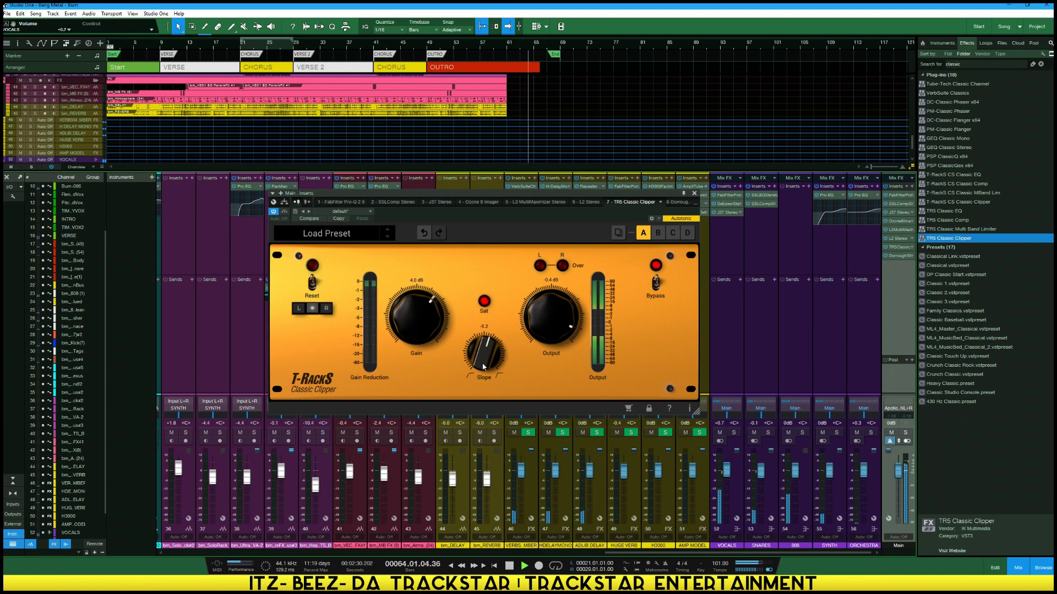
Raise the Classic Clipper's gain to about 4.3 dB and restart playback from bar 21
{"action": "scroll", "coordinate": [401, 316], "scroll_direction": "up", "scroll_amount": 1}
{"action": "scroll", "coordinate": [401, 316], "scroll_direction": "up", "scroll_amount": 1}
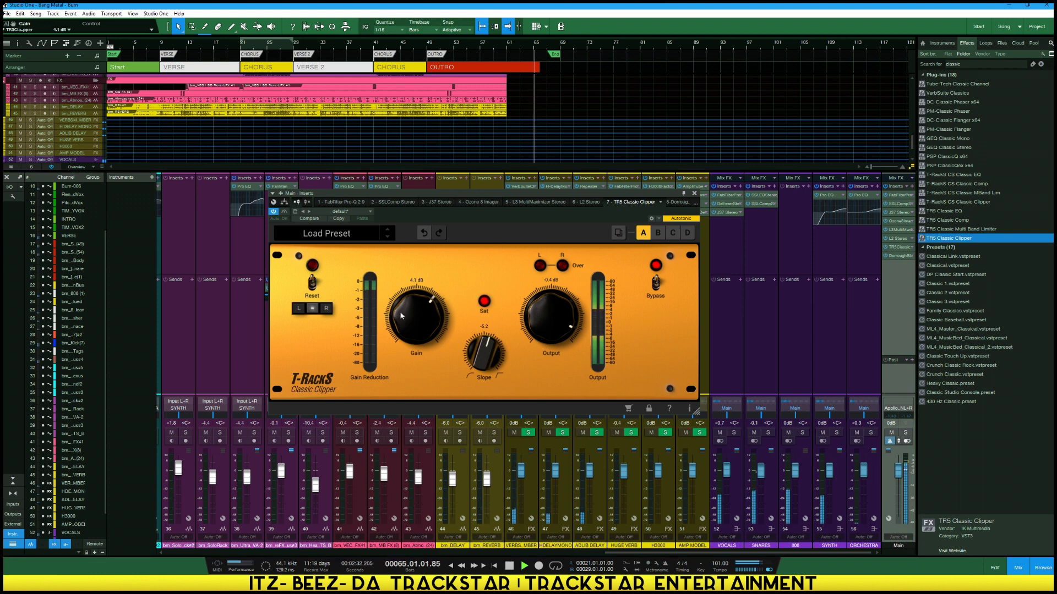
{"action": "scroll", "coordinate": [401, 316], "scroll_direction": "up", "scroll_amount": 1}
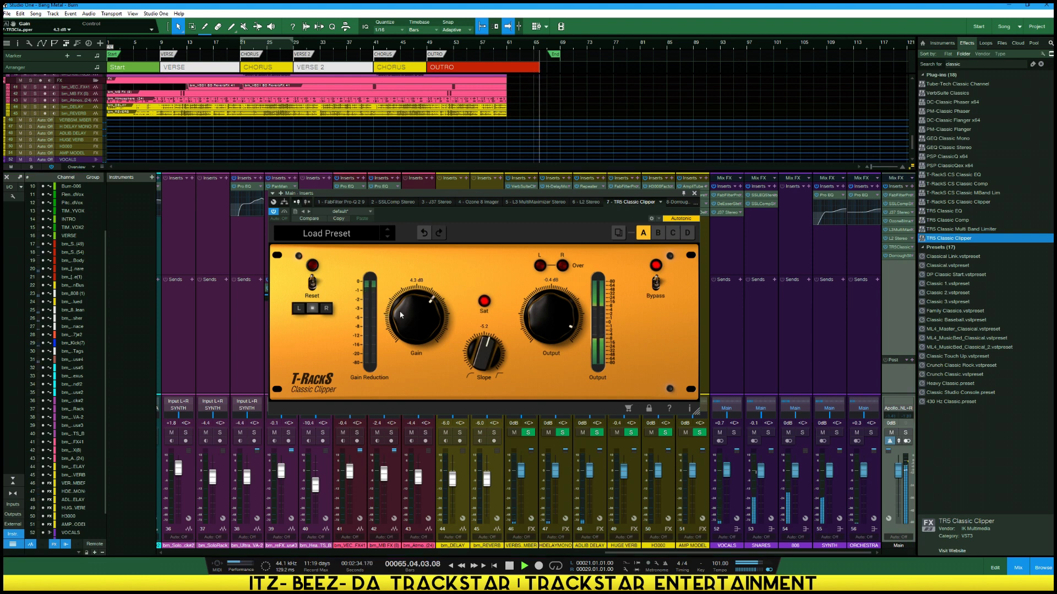
{"action": "key", "text": "space"}
{"action": "key", "text": "space"}
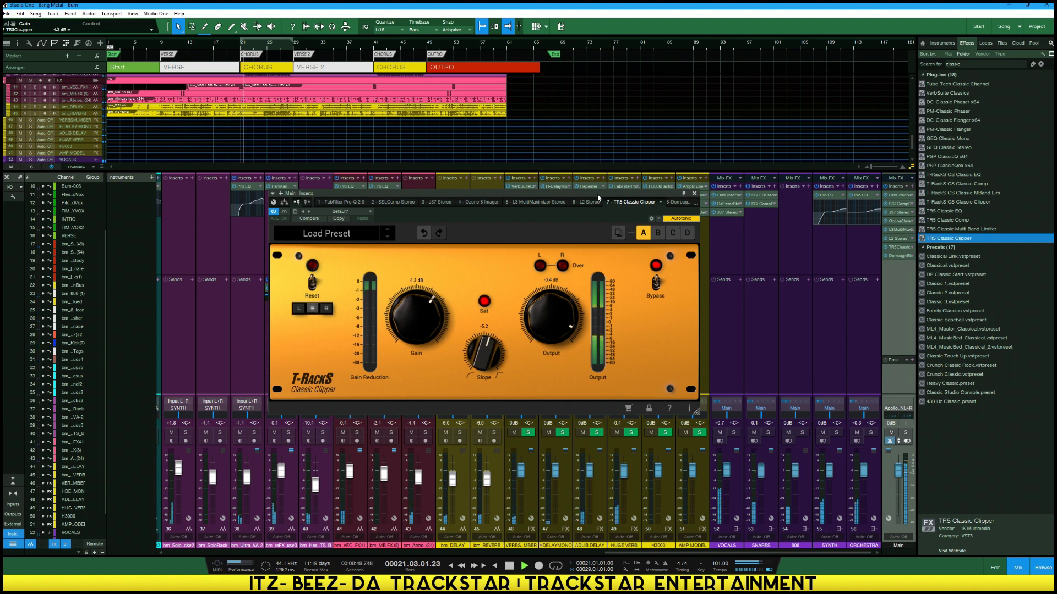
Check the level on the Dorrough loudness meter, and set the Classic Clipper's output to 0 dB
{"action": "left_click", "coordinate": [893, 255]}
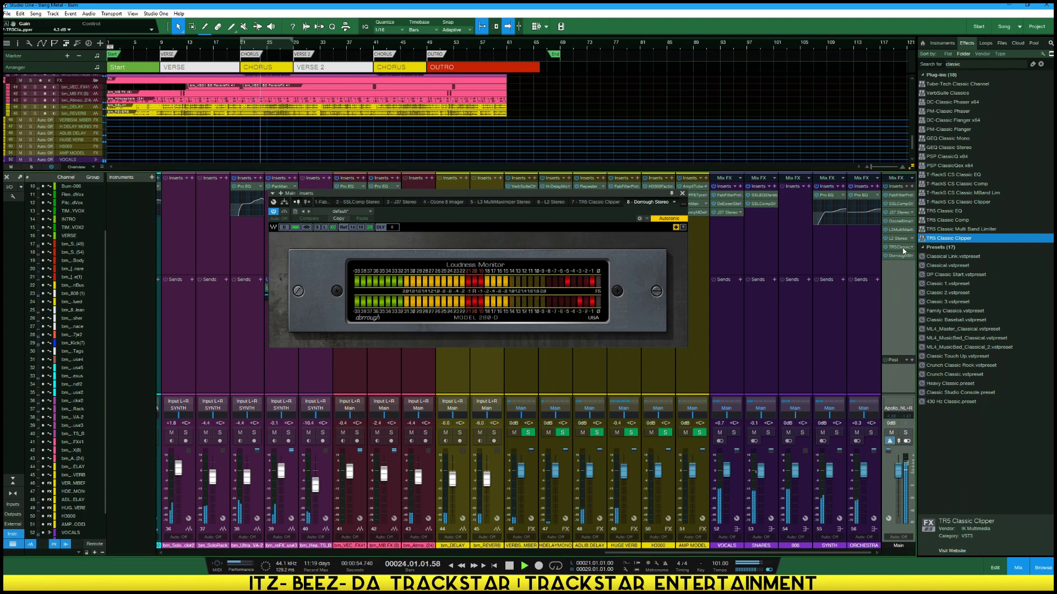
{"action": "left_click", "coordinate": [902, 248]}
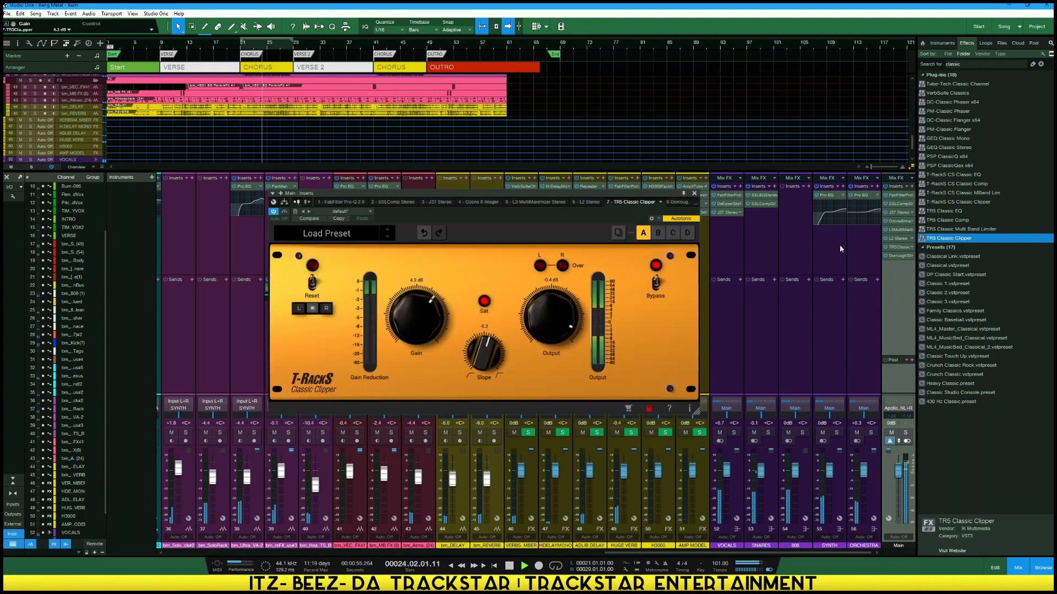
{"action": "left_click", "coordinate": [549, 282]}
{"action": "type", "text": "0"}
{"action": "key", "text": "Return"}
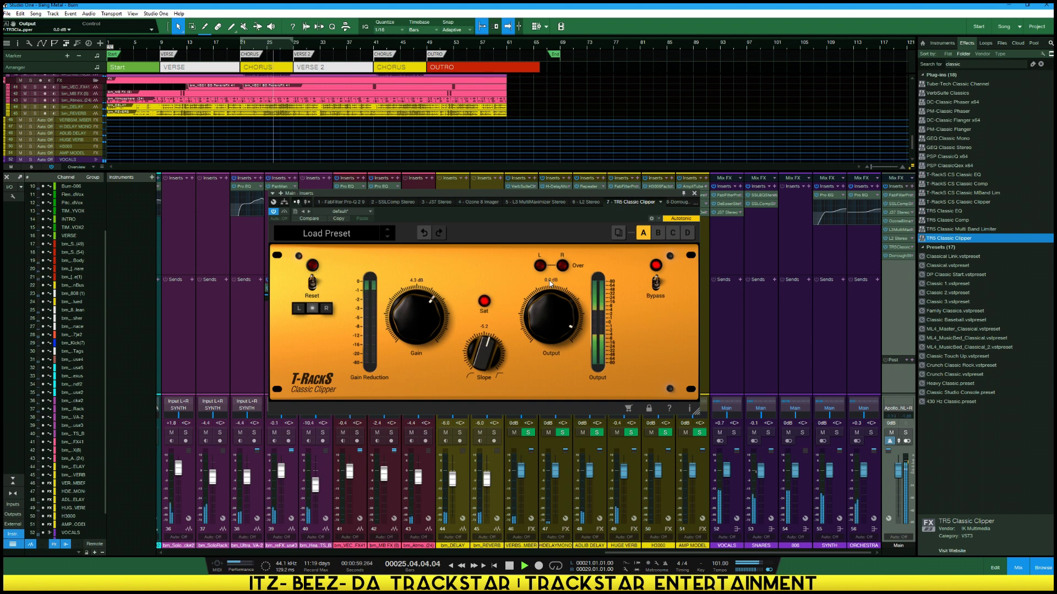
Fine-tune the Classic Clipper's slope and gain, settling on a slope of -5.5 and a gain of 4.5 dB
{"action": "double_click", "coordinate": [487, 350]}
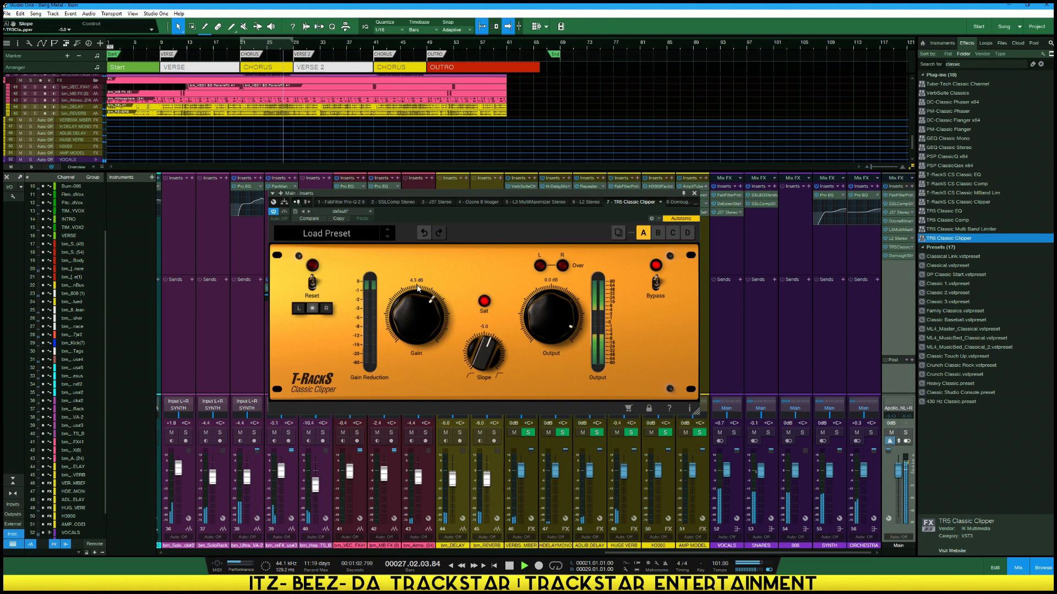
{"action": "type", "text": "4.7"}
{"action": "key", "text": "Return"}
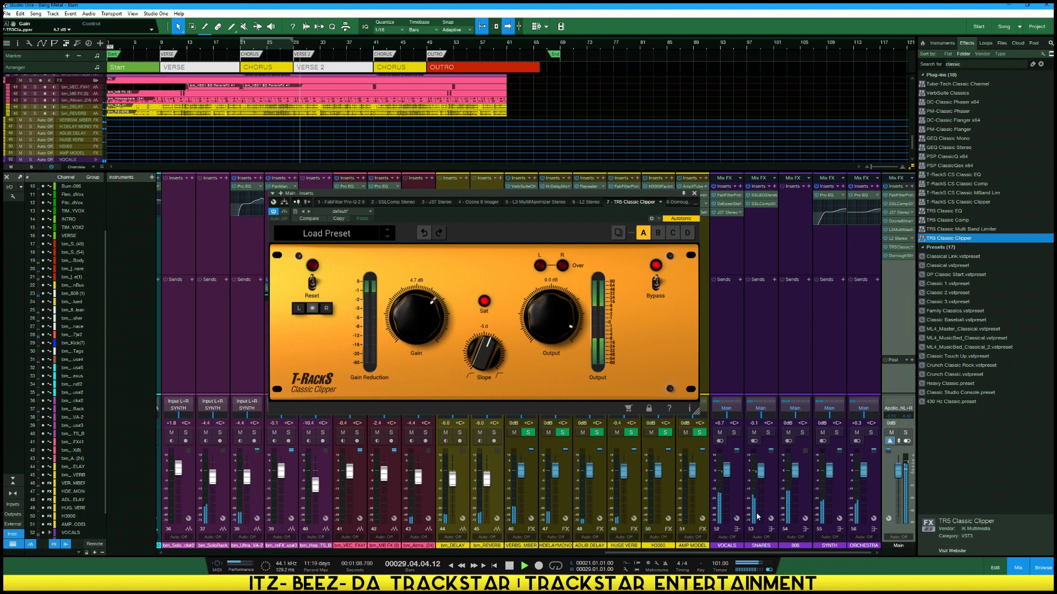
{"action": "left_click_drag", "start_coordinate": [564, 198], "coordinate": [559, 177]}
{"action": "left_click_drag", "start_coordinate": [479, 336], "coordinate": [478, 340]}
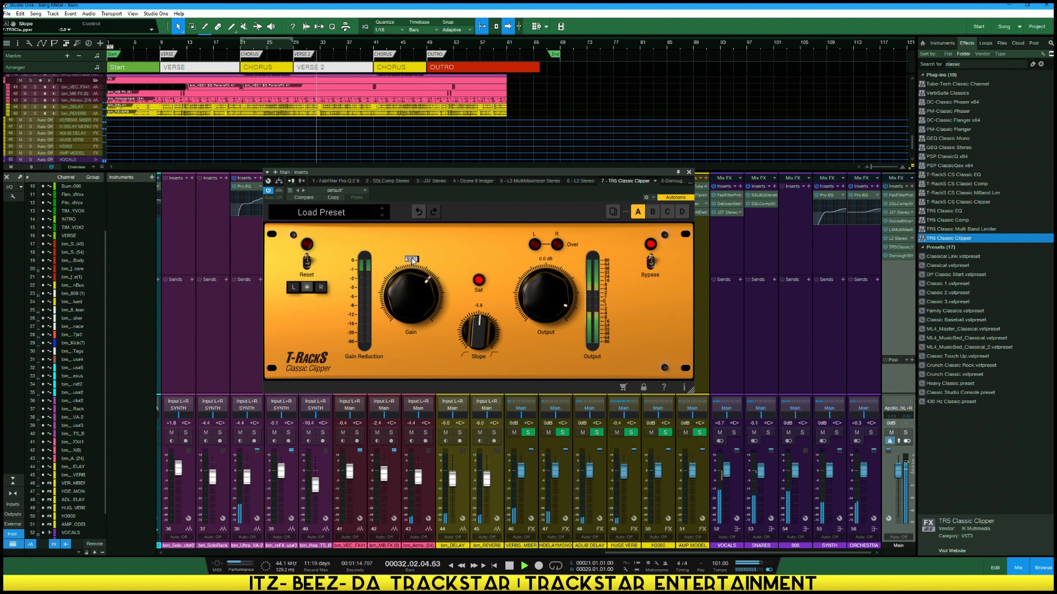
{"action": "scroll", "coordinate": [412, 258], "scroll_direction": "up", "scroll_amount": 4}
{"action": "scroll", "coordinate": [410, 262], "scroll_direction": "down", "scroll_amount": 6}
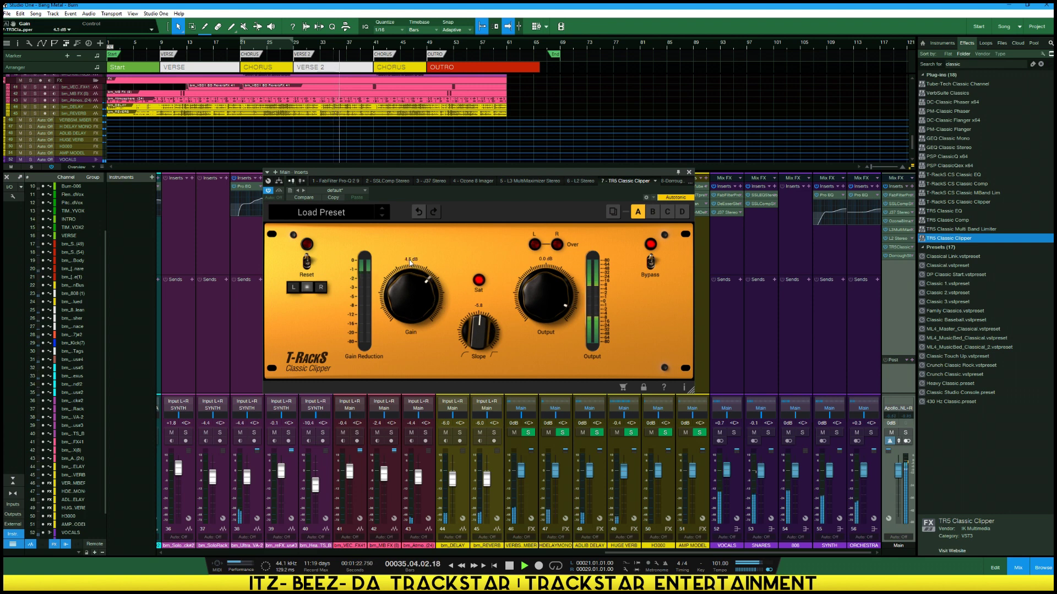
{"action": "scroll", "coordinate": [476, 328], "scroll_direction": "up", "scroll_amount": 2}
{"action": "scroll", "coordinate": [478, 333], "scroll_direction": "up", "scroll_amount": 1}
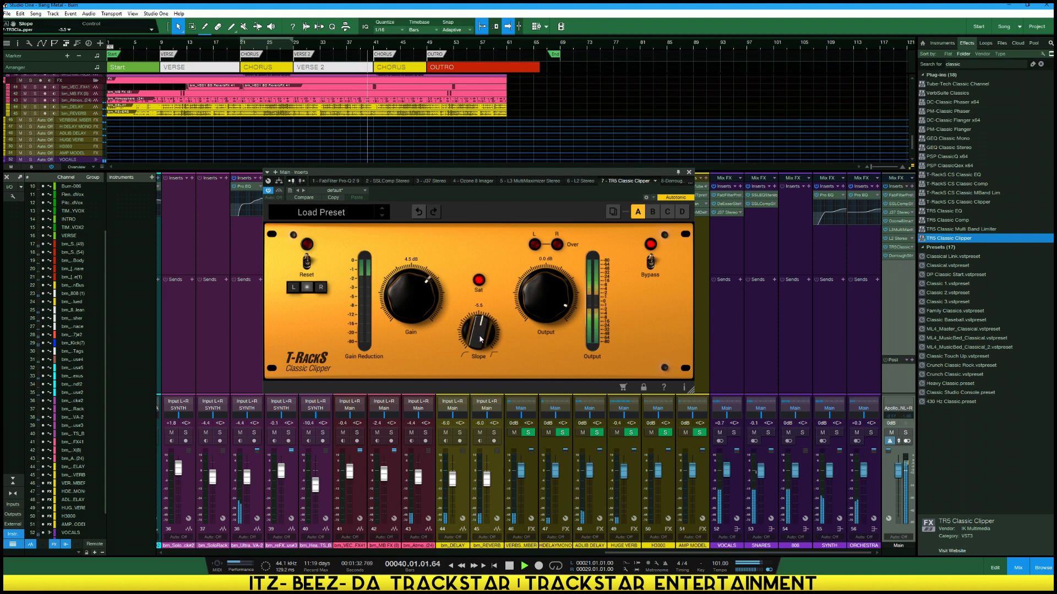
Recheck the level on the Dorrough loudness meter, set the Classic Clipper's slope to -4.0 and close the plug-in
{"action": "left_click", "coordinate": [689, 173]}
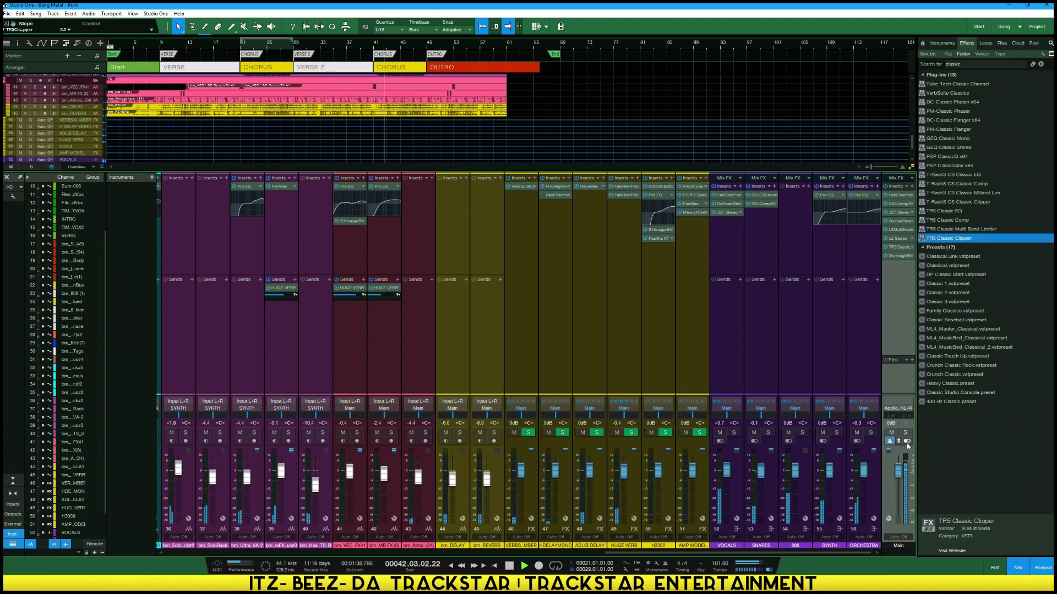
{"action": "left_click", "coordinate": [898, 256]}
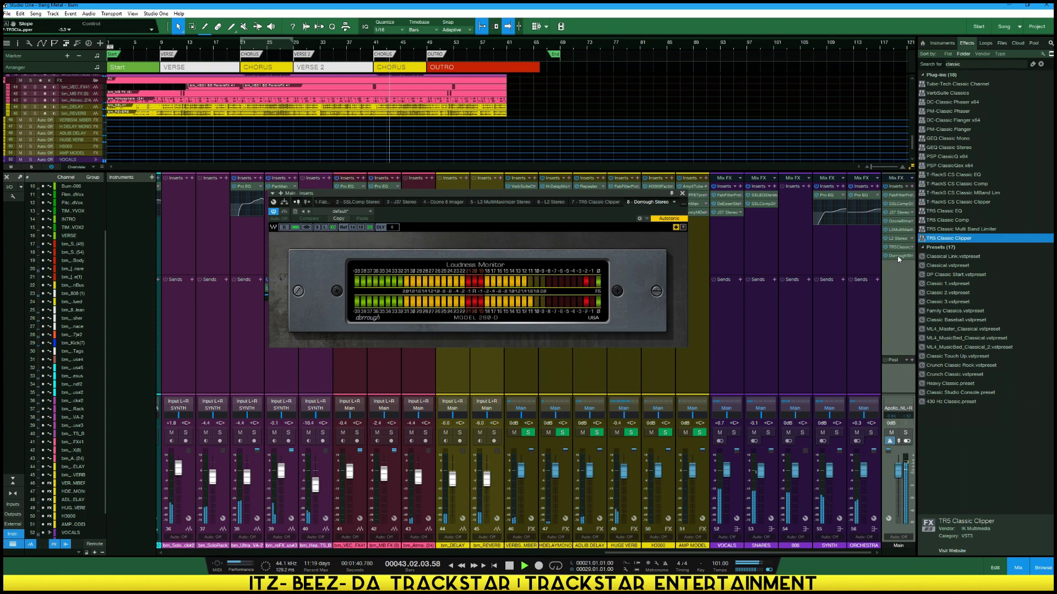
{"action": "left_click", "coordinate": [898, 247]}
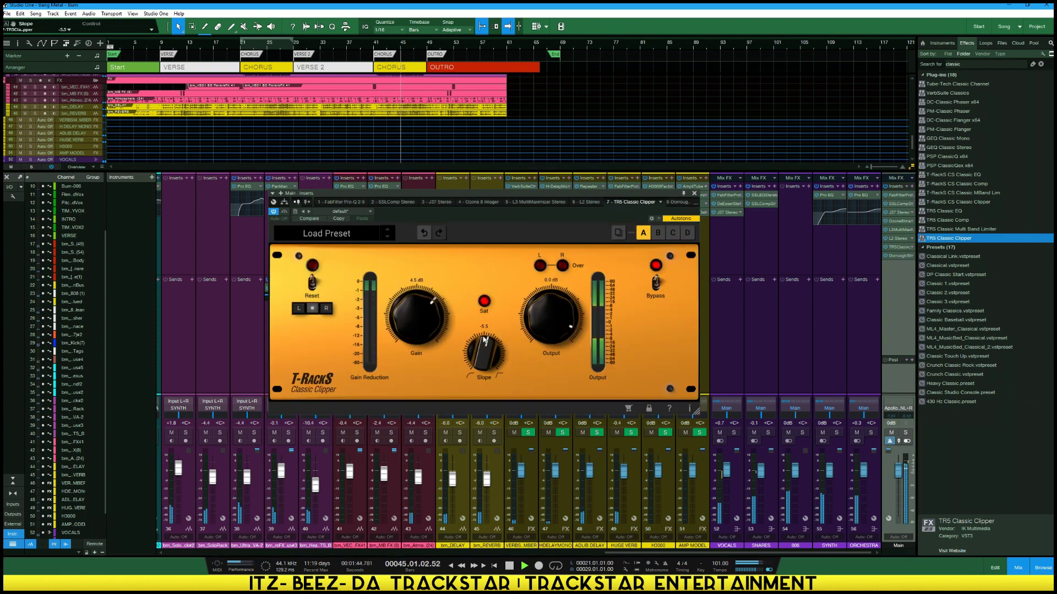
{"action": "mouse_move", "coordinate": [490, 332]}
{"action": "left_mouse_down"}
{"action": "mouse_move", "coordinate": [489, 346]}
{"action": "mouse_move", "coordinate": [488, 332]}
{"action": "left_mouse_up"}
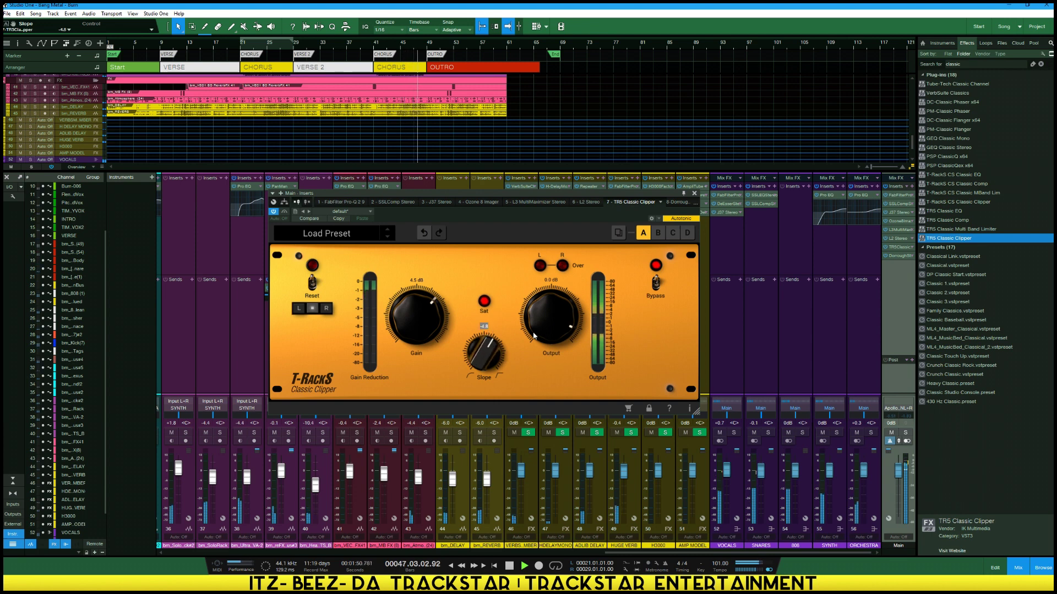
{"action": "key", "text": "Return"}
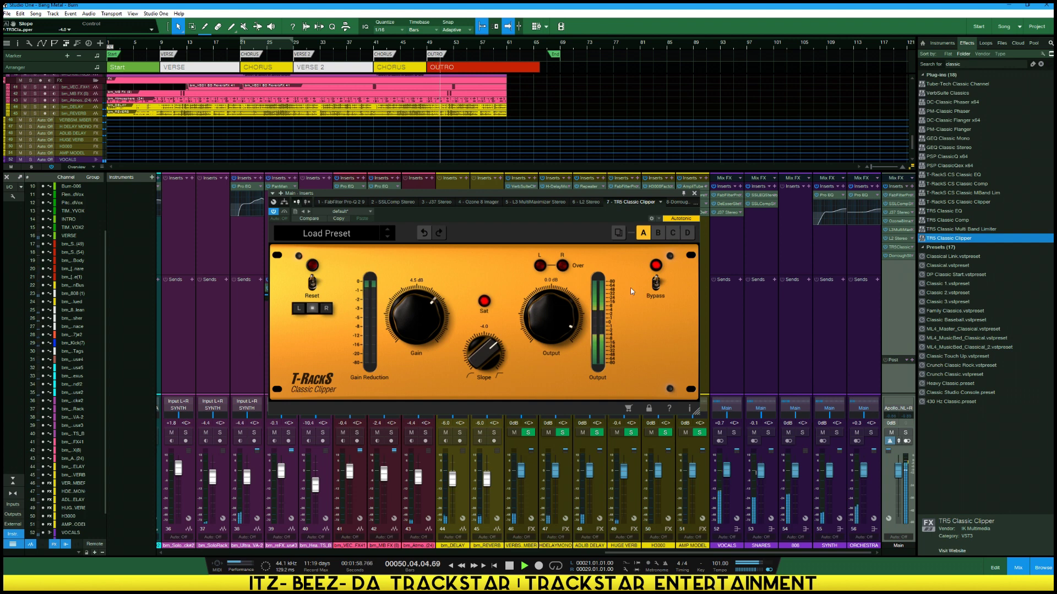
{"action": "left_click", "coordinate": [696, 195]}
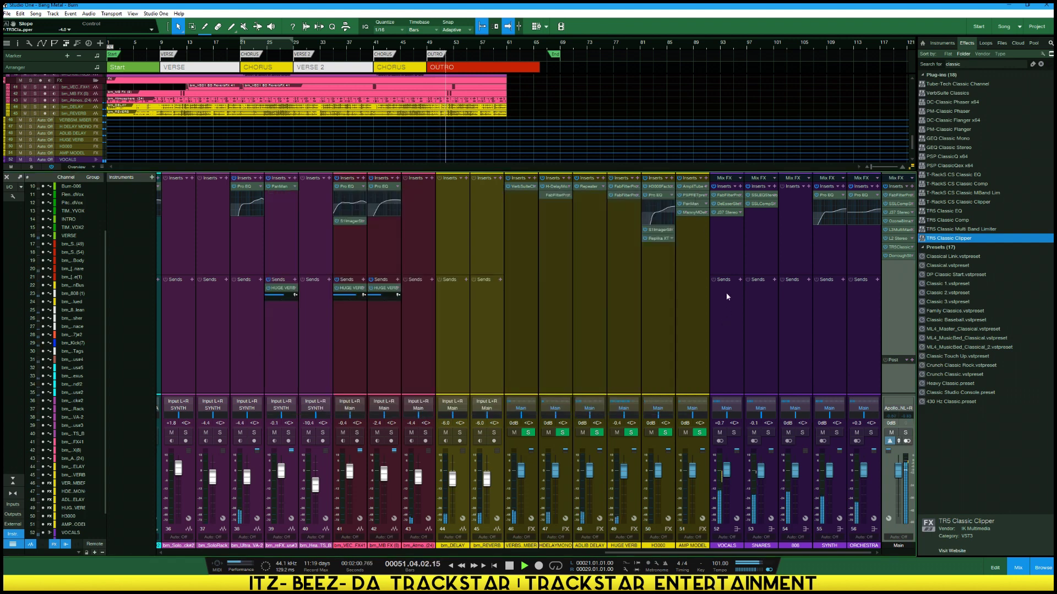
Open the DeEsser on the VOCALS bus and enter a new threshold value
{"action": "left_click", "coordinate": [728, 203]}
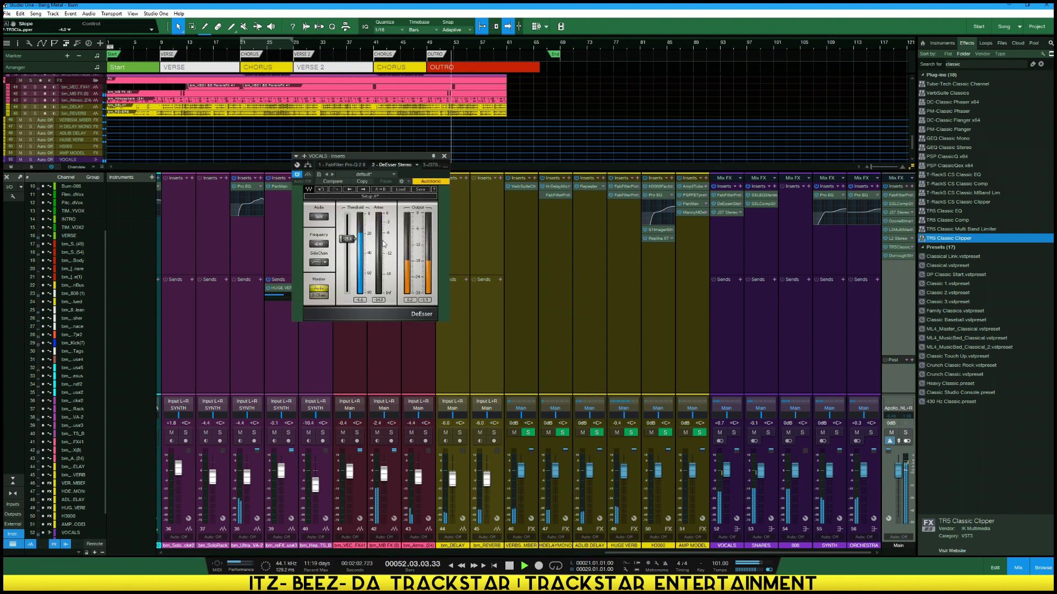
{"action": "double_click", "coordinate": [346, 239]}
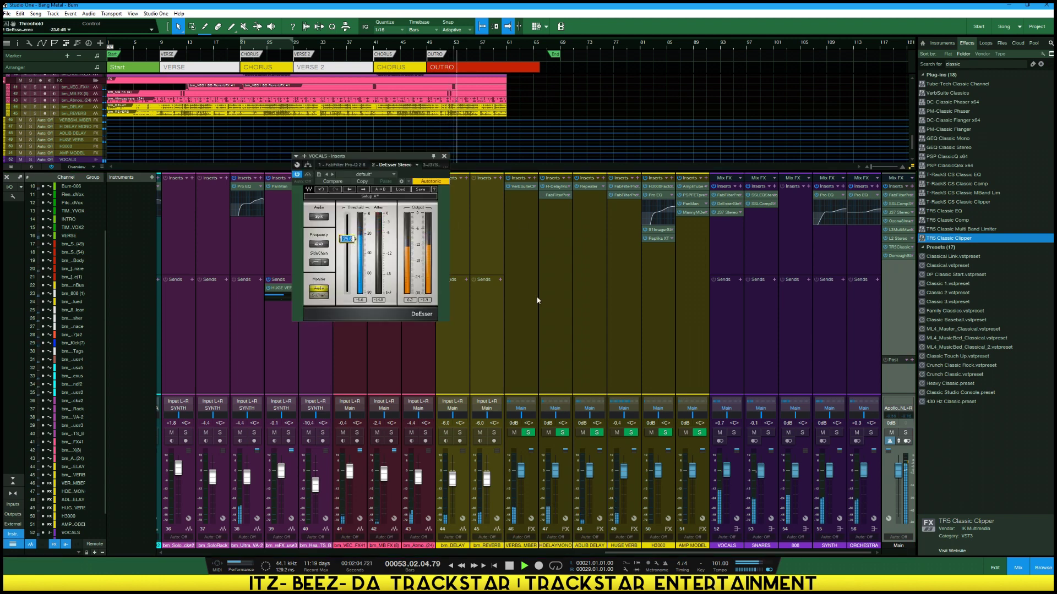
{"action": "type", "text": "-"}
{"action": "key", "text": "Return"}
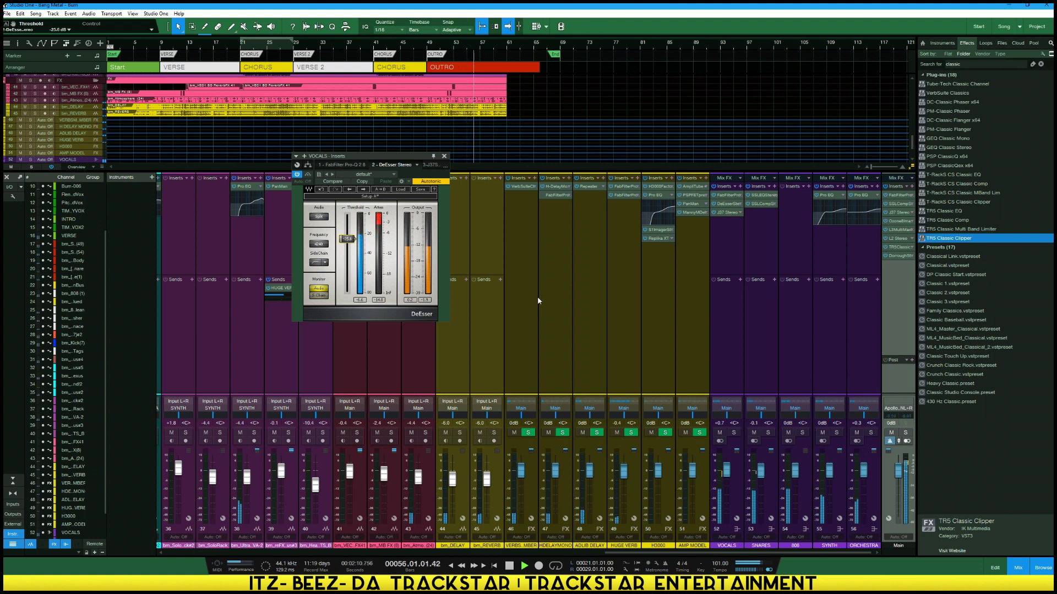
Lower the DeEsser's threshold on the VOCALS bus to about -25 dB and close the plug-in
{"action": "double_click", "coordinate": [350, 242]}
{"action": "type", "text": "-25.6"}
{"action": "key", "text": "Return"}
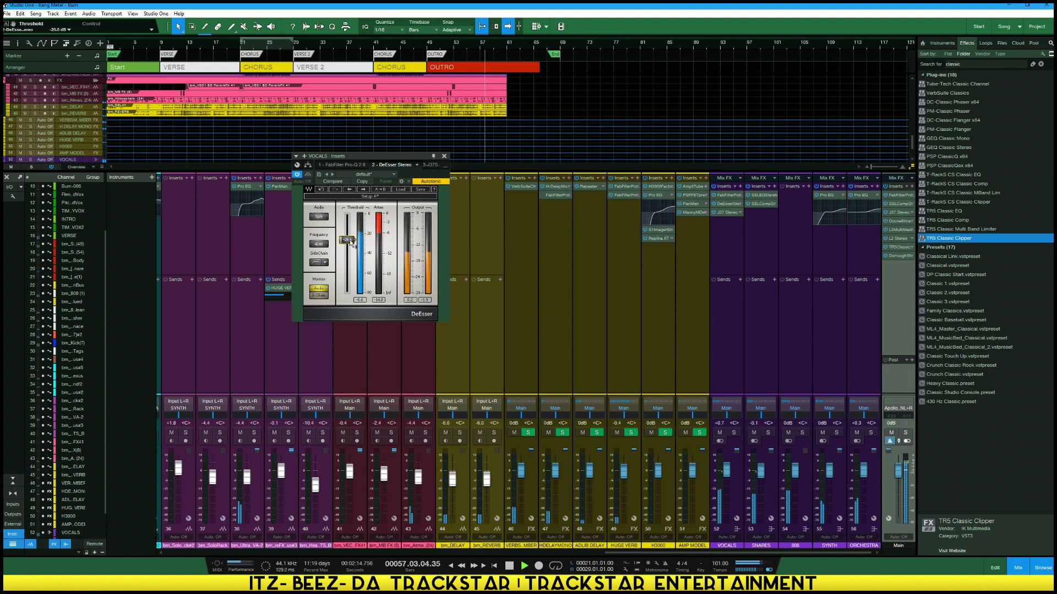
{"action": "left_click", "coordinate": [444, 156]}
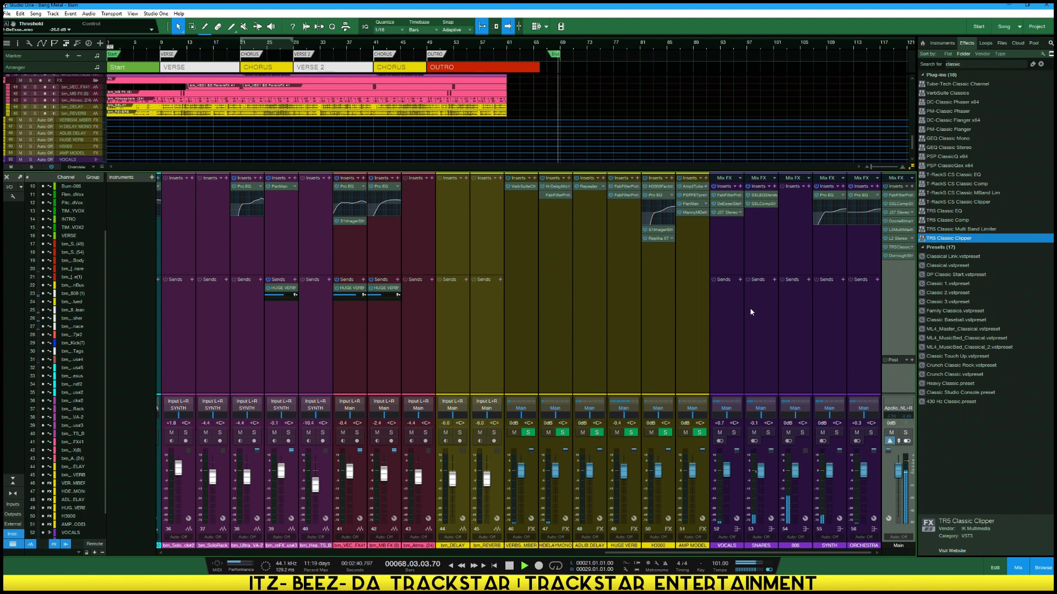
Play from the song start, open the PSP FETpressor on the INTRO channel, raise its threshold and set the makeup to +2.8
{"action": "key", "text": "comma"}
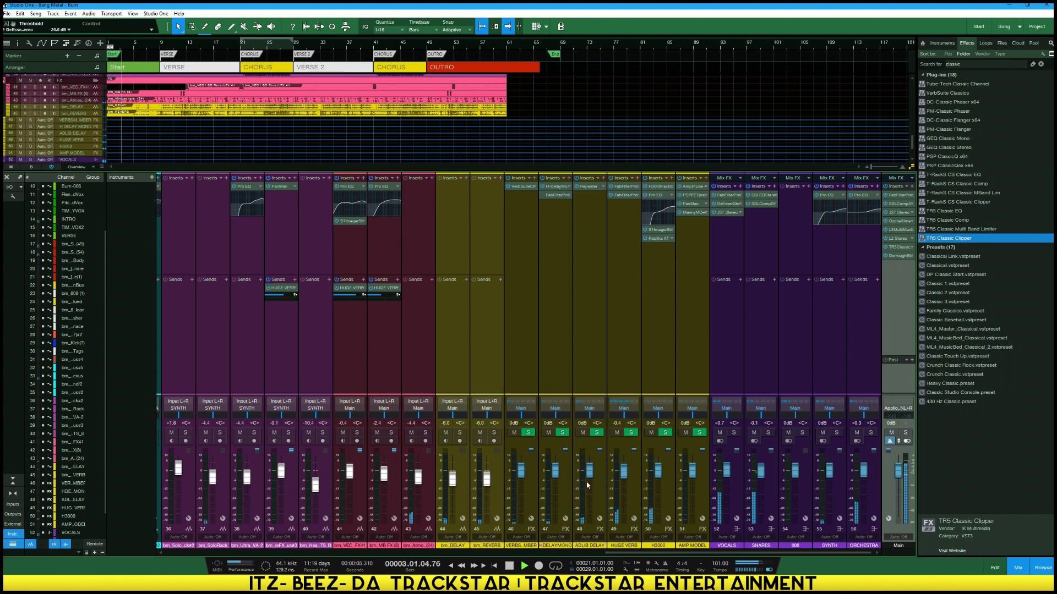
{"action": "left_click_drag", "start_coordinate": [688, 553], "coordinate": [269, 552]}
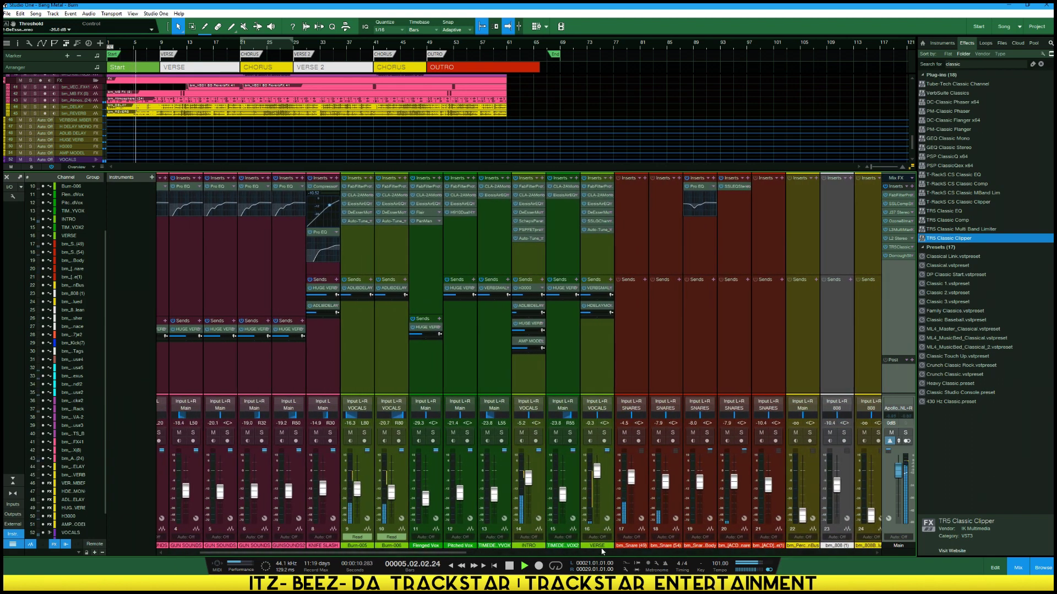
{"action": "left_click", "coordinate": [539, 478]}
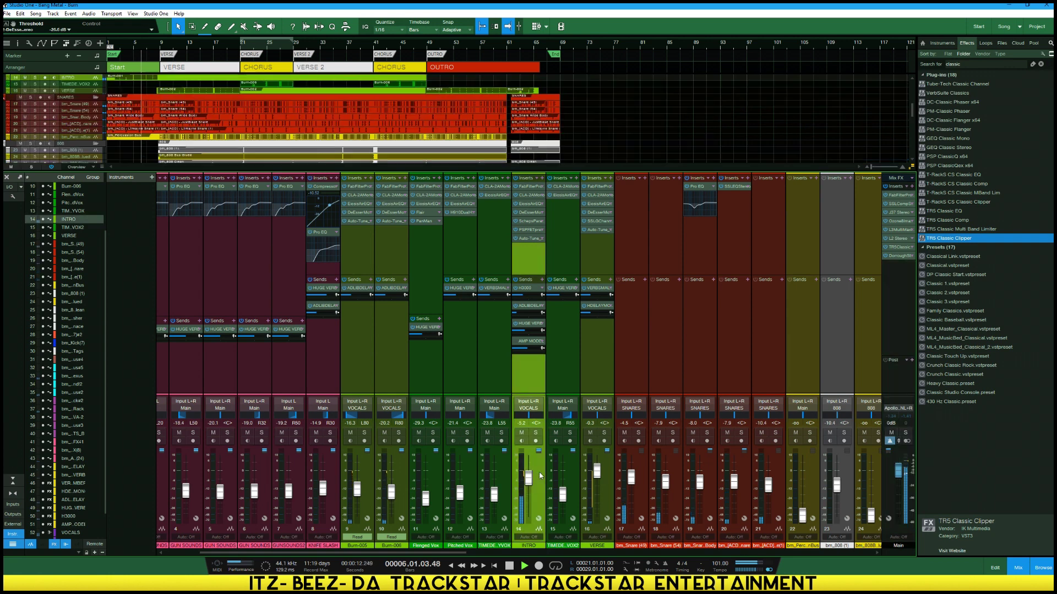
{"action": "double_click", "coordinate": [524, 229]}
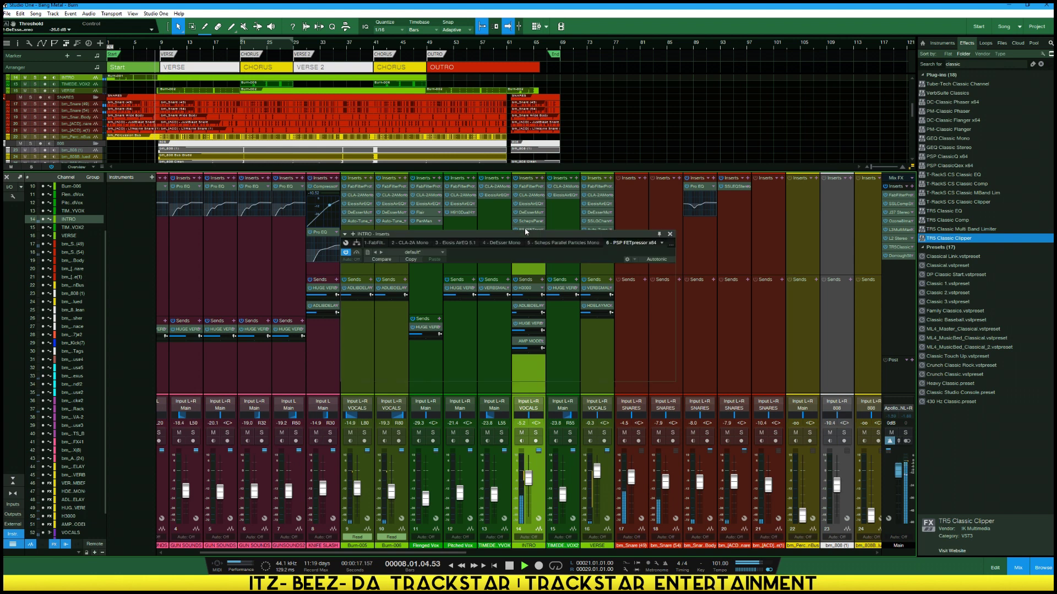
{"action": "left_click_drag", "start_coordinate": [463, 299], "coordinate": [464, 290]}
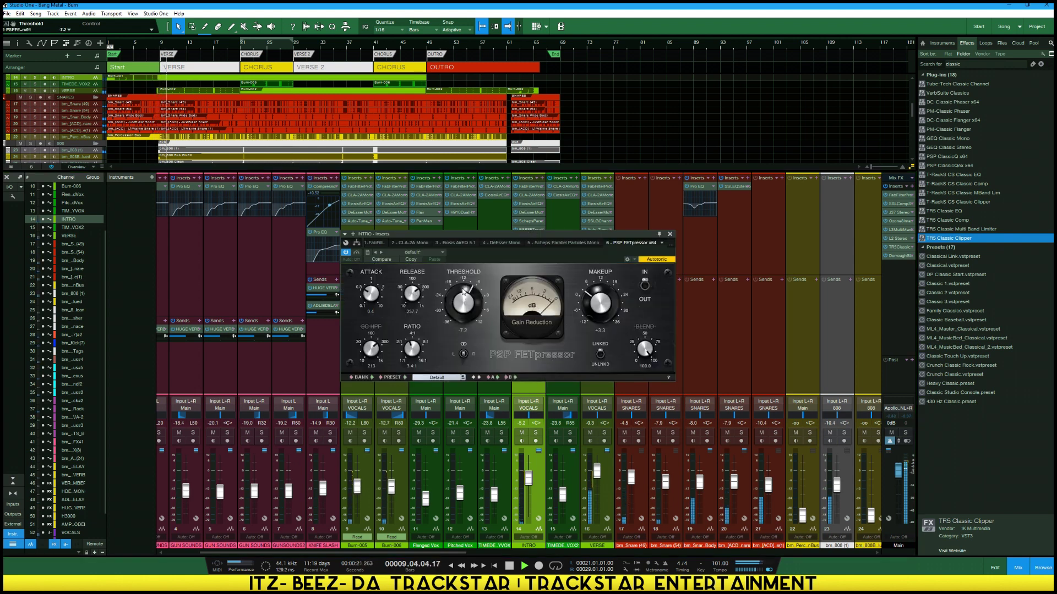
{"action": "left_click_drag", "start_coordinate": [464, 290], "coordinate": [464, 287]}
{"action": "left_click_drag", "start_coordinate": [602, 307], "coordinate": [602, 309]}
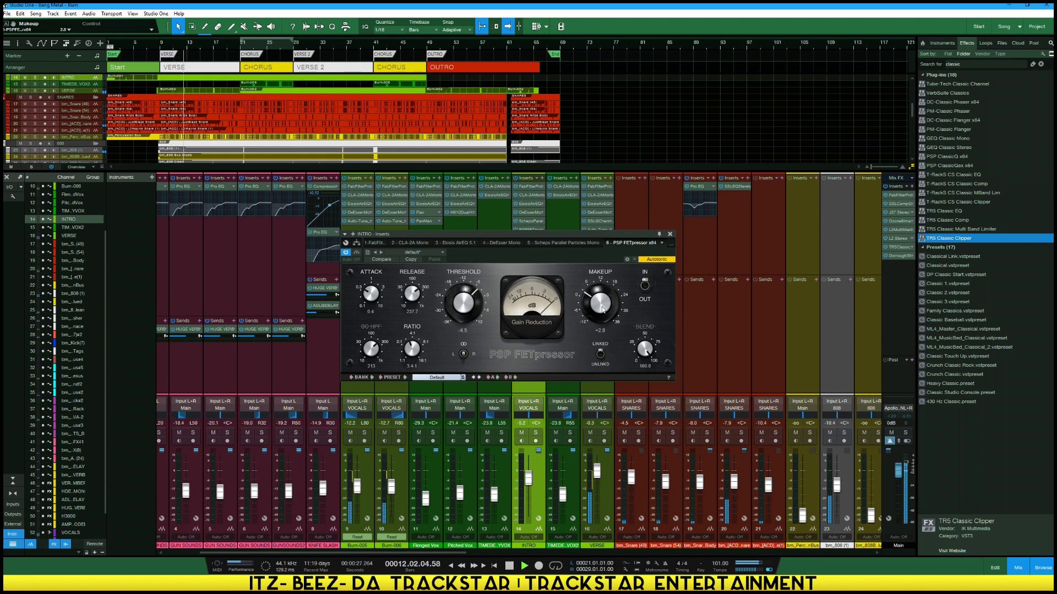
Replay the intro, fine-tune the FETpressor's threshold and close it, and lower the INTRO channel's fader to -5.4 dB
{"action": "key", "text": "space"}
{"action": "key", "text": "space"}
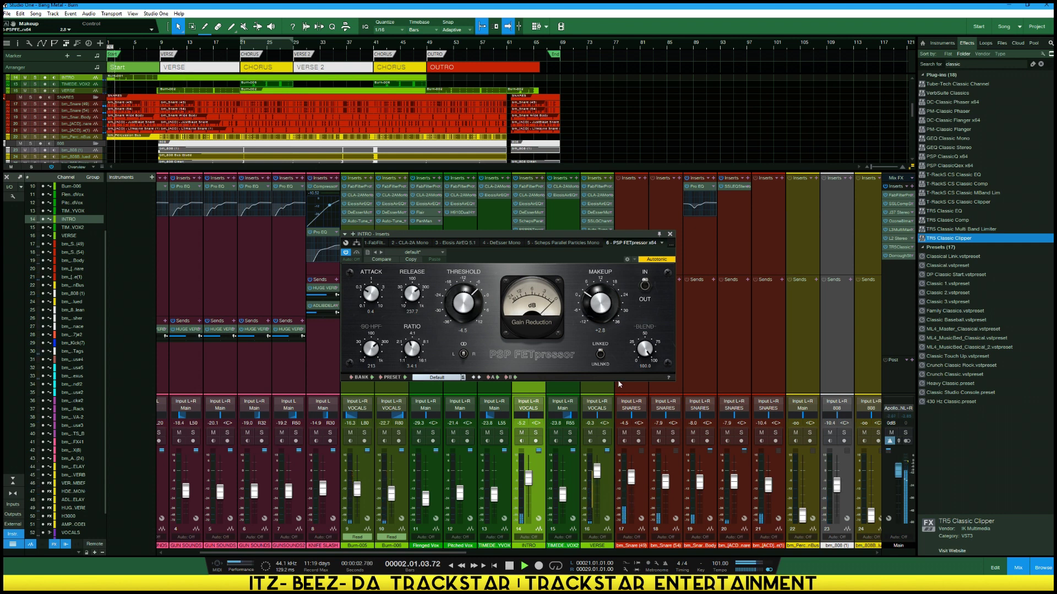
{"action": "left_click_drag", "start_coordinate": [463, 303], "coordinate": [463, 308]}
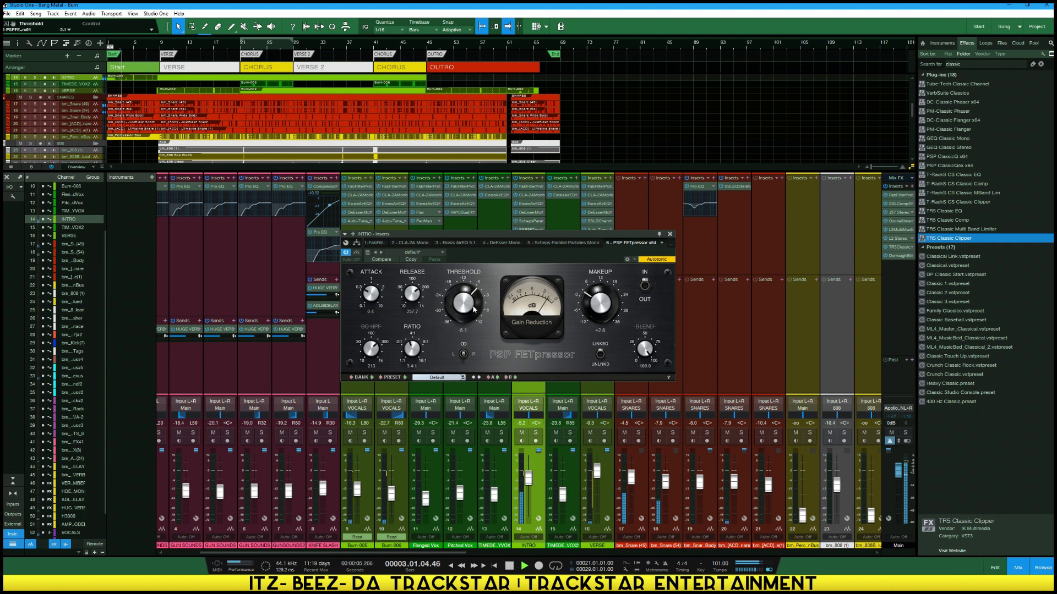
{"action": "left_click", "coordinate": [670, 234]}
{"action": "left_click_drag", "start_coordinate": [530, 479], "coordinate": [528, 480]}
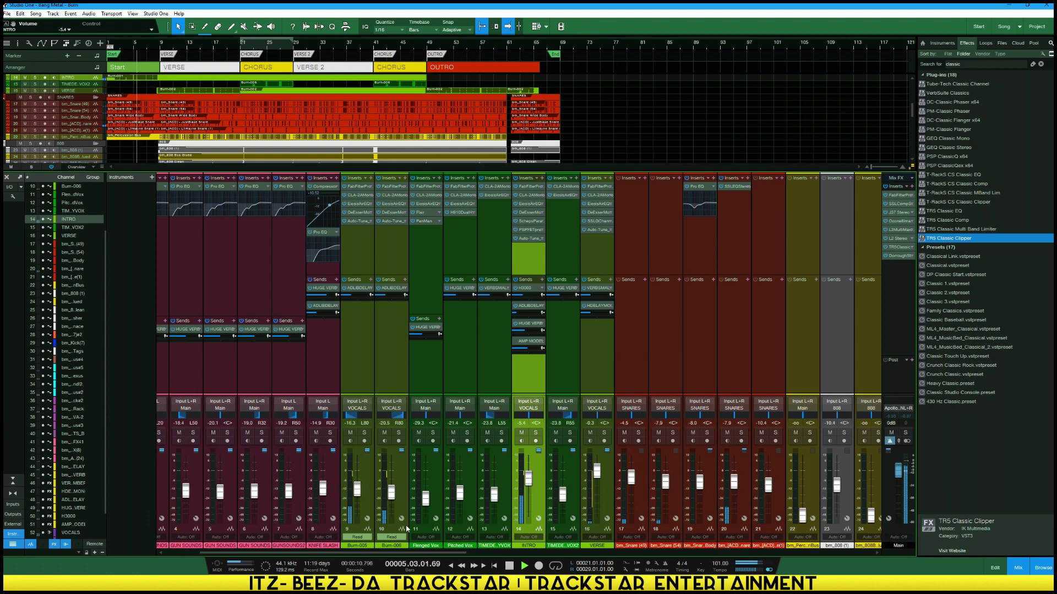
Raise the producer tags channel's fader to +1.4 dB, checking it soloed and in the mix from the song start
{"action": "left_click_drag", "start_coordinate": [396, 554], "coordinate": [579, 556]}
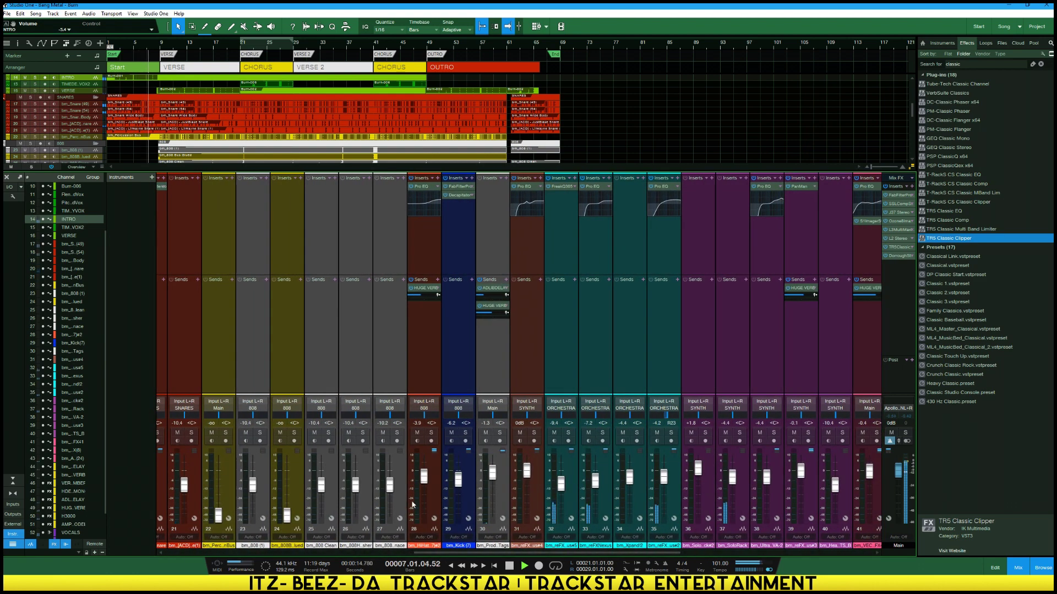
{"action": "left_click", "coordinate": [507, 497]}
{"action": "key", "text": "space"}
{"action": "key", "text": "space"}
{"action": "left_click_drag", "start_coordinate": [491, 475], "coordinate": [491, 473]}
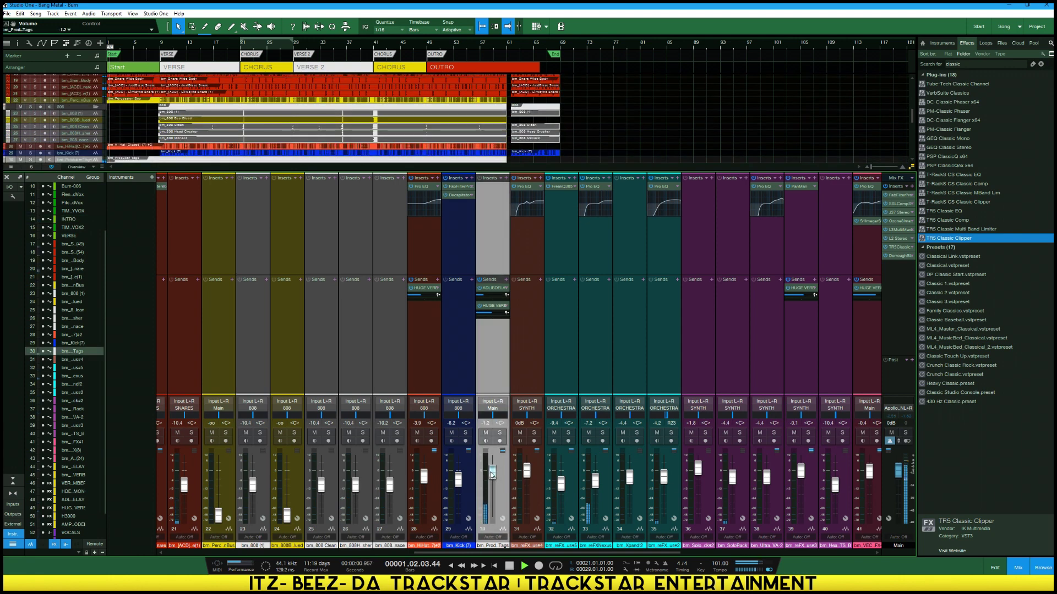
{"action": "left_click", "coordinate": [500, 432]}
{"action": "left_click_drag", "start_coordinate": [494, 479], "coordinate": [496, 467]}
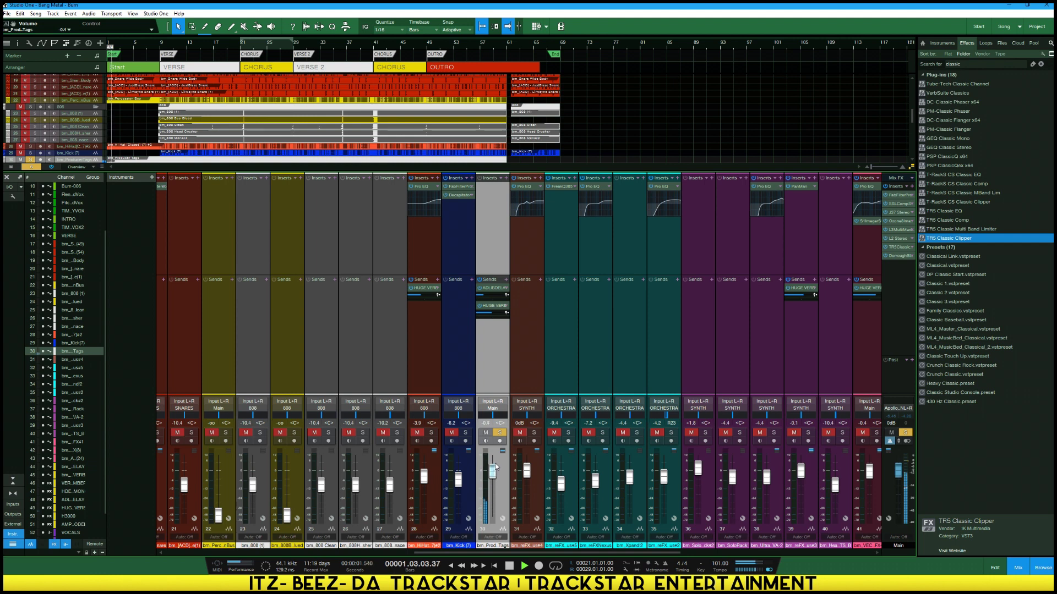
{"action": "left_click", "coordinate": [501, 434]}
{"action": "key", "text": "space"}
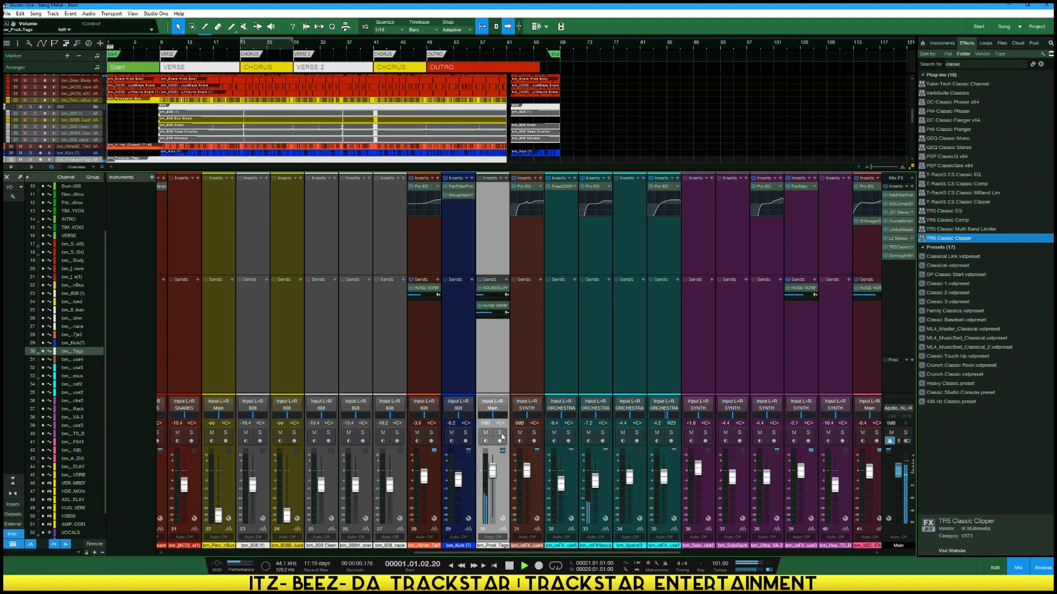
{"action": "key", "text": "space"}
{"action": "key", "text": "space"}
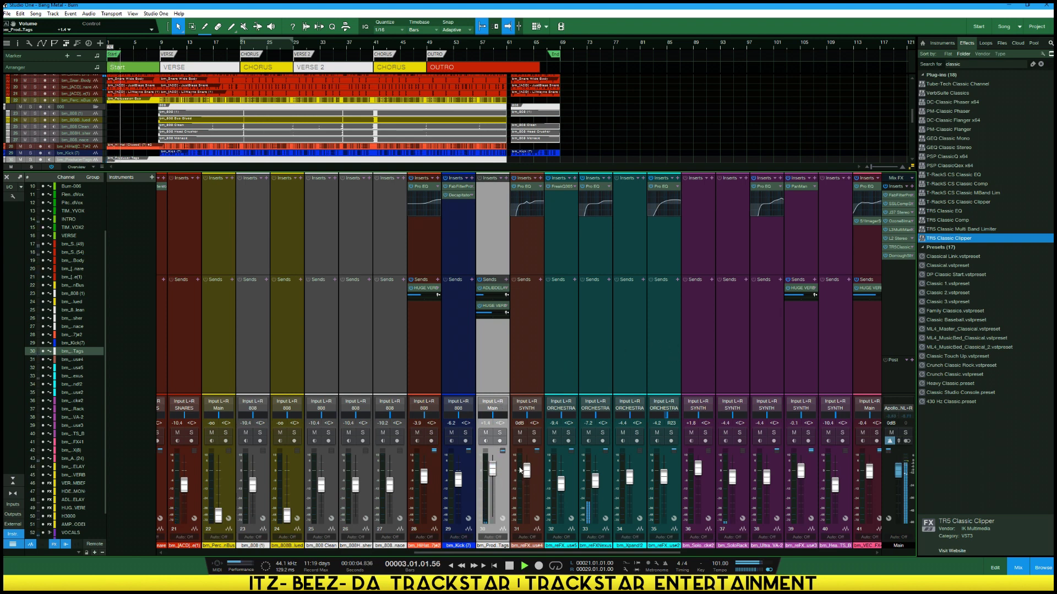
Adjust the H3000 and HUGE VERB send levels on the INTRO channel
{"action": "left_click_drag", "start_coordinate": [431, 554], "coordinate": [198, 536]}
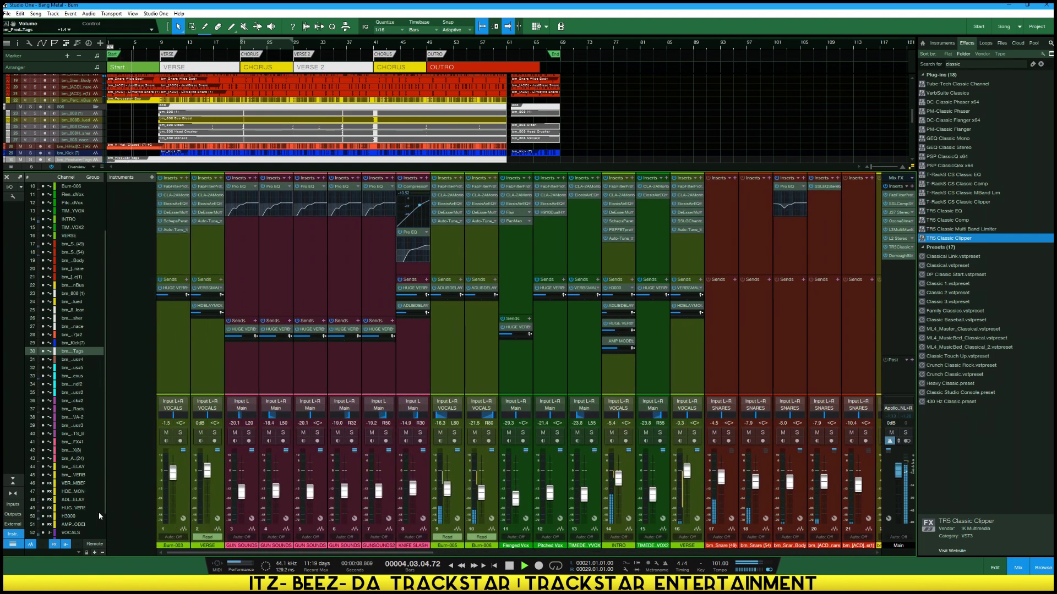
{"action": "left_click", "coordinate": [624, 366]}
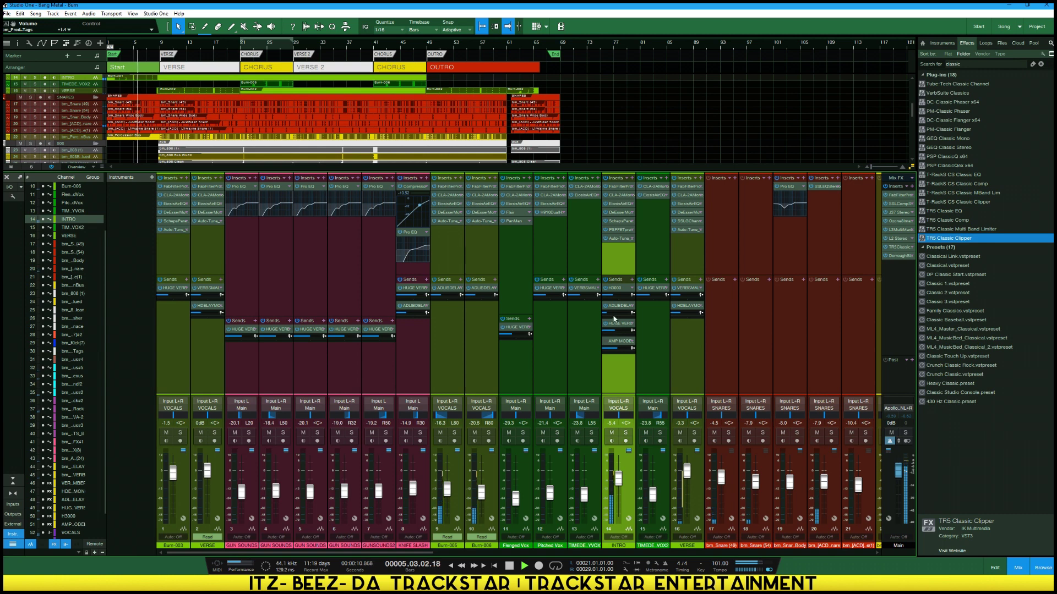
{"action": "mouse_move", "coordinate": [611, 298]}
{"action": "left_mouse_down"}
{"action": "mouse_move", "coordinate": [610, 272]}
{"action": "mouse_move", "coordinate": [611, 311]}
{"action": "mouse_move", "coordinate": [609, 294]}
{"action": "left_mouse_up"}
{"action": "left_click_drag", "start_coordinate": [616, 331], "coordinate": [617, 317]}
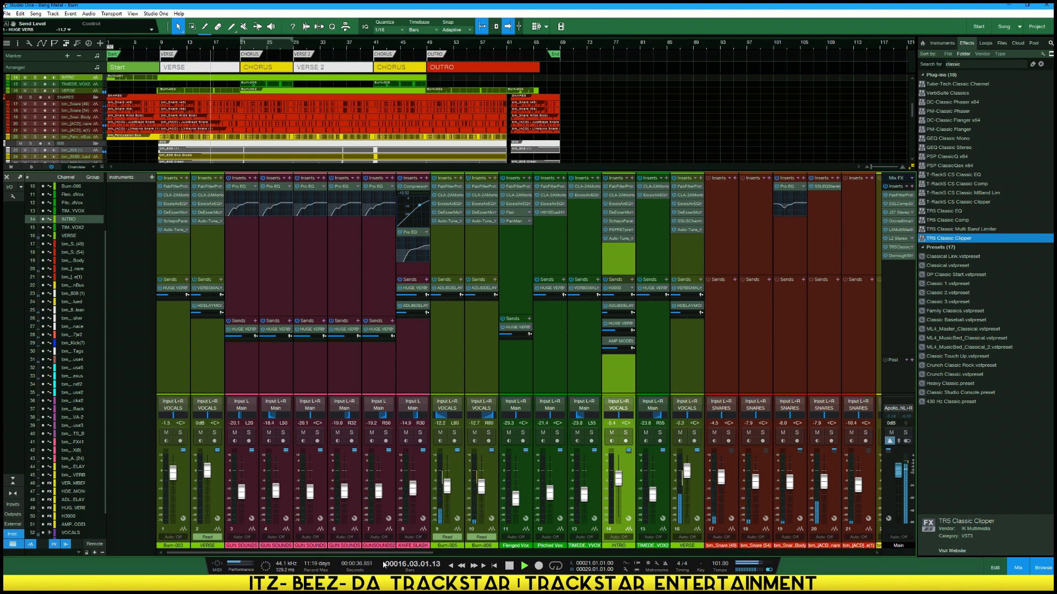
Mute the VOCALS, 808 and SNARES buses one after another, plus the VOCALS folder, to listen to the remaining instruments
{"action": "left_click_drag", "start_coordinate": [395, 553], "coordinate": [873, 554]}
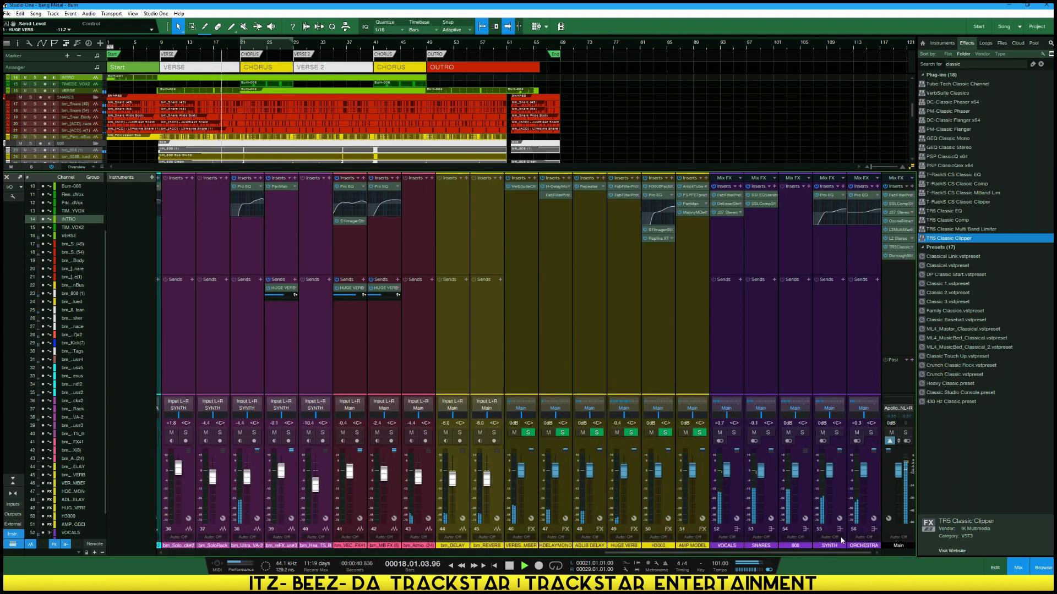
{"action": "left_click", "coordinate": [720, 433]}
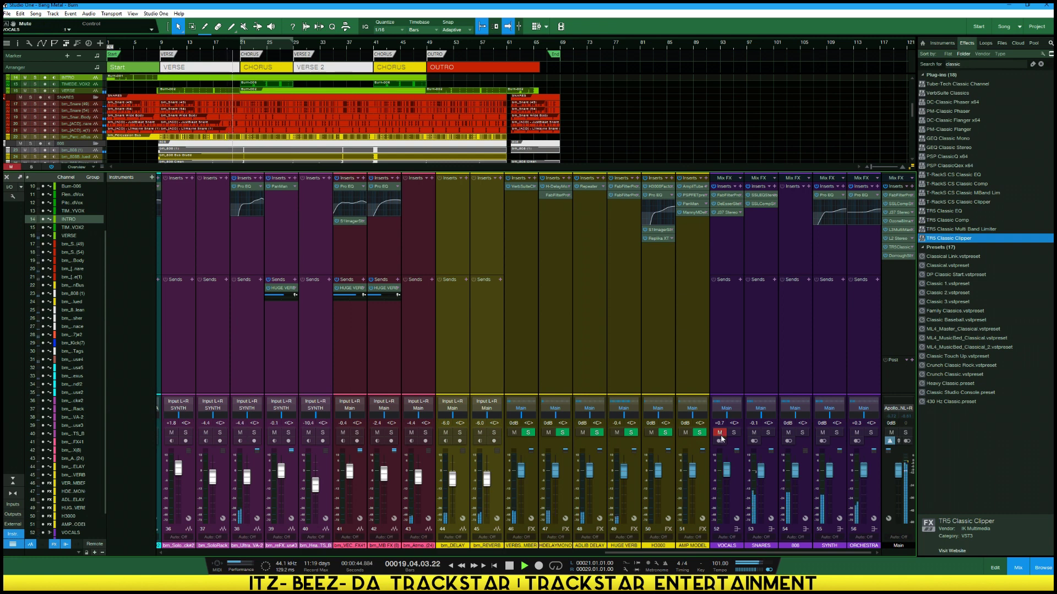
{"action": "left_click", "coordinate": [789, 433]}
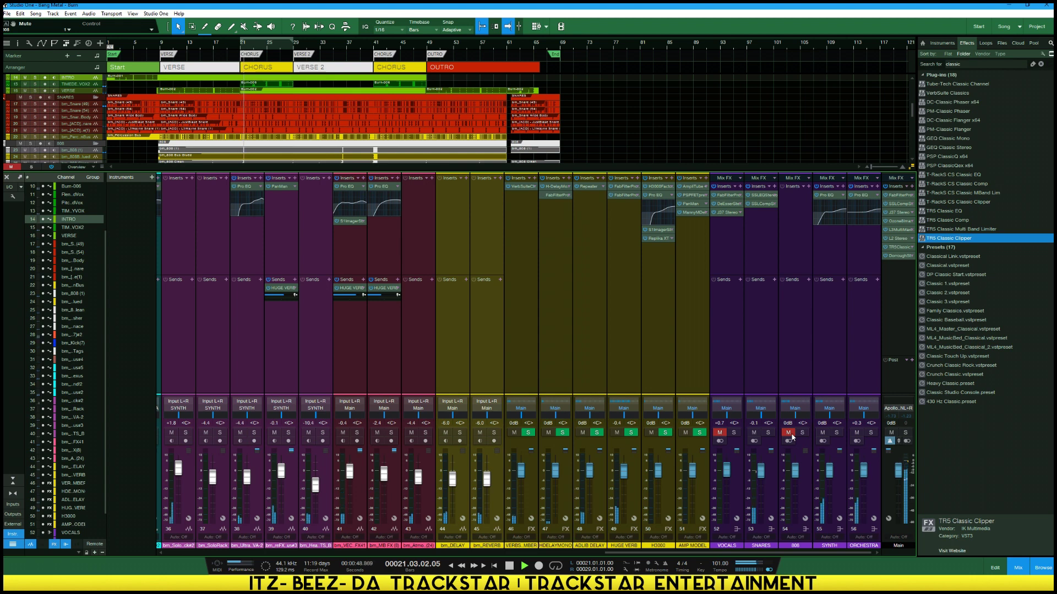
{"action": "left_click", "coordinate": [754, 433]}
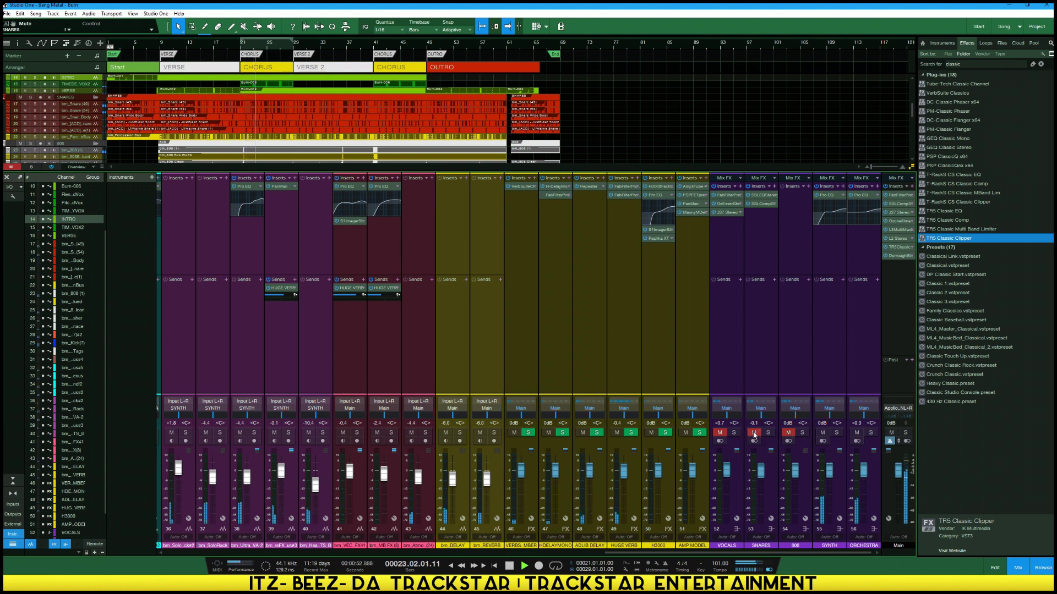
{"action": "scroll", "coordinate": [91, 81], "scroll_direction": "up", "scroll_amount": 6}
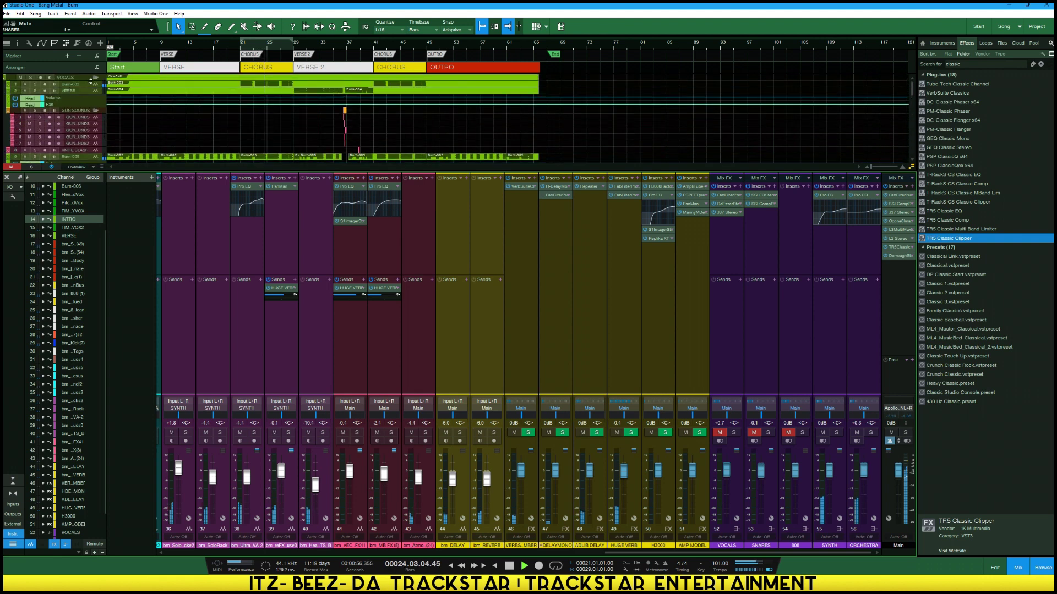
{"action": "left_click", "coordinate": [22, 78]}
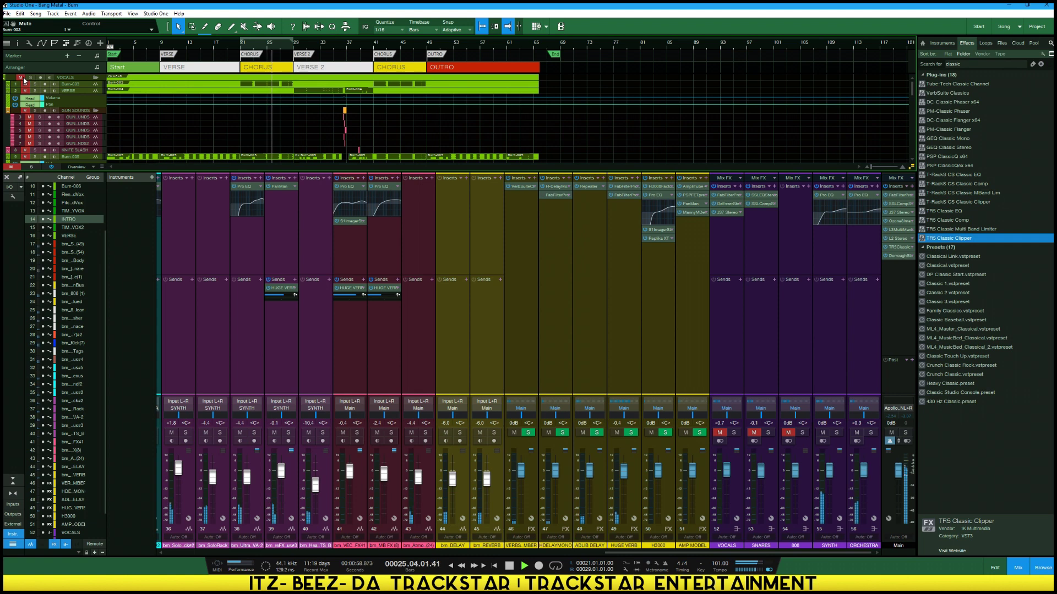
Unmute the SNARES, 808 and VOCALS buses one by one to hear each group re-enter the mix
{"action": "left_click", "coordinate": [755, 433]}
{"action": "left_click", "coordinate": [789, 434]}
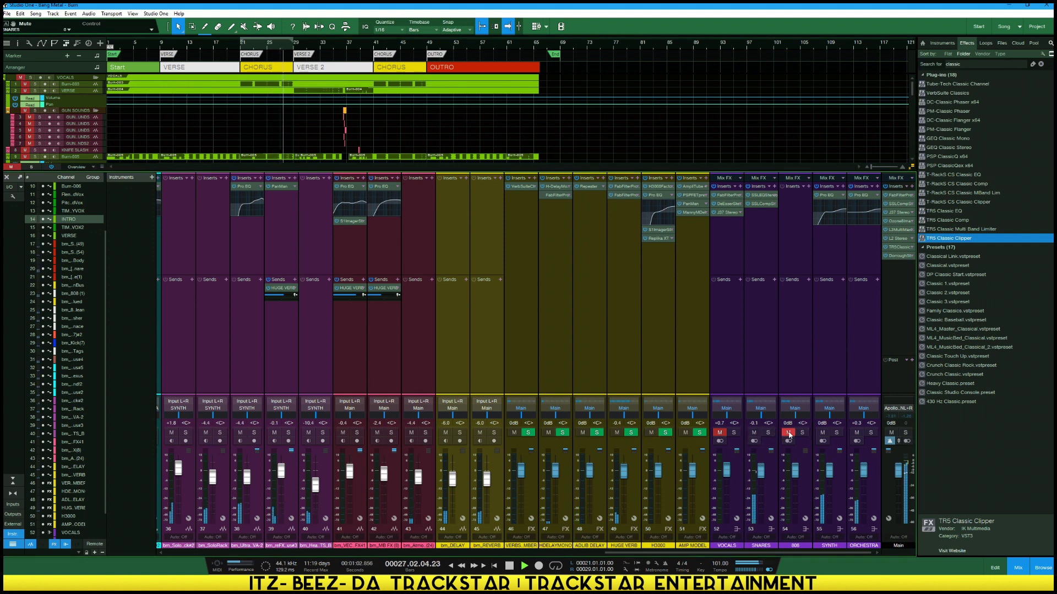
{"action": "left_click", "coordinate": [788, 433]}
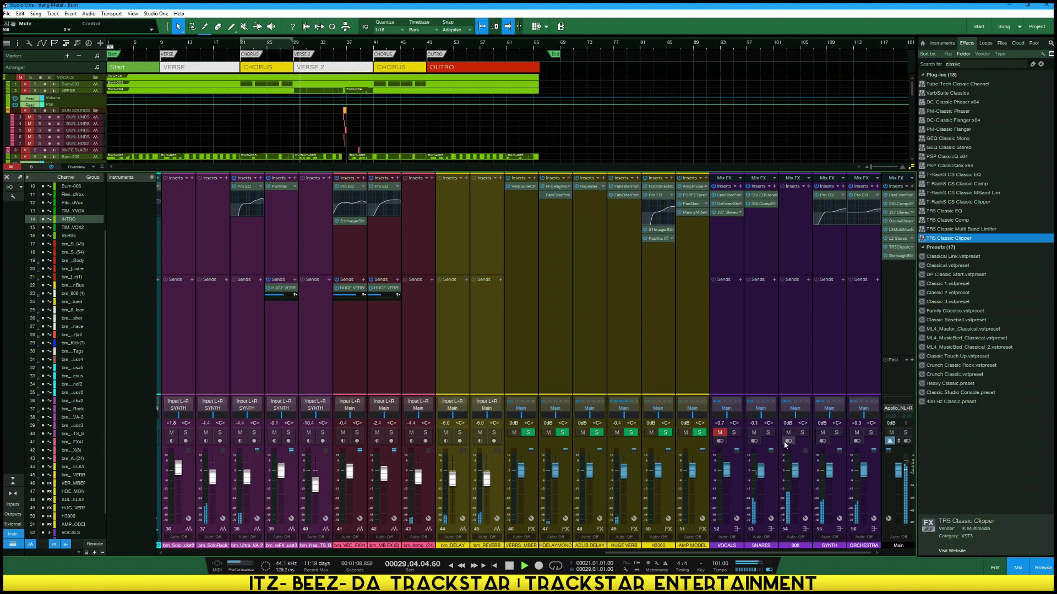
{"action": "left_click", "coordinate": [721, 433]}
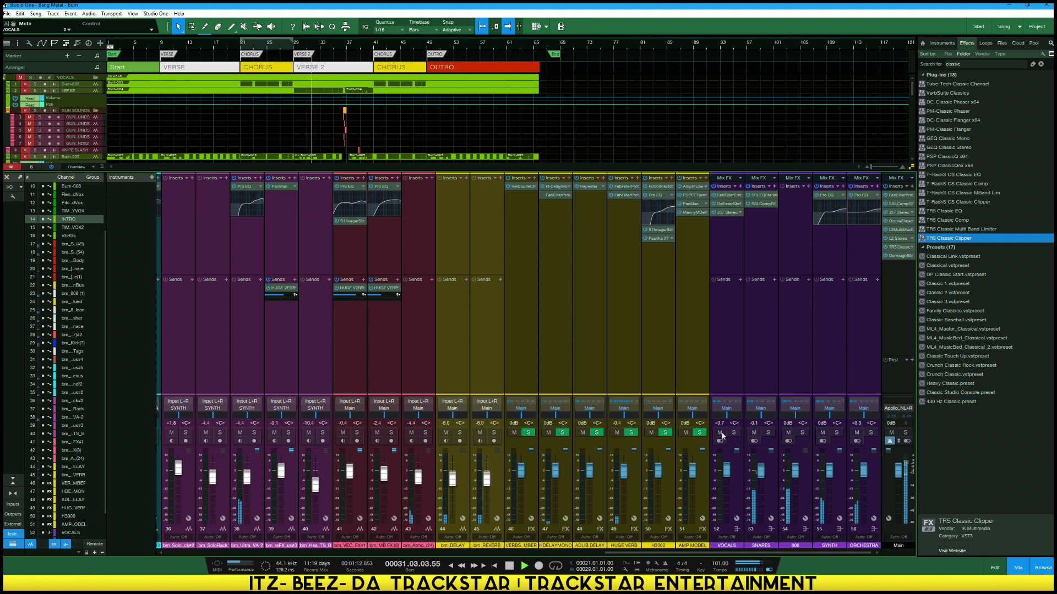
Solo the ORCHESTRA, SYNTH, 808, SNARES and VOCALS groups cumulatively to audition the build-up, and clear the solos
{"action": "left_click", "coordinate": [871, 433]}
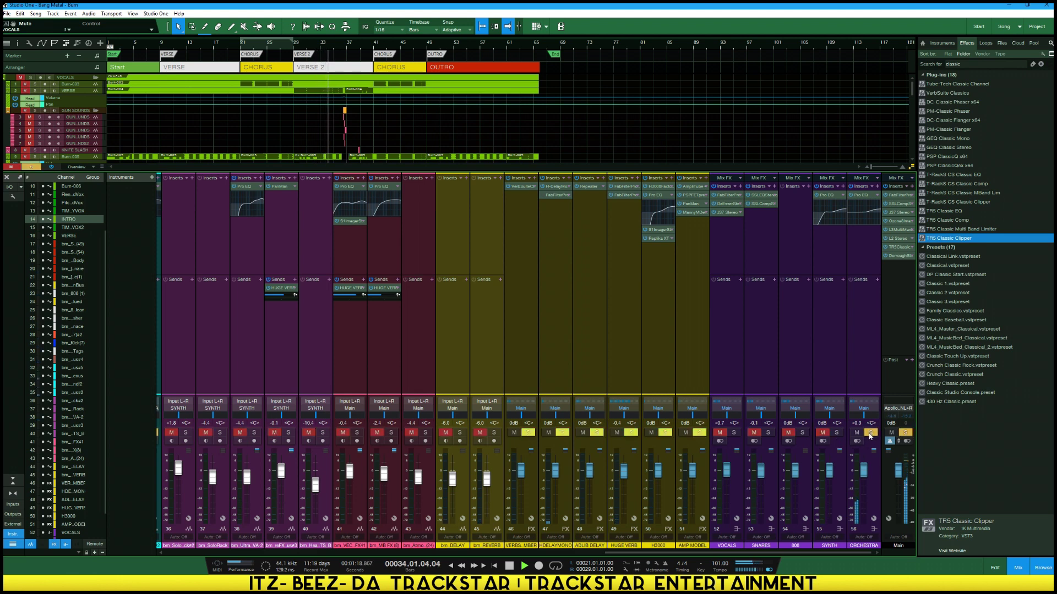
{"action": "left_click", "coordinate": [836, 433]}
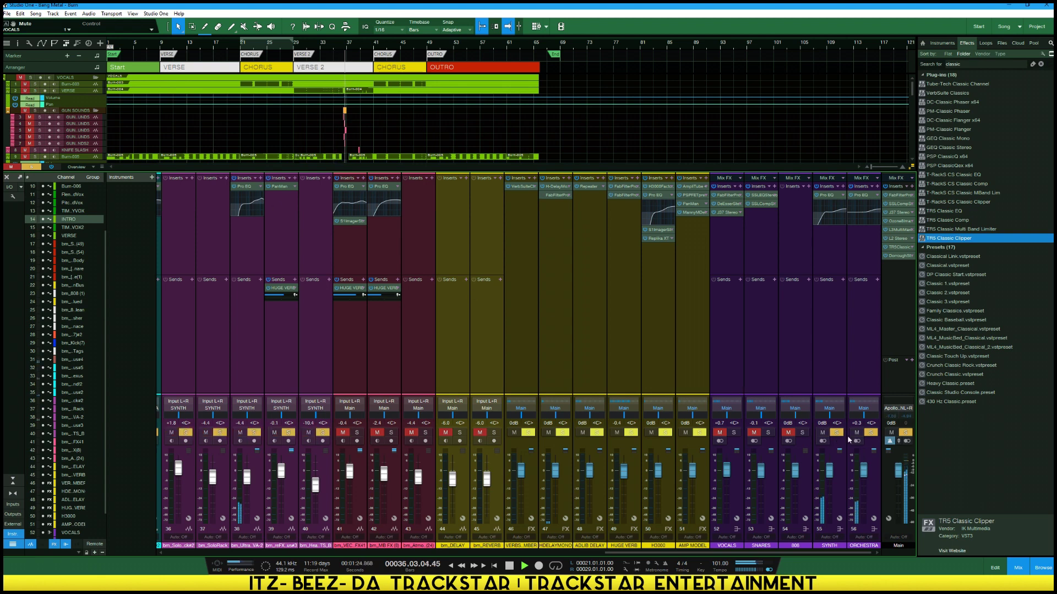
{"action": "left_click", "coordinate": [802, 432]}
{"action": "left_click", "coordinate": [788, 432]}
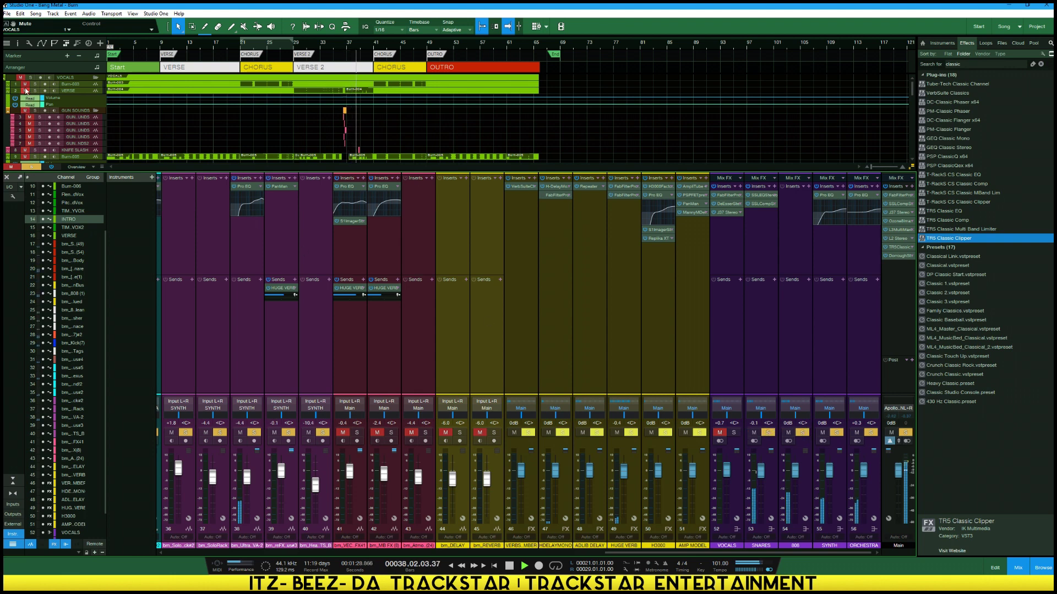
{"action": "left_click", "coordinate": [30, 77]}
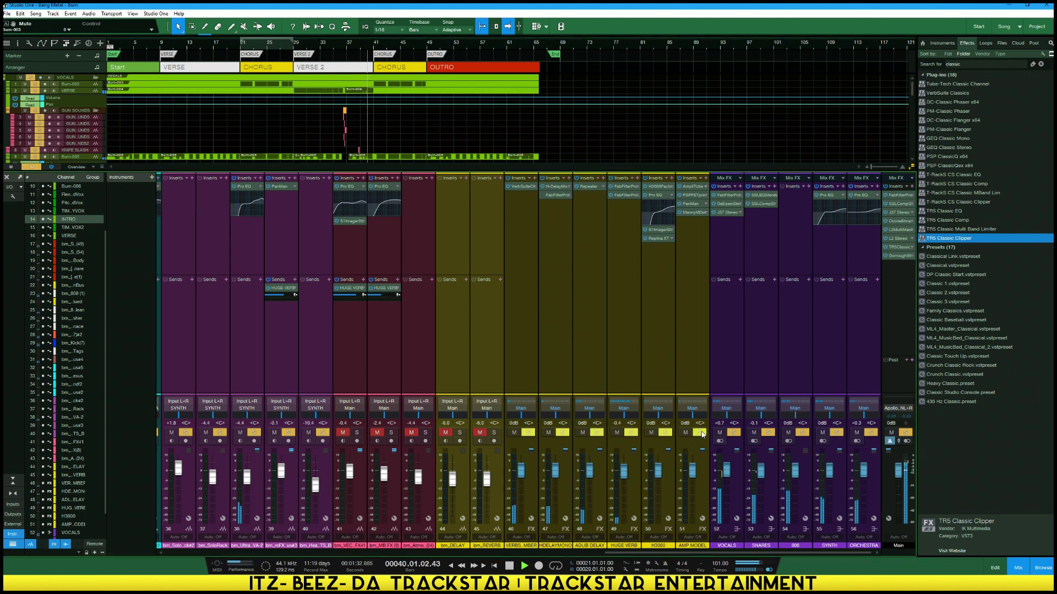
{"action": "left_click", "coordinate": [734, 433]}
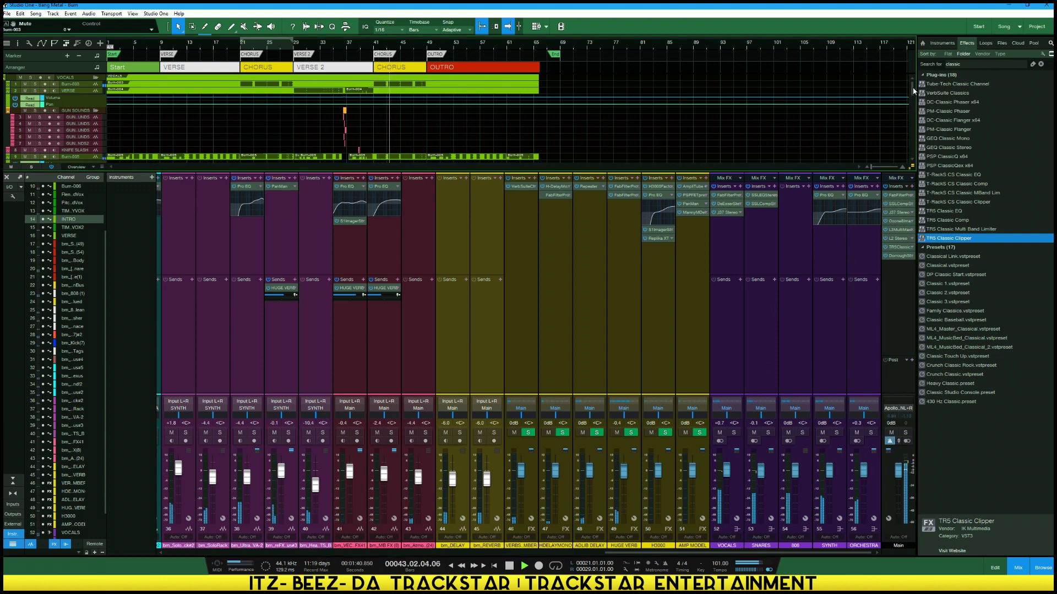
Hide the mixer to show the full arrangement, and play the song from bar 36 in the second verse
{"action": "key", "text": "F3"}
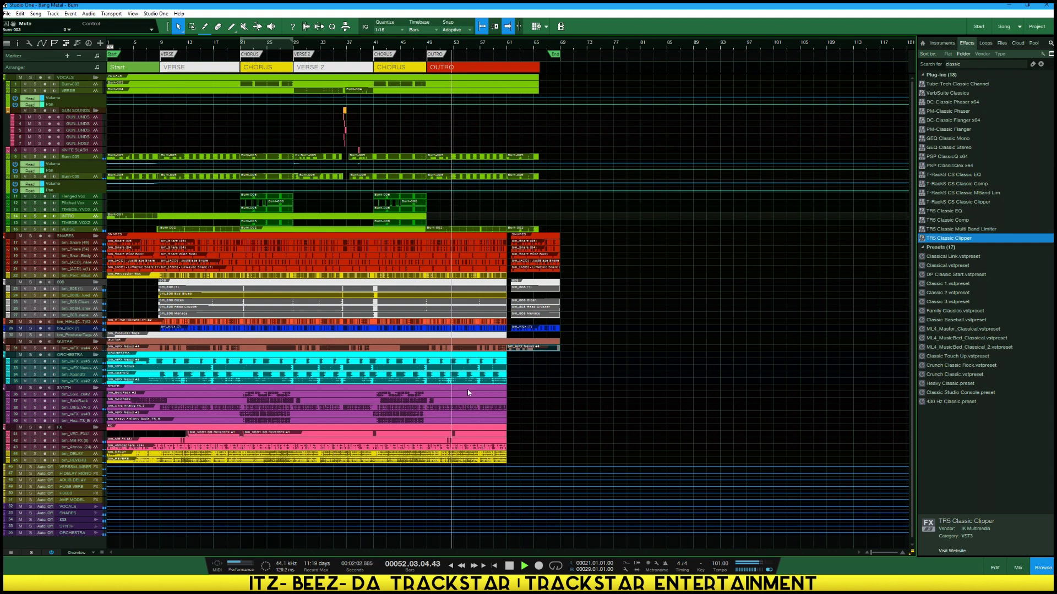
{"action": "left_click", "coordinate": [338, 44]}
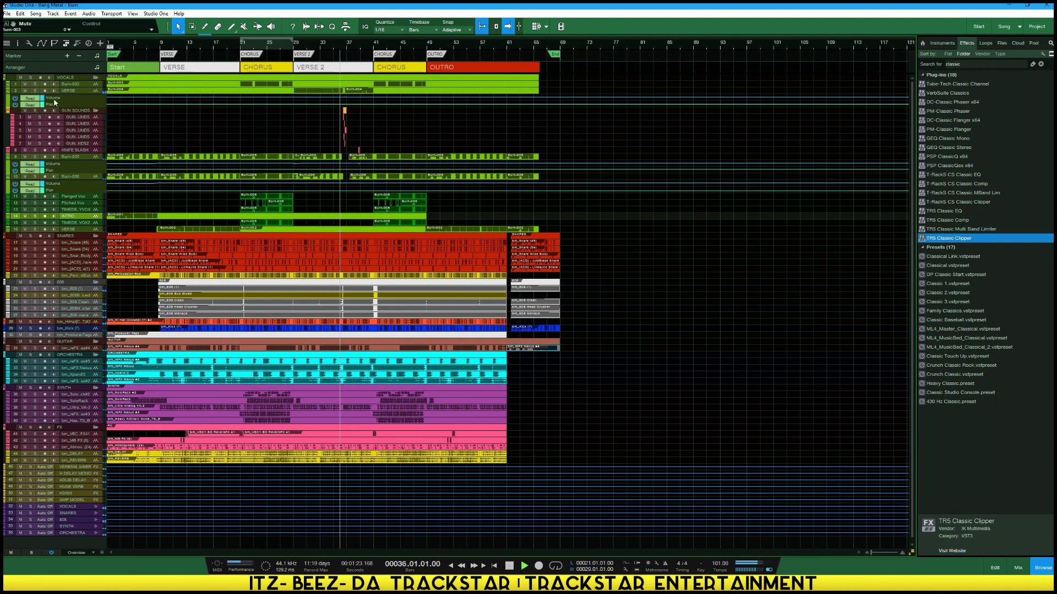
Toggle the GUN SOUNDS folder's solo on and back off, and show the mixer with narrow channel strips
{"action": "left_click", "coordinate": [34, 110]}
{"action": "left_click", "coordinate": [34, 111]}
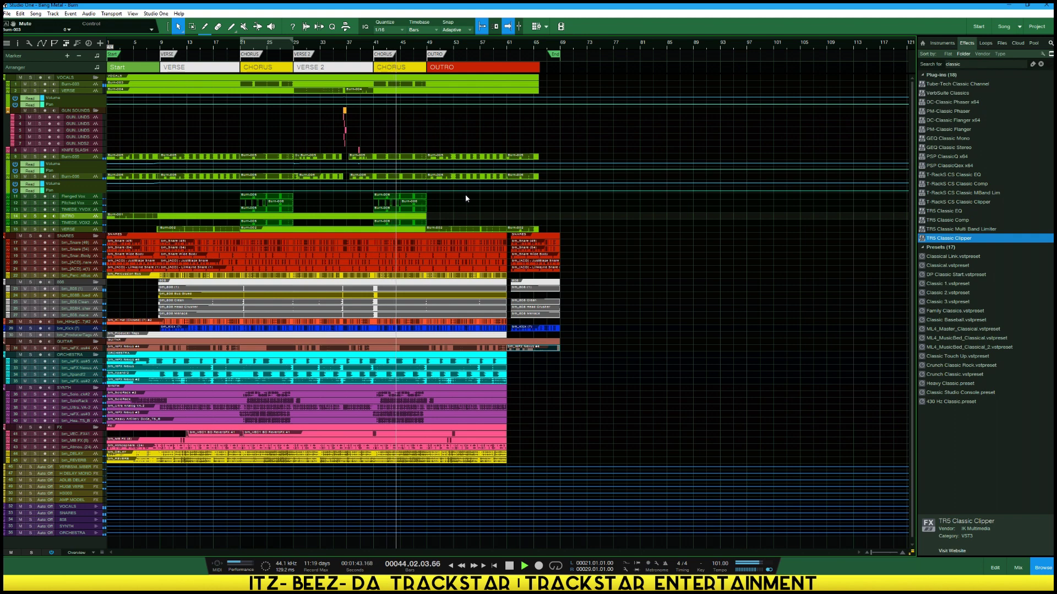
{"action": "key", "text": "F3"}
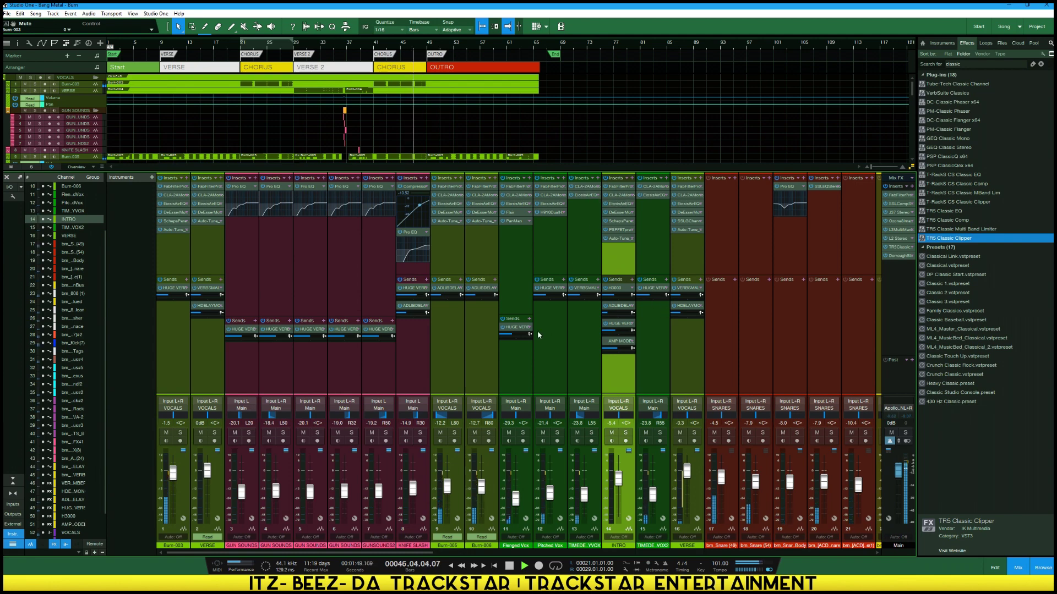
{"action": "left_click", "coordinate": [13, 494]}
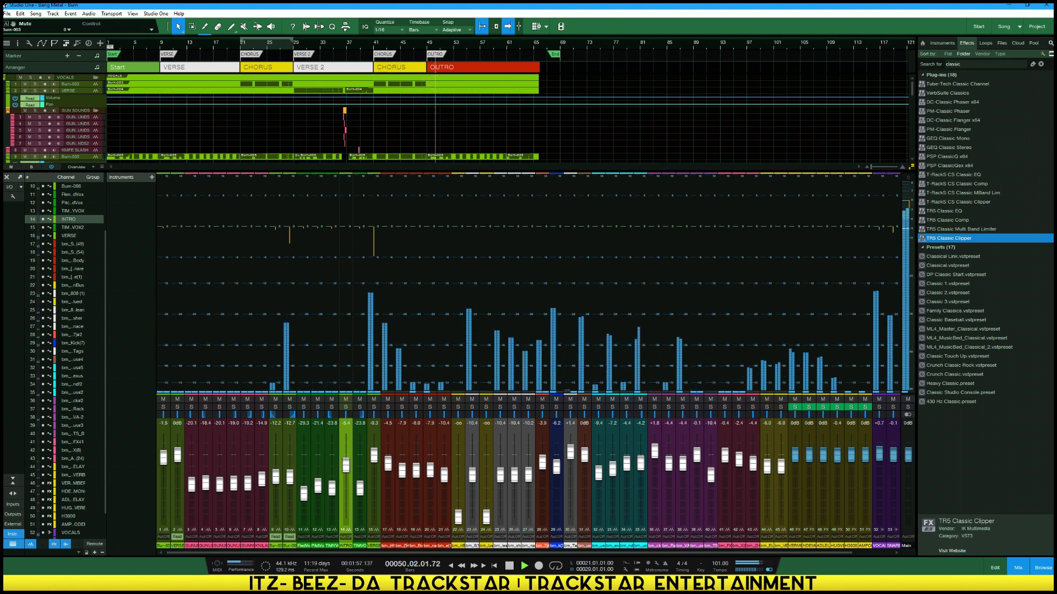
Find and launch FastStone Capture for taking a screenshot of the mixer levels
{"action": "key", "text": "super+s"}
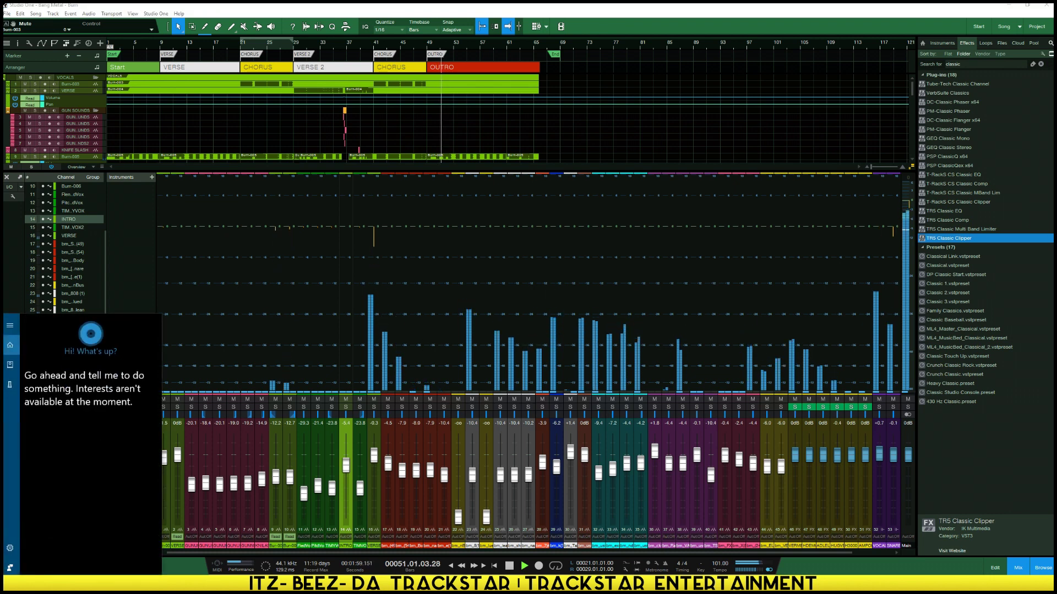
{"action": "type", "text": "fast"}
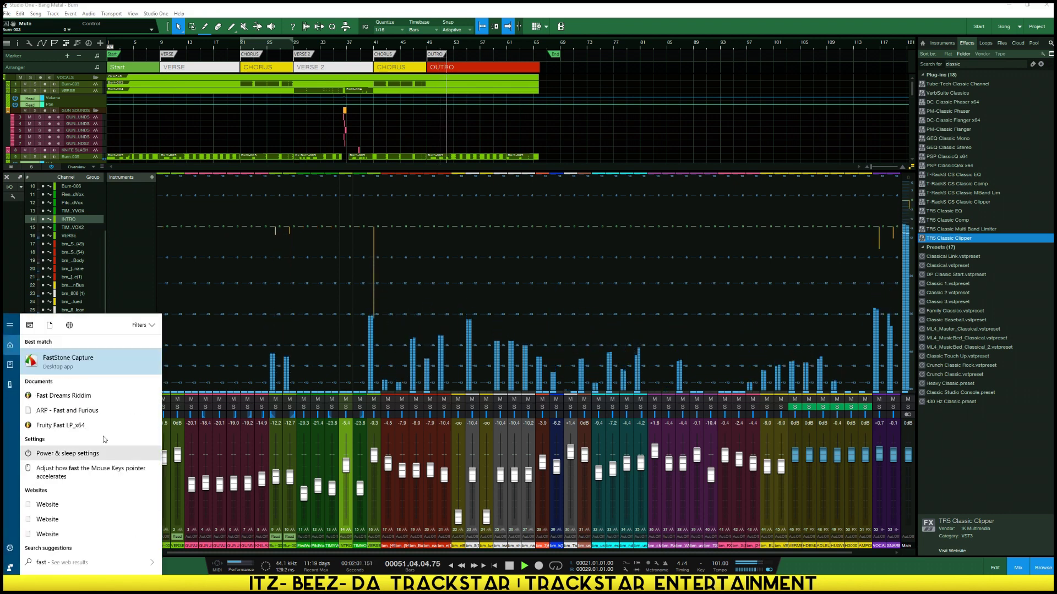
{"action": "left_click", "coordinate": [71, 367]}
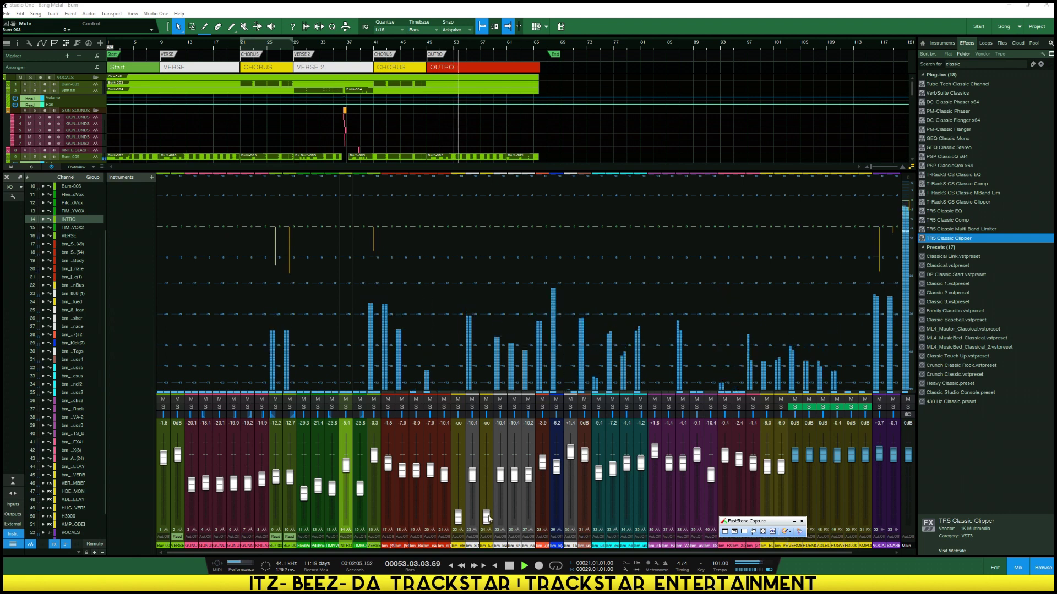
Capture the full 2560 x 1440 screen as a rectangular region and save it as a JPEG in the Images folder
{"action": "left_click", "coordinate": [735, 533]}
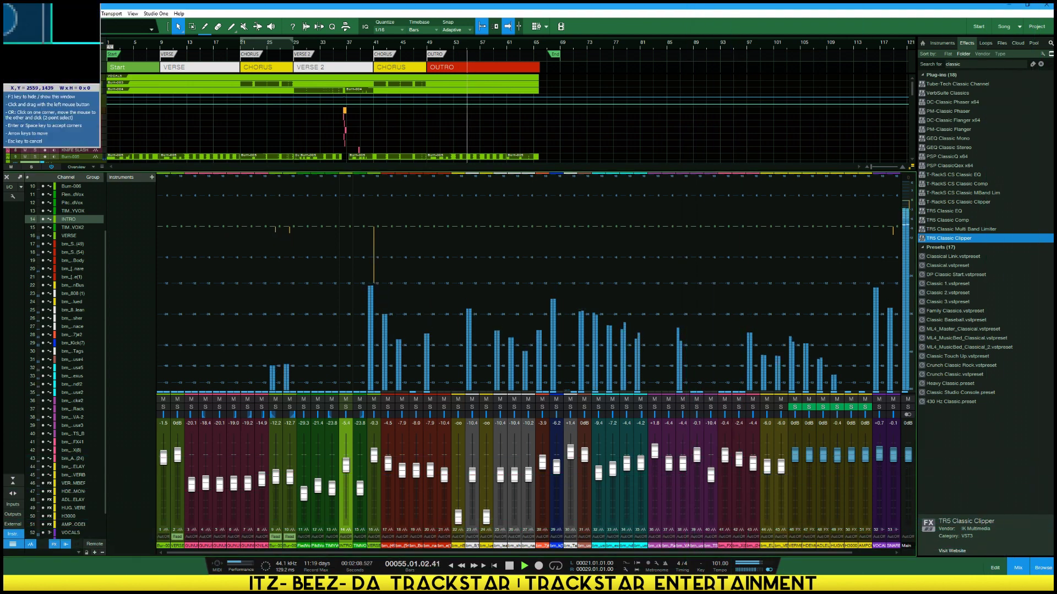
{"action": "left_click_drag", "start_coordinate": [1056, 593], "coordinate": [0, 0]}
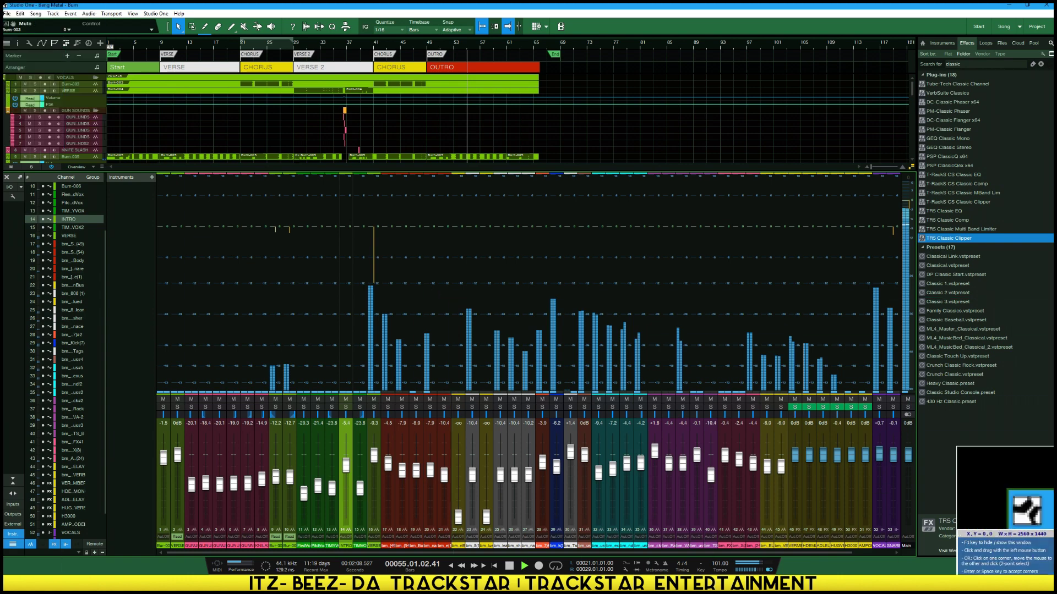
{"action": "left_click", "coordinate": [4, 3]}
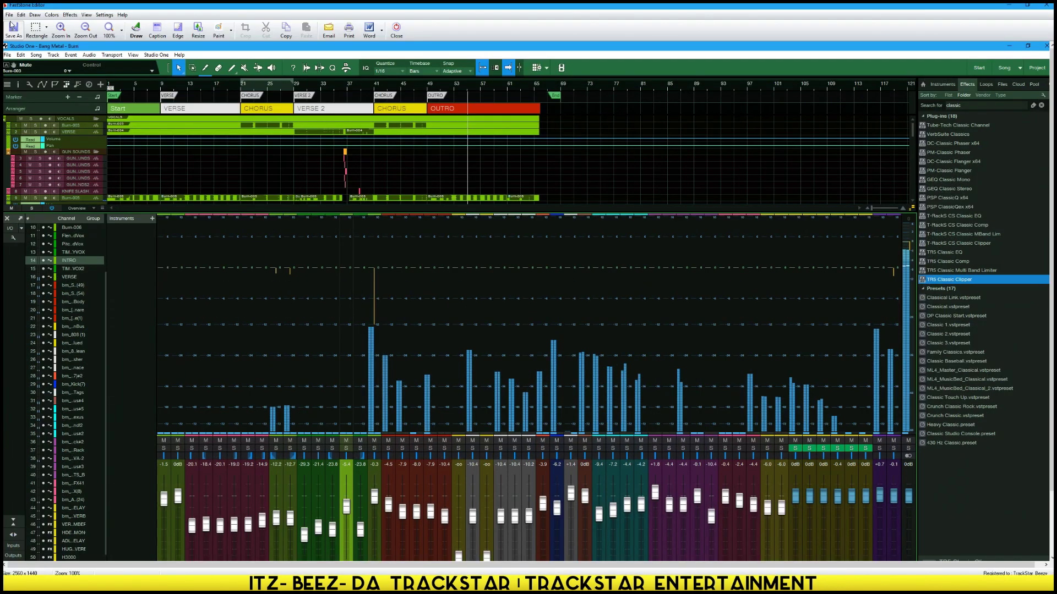
{"action": "left_click", "coordinate": [11, 25]}
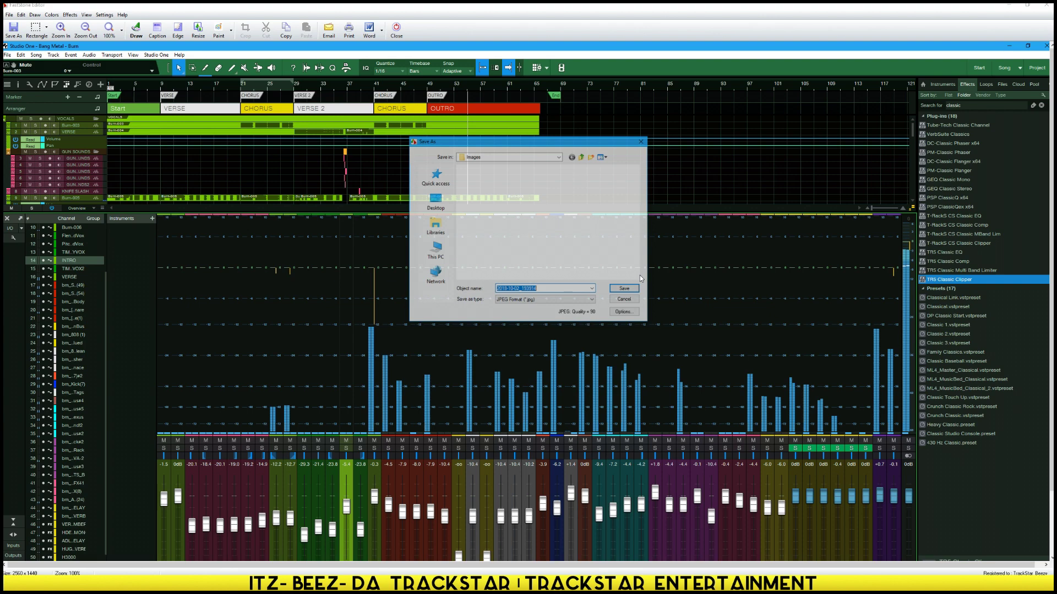
{"action": "left_click", "coordinate": [625, 289]}
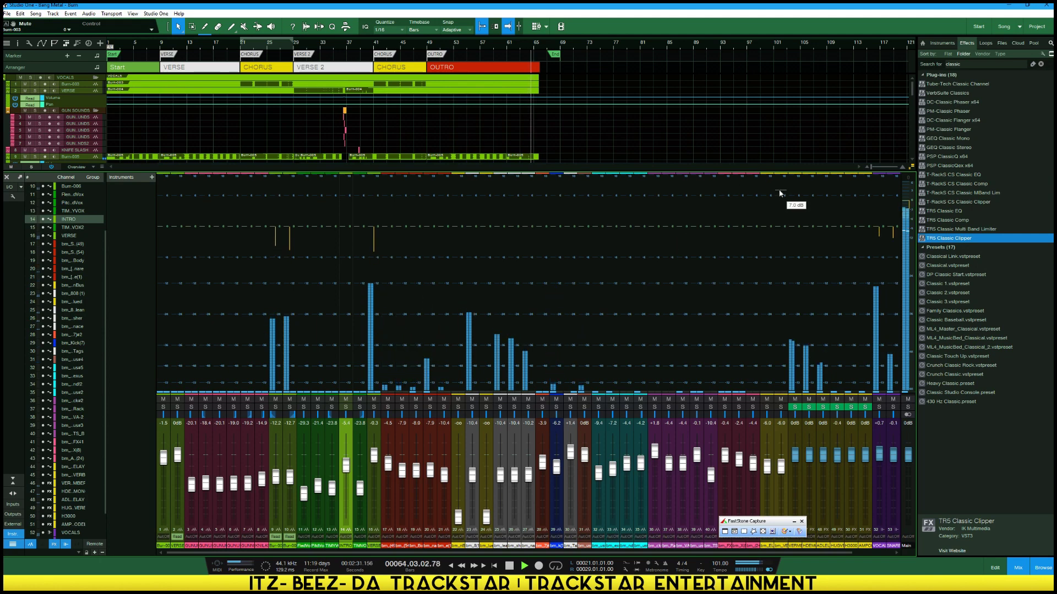
Hide the mixer and replay the end of the outro from bar 62 with the VERSE vocal enlarged in the arrangement
{"action": "key", "text": "F3"}
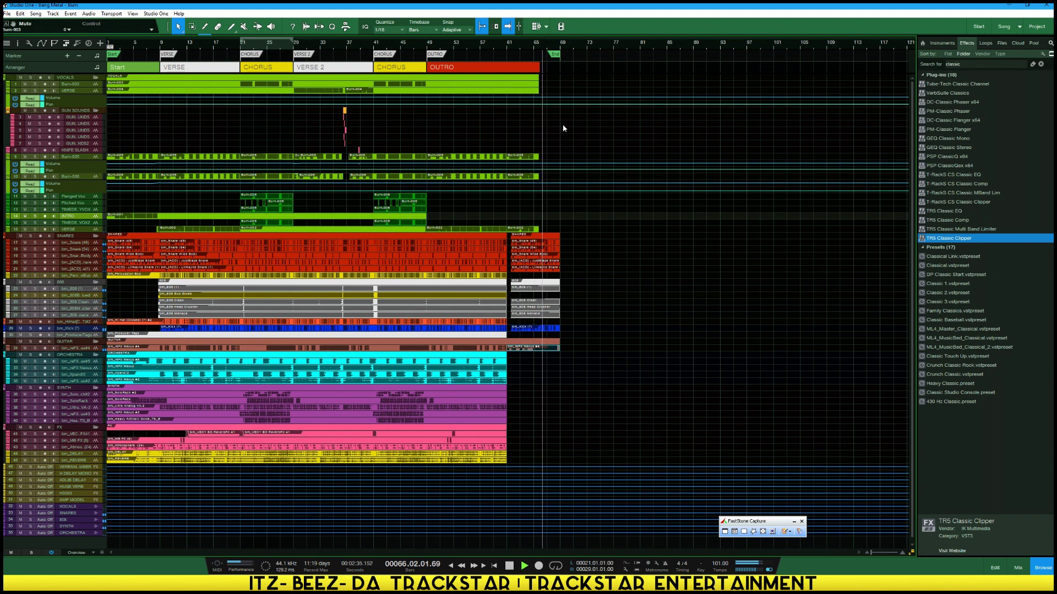
{"action": "left_click", "coordinate": [531, 57]}
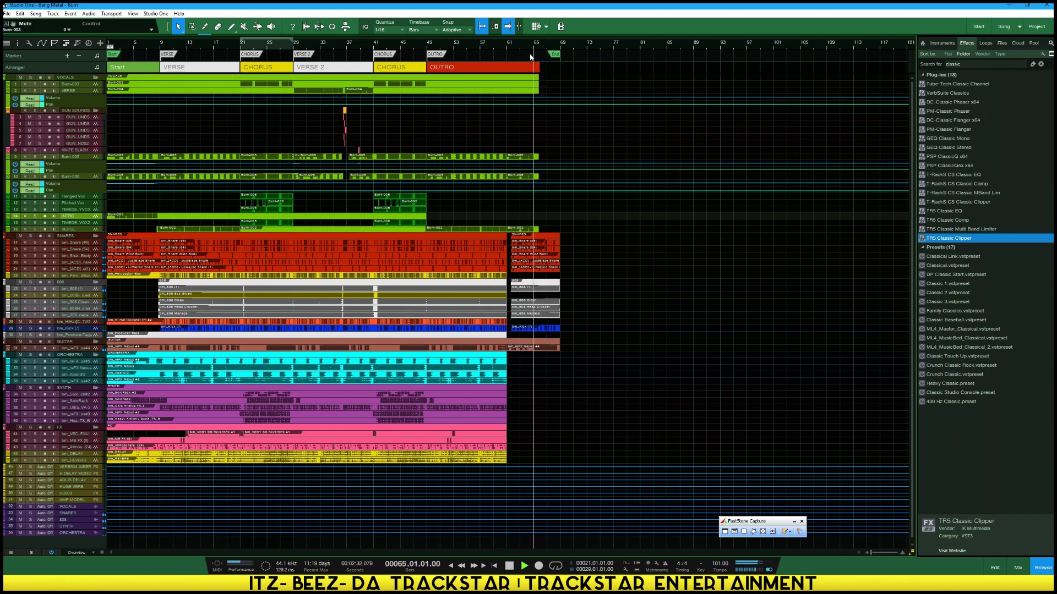
{"action": "left_click", "coordinate": [517, 44]}
{"action": "scroll", "coordinate": [528, 46], "scroll_direction": "up", "scroll_amount": 5}
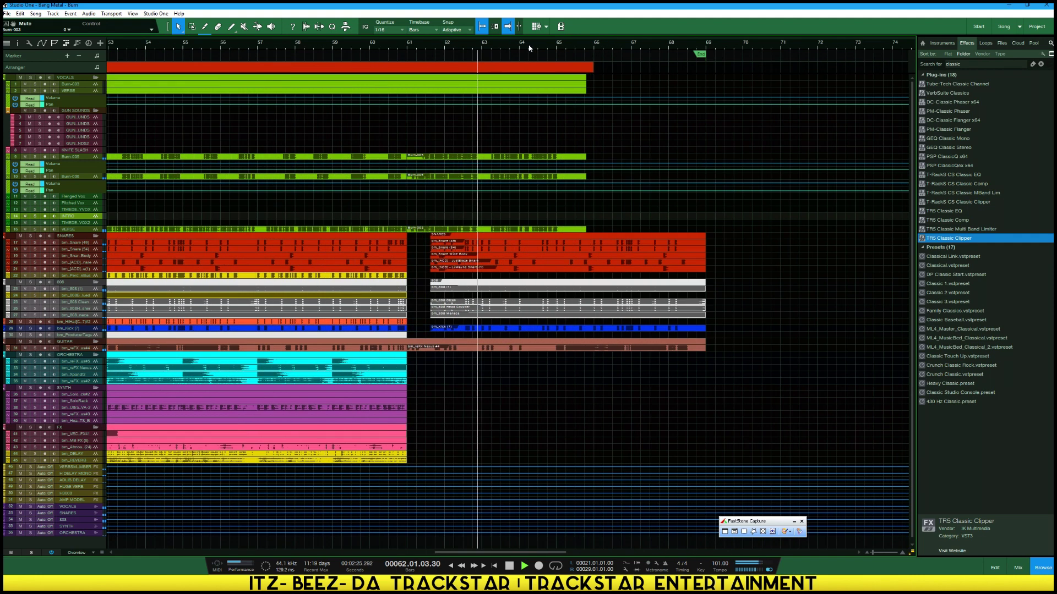
{"action": "scroll", "coordinate": [612, 110], "scroll_direction": "up", "scroll_amount": 3}
{"action": "scroll", "coordinate": [618, 115], "scroll_direction": "up", "scroll_amount": 2}
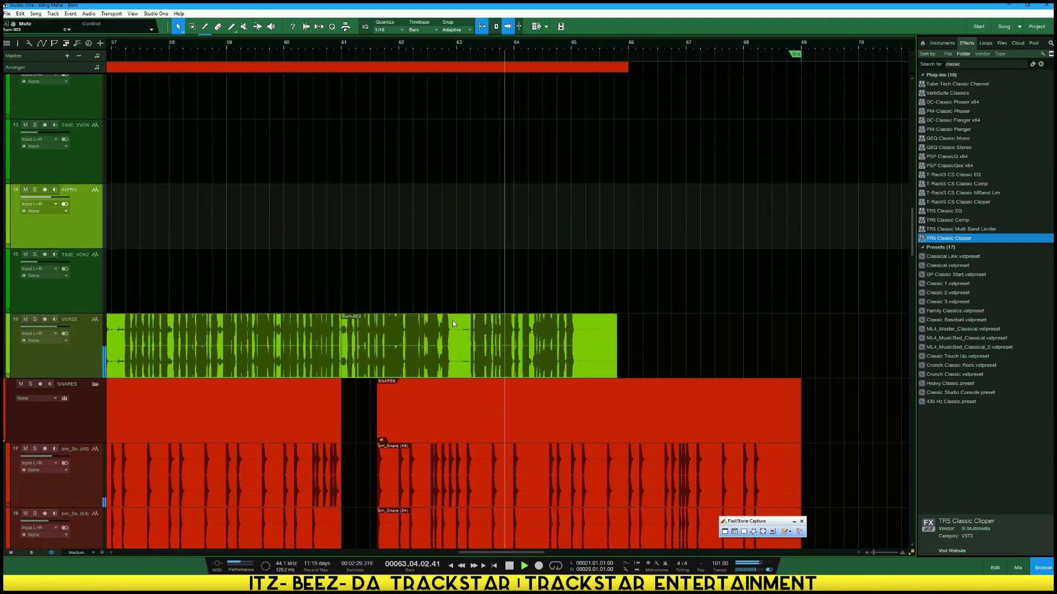
Show the mixer again with wide channel strips and select the VERSE vocal channel 16
{"action": "key", "text": "F3"}
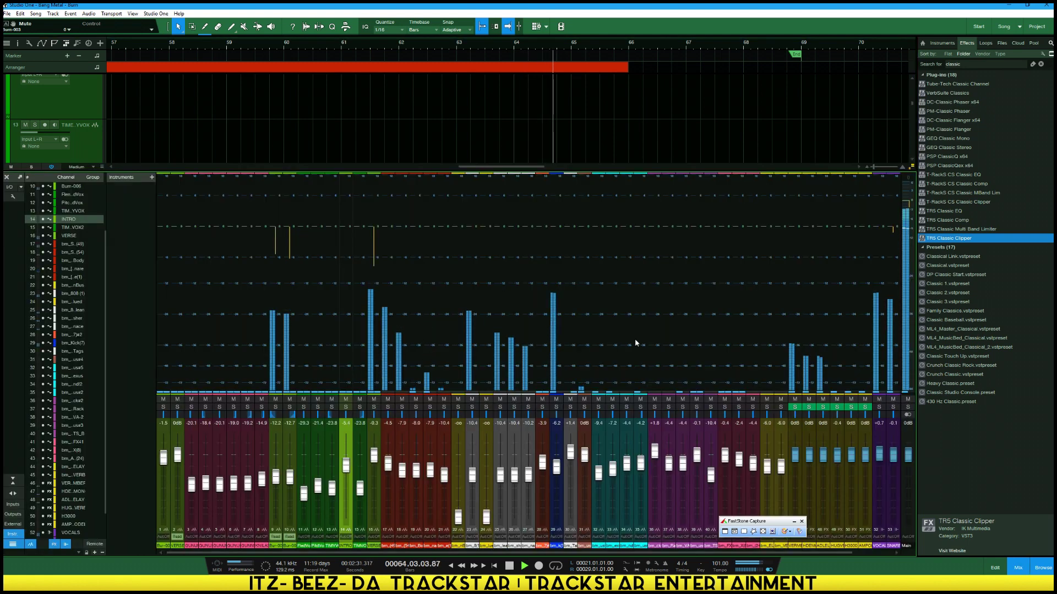
{"action": "scroll", "coordinate": [708, 144], "scroll_direction": "down", "scroll_amount": 5}
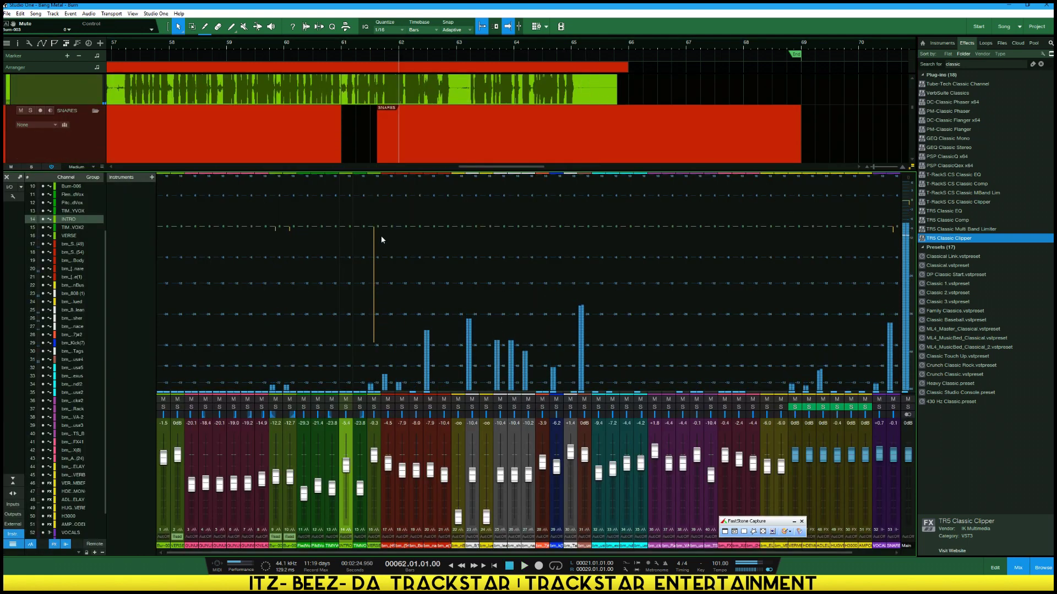
{"action": "left_click", "coordinate": [13, 494]}
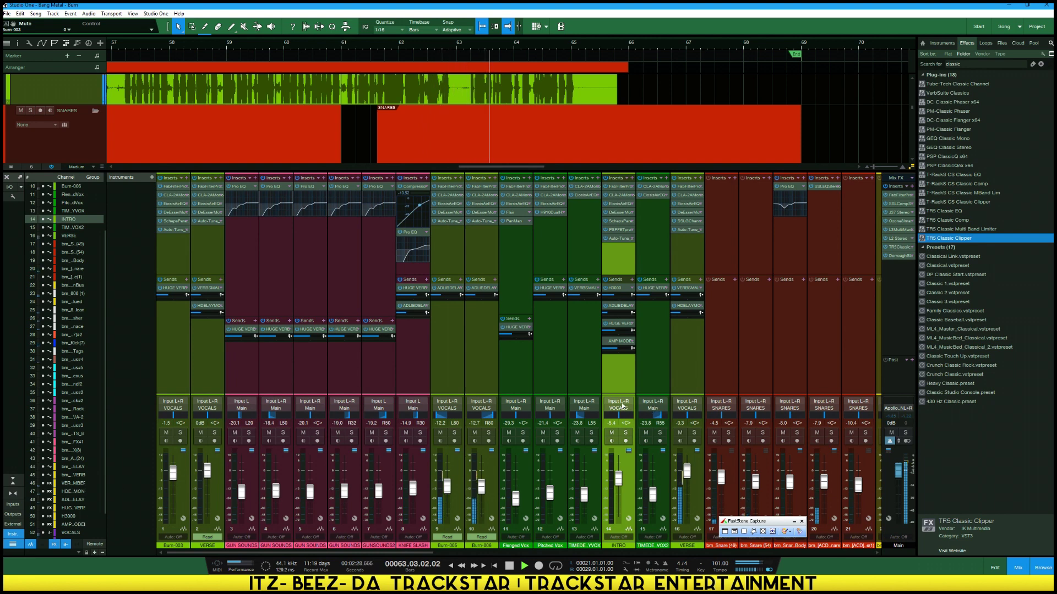
{"action": "left_click", "coordinate": [697, 380]}
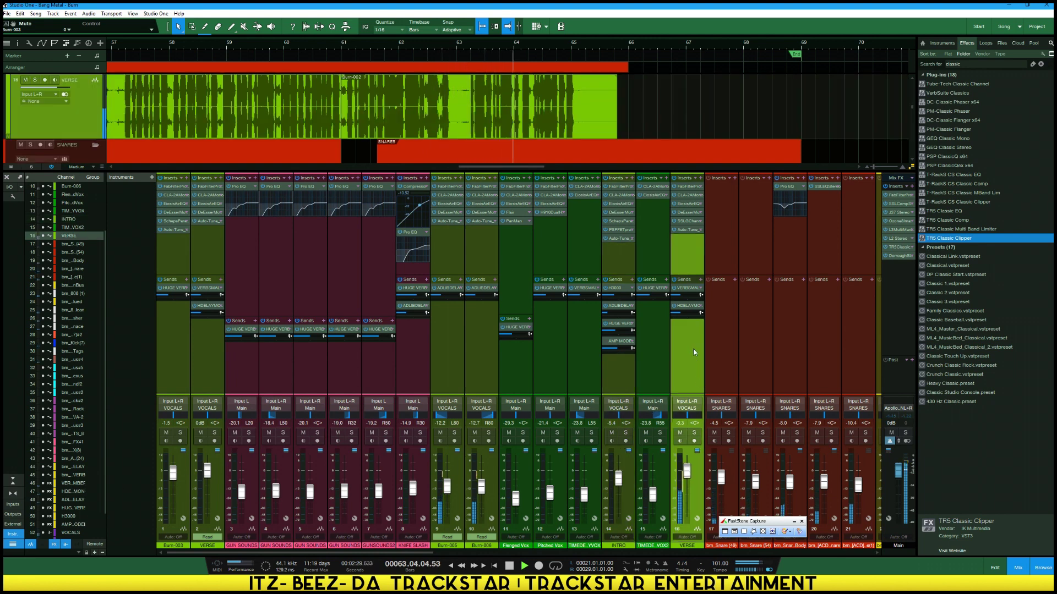
{"action": "left_click", "coordinate": [701, 280]}
{"action": "left_click", "coordinate": [719, 293]}
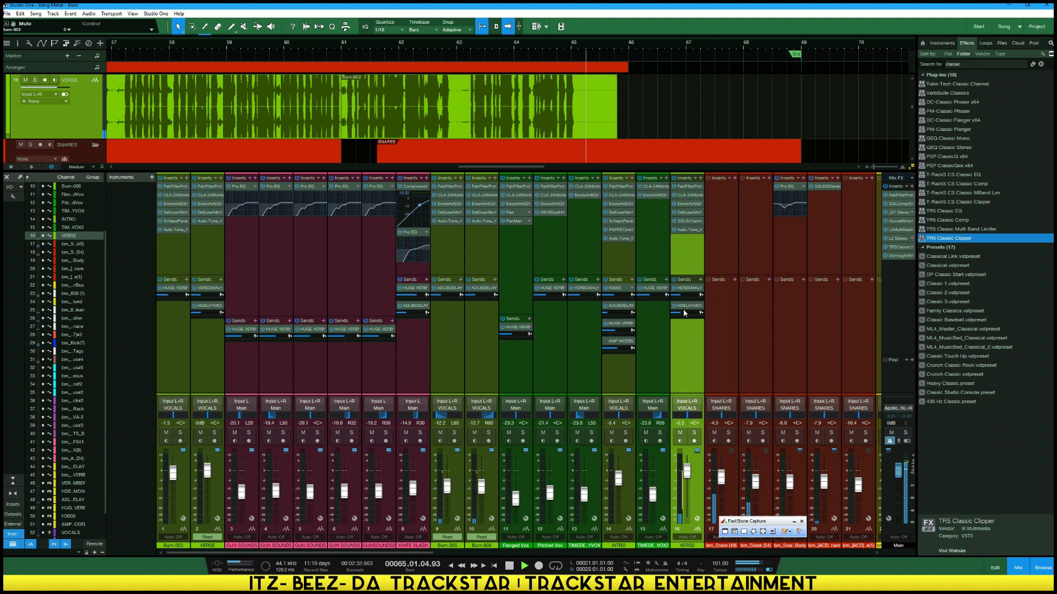
Solo VERSE channel 16 and replay the outro from bar 62 to hear that vocal on its own
{"action": "key", "text": "space"}
{"action": "key", "text": "space"}
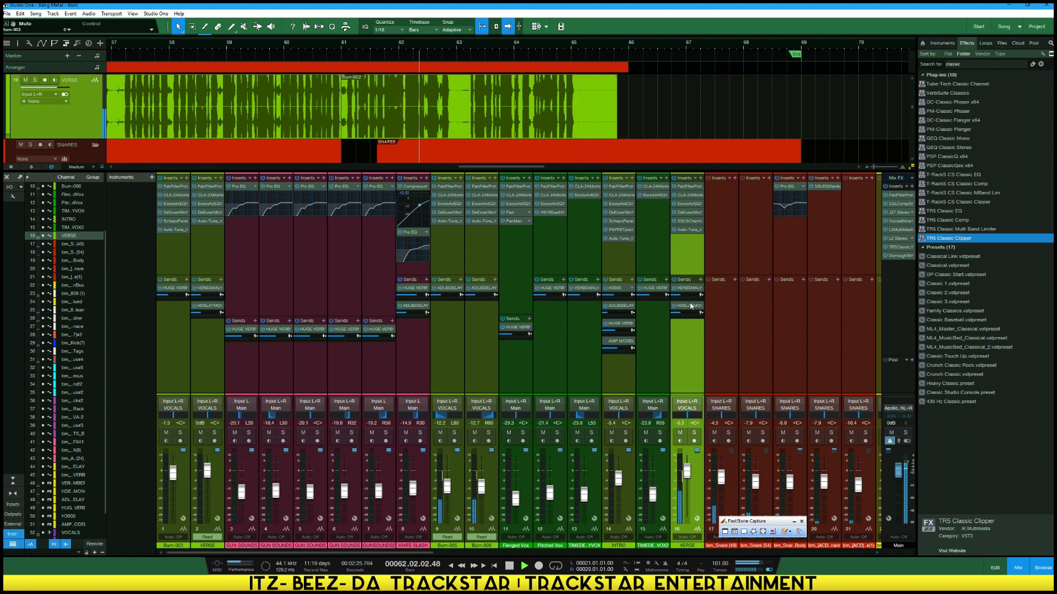
{"action": "left_click", "coordinate": [695, 433]}
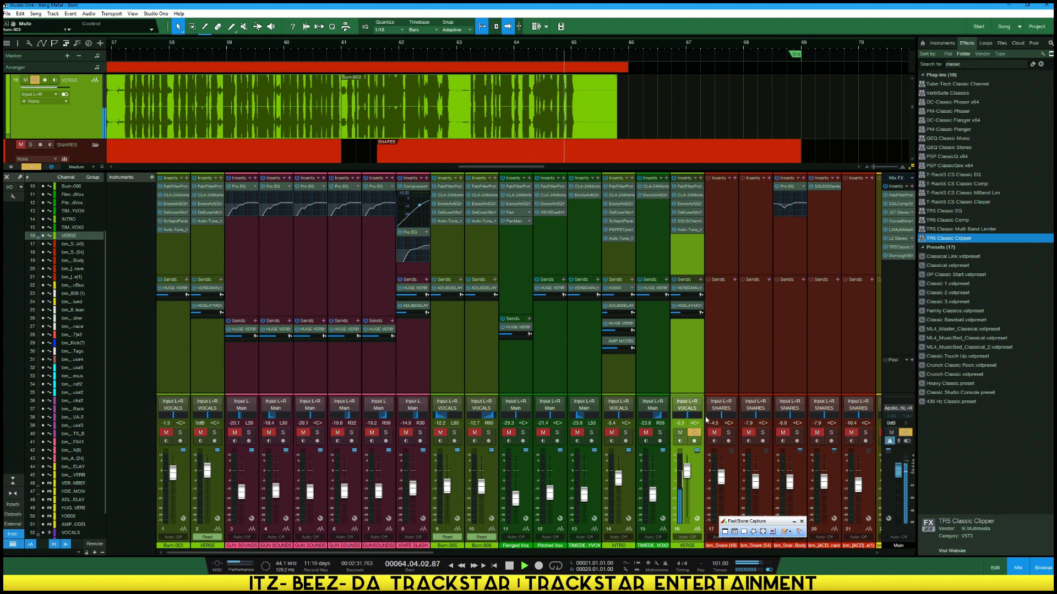
{"action": "key", "text": "space"}
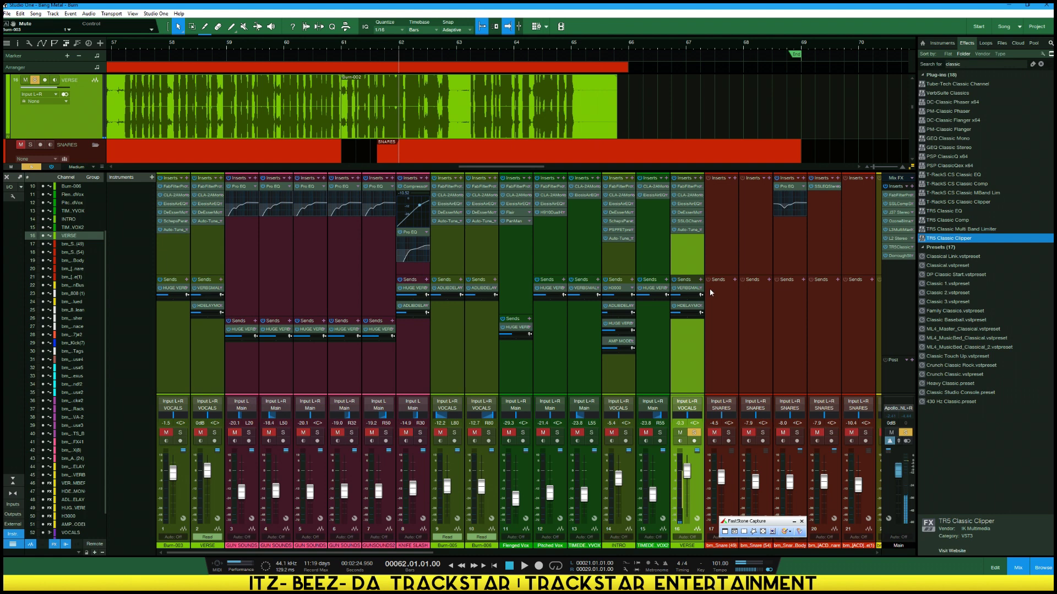
Add an ADLIB DELAY send to the soloed VERSE channel and set its level to 0 dB during playback
{"action": "left_click", "coordinate": [700, 280]}
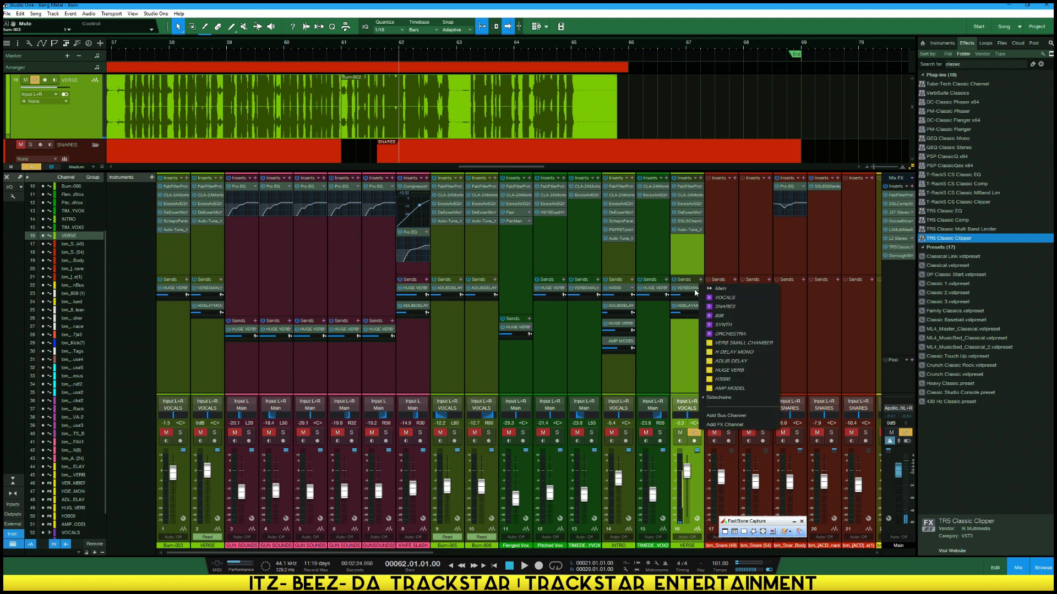
{"action": "left_click", "coordinate": [740, 363]}
{"action": "key", "text": "space"}
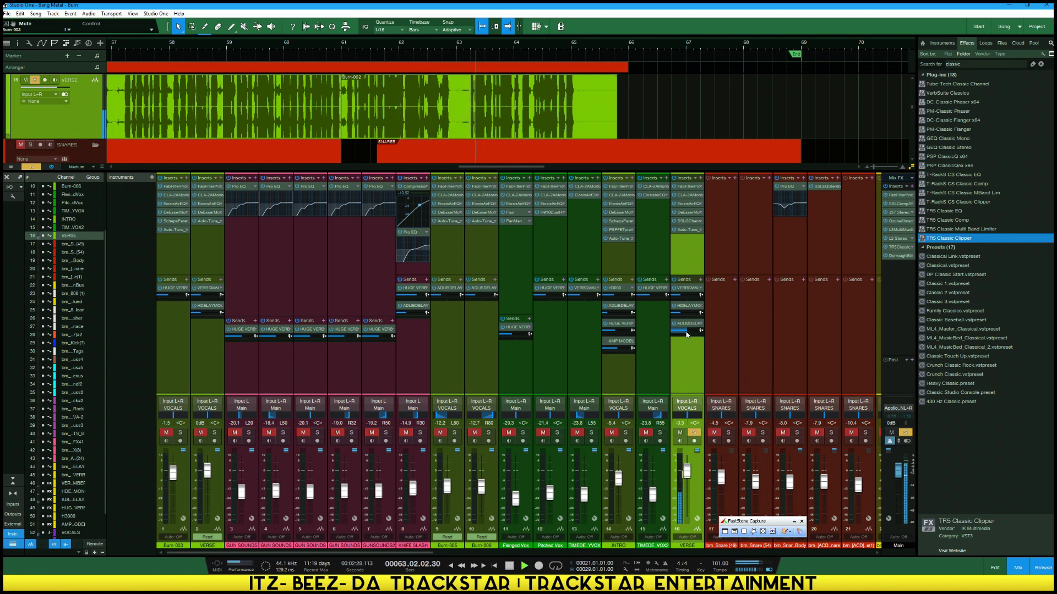
{"action": "mouse_move", "coordinate": [688, 335]}
{"action": "left_click_drag", "start_coordinate": [690, 331], "coordinate": [687, 289]}
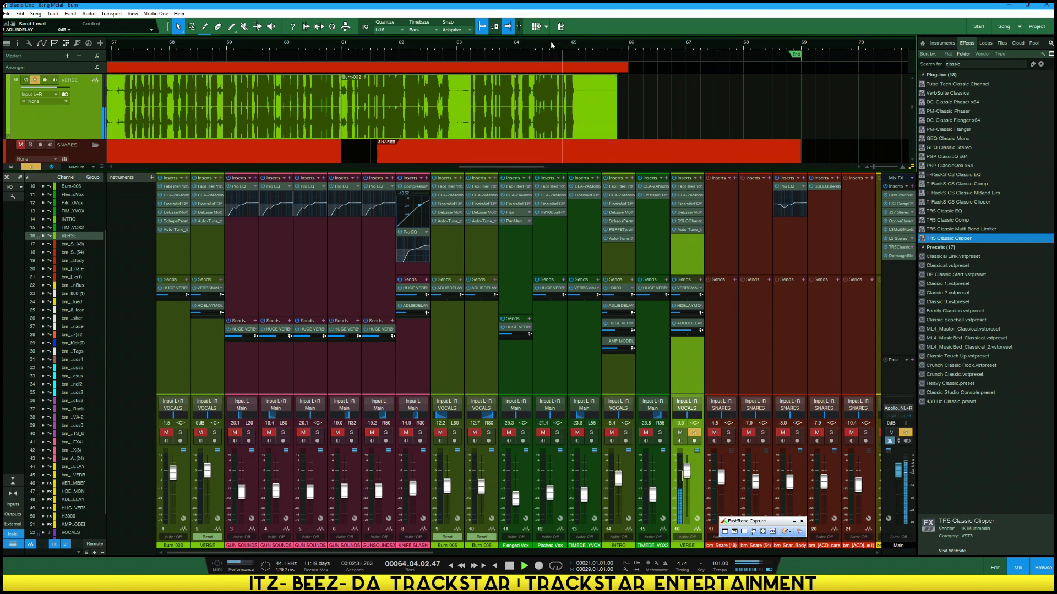
{"action": "key", "text": "space"}
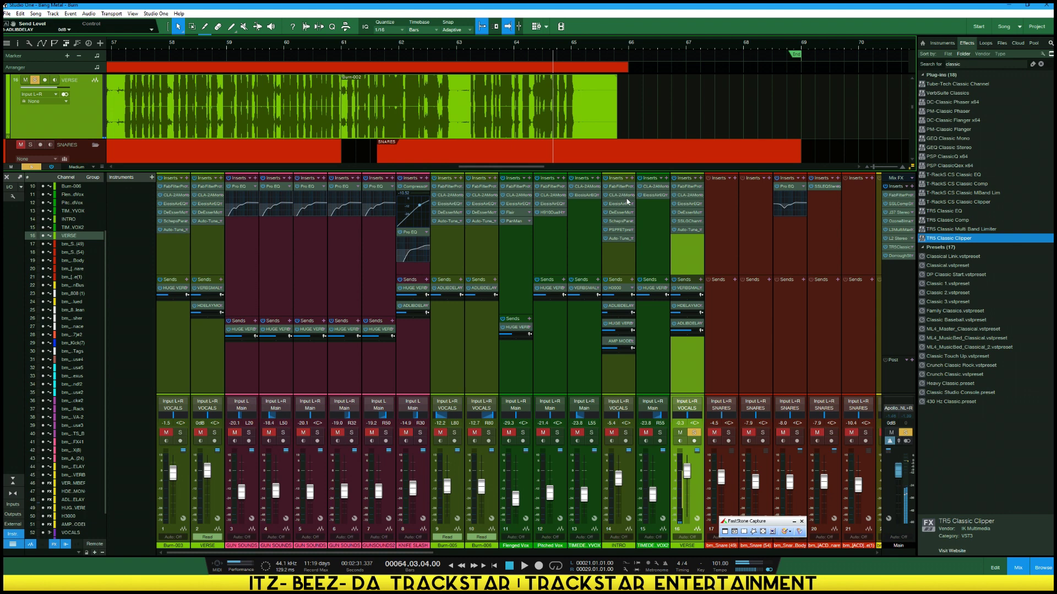
Add a HUGE VERB send to the VERSE channel and pull its send level down
{"action": "left_click", "coordinate": [699, 280]}
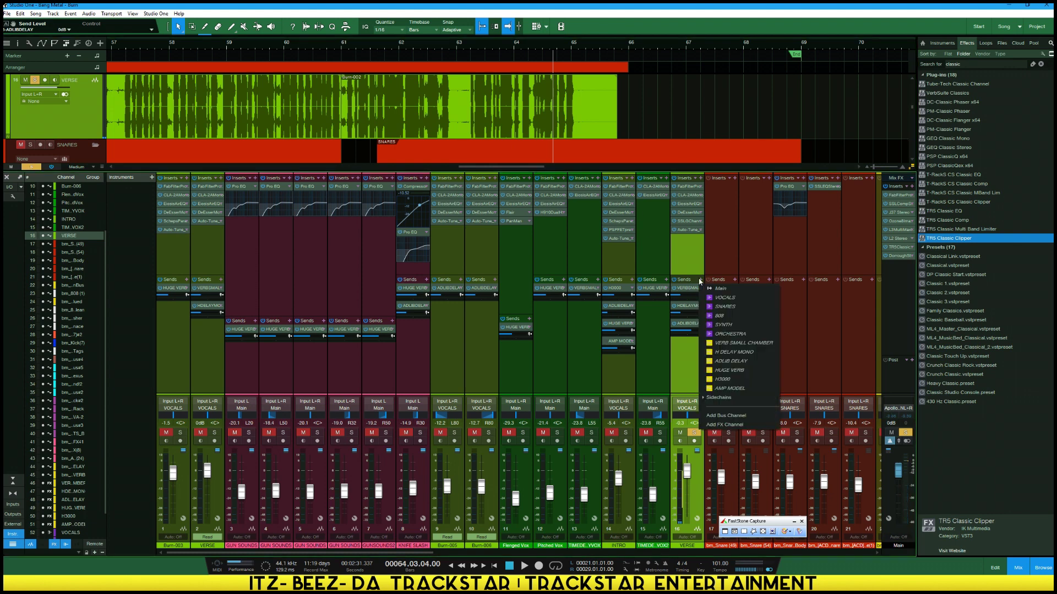
{"action": "left_click", "coordinate": [728, 370]}
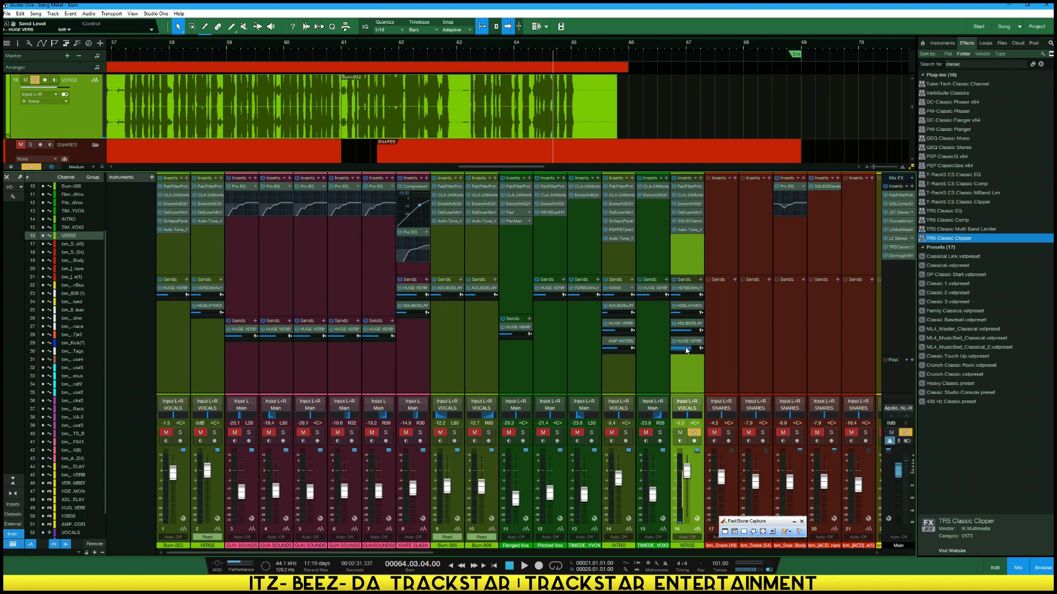
{"action": "left_click_drag", "start_coordinate": [690, 351], "coordinate": [686, 529]}
Show the Send Mute automation of the VERSE channel's ADLIB DELAY send on its track in the arrangement
{"action": "right_click", "coordinate": [702, 333]}
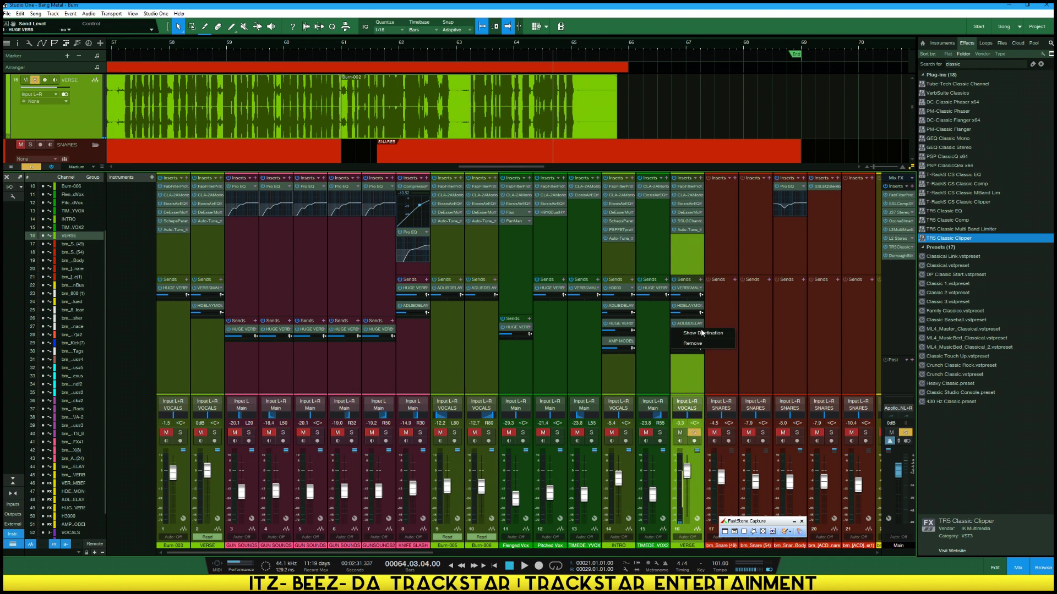
{"action": "left_click", "coordinate": [684, 372]}
{"action": "left_click", "coordinate": [700, 325]}
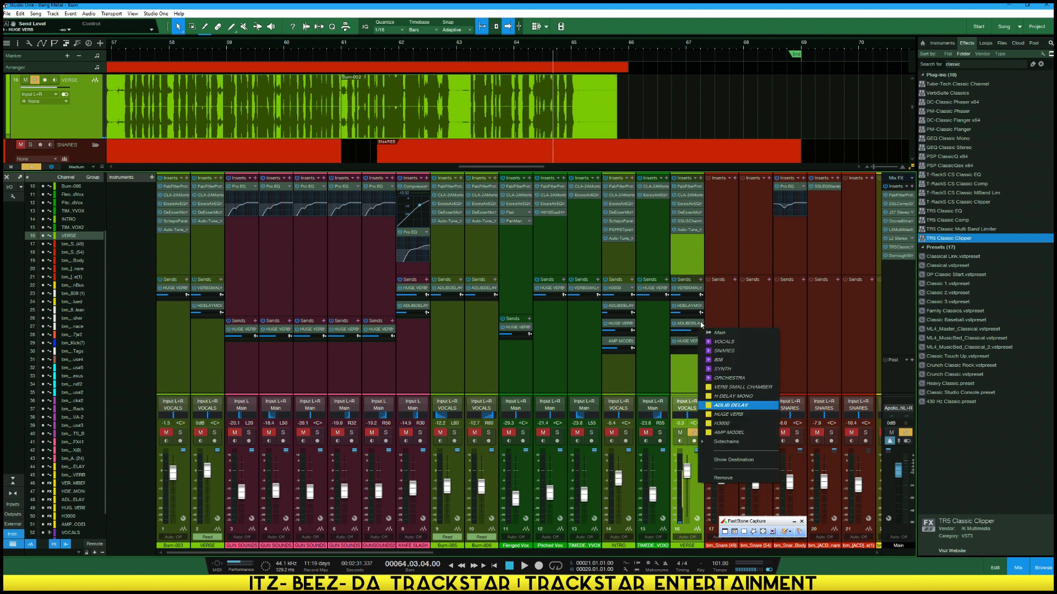
{"action": "left_click", "coordinate": [700, 325]}
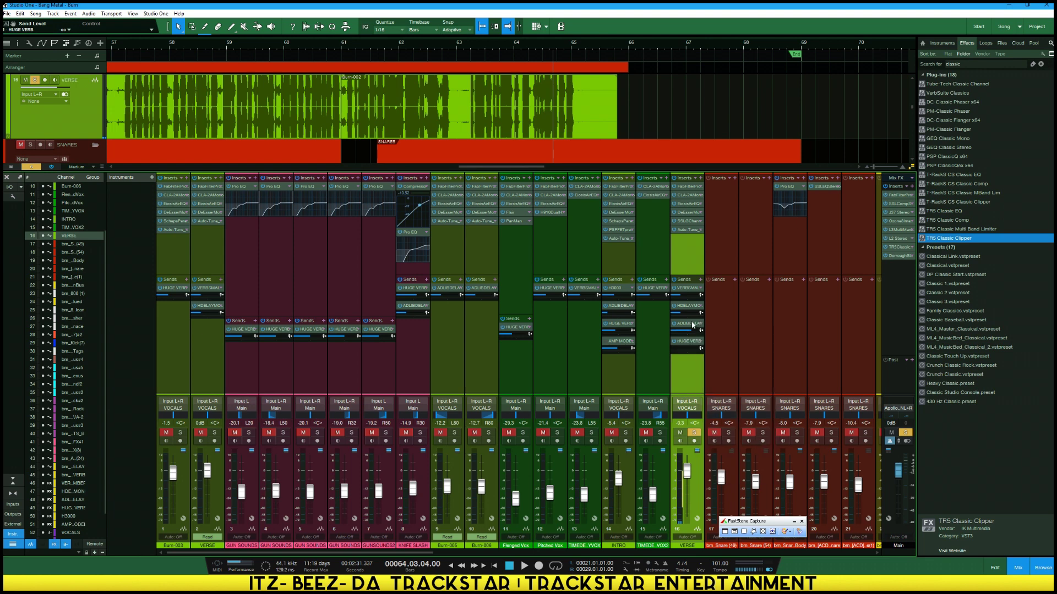
{"action": "right_click", "coordinate": [692, 325]}
{"action": "left_click", "coordinate": [688, 325]}
{"action": "right_click", "coordinate": [672, 326]}
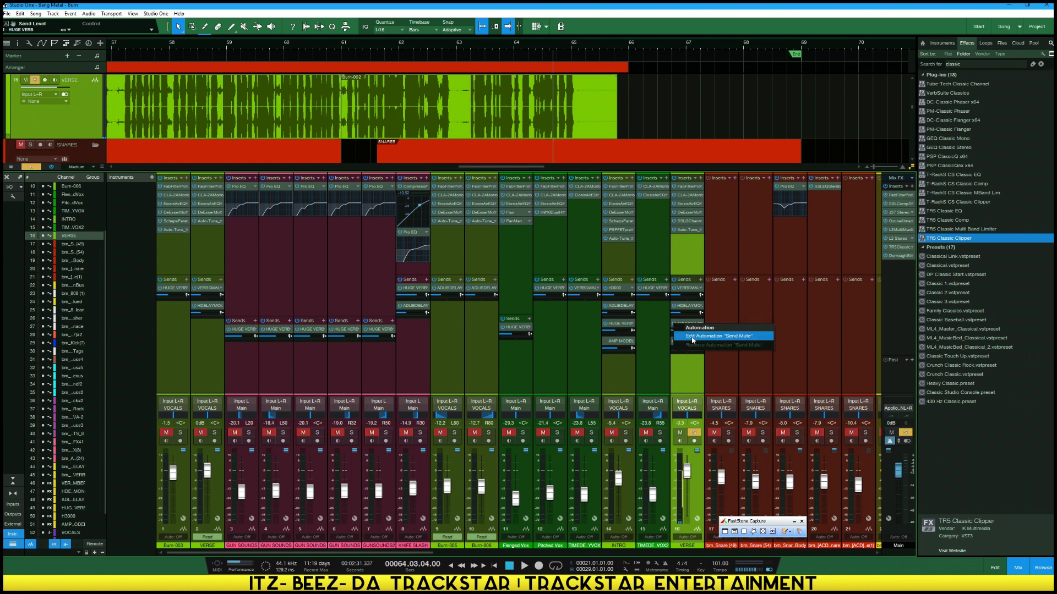
{"action": "left_click", "coordinate": [692, 337]}
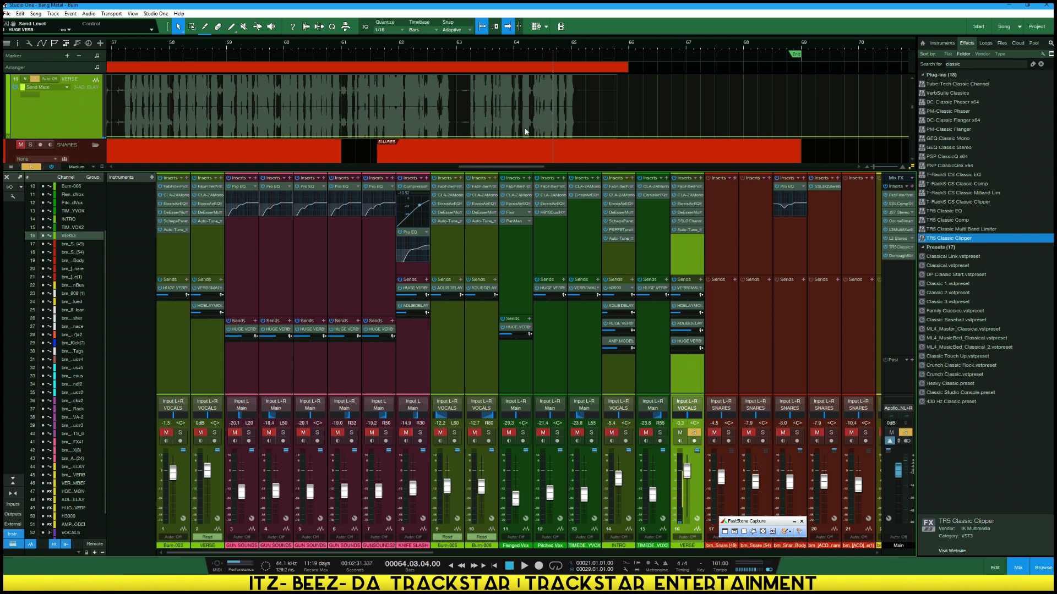
{"action": "scroll", "coordinate": [525, 133], "scroll_direction": "up", "scroll_amount": 1}
{"action": "scroll", "coordinate": [526, 138], "scroll_direction": "down", "scroll_amount": 1}
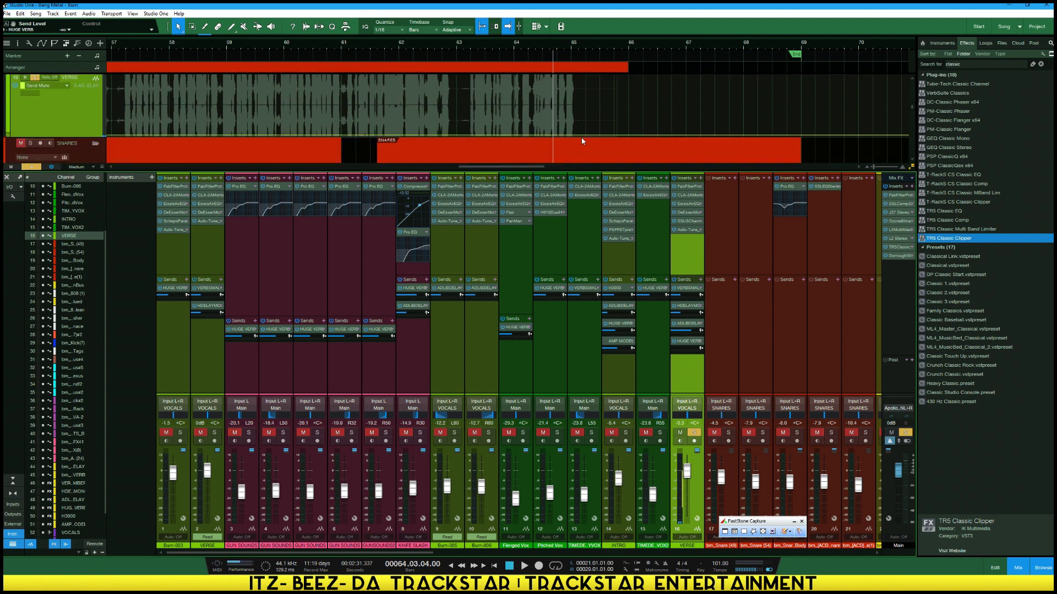
{"action": "key", "text": "space"}
{"action": "key", "text": "space"}
{"action": "left_click_drag", "start_coordinate": [528, 138], "coordinate": [535, 110]}
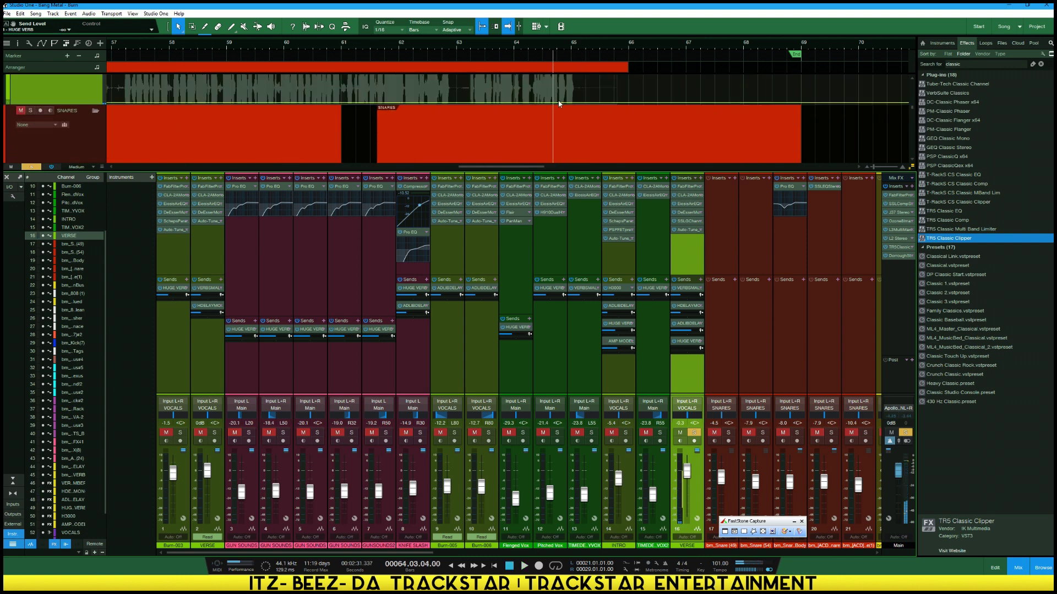
{"action": "left_click_drag", "start_coordinate": [556, 103], "coordinate": [553, 150]}
{"action": "key", "text": "space"}
{"action": "key", "text": "space"}
{"action": "key", "text": "ctrl+z"}
{"action": "key", "text": "ctrl+y"}
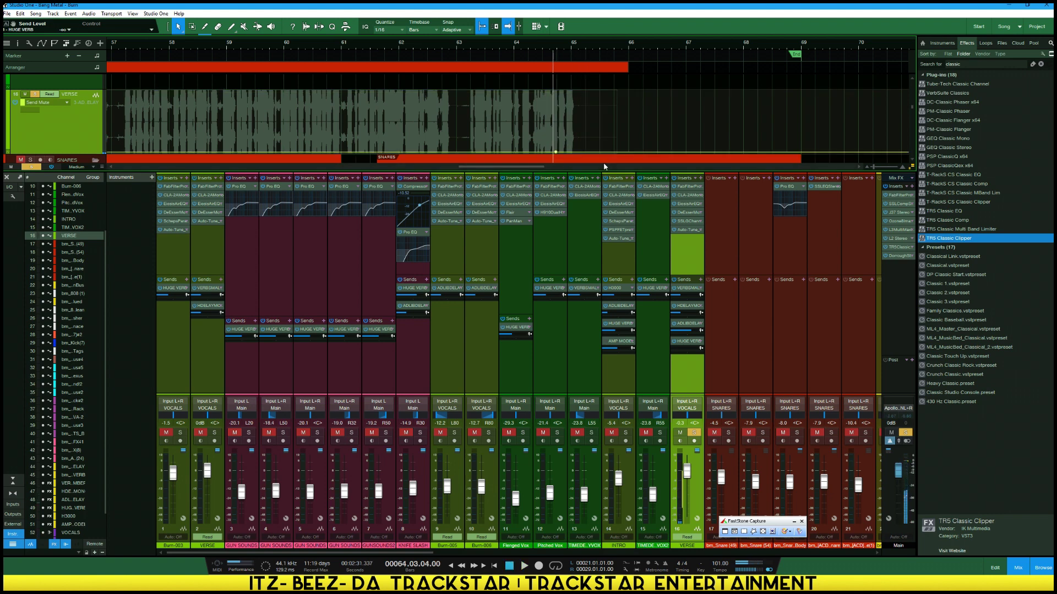
{"action": "key", "text": "ctrl+z"}
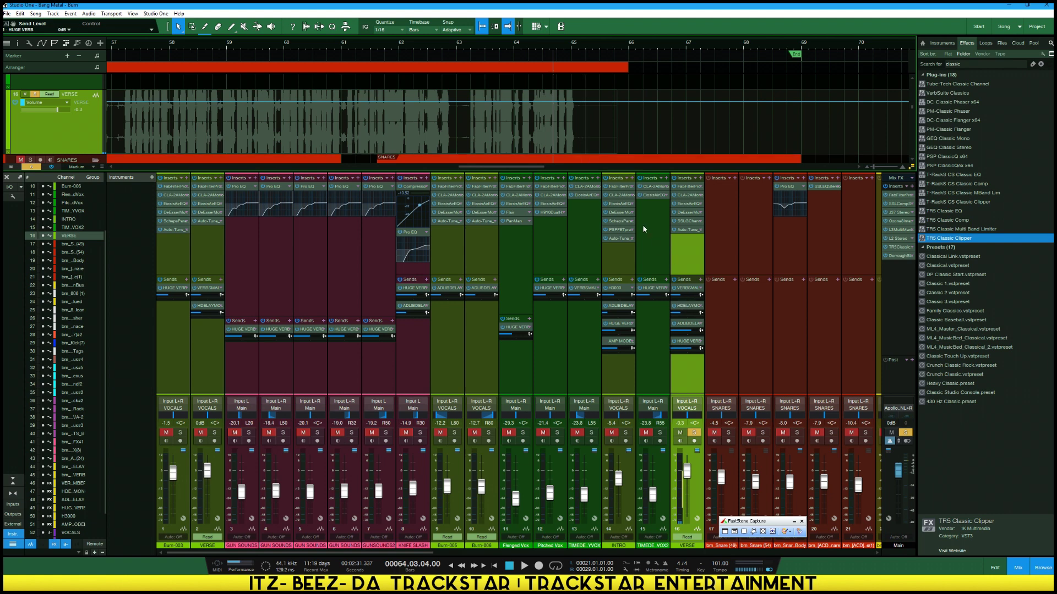
Pull the VERSE channel's HUGE VERB and ADLIB DELAY send levels all the way down
{"action": "left_click_drag", "start_coordinate": [694, 350], "coordinate": [702, 461]}
{"action": "left_click_drag", "start_coordinate": [692, 333], "coordinate": [653, 425]}
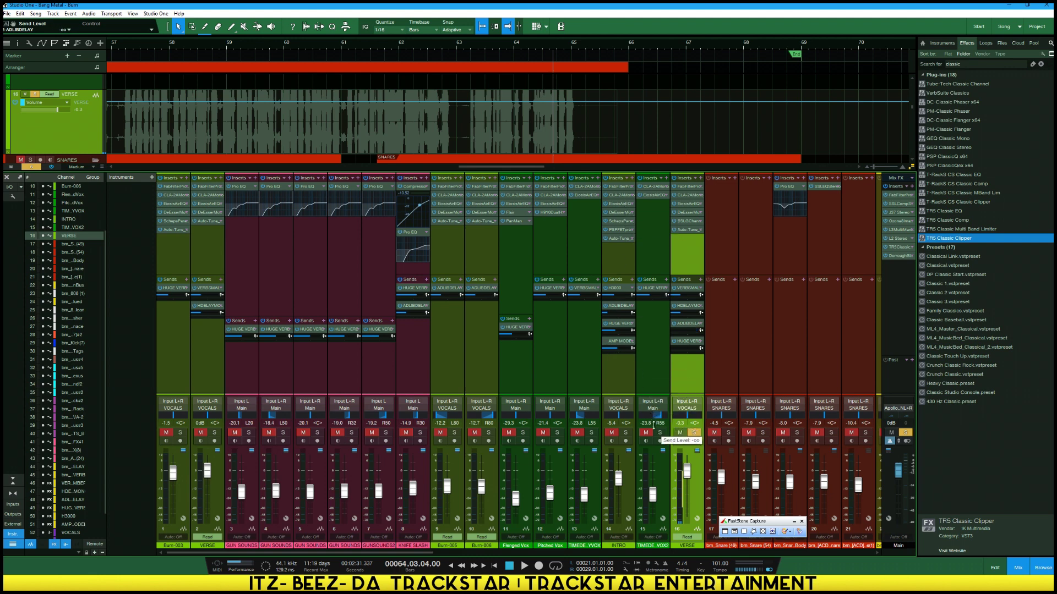
{"action": "right_click", "coordinate": [676, 325]}
{"action": "left_click", "coordinate": [704, 336]}
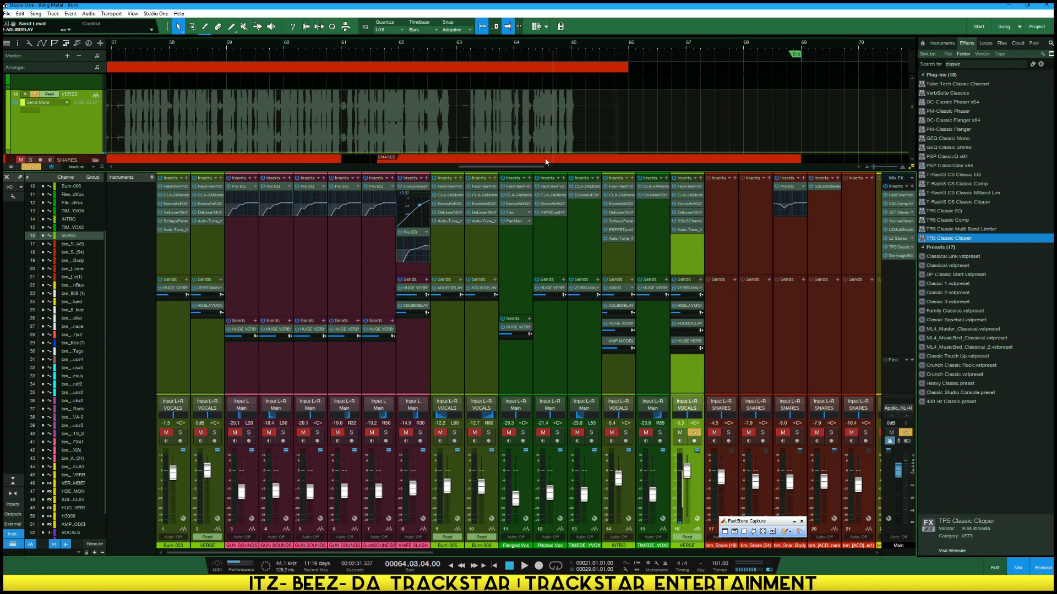
{"action": "key", "text": "ctrl+z"}
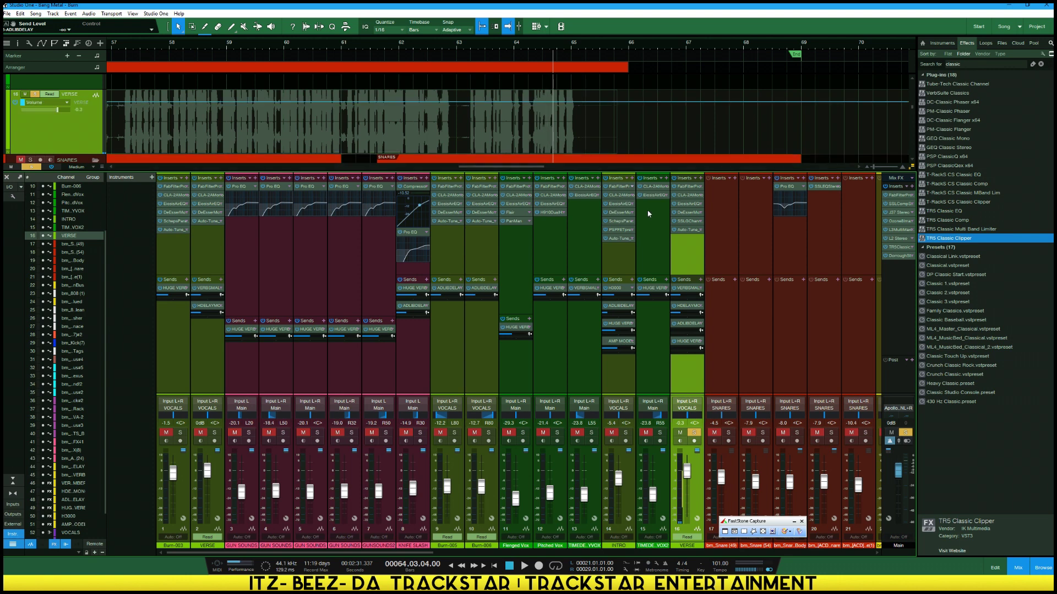
Show the ADLIB DELAY send's Send Level automation on VERSE, draw a rise to +10 just before bar 65, and play it back
{"action": "right_click", "coordinate": [675, 333]}
{"action": "left_click", "coordinate": [715, 344]}
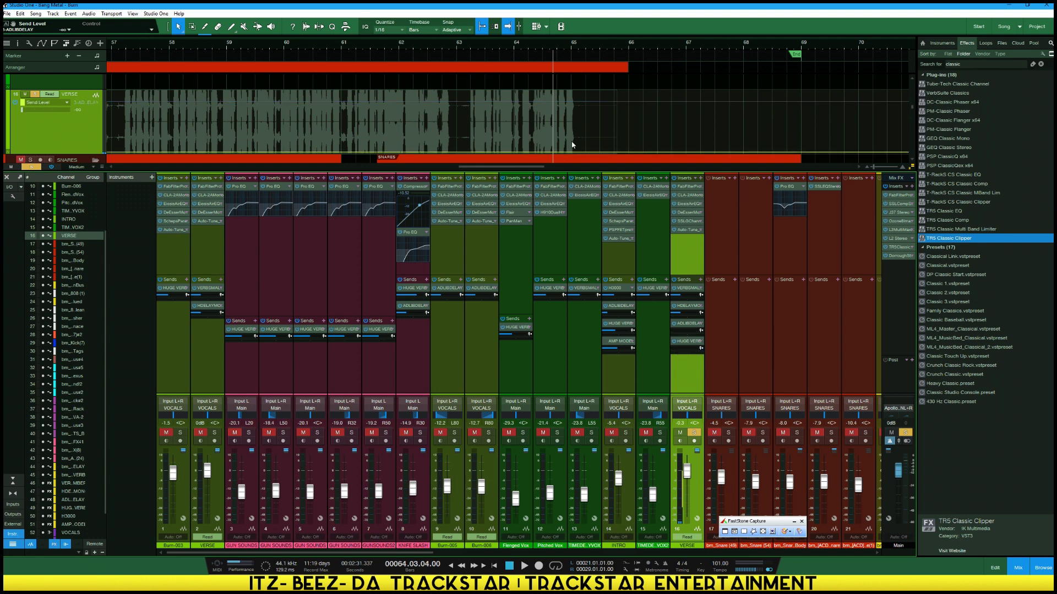
{"action": "scroll", "coordinate": [573, 145], "scroll_direction": "up", "scroll_amount": 10}
{"action": "key", "text": "space"}
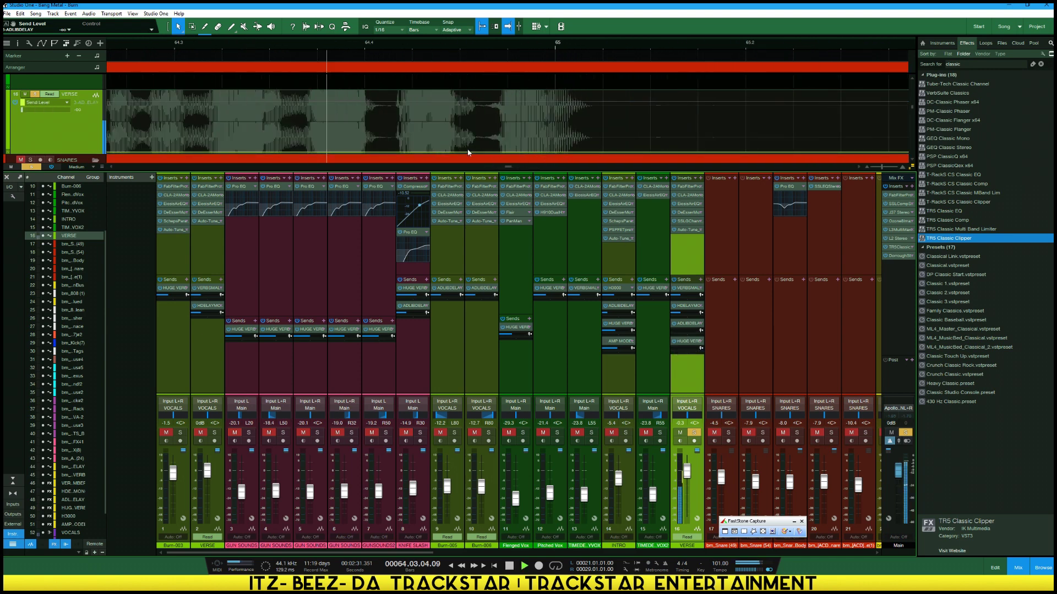
{"action": "key", "text": "space"}
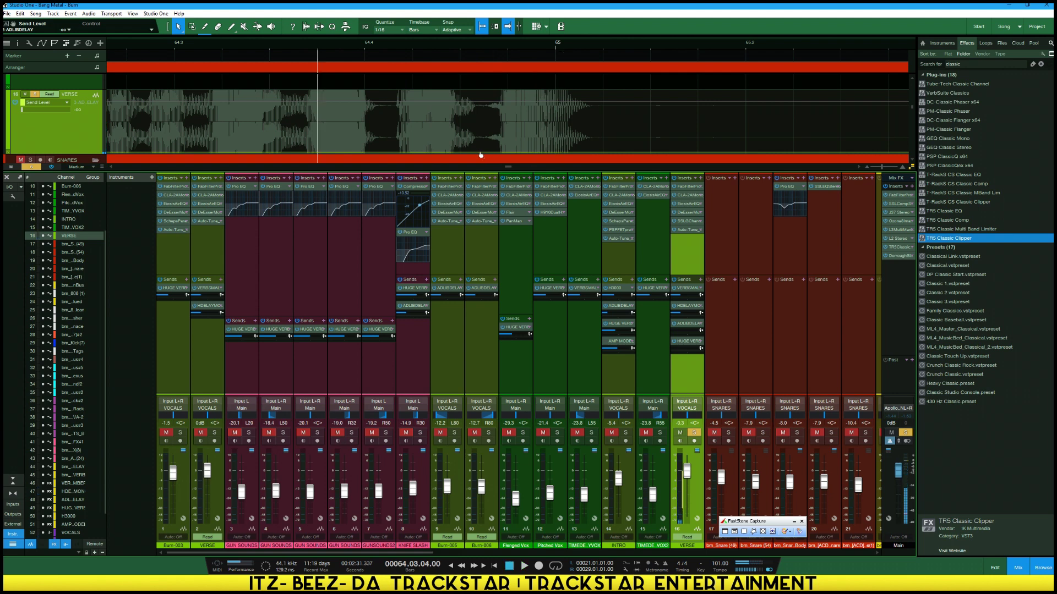
{"action": "left_click", "coordinate": [480, 153]}
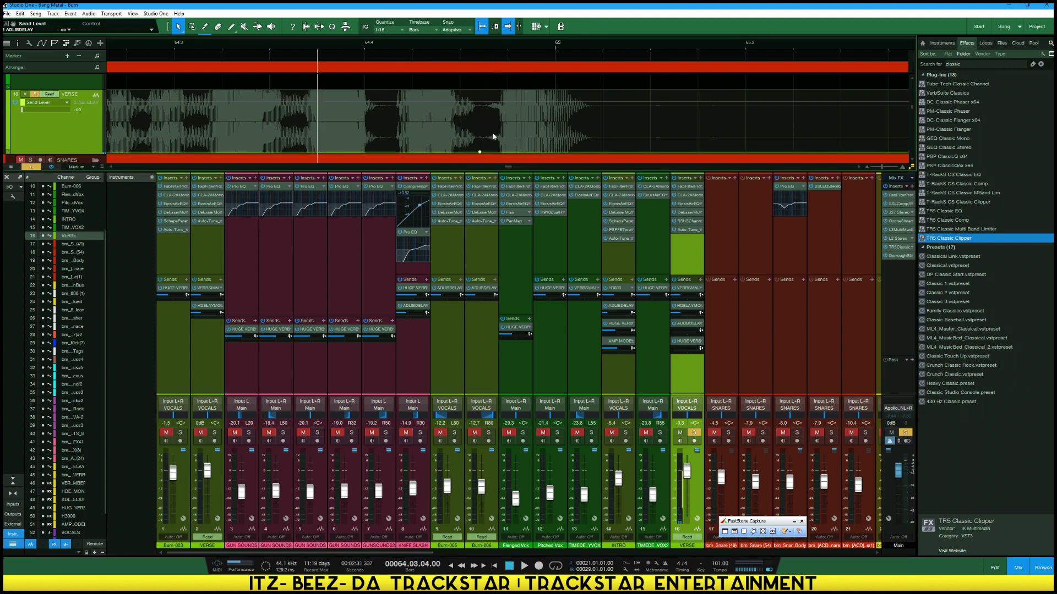
{"action": "left_click_drag", "start_coordinate": [496, 156], "coordinate": [492, 71]}
{"action": "key", "text": "space"}
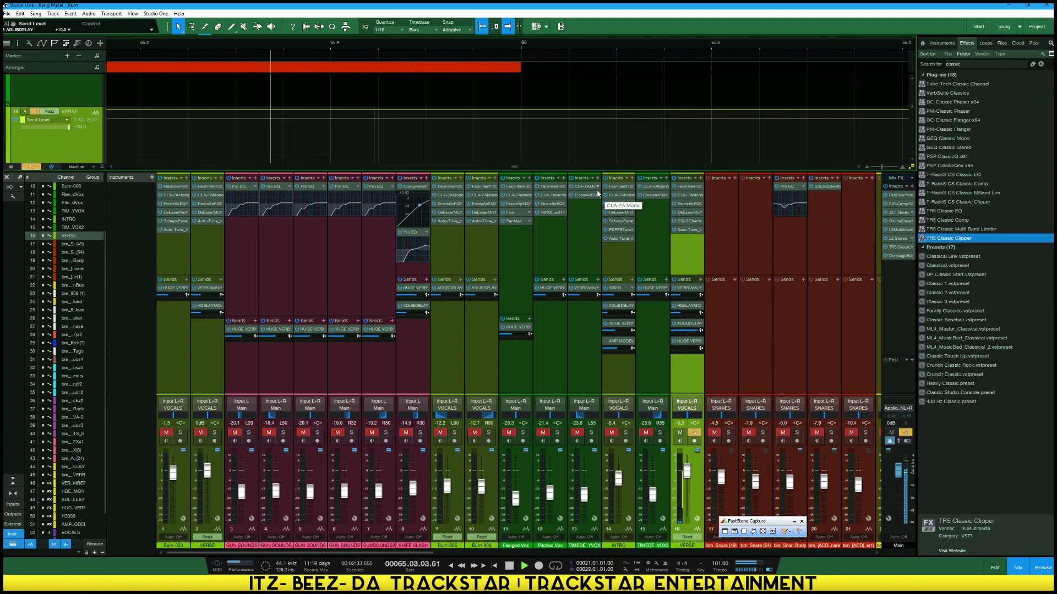
{"action": "key", "text": "space"}
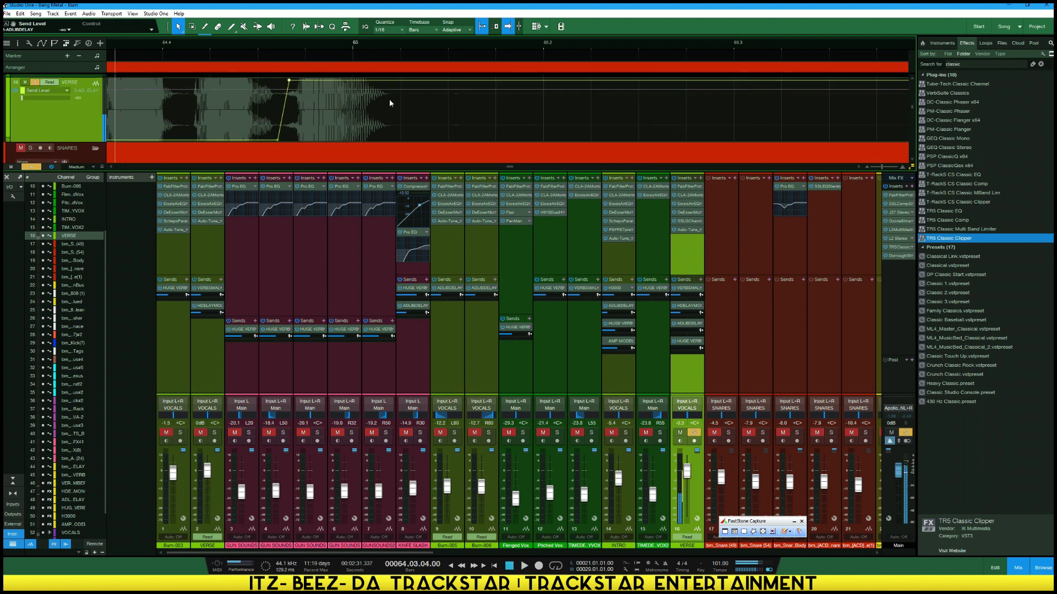
Try replacing the ADLIB DELAY ramp's upper point with one at 65.1.1.48 and +10.0, and audition the longer ramp
{"action": "right_click", "coordinate": [289, 112]}
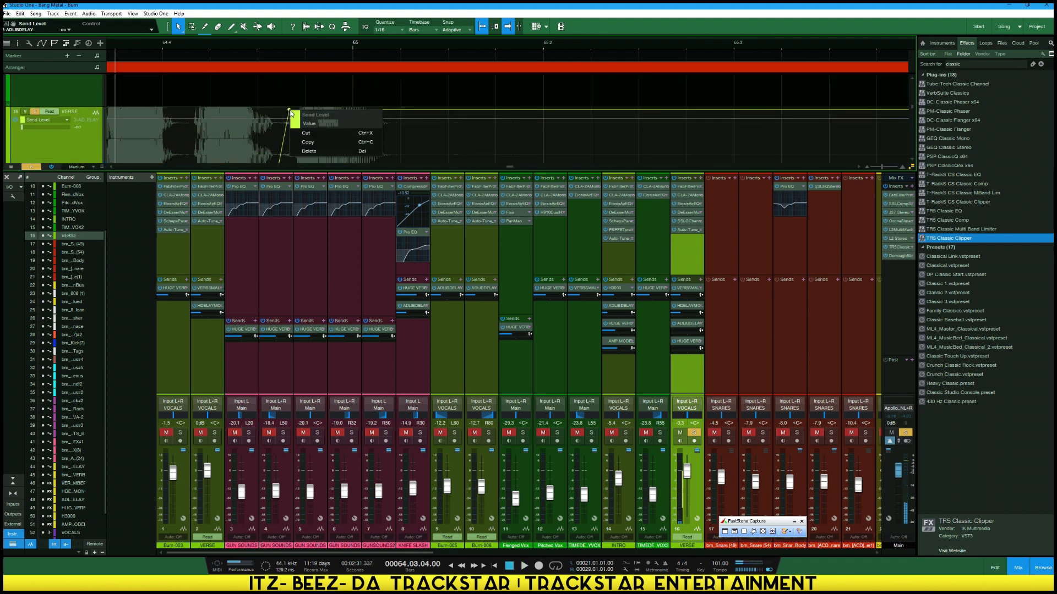
{"action": "left_click", "coordinate": [306, 134]}
{"action": "scroll", "coordinate": [294, 116], "scroll_direction": "down", "scroll_amount": 2}
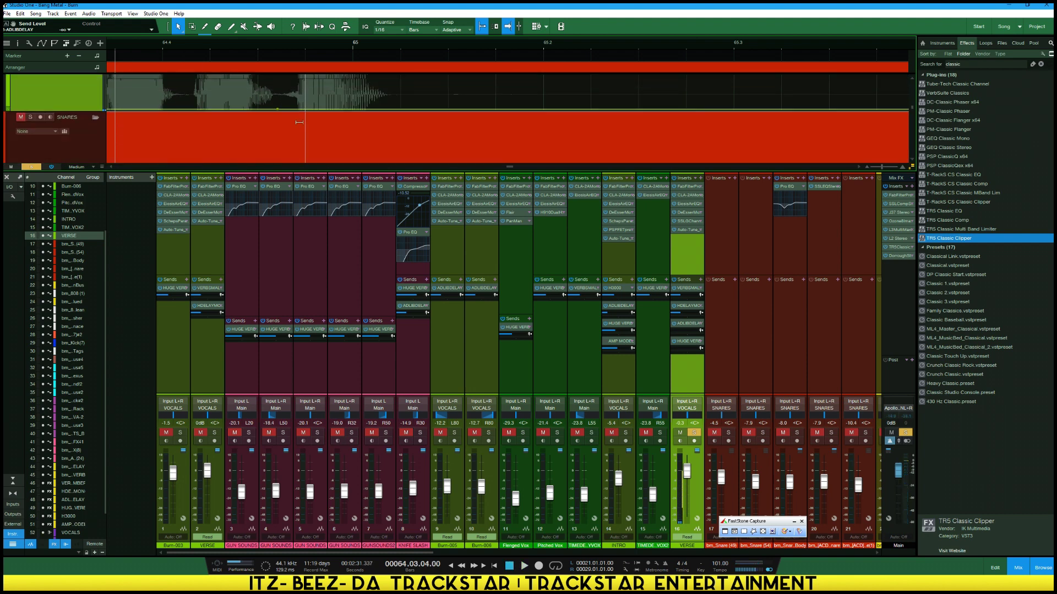
{"action": "scroll", "coordinate": [291, 85], "scroll_direction": "up", "scroll_amount": 3}
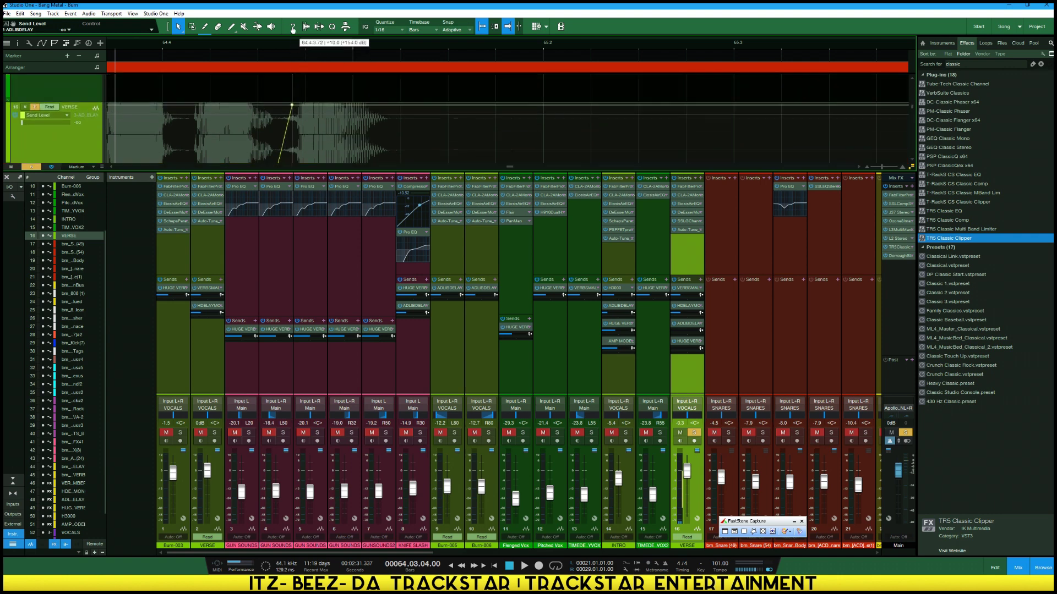
{"action": "scroll", "coordinate": [357, 181], "scroll_direction": "down", "scroll_amount": 2}
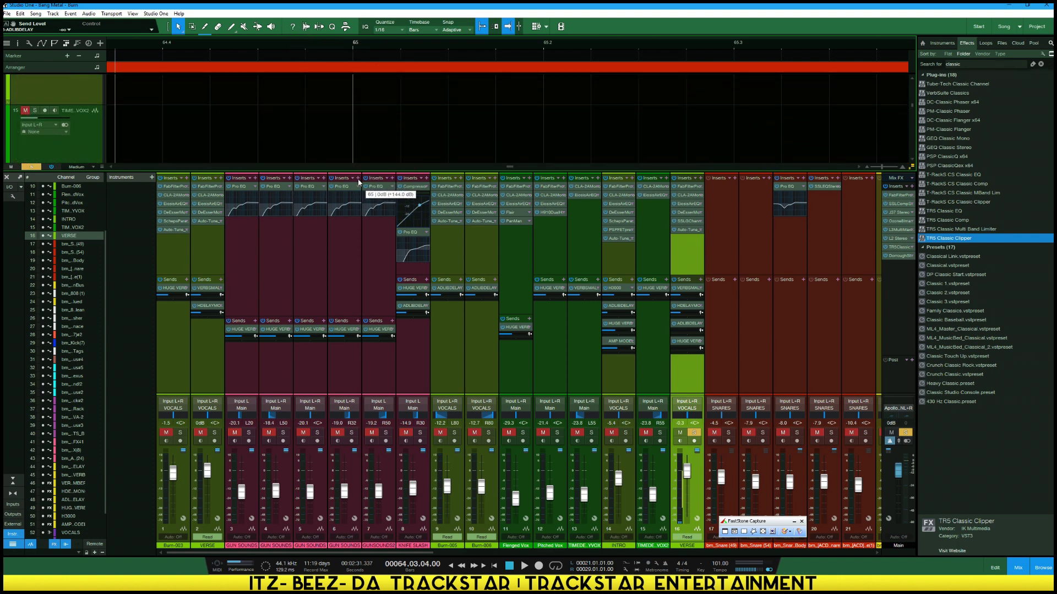
{"action": "key", "text": "F3"}
{"action": "left_click_drag", "start_coordinate": [353, 182], "coordinate": [376, 169]}
{"action": "key", "text": "space"}
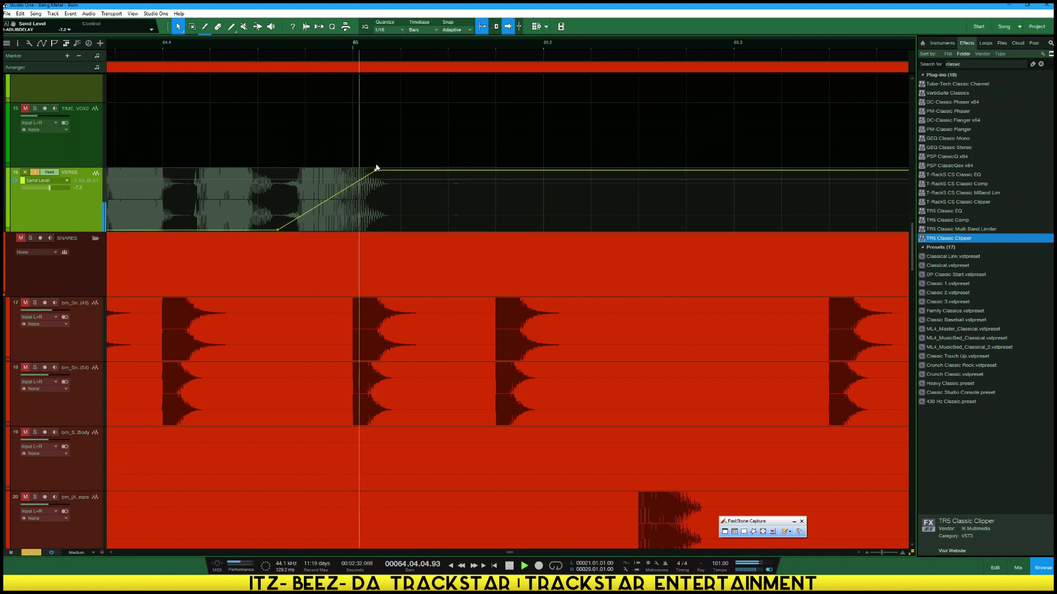
{"action": "key", "text": "space"}
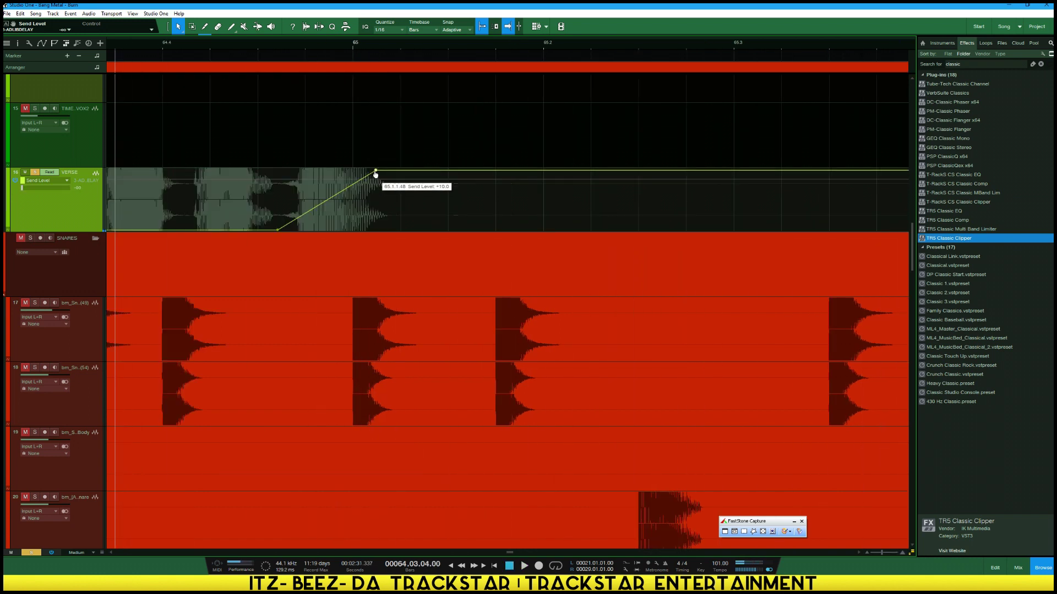
Move the ADLIB DELAY ramp's upper point back to about 64.4.3.74, settle it at about -10.4 dB, and check it by playback
{"action": "left_click_drag", "start_coordinate": [376, 174], "coordinate": [295, 197]}
{"action": "key", "text": "space"}
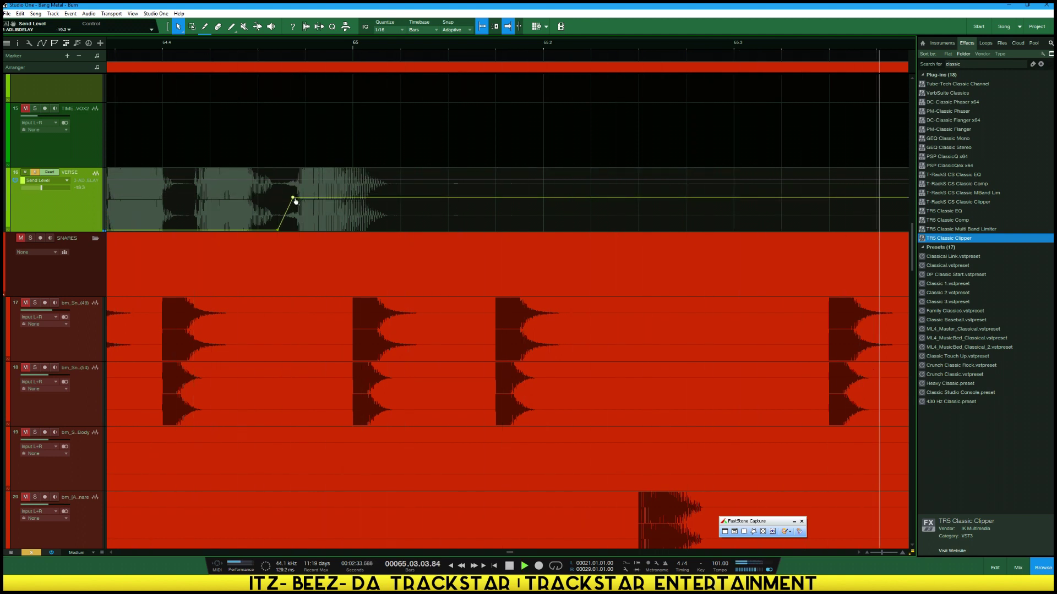
{"action": "key", "text": "space"}
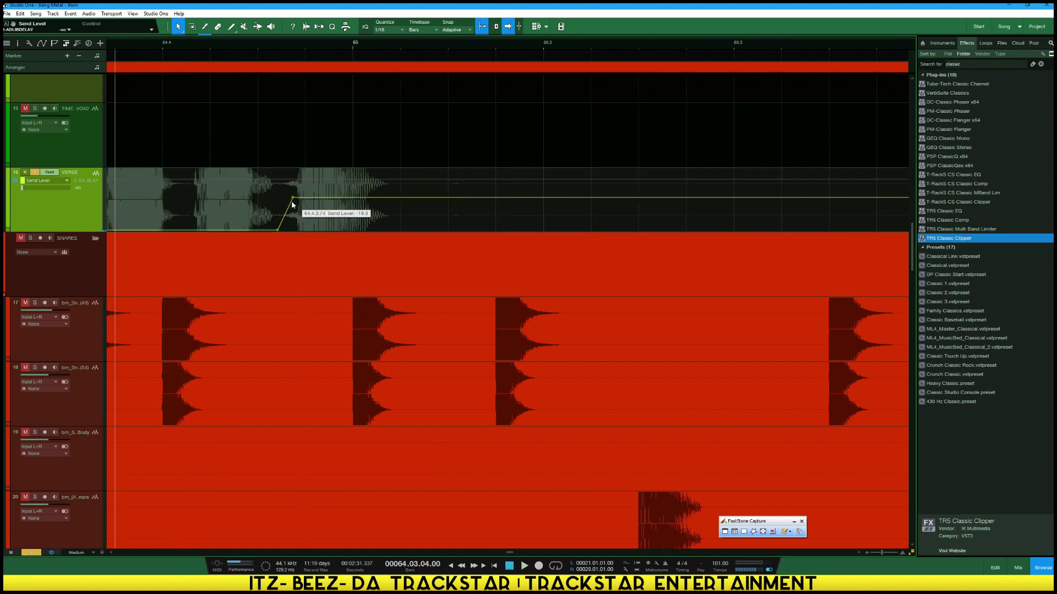
{"action": "left_click_drag", "start_coordinate": [292, 198], "coordinate": [292, 189]}
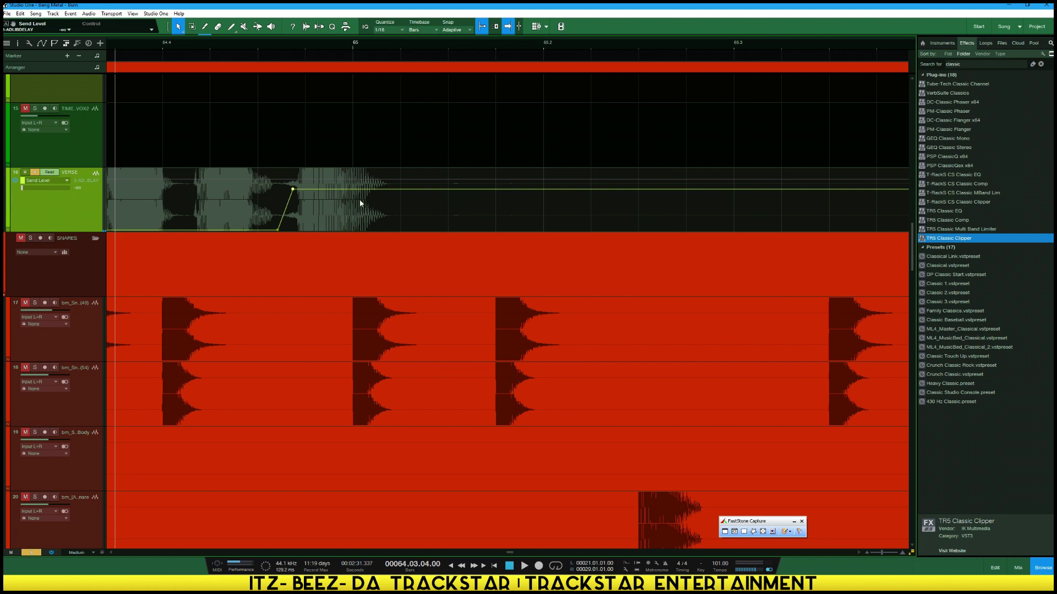
Bring the mixer back and show the Send Level automation of the VERSE channel's HUGE VERB send in the arrangement
{"action": "key", "text": "F3"}
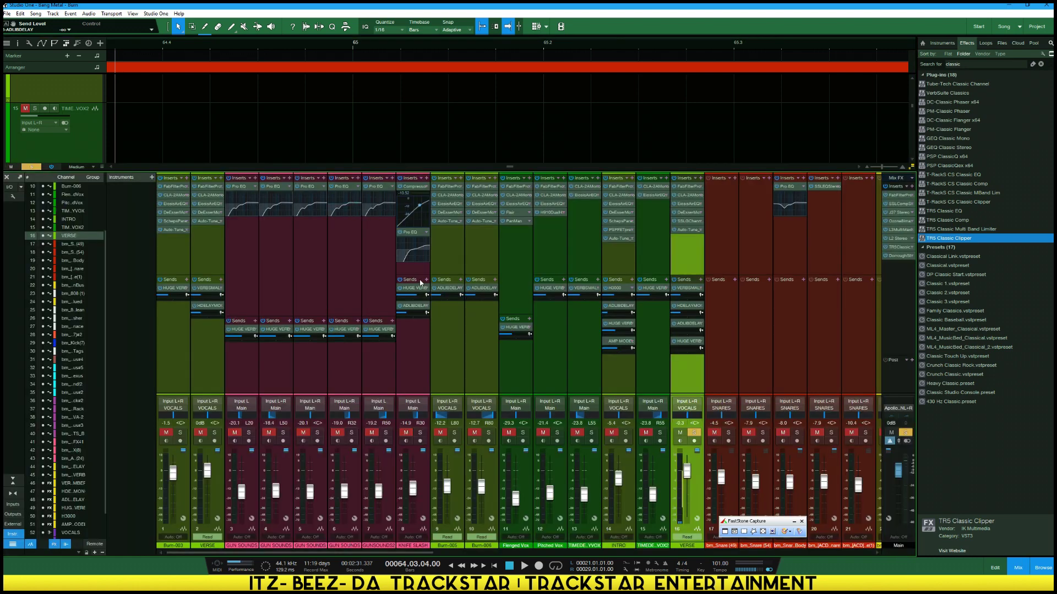
{"action": "key", "text": "space"}
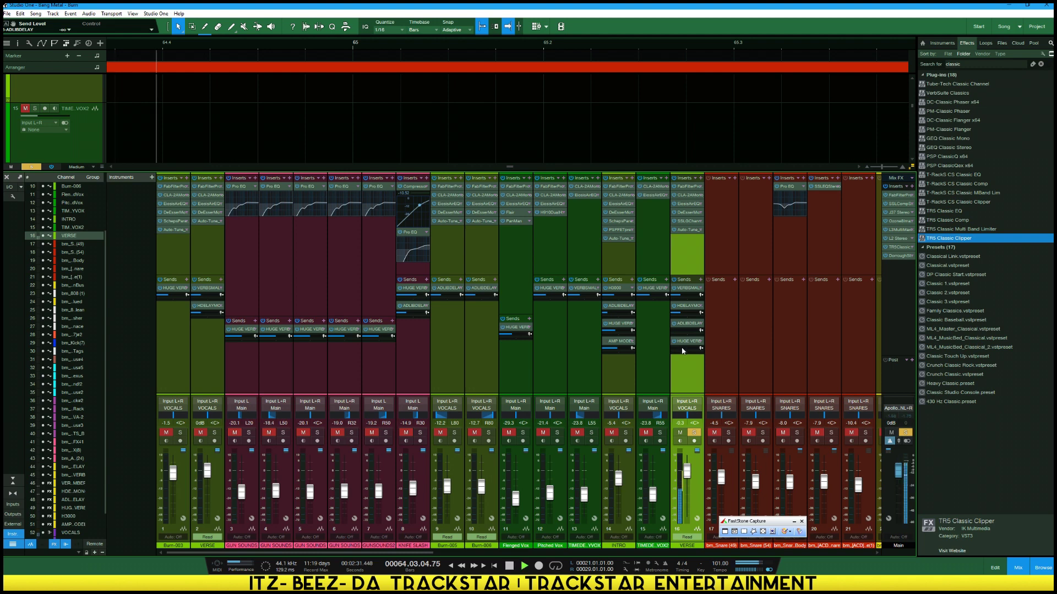
{"action": "right_click", "coordinate": [686, 352]}
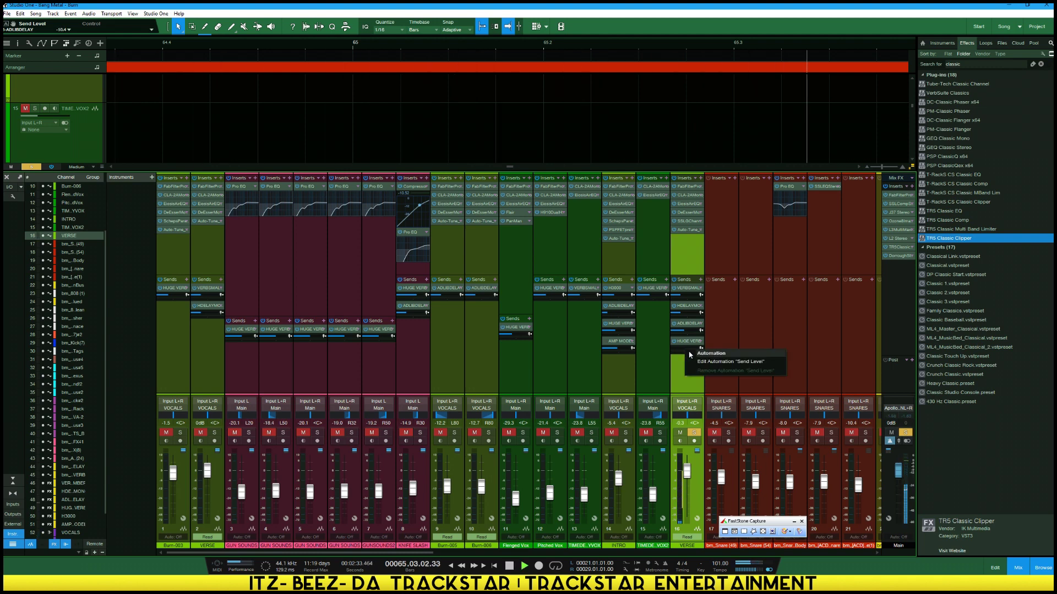
{"action": "left_click", "coordinate": [732, 361]}
{"action": "key", "text": "space"}
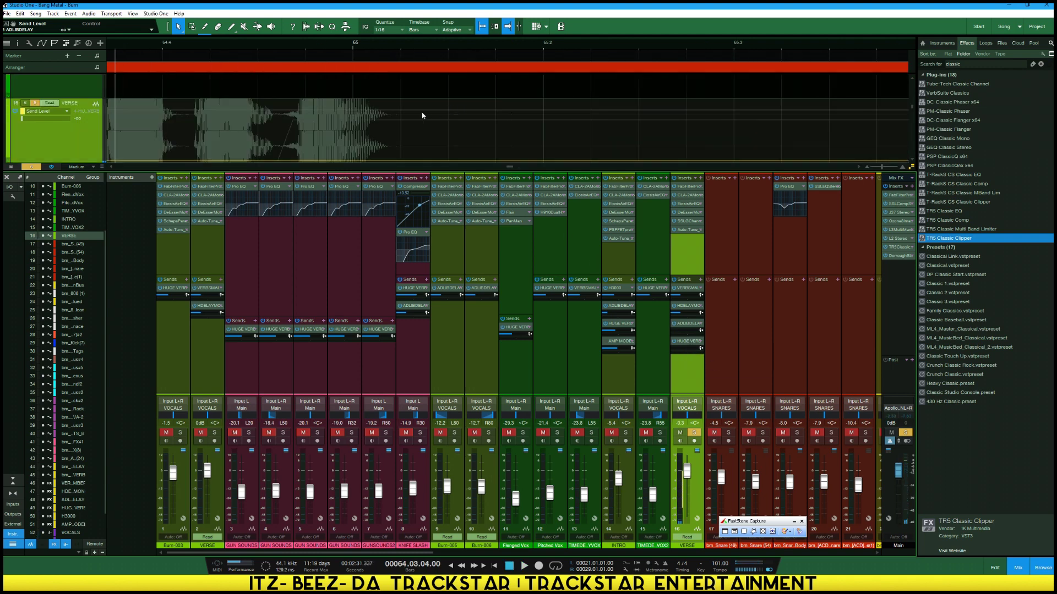
Draw a HUGE VERB send level ramp on VERSE rising to +10 just after bar 65, and audition the vocal's ending
{"action": "scroll", "coordinate": [407, 115], "scroll_direction": "down", "scroll_amount": 2}
{"action": "scroll", "coordinate": [395, 115], "scroll_direction": "up", "scroll_amount": 1}
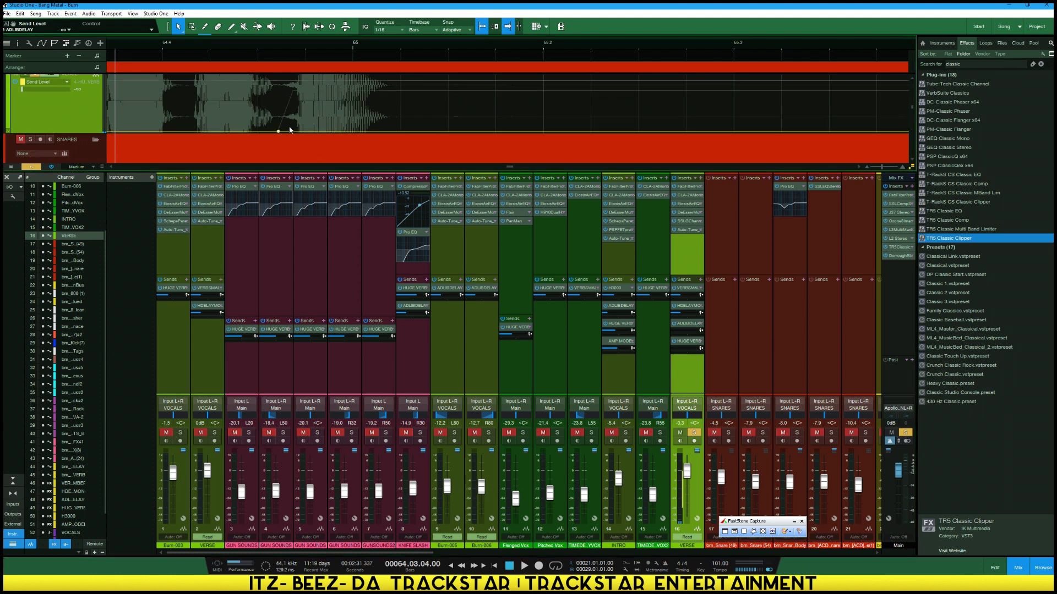
{"action": "left_click_drag", "start_coordinate": [290, 135], "coordinate": [433, 79]}
{"action": "key", "text": "space"}
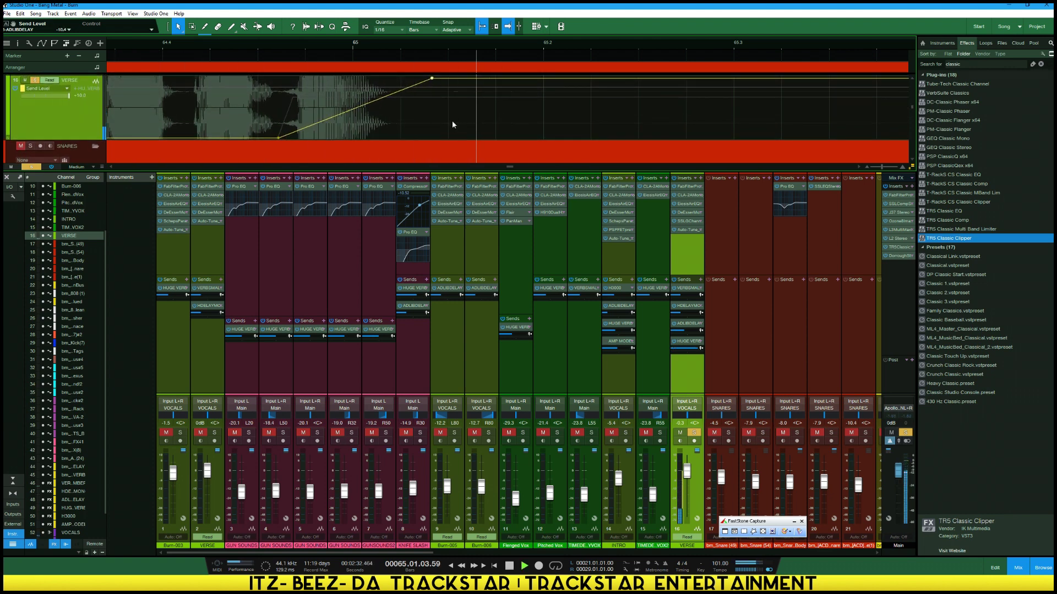
{"action": "key", "text": "space"}
{"action": "key", "text": "space"}
{"action": "scroll", "coordinate": [449, 115], "scroll_direction": "down", "scroll_amount": 3}
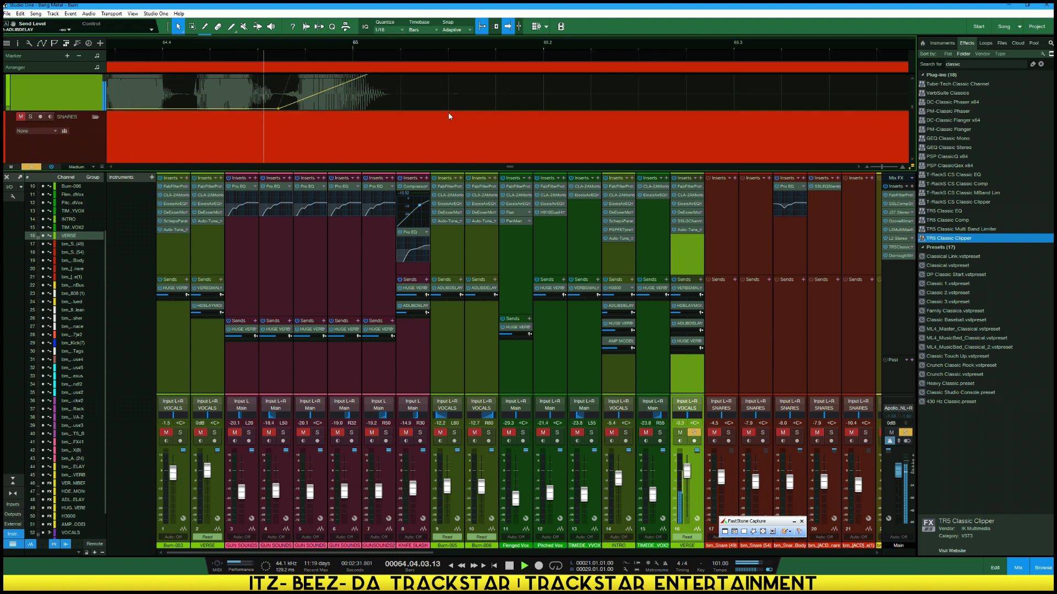
{"action": "key", "text": "space"}
{"action": "scroll", "coordinate": [404, 104], "scroll_direction": "up", "scroll_amount": 2}
{"action": "scroll", "coordinate": [404, 108], "scroll_direction": "down", "scroll_amount": 1}
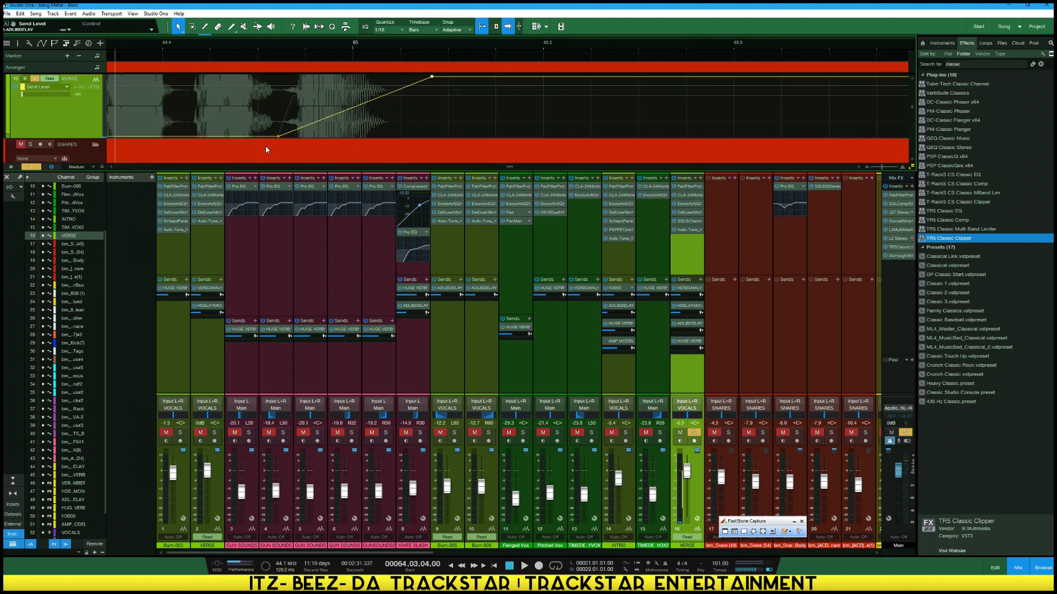
Start the HUGE VERB send ramp earlier in bar 64, bow its middle upward, and listen to the result
{"action": "left_click_drag", "start_coordinate": [278, 140], "coordinate": [65, 160]}
{"action": "left_click_drag", "start_coordinate": [93, 161], "coordinate": [223, 158]}
{"action": "key", "text": "space"}
{"action": "key", "text": "space"}
{"action": "left_click_drag", "start_coordinate": [223, 131], "coordinate": [50, 140]}
{"action": "scroll", "coordinate": [368, 122], "scroll_direction": "up", "scroll_amount": 2}
{"action": "scroll", "coordinate": [349, 164], "scroll_direction": "down", "scroll_amount": 1}
{"action": "left_click_drag", "start_coordinate": [359, 134], "coordinate": [360, 123]}
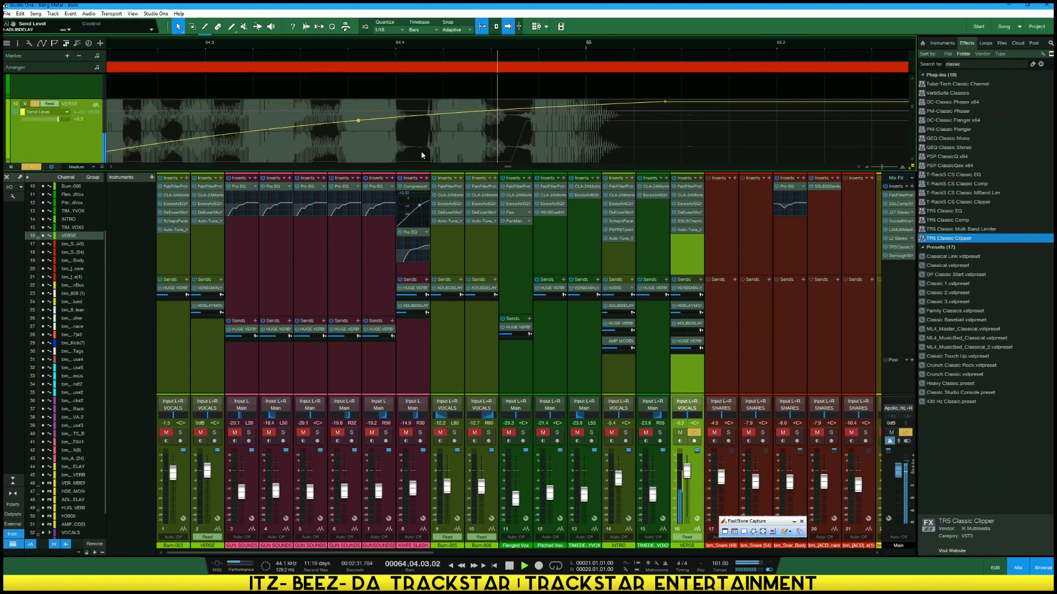
{"action": "key", "text": "space"}
{"action": "scroll", "coordinate": [421, 155], "scroll_direction": "down", "scroll_amount": 2}
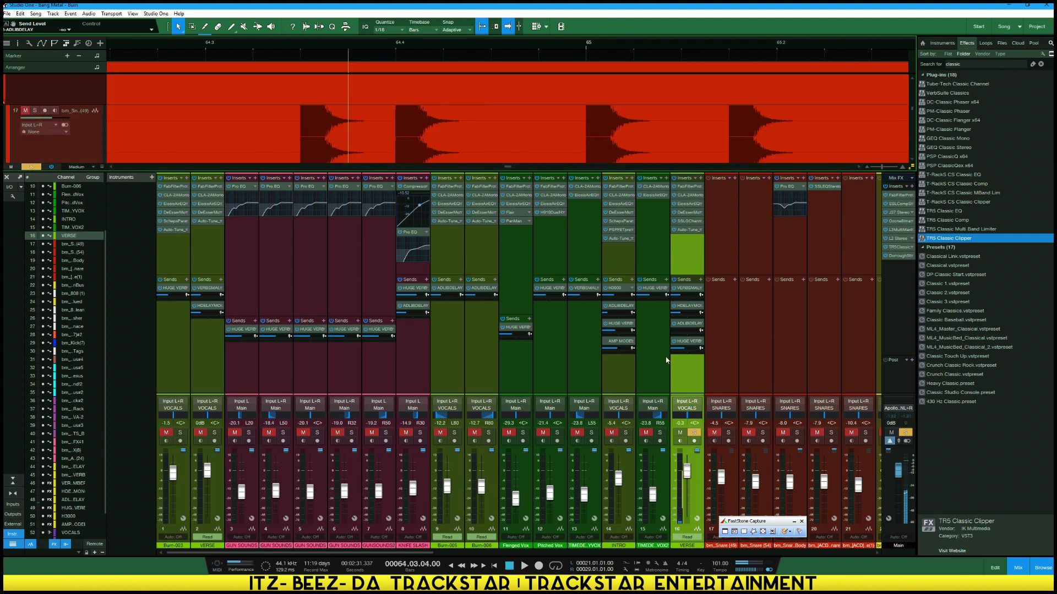
Take the VERSE channel out of solo and replay the vocal's ending within the full mix
{"action": "left_click", "coordinate": [695, 433]}
{"action": "key", "text": "space"}
{"action": "key", "text": "space"}
Lower the middle of the HUGE VERB send ramp so the reverb builds more gradually, and replay the outro in the full mix
{"action": "scroll", "coordinate": [507, 119], "scroll_direction": "up", "scroll_amount": 2}
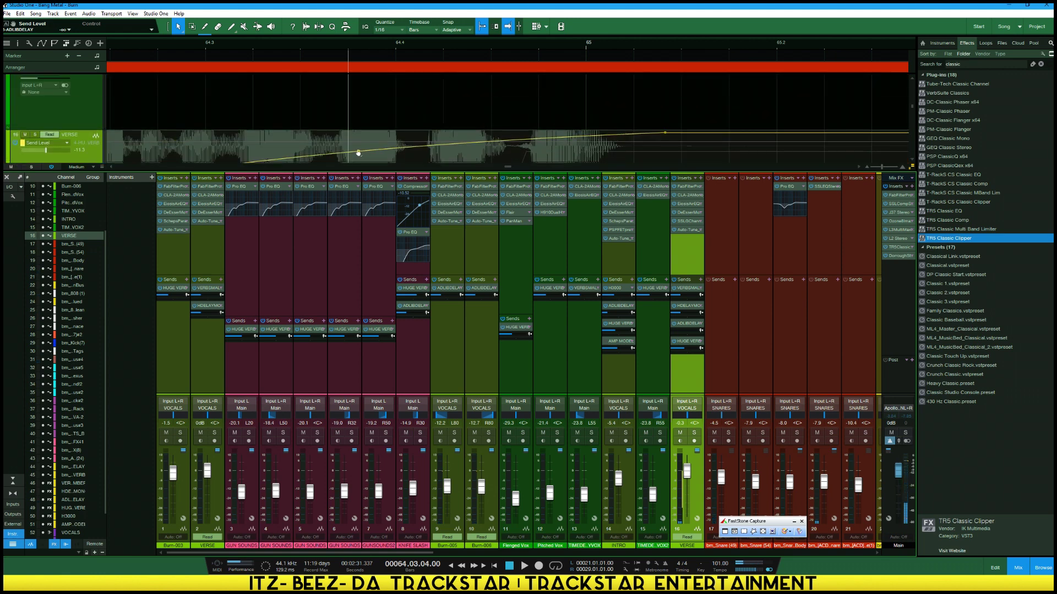
{"action": "key", "text": "space"}
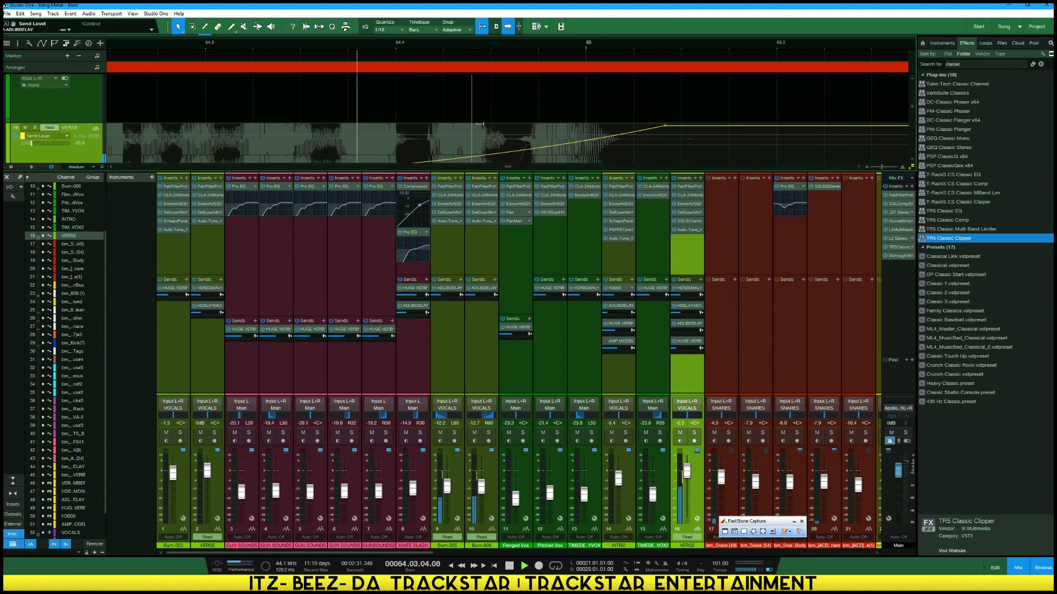
{"action": "scroll", "coordinate": [485, 128], "scroll_direction": "down", "scroll_amount": 2}
{"action": "scroll", "coordinate": [487, 127], "scroll_direction": "up", "scroll_amount": 2}
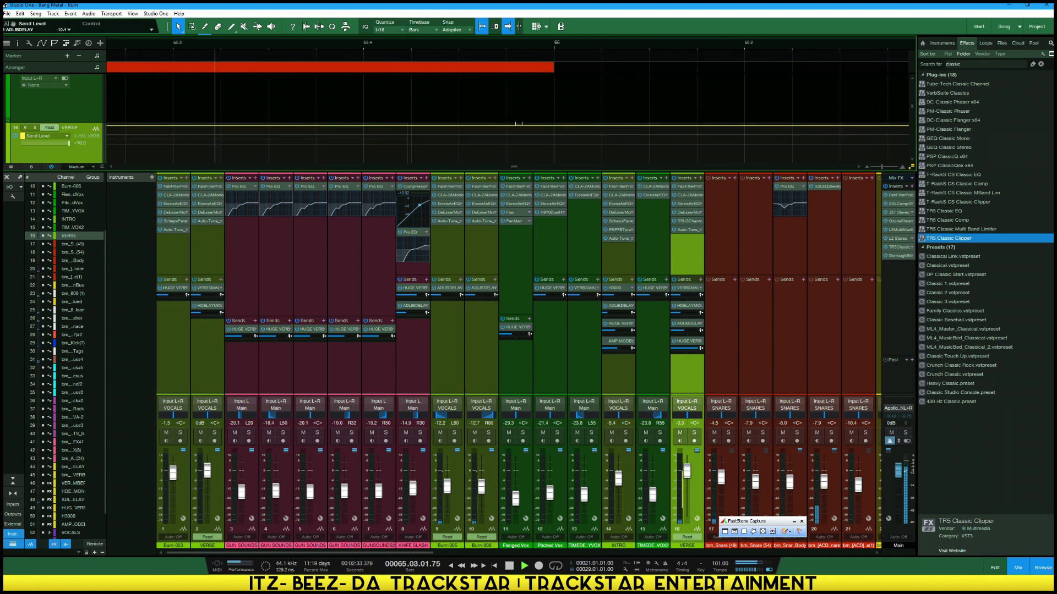
{"action": "scroll", "coordinate": [473, 111], "scroll_direction": "down", "scroll_amount": 3}
{"action": "scroll", "coordinate": [456, 117], "scroll_direction": "down", "scroll_amount": 3}
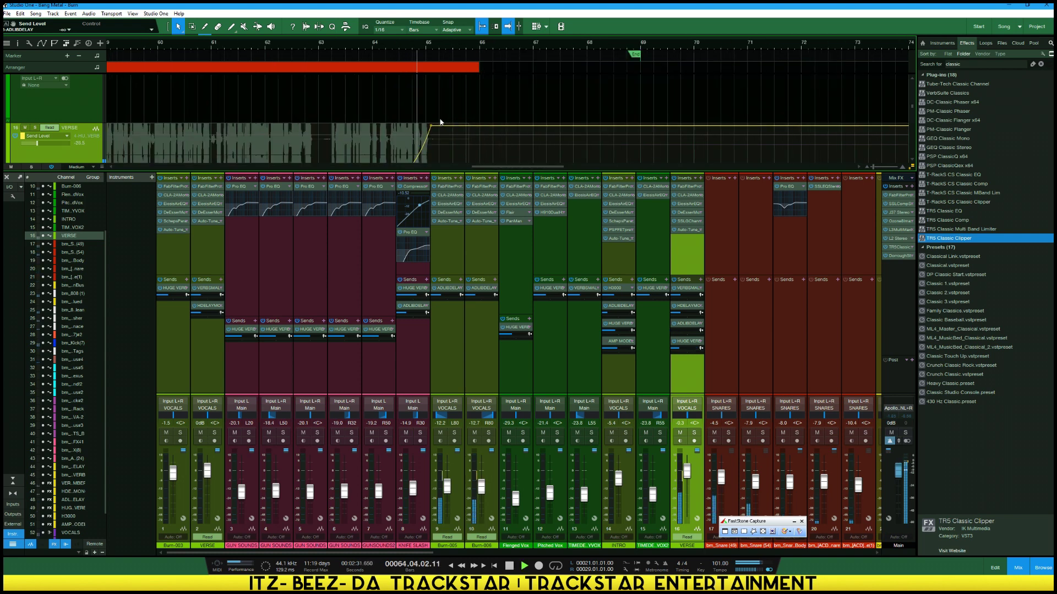
Replay the vocal's ending from bar 64 within the full mix and stop playback
{"action": "key", "text": "space"}
{"action": "key", "text": "space"}
{"action": "left_click", "coordinate": [373, 46]}
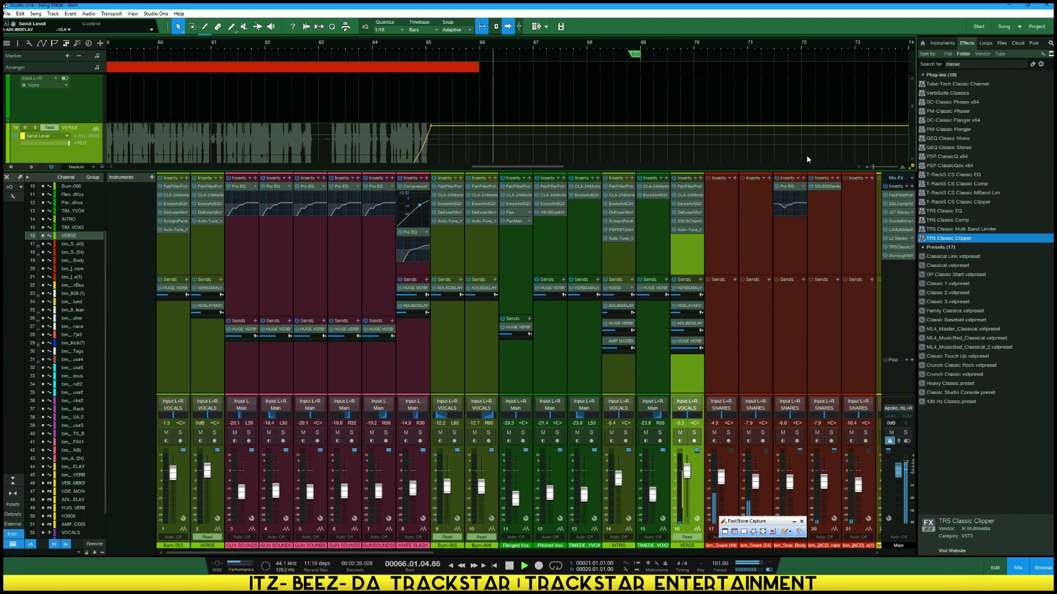
{"action": "key", "text": "space"}
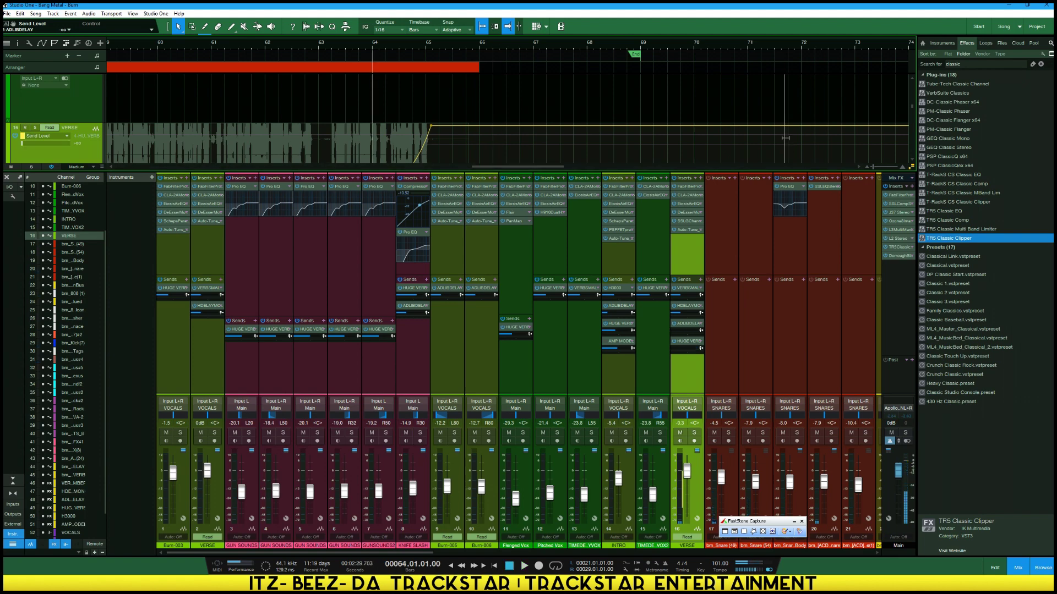
Set the loop range from the song's start to bar 69 and play the song from the beginning
{"action": "key", "text": "F3"}
{"action": "scroll", "coordinate": [413, 199], "scroll_direction": "down", "scroll_amount": 5}
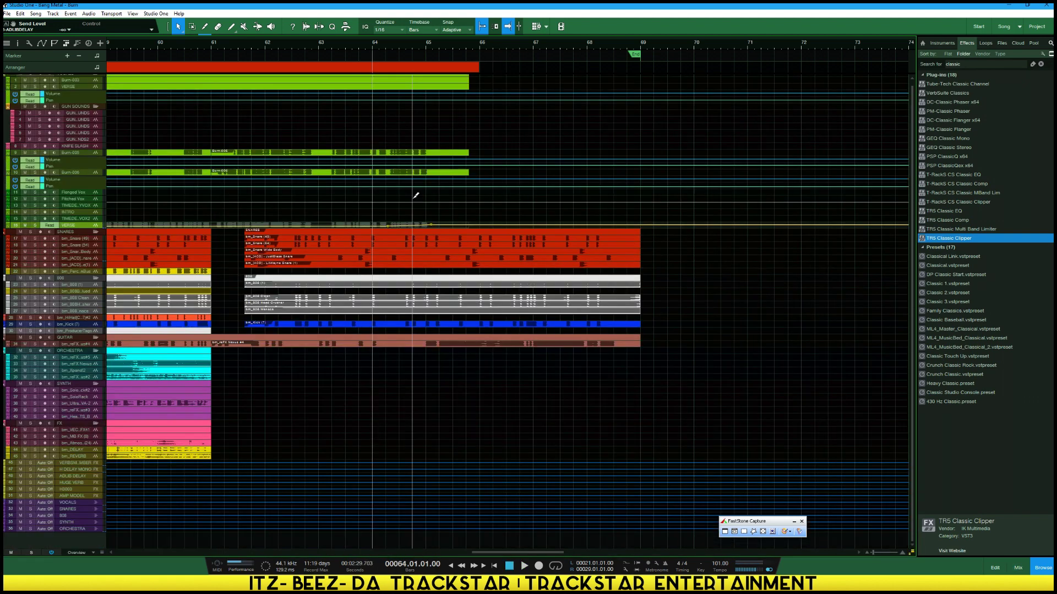
{"action": "scroll", "coordinate": [413, 198], "scroll_direction": "down", "scroll_amount": 5}
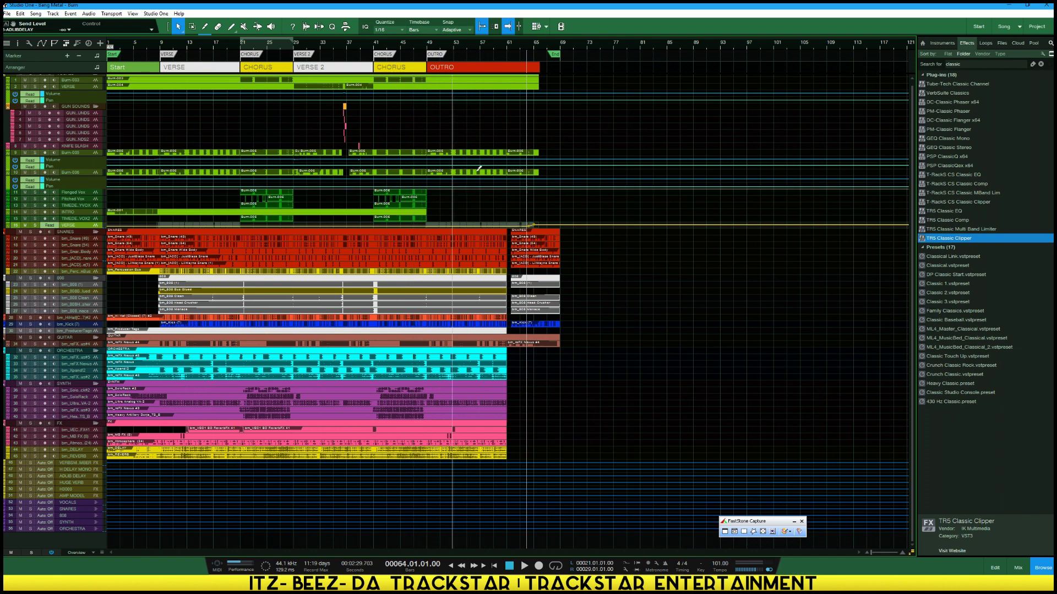
{"action": "left_click", "coordinate": [562, 44]}
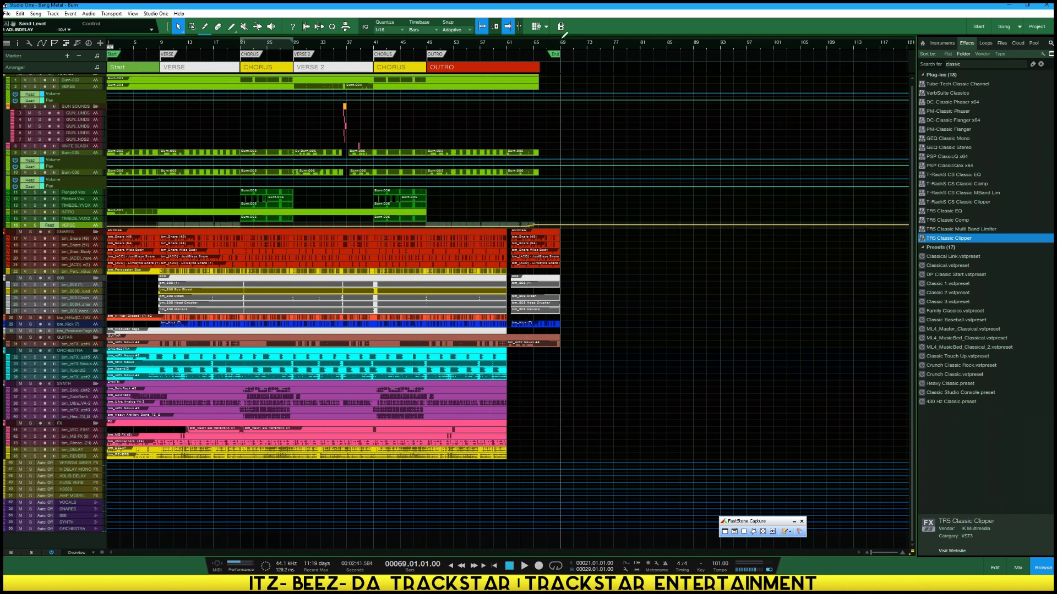
{"action": "left_click_drag", "start_coordinate": [561, 38], "coordinate": [4, 35]}
{"action": "key", "text": "comma"}
{"action": "key", "text": "space"}
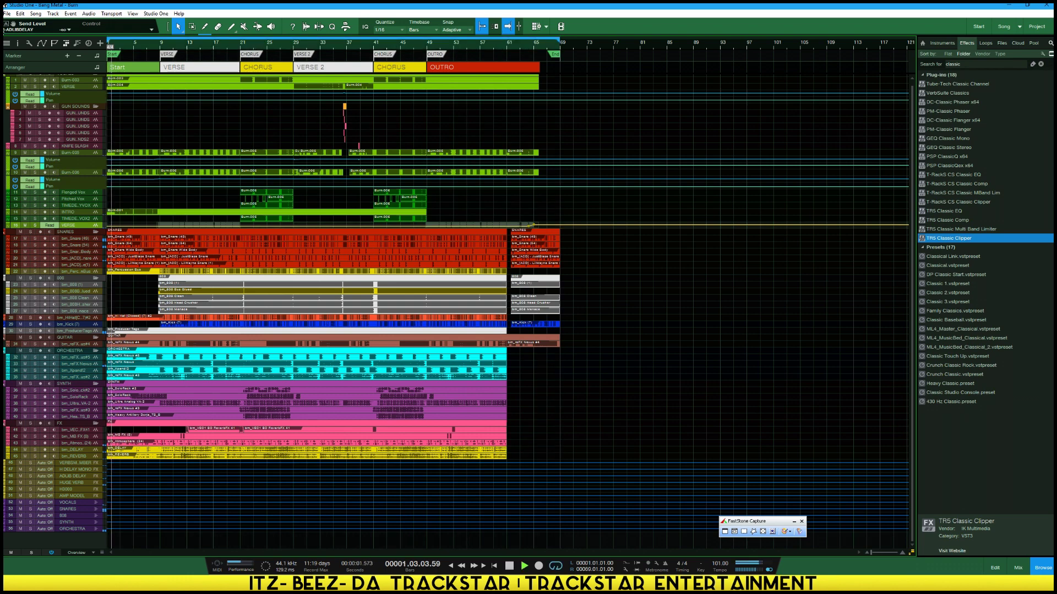
Raise the INTRO channel's H3000 send level to -14.1 dB while the song plays
{"action": "scroll", "coordinate": [130, 255], "scroll_direction": "up", "scroll_amount": 3}
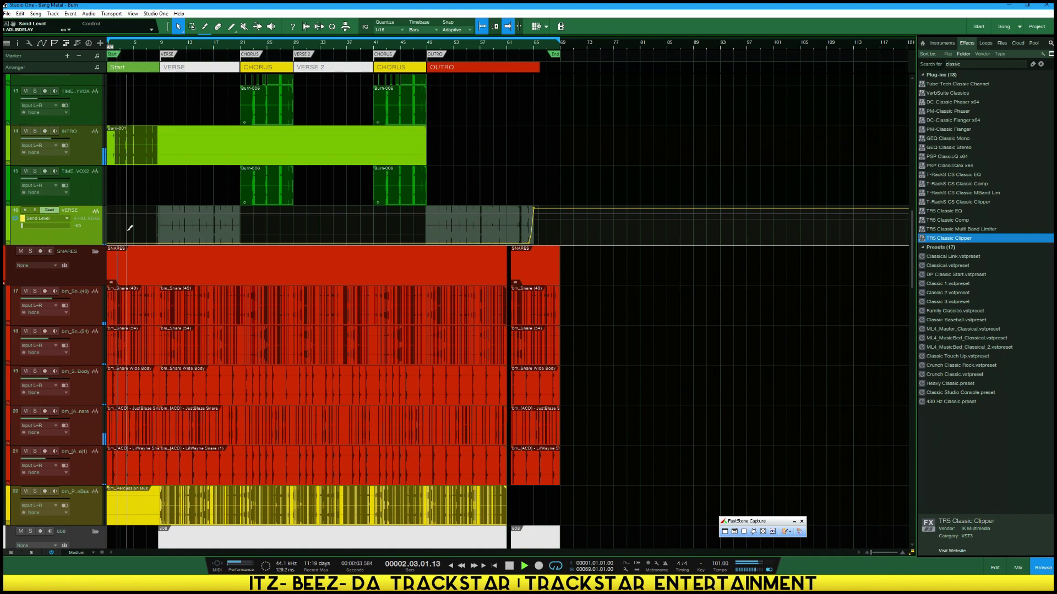
{"action": "scroll", "coordinate": [122, 142], "scroll_direction": "up", "scroll_amount": 3}
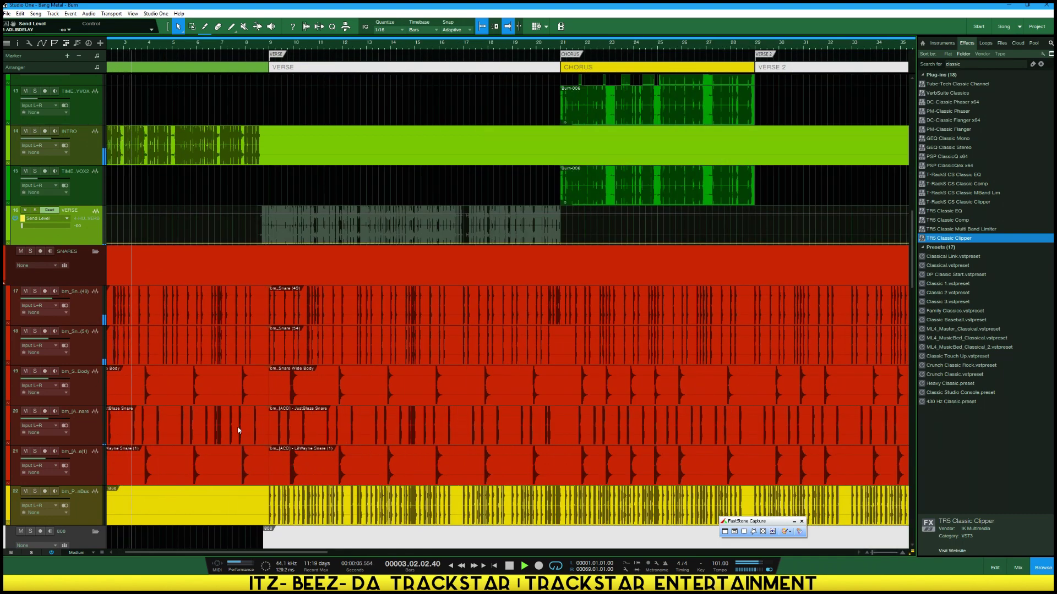
{"action": "left_click_drag", "start_coordinate": [207, 551], "coordinate": [139, 548]}
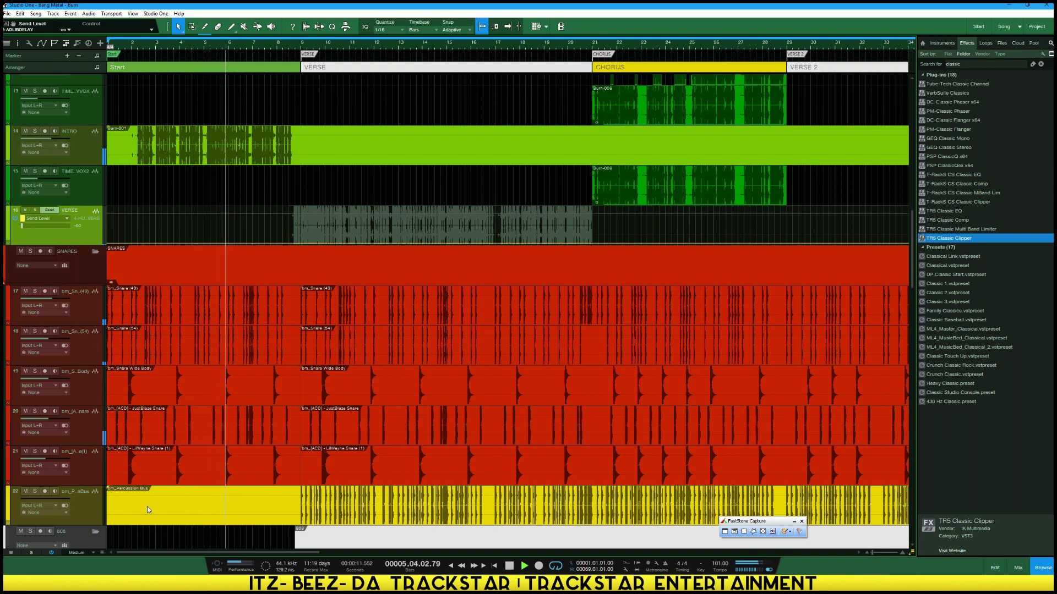
{"action": "key", "text": "F3"}
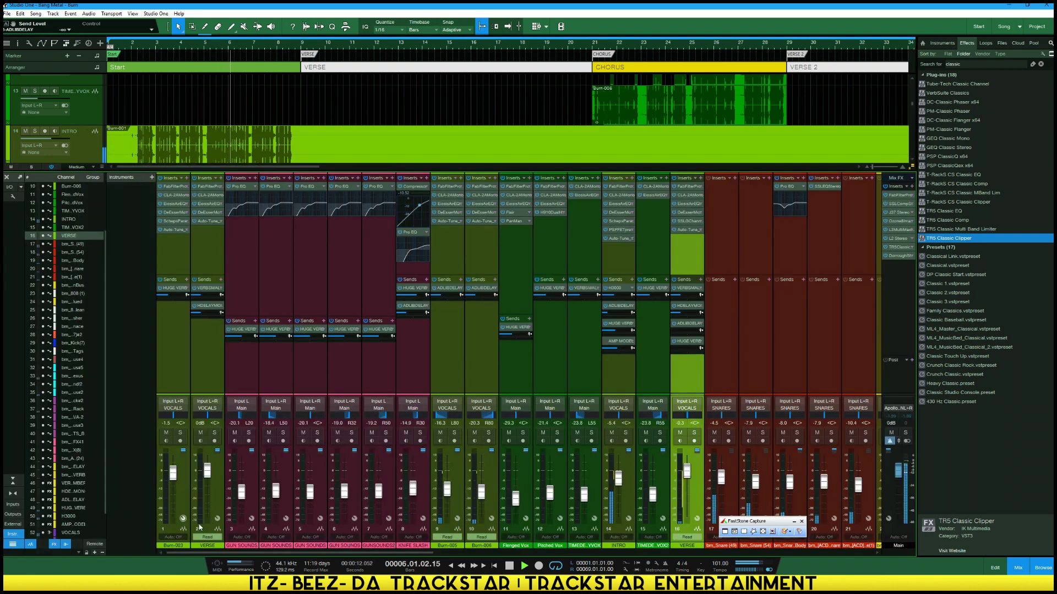
{"action": "left_click", "coordinate": [614, 376]}
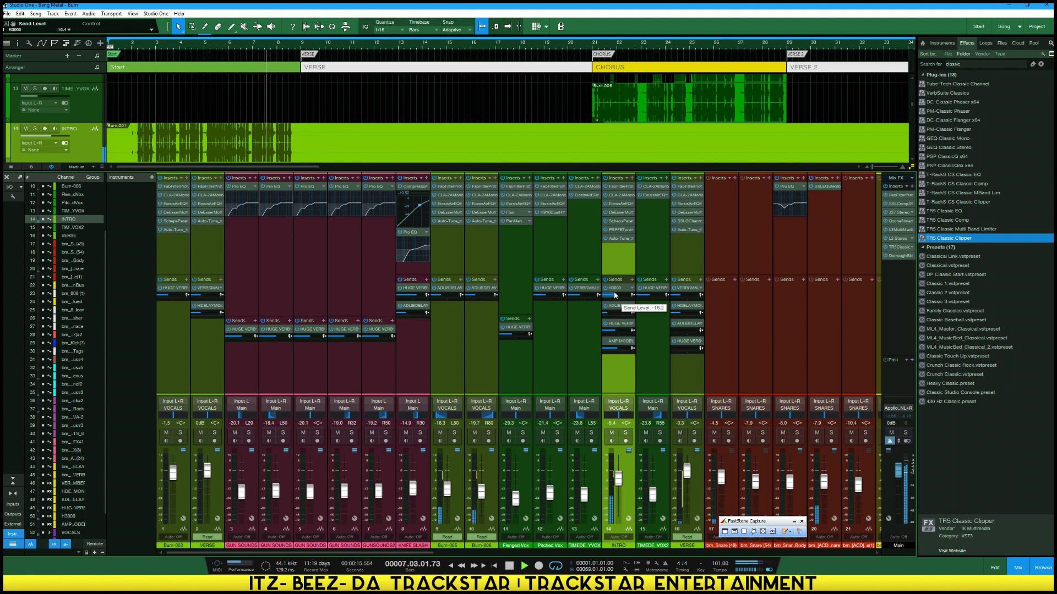
{"action": "mouse_move", "coordinate": [614, 285]}
{"action": "left_mouse_down"}
{"action": "mouse_move", "coordinate": [614, 266]}
{"action": "mouse_move", "coordinate": [618, 305]}
{"action": "left_mouse_up"}
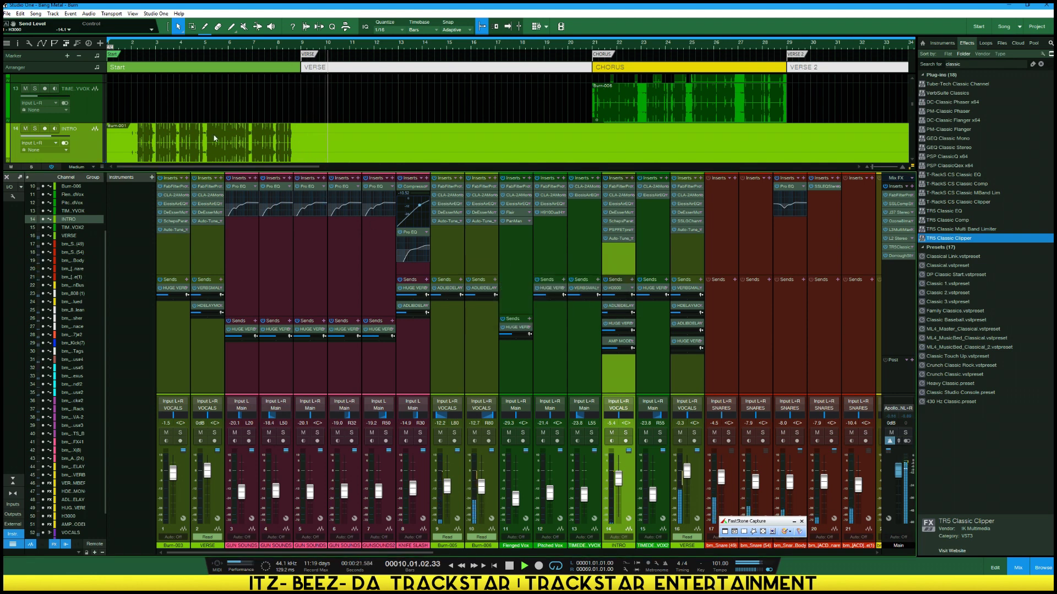
Select all events in the song and open the mixdown export settings
{"action": "key", "text": "ctrl+a"}
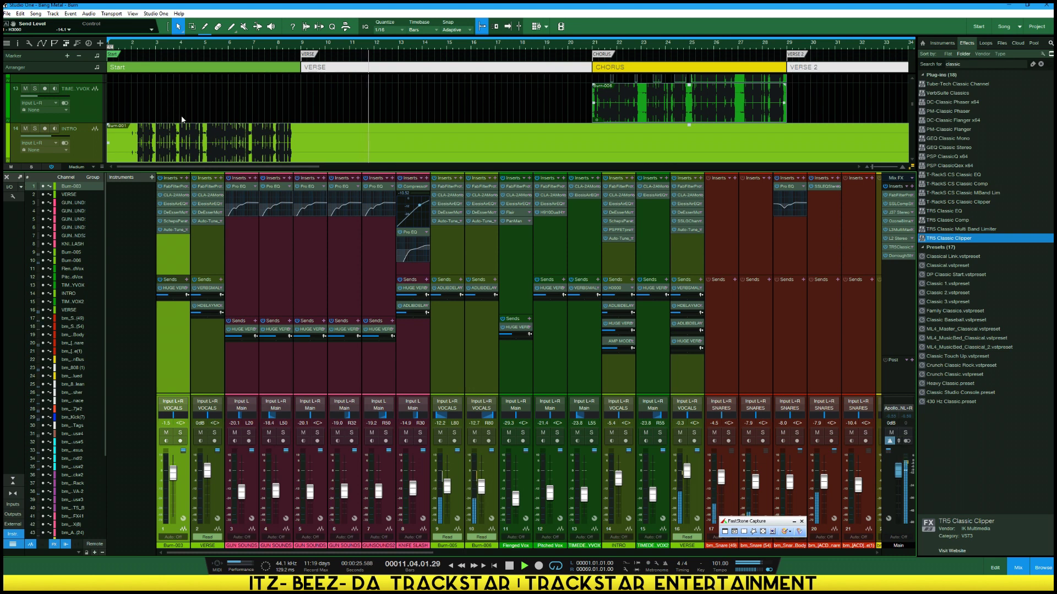
{"action": "scroll", "coordinate": [417, 131], "scroll_direction": "down", "scroll_amount": 3}
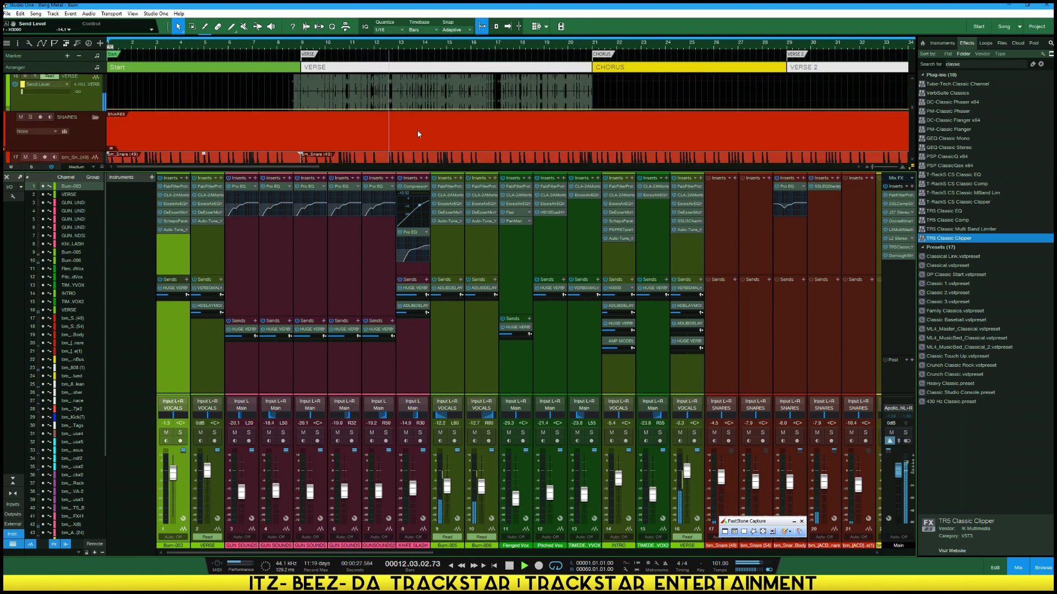
{"action": "left_click", "coordinate": [135, 14]}
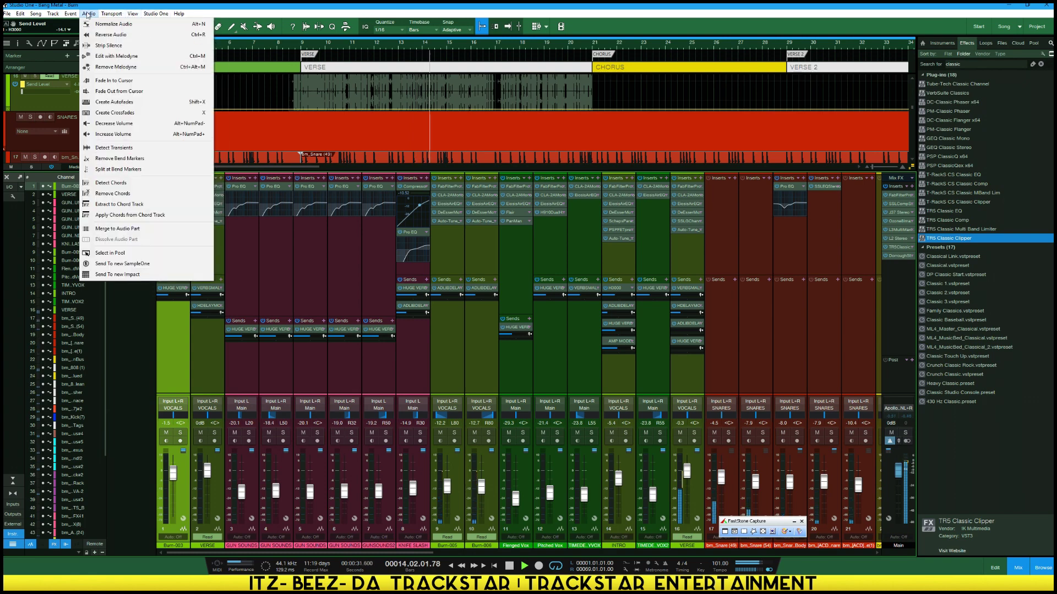
{"action": "mouse_move", "coordinate": [35, 13]}
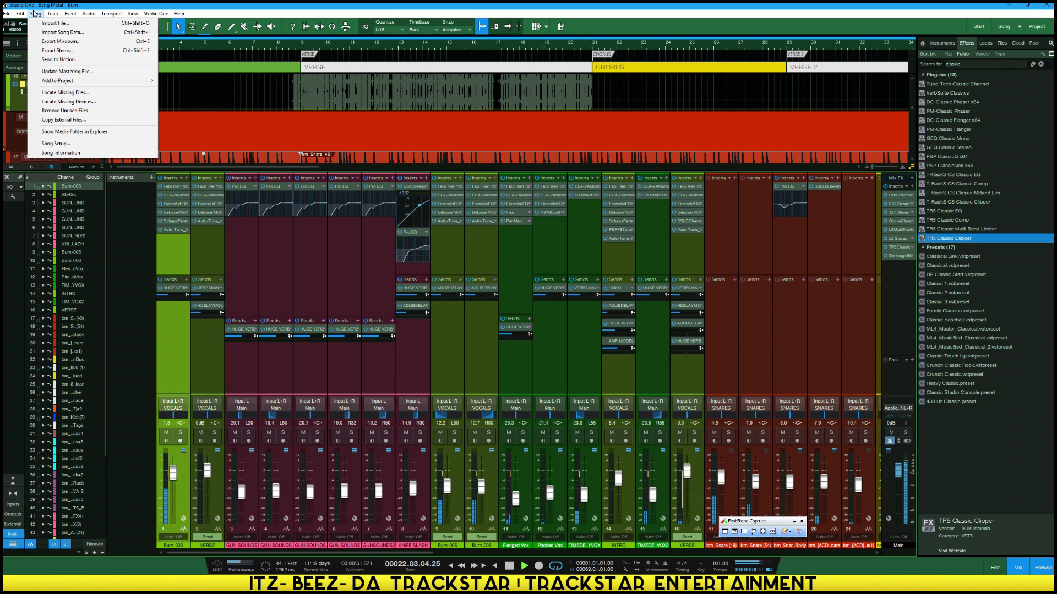
{"action": "left_click", "coordinate": [77, 42]}
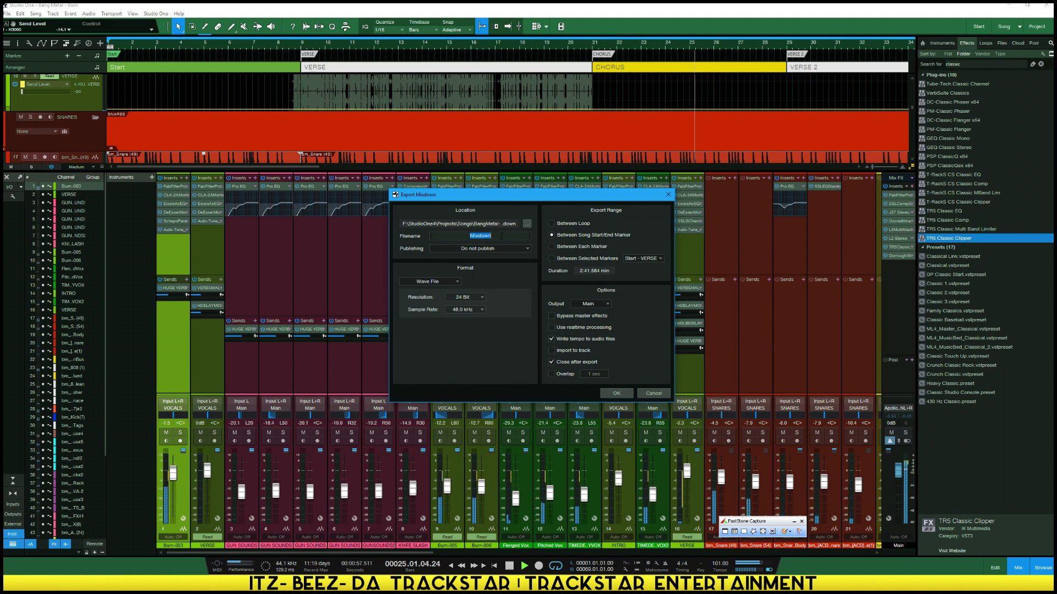
Name the mixdown file "Bang Metal - BURN (RAW)"
{"action": "type", "text": "Bang Metal -"}
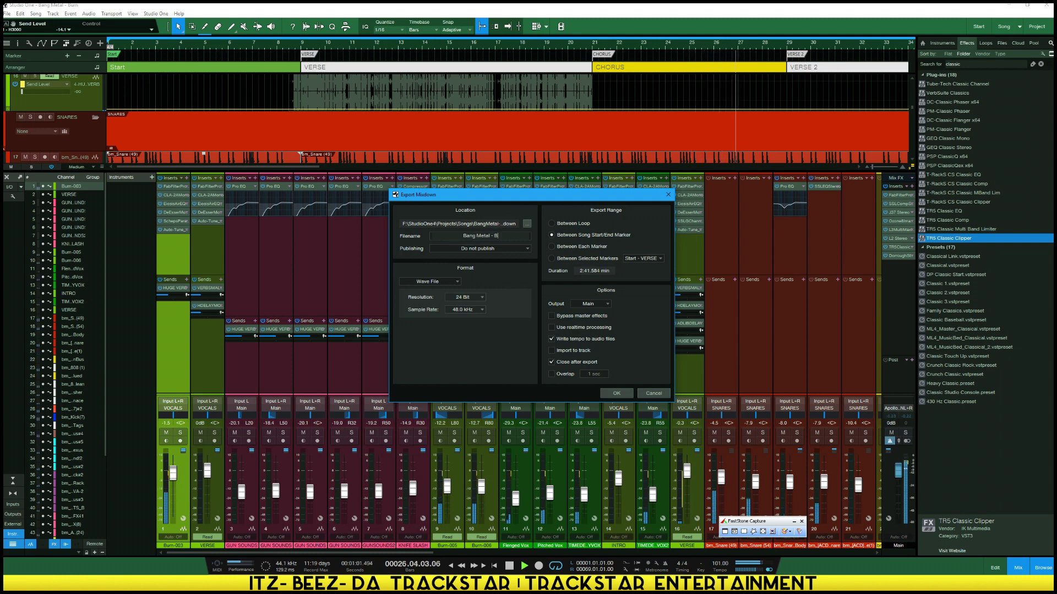
{"action": "type", "text": " BURN"}
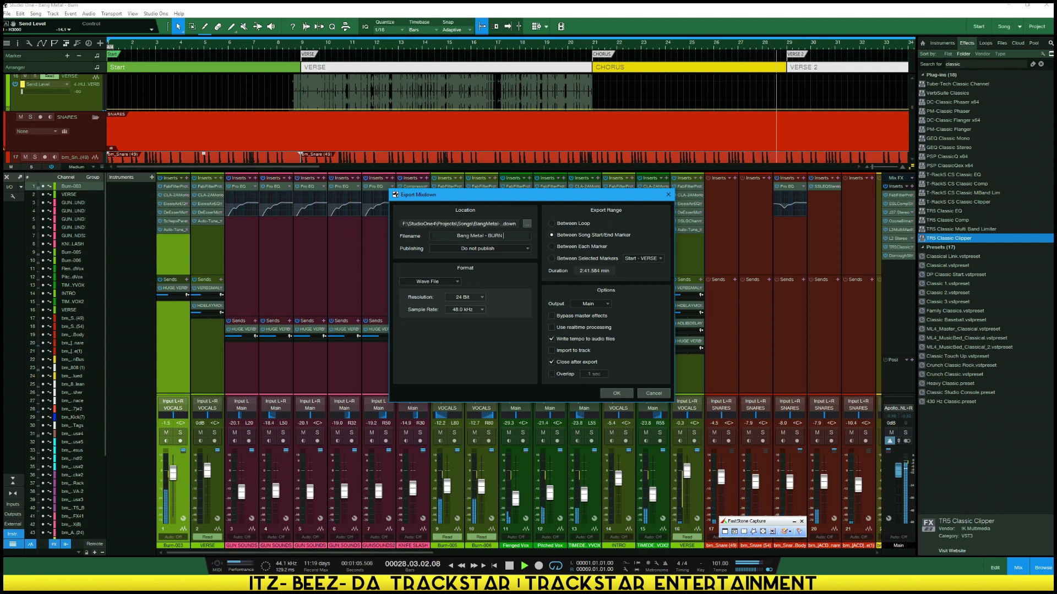
{"action": "type", "text": " 9"}
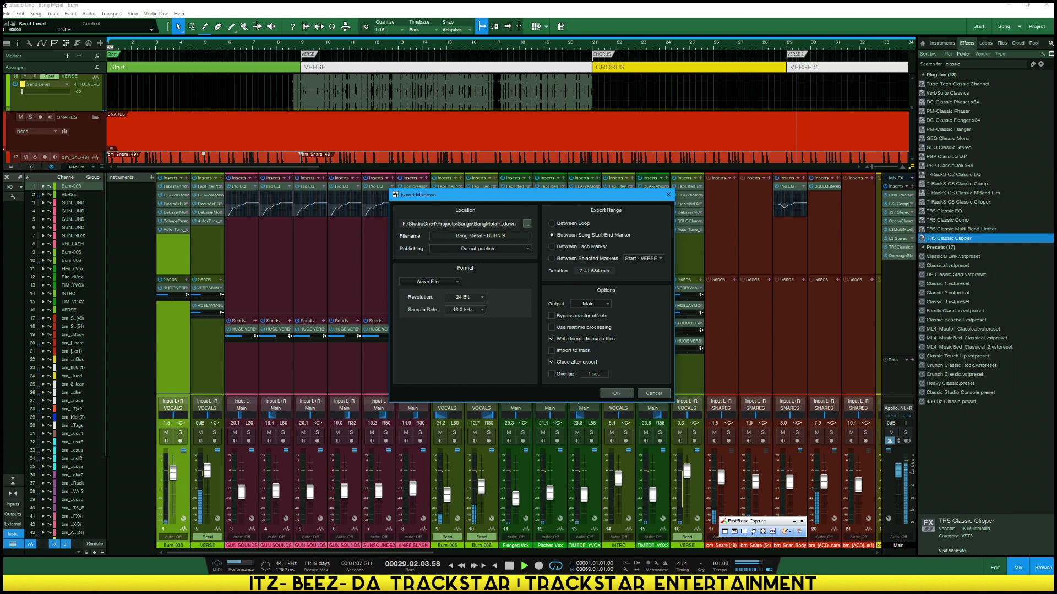
{"action": "type", "text": "0RAWD"}
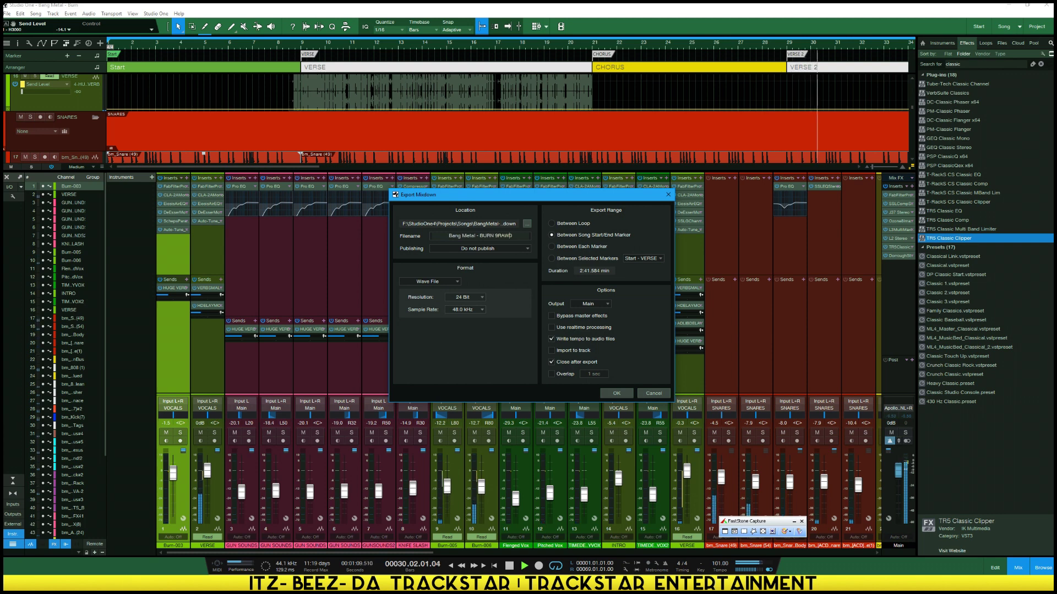
{"action": "key", "text": "Delete"}
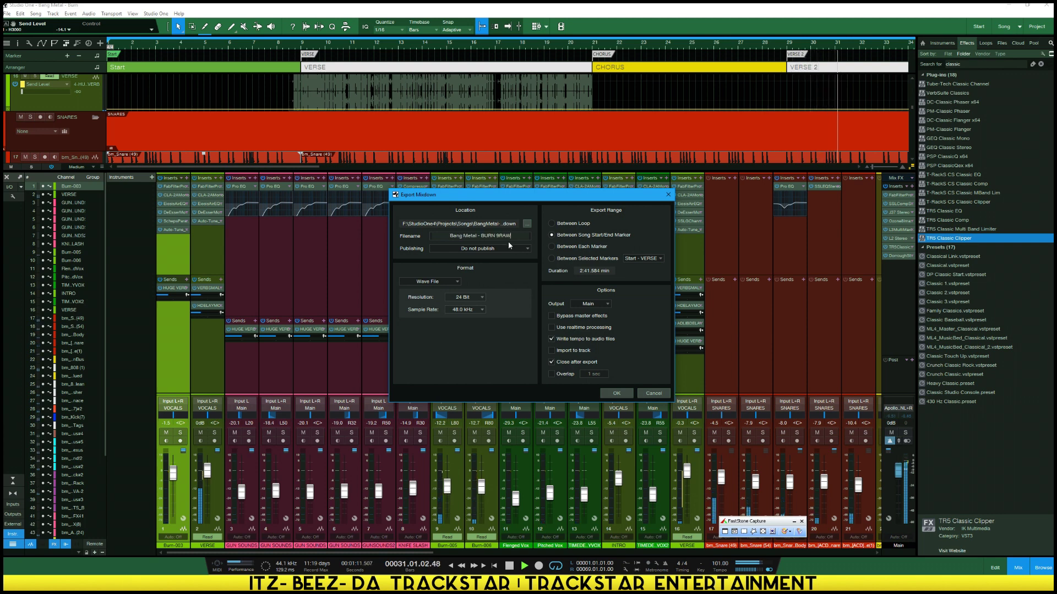
{"action": "type", "text": ")"}
{"action": "left_click", "coordinate": [499, 236]}
{"action": "key", "text": "BackSpace"}
{"action": "type", "text": "("}
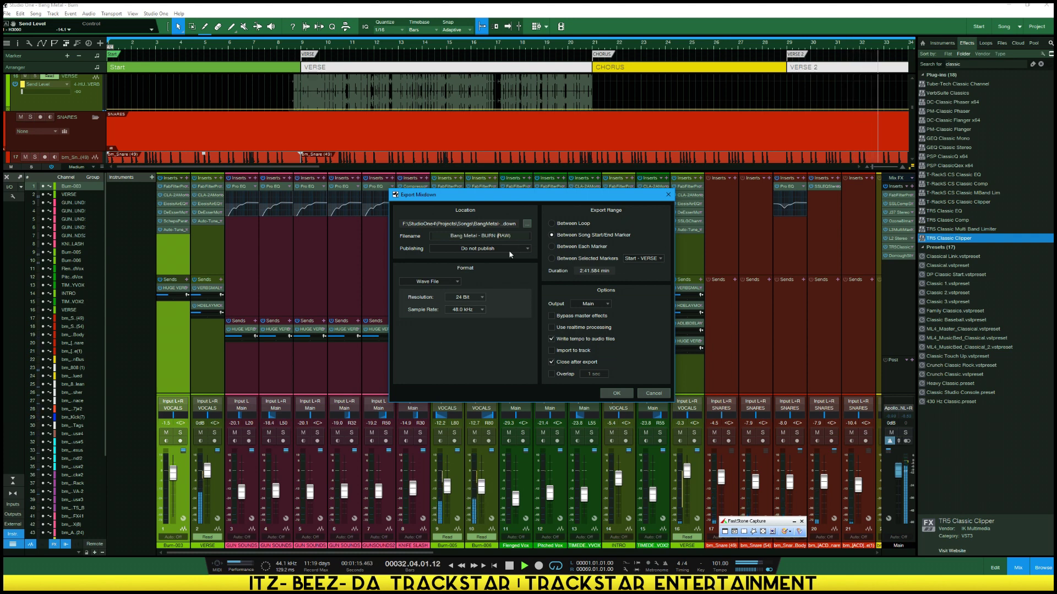
Rename the mixdown file "Bang Metal - Burn (RAW)" and export it as a 24-bit, 48 kHz wave file with realtime processing enabled
{"action": "double_click", "coordinate": [488, 236]}
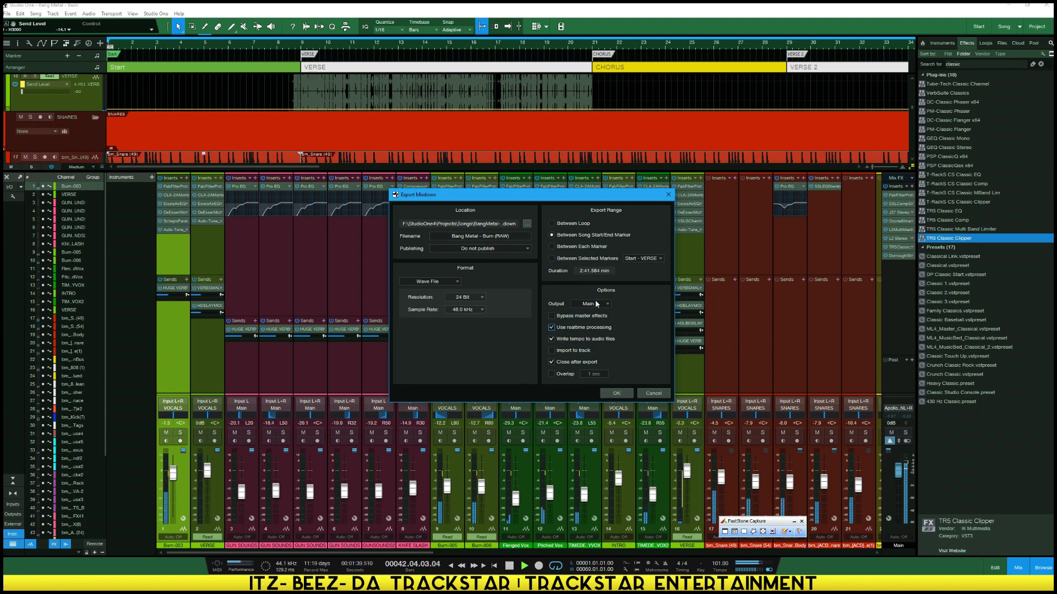
{"action": "left_click", "coordinate": [614, 394]}
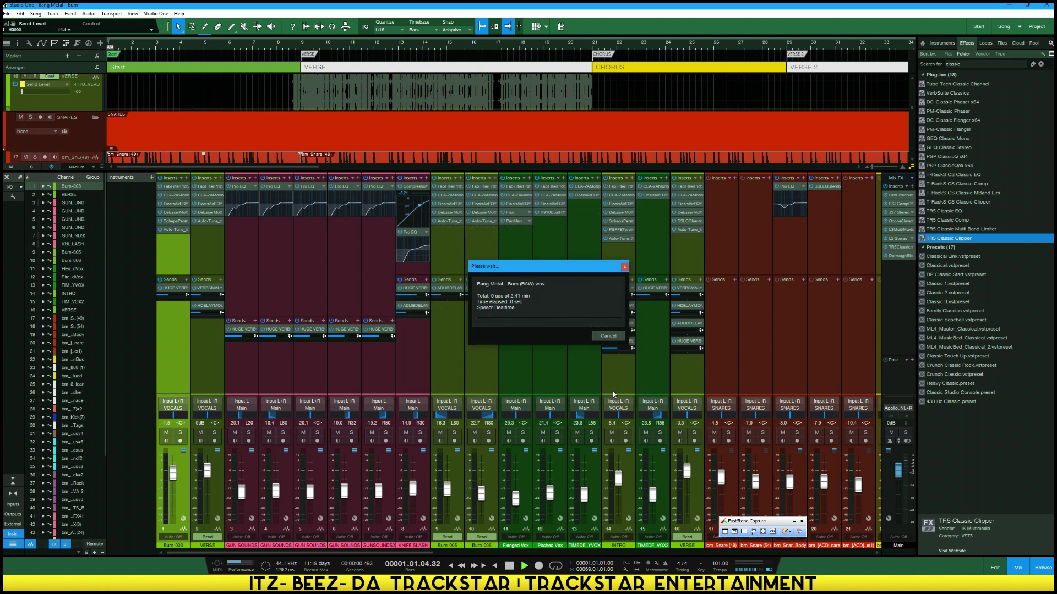